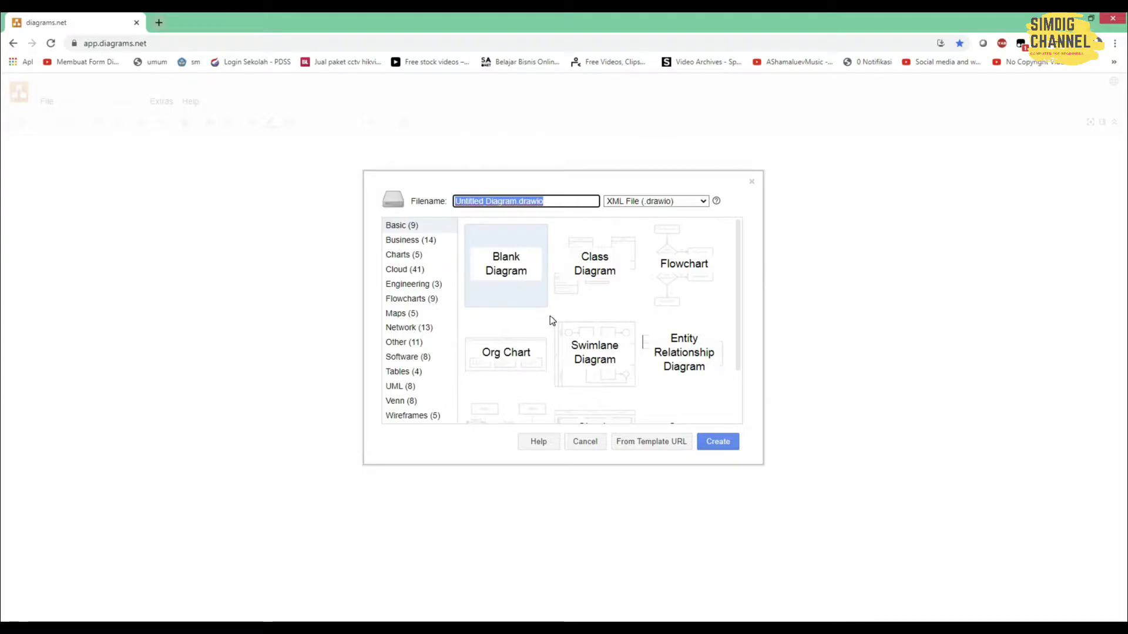
# Look through the template categories, then create a new diagram from the Flowchart template in the Basic category.
pyautogui.click(403, 315)
pyautogui.click(422, 299)
pyautogui.click(426, 284)
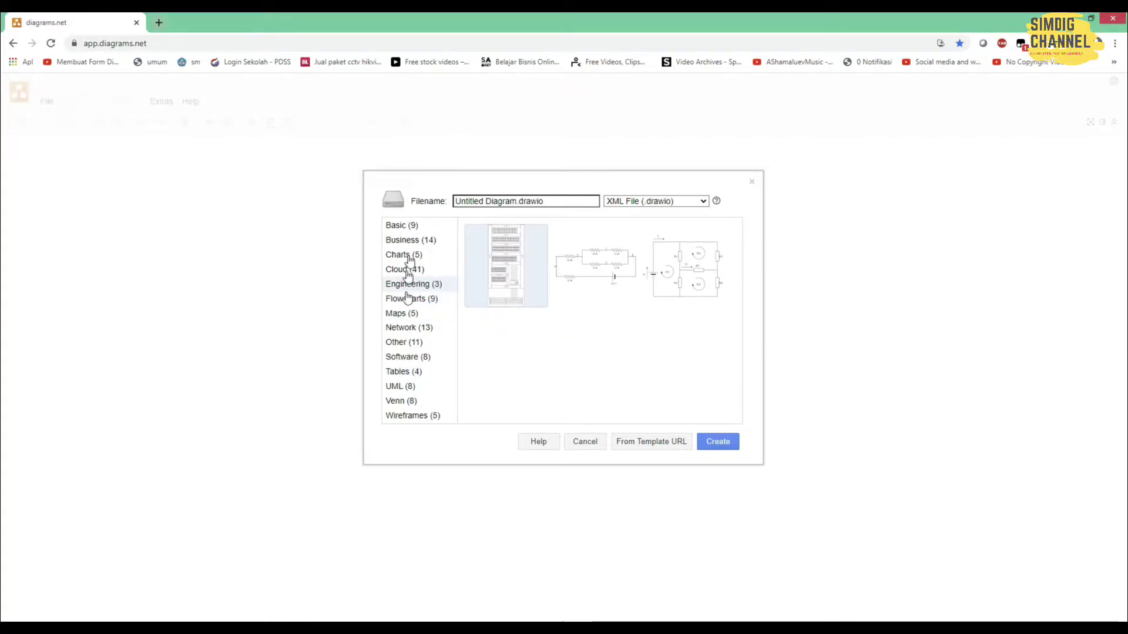
pyautogui.click(404, 227)
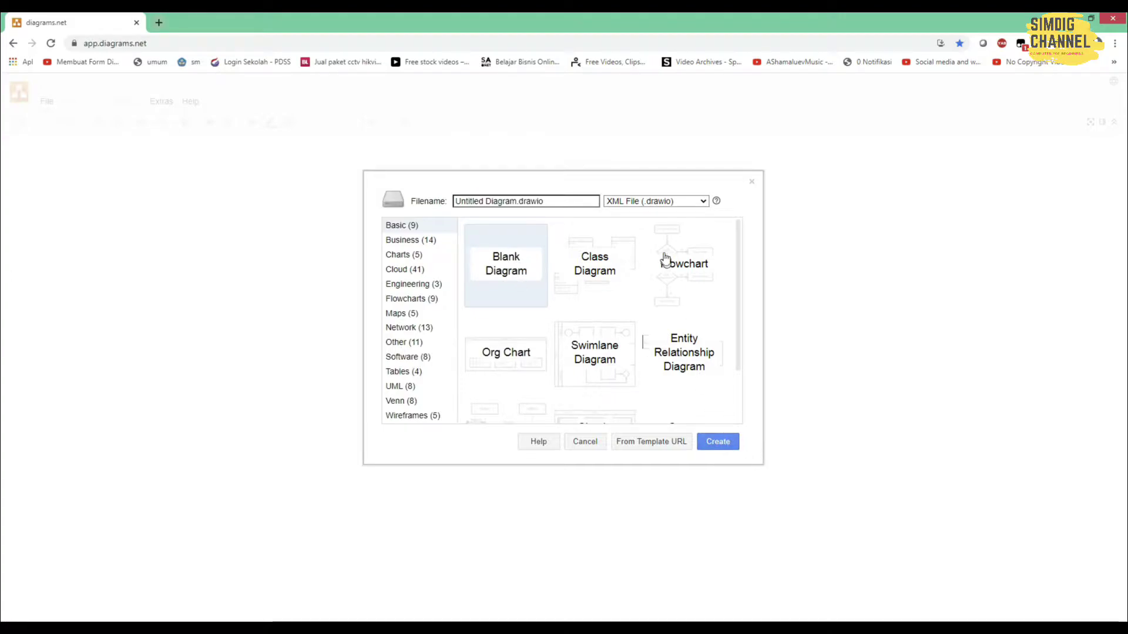
pyautogui.click(694, 269)
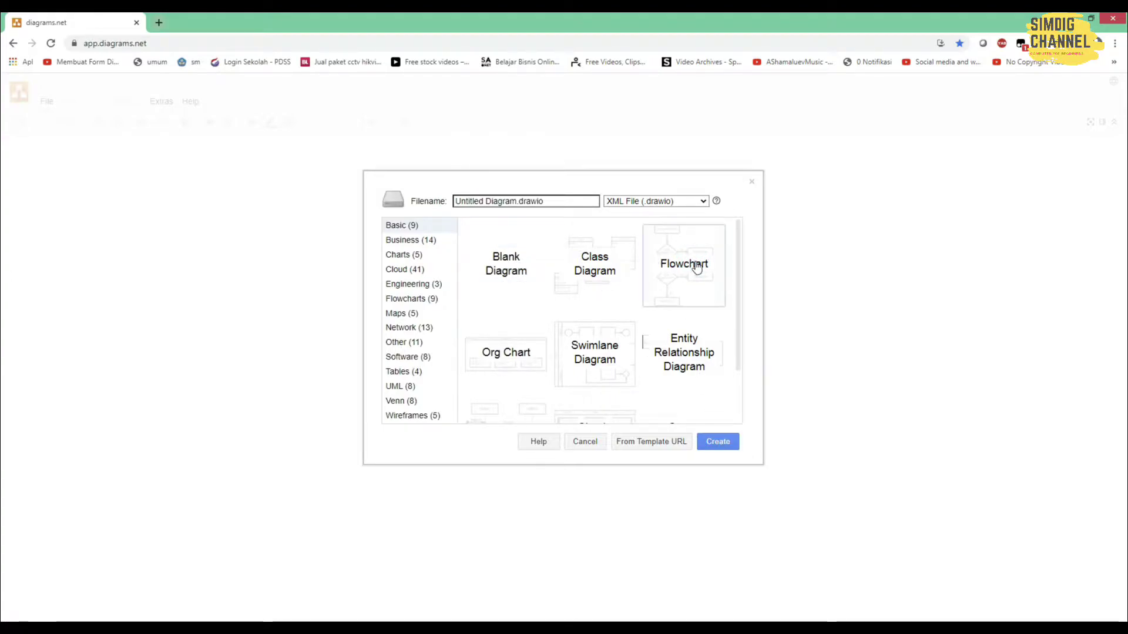
pyautogui.click(719, 445)
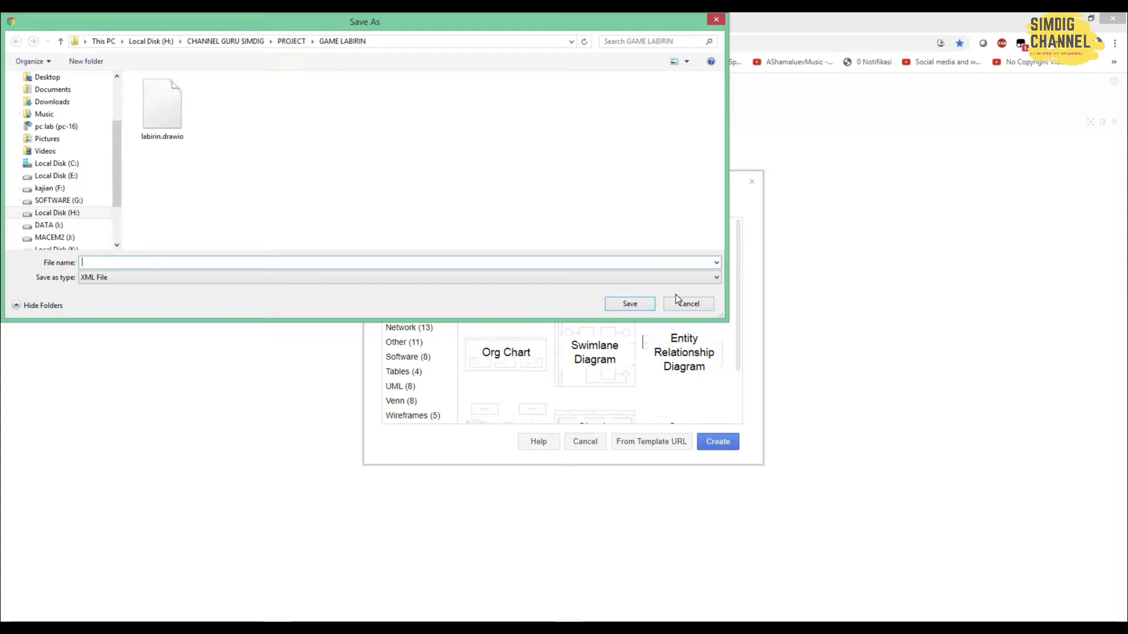
# Save the new diagram as labirin2 in the GAME LABIRIN folder.
pyautogui.write('labi')
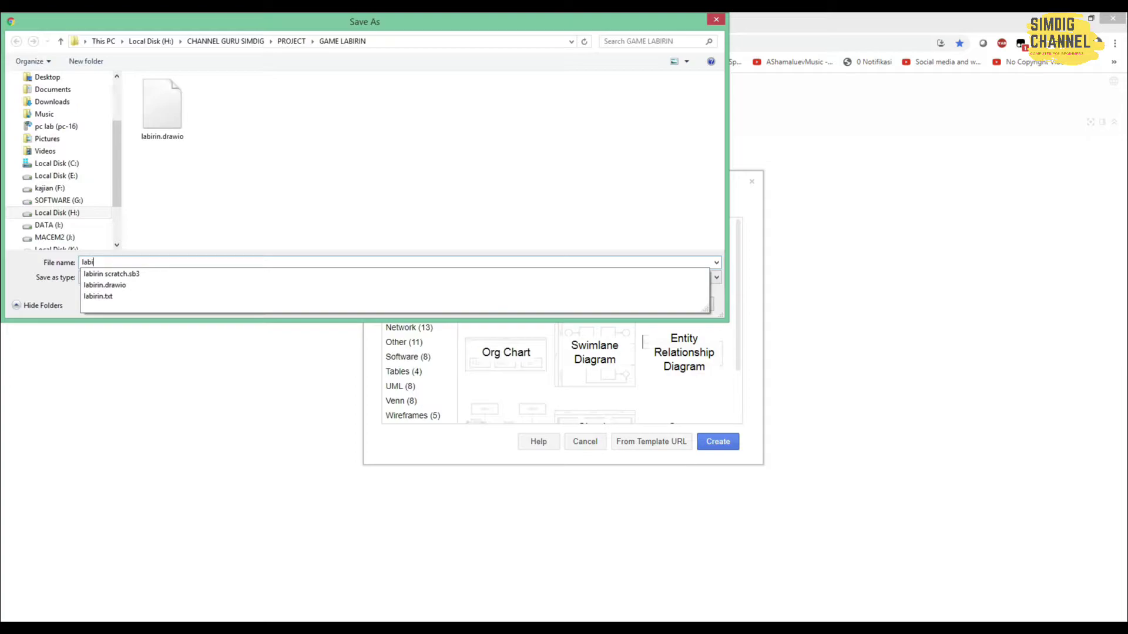
pyautogui.write('rin')
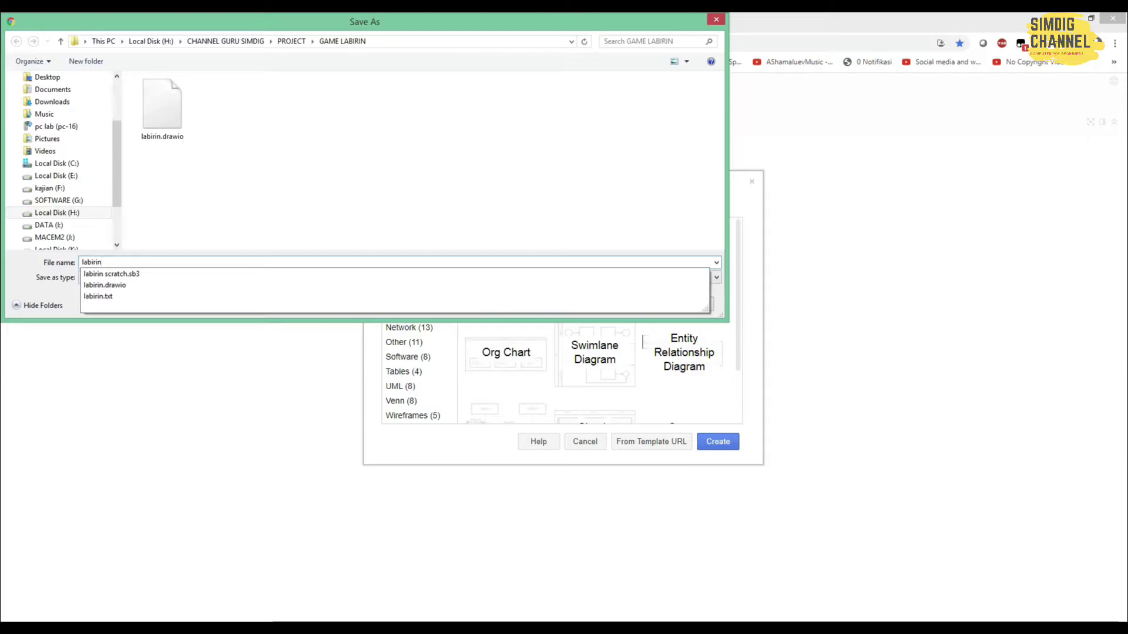
pyautogui.write('2')
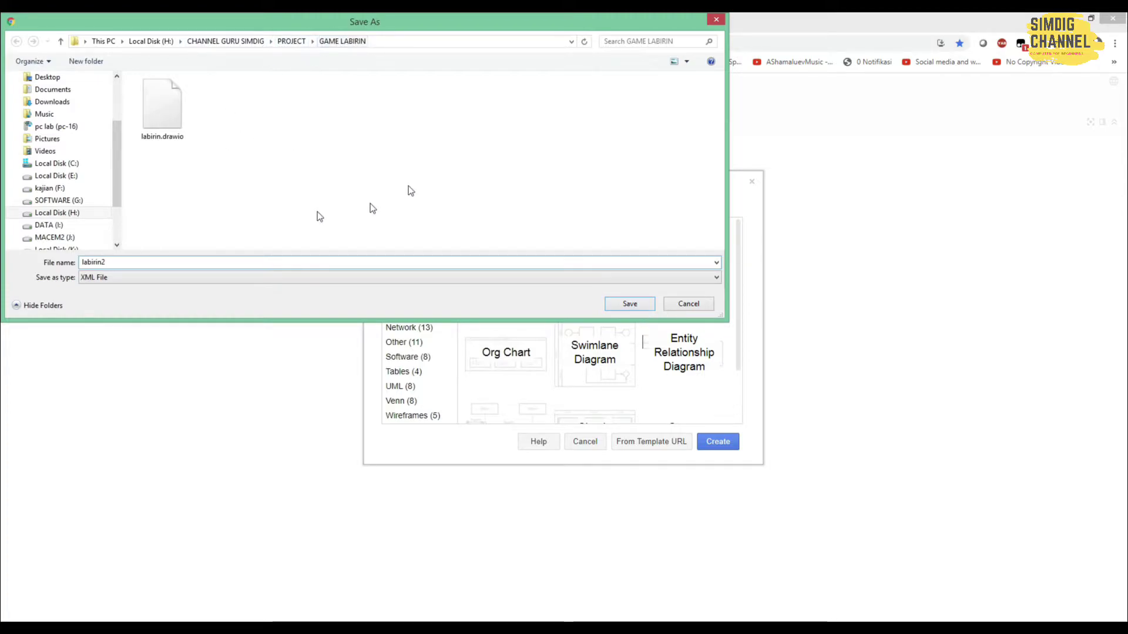
pyautogui.click(628, 305)
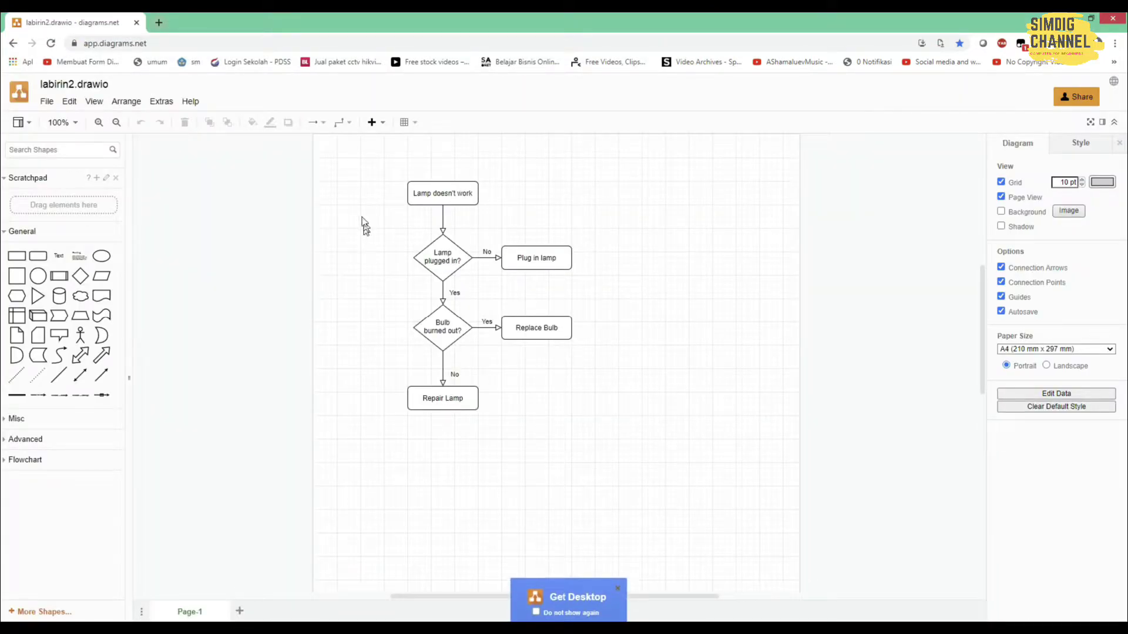
# Delete all the sample lamp flowchart shapes and connectors from the page.
pyautogui.moveTo(326, 154); pyautogui.dragTo(579, 515)
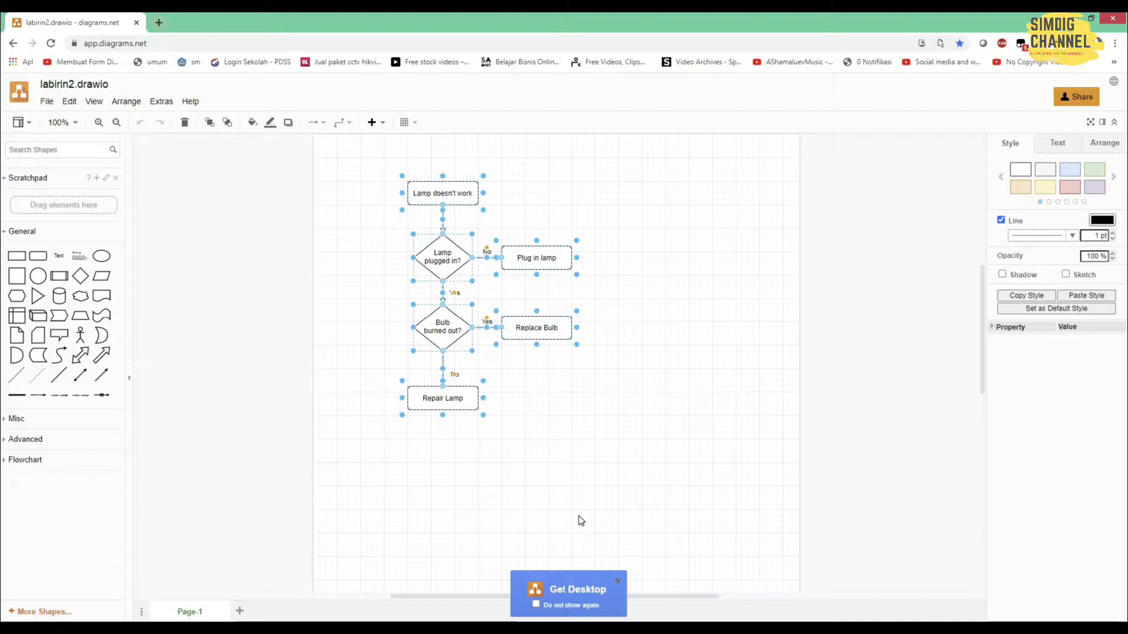
pyautogui.press('Delete')
pyautogui.click(228, 259)
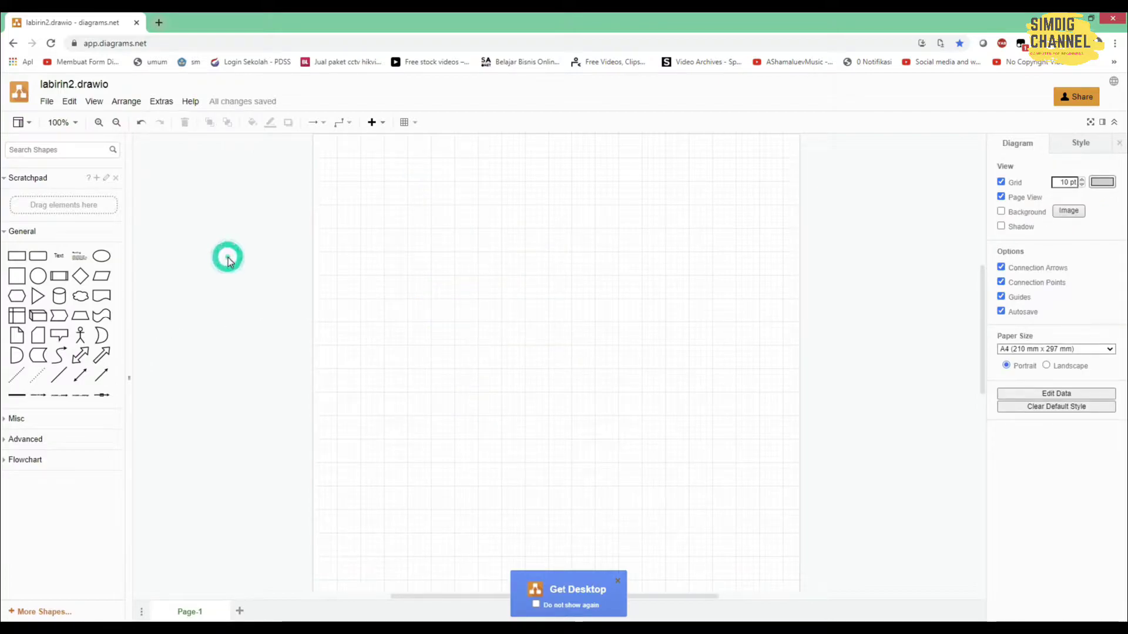
# Open the Scratch project editor at scratch.mit.edu in a new browser tab.
pyautogui.click(158, 22)
pyautogui.click(182, 41)
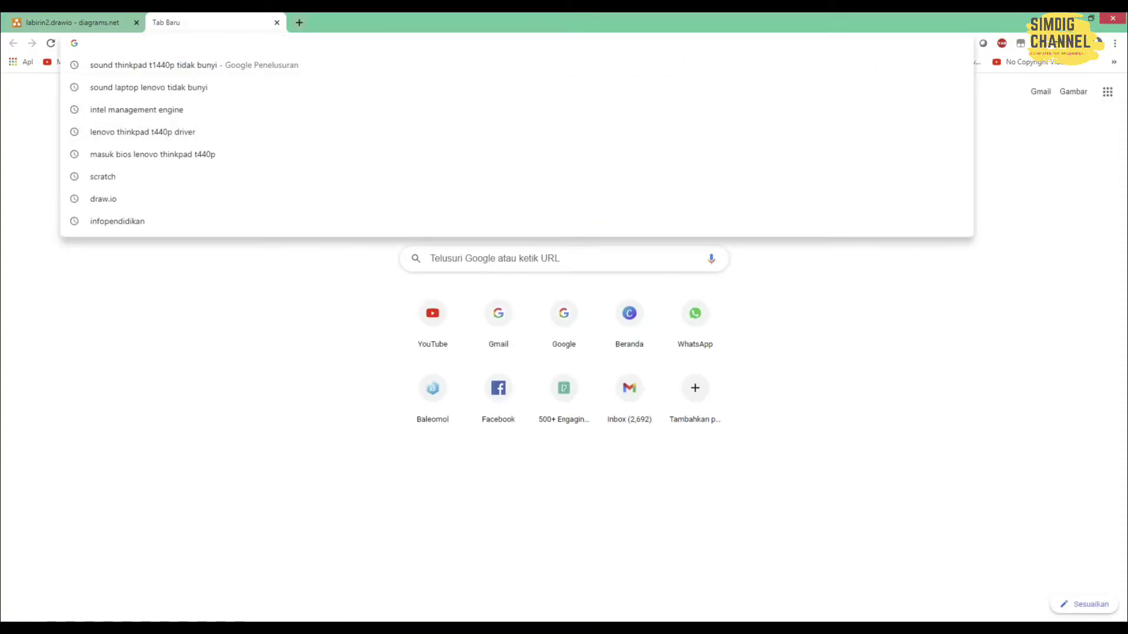
pyautogui.write('sc')
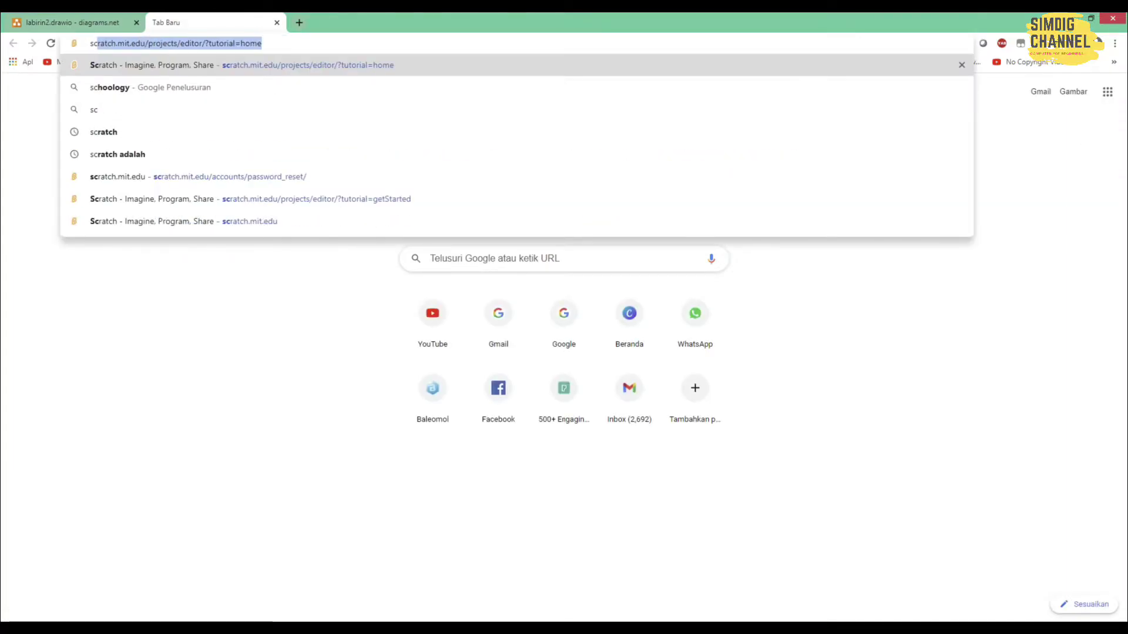
pyautogui.write('rat')
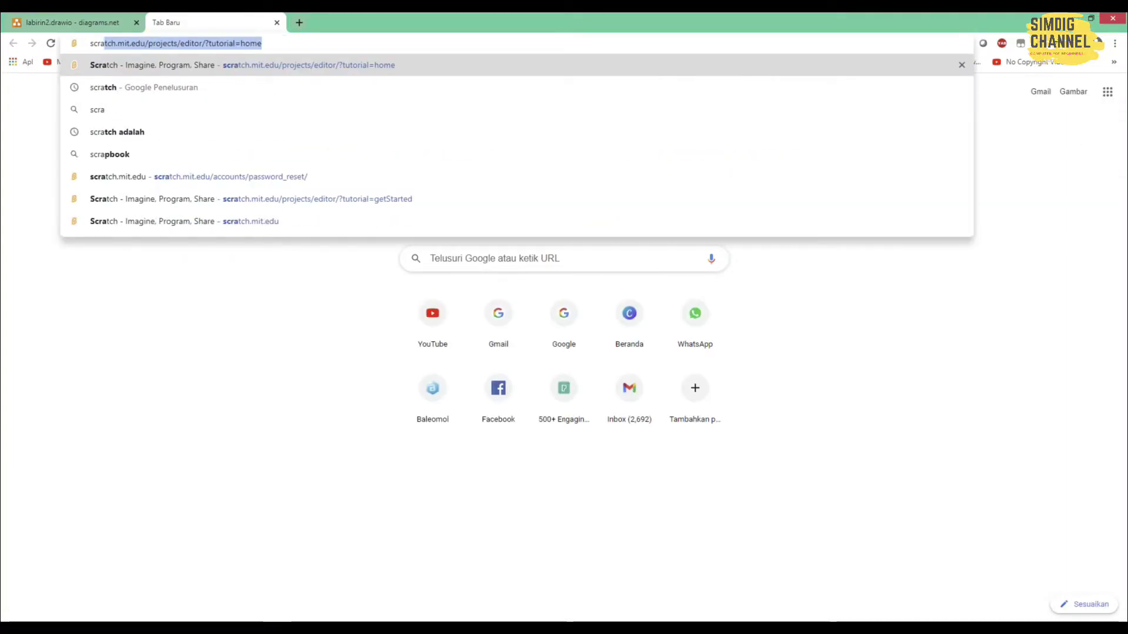
pyautogui.write('ch')
pyautogui.press('Return')
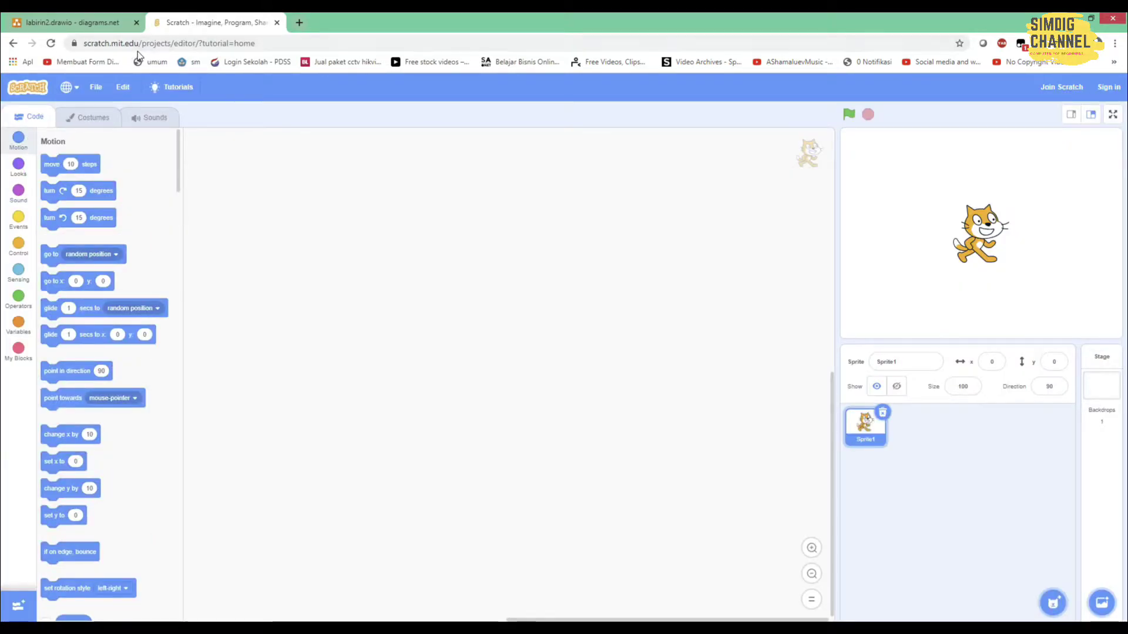
# Open google.com in another new browser tab.
pyautogui.click(304, 21)
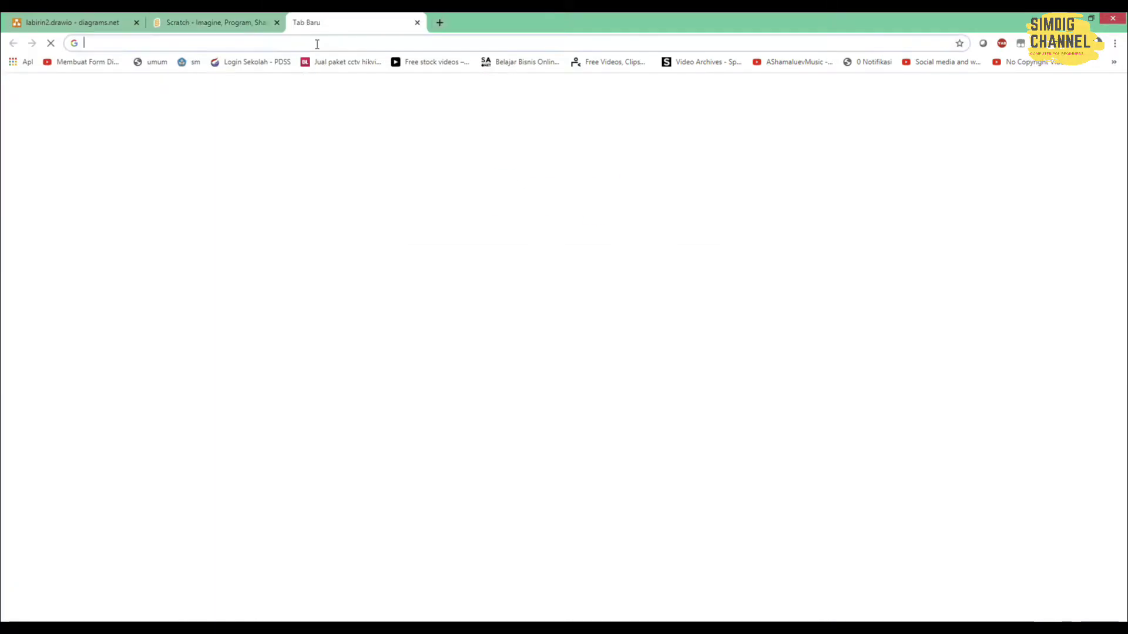
pyautogui.write('goo')
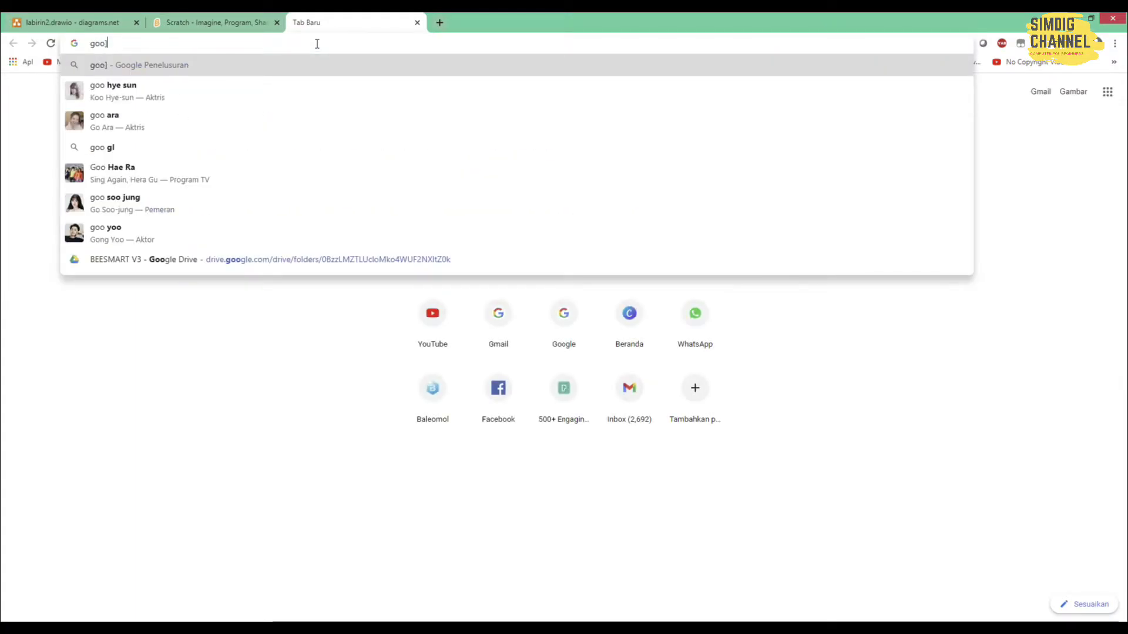
pyautogui.write('gle')
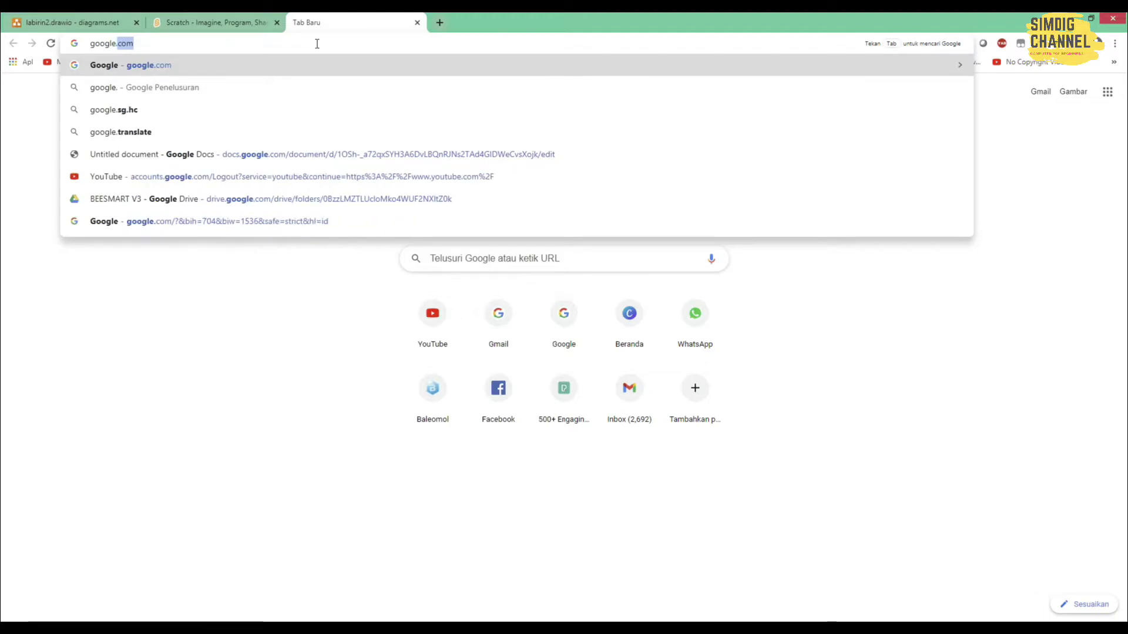
pyautogui.write('.')
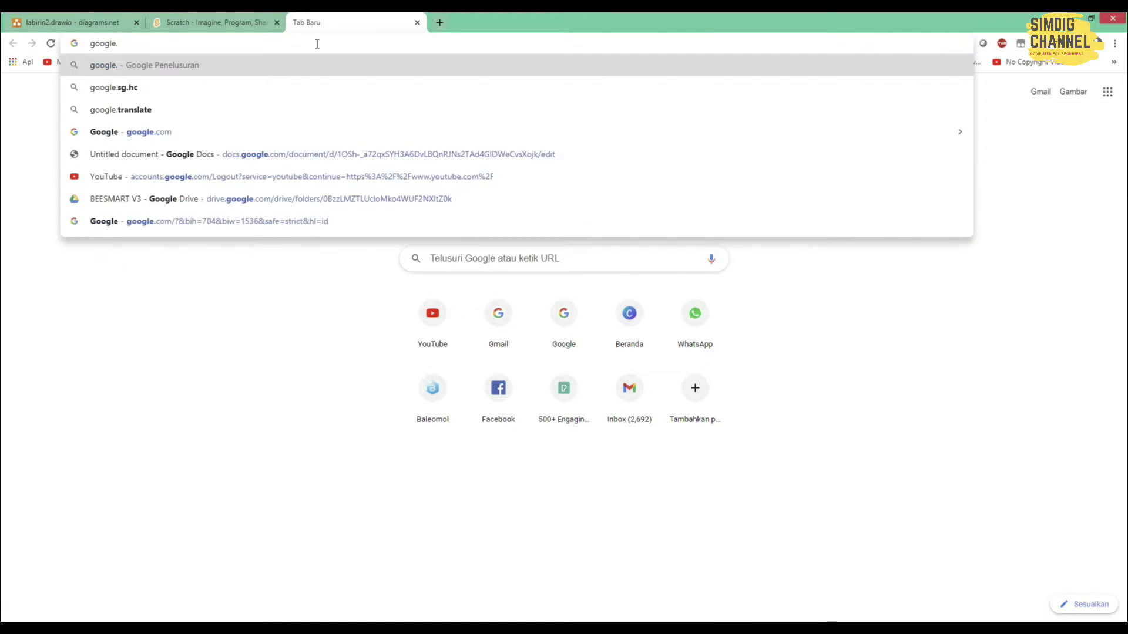
pyautogui.write('com')
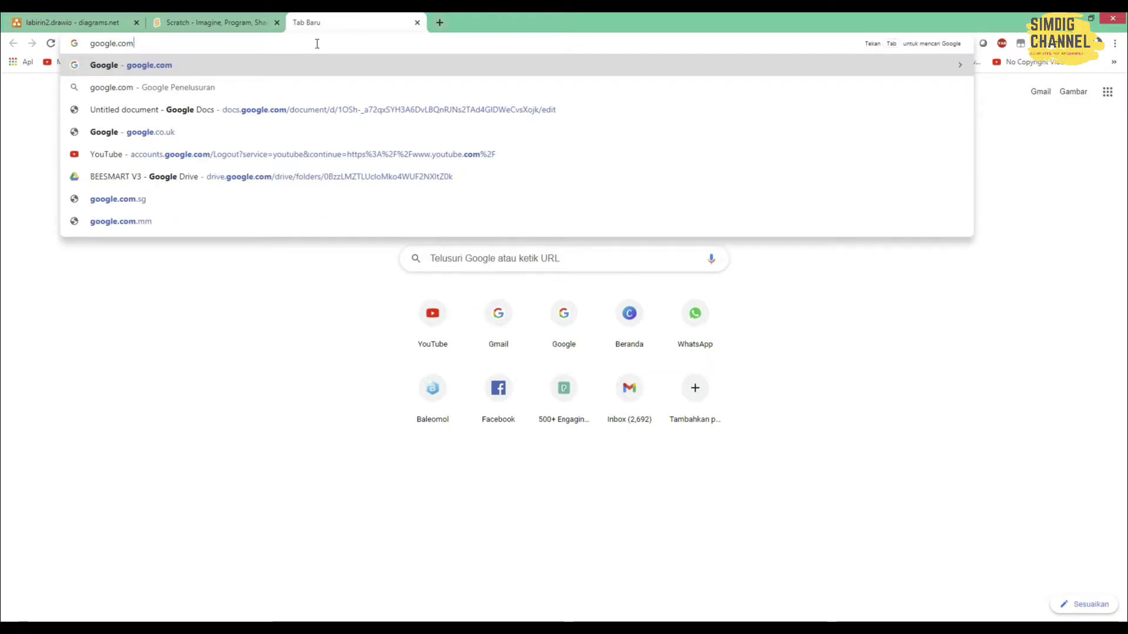
pyautogui.press('Return')
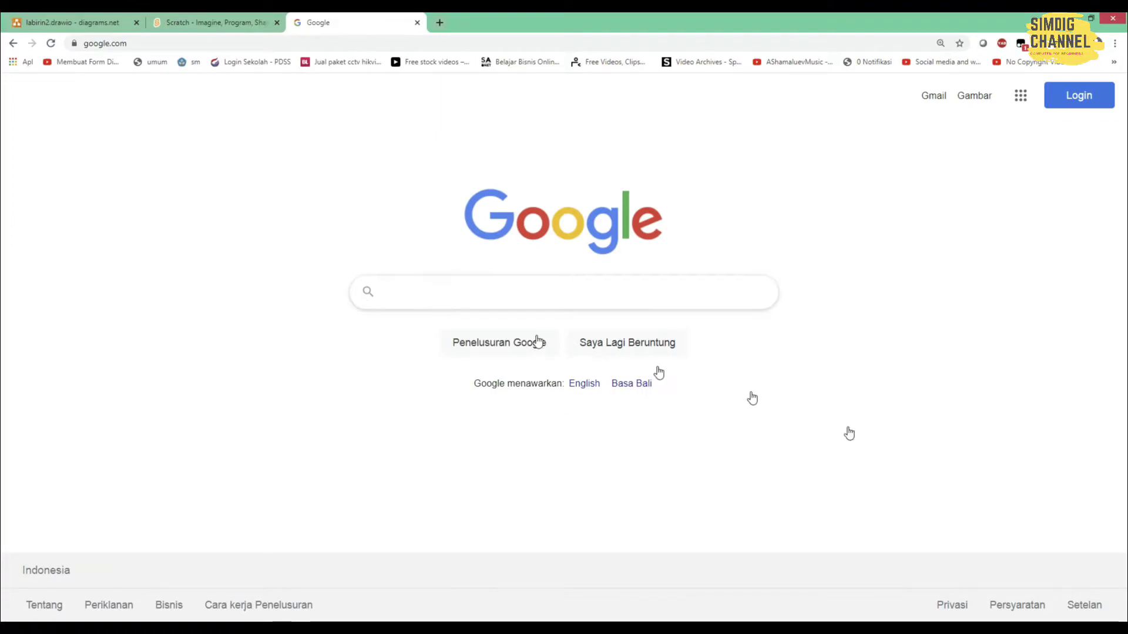
# Search Google for "scratch".
pyautogui.write('scra')
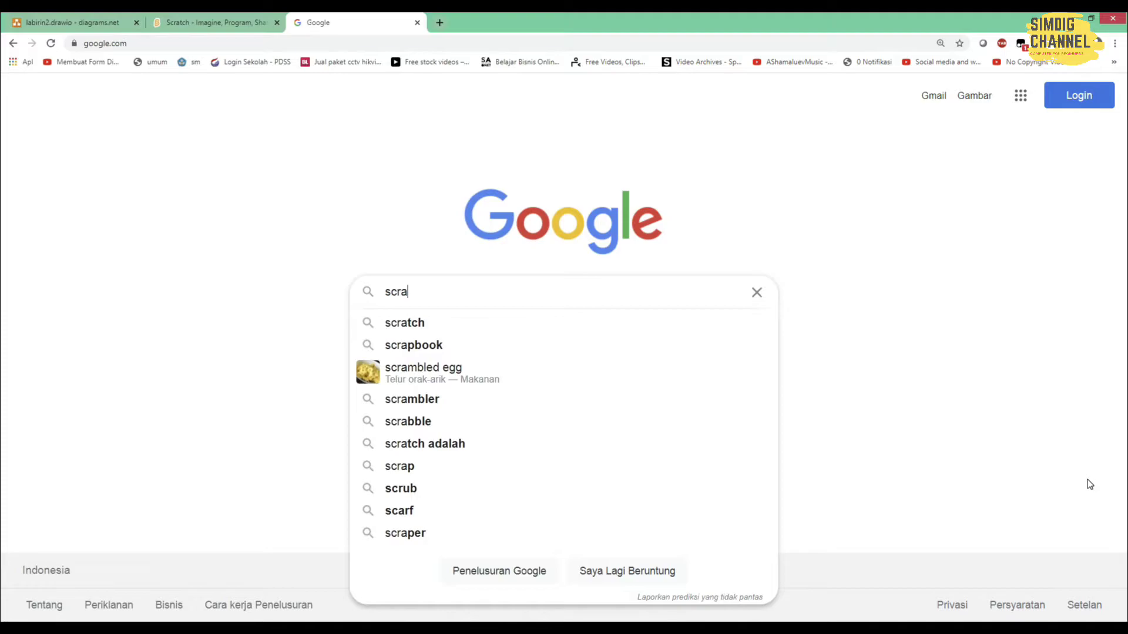
pyautogui.press('Down')
pyautogui.press('Return')
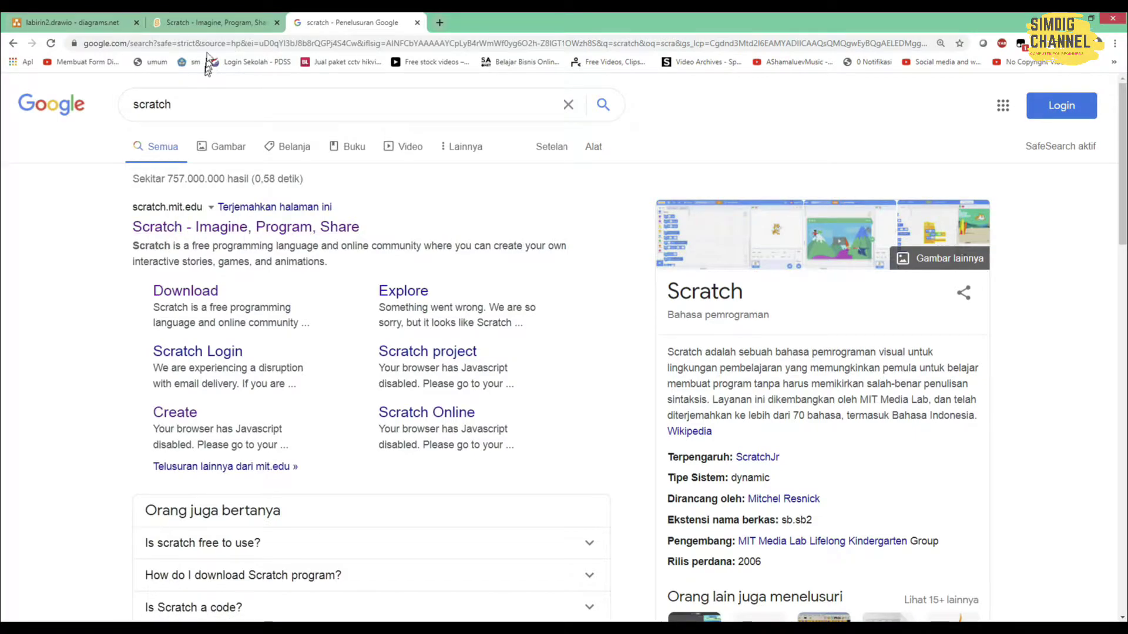
# In the Scratch editor, look through the code blocks and move the cat sprite to about x -158, y 112 on the stage.
pyautogui.click(215, 24)
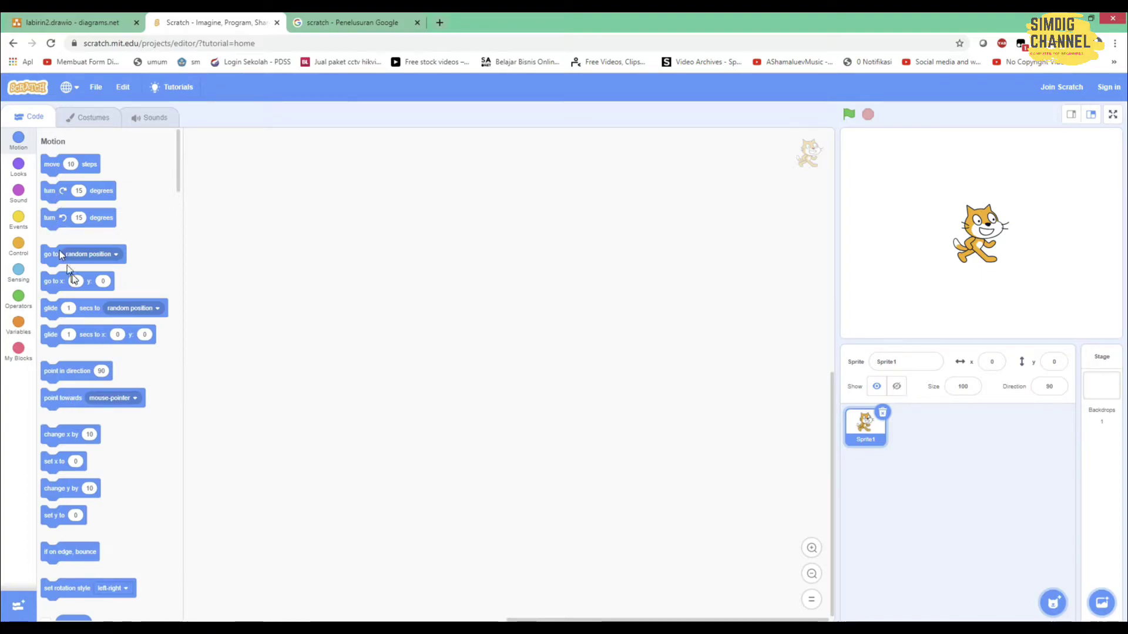
pyautogui.scroll(-4, 71, 451)
pyautogui.scroll(-7, 83, 272)
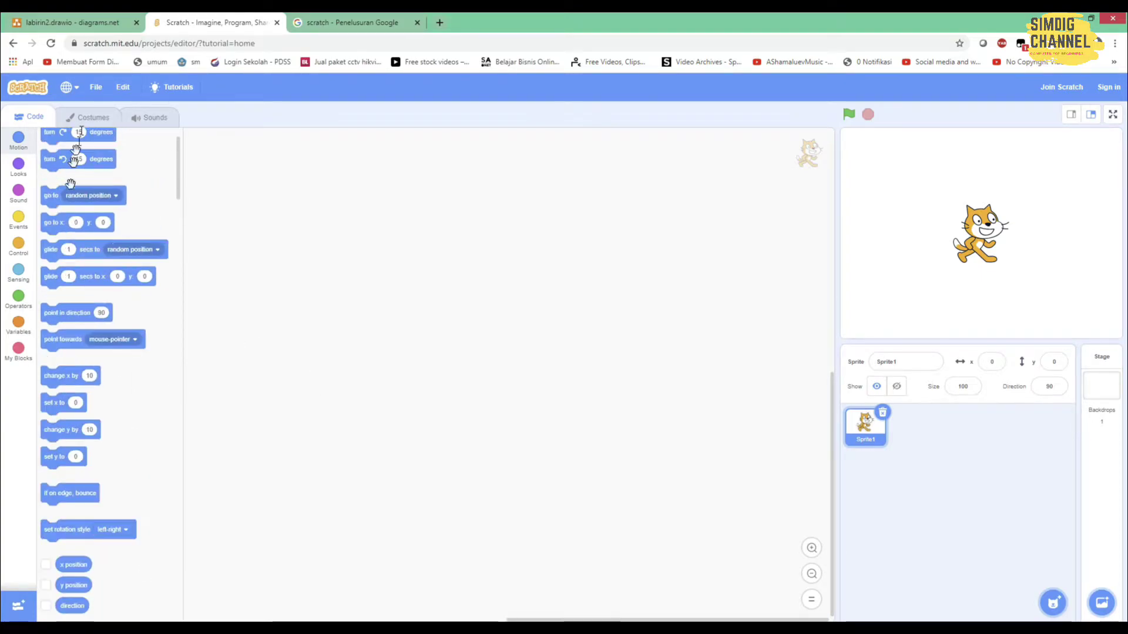
pyautogui.scroll(-18, 86, 369)
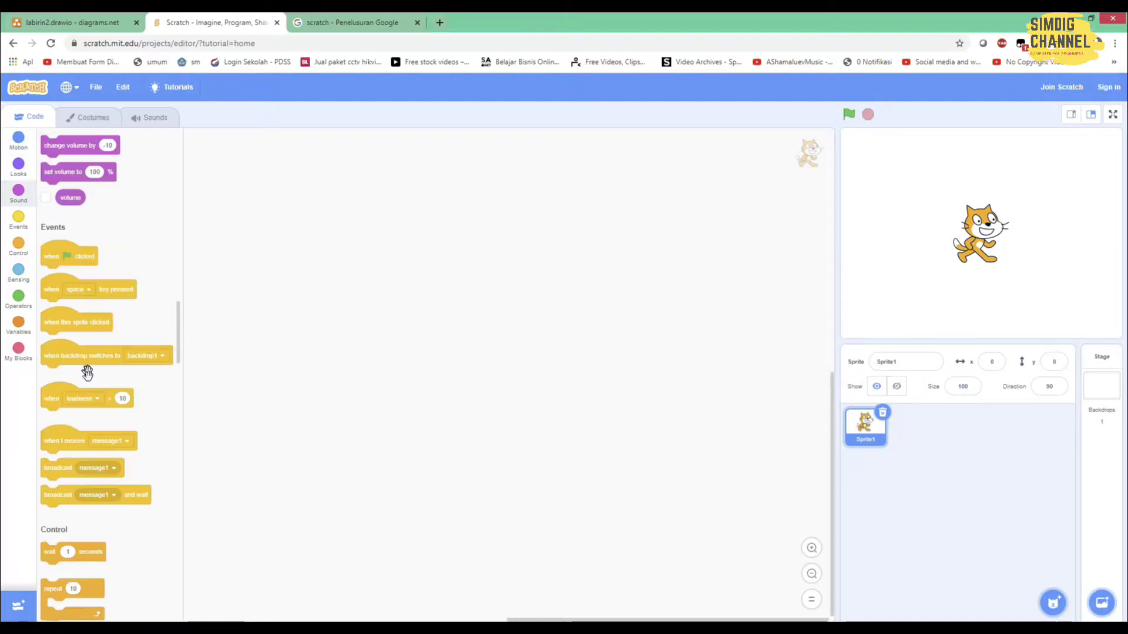
pyautogui.scroll(4, 101, 256)
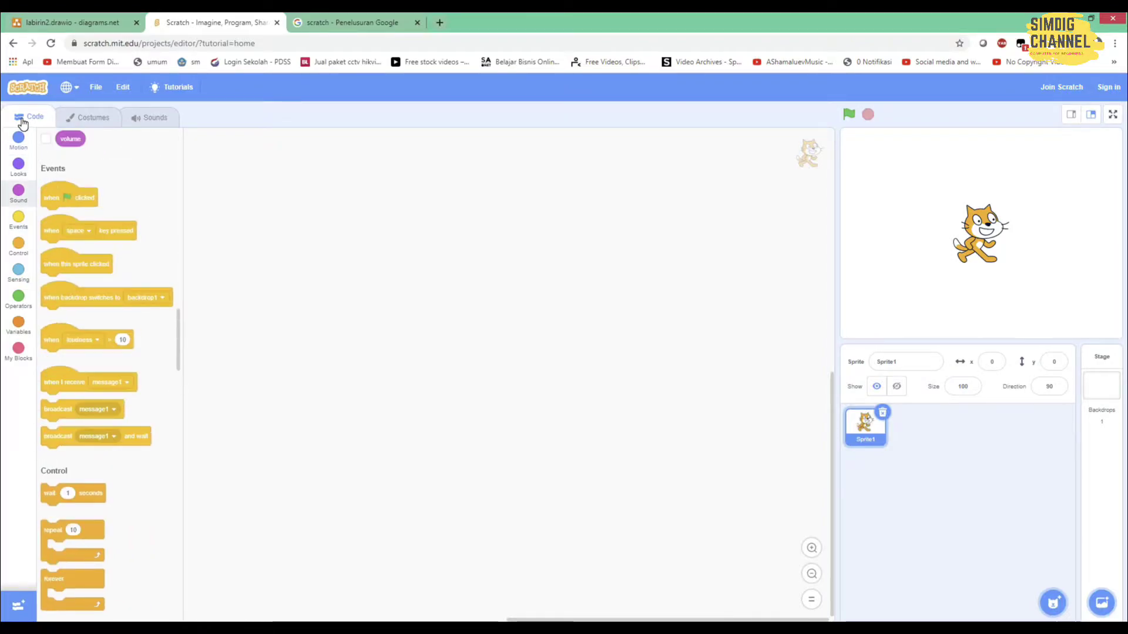
pyautogui.scroll(15, 62, 302)
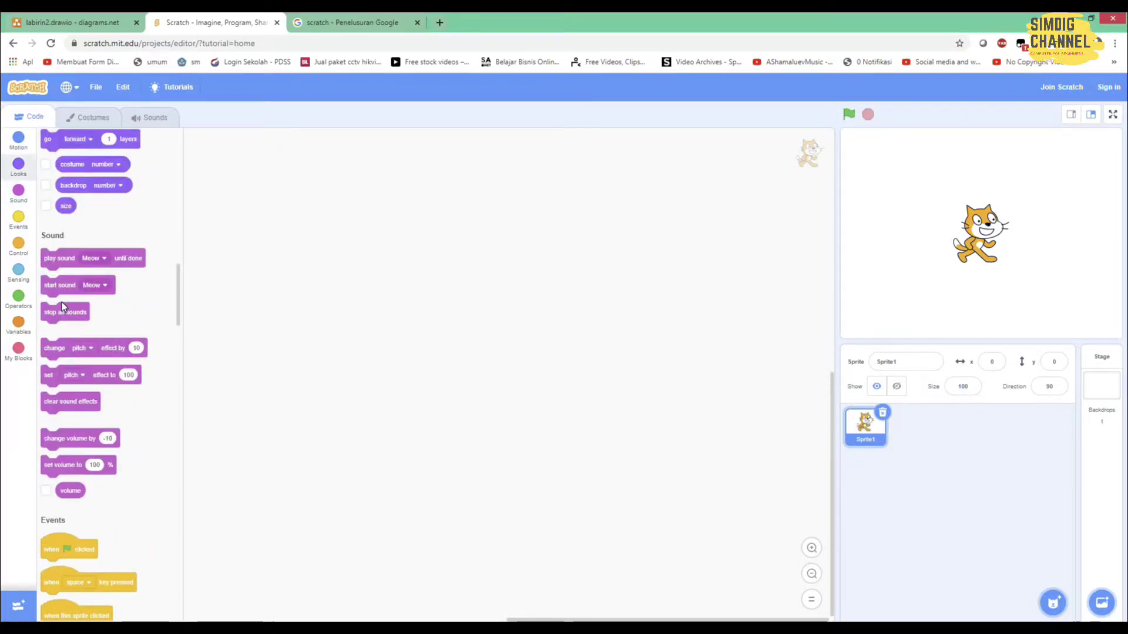
pyautogui.scroll(5, 61, 301)
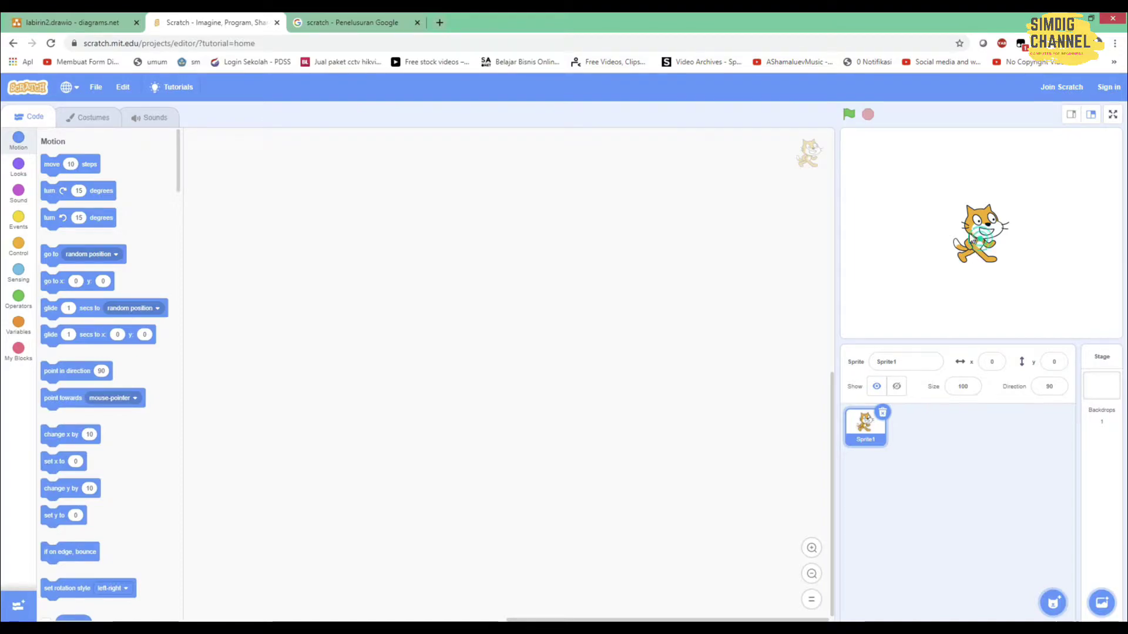
pyautogui.moveTo(969, 233); pyautogui.dragTo(890, 177)
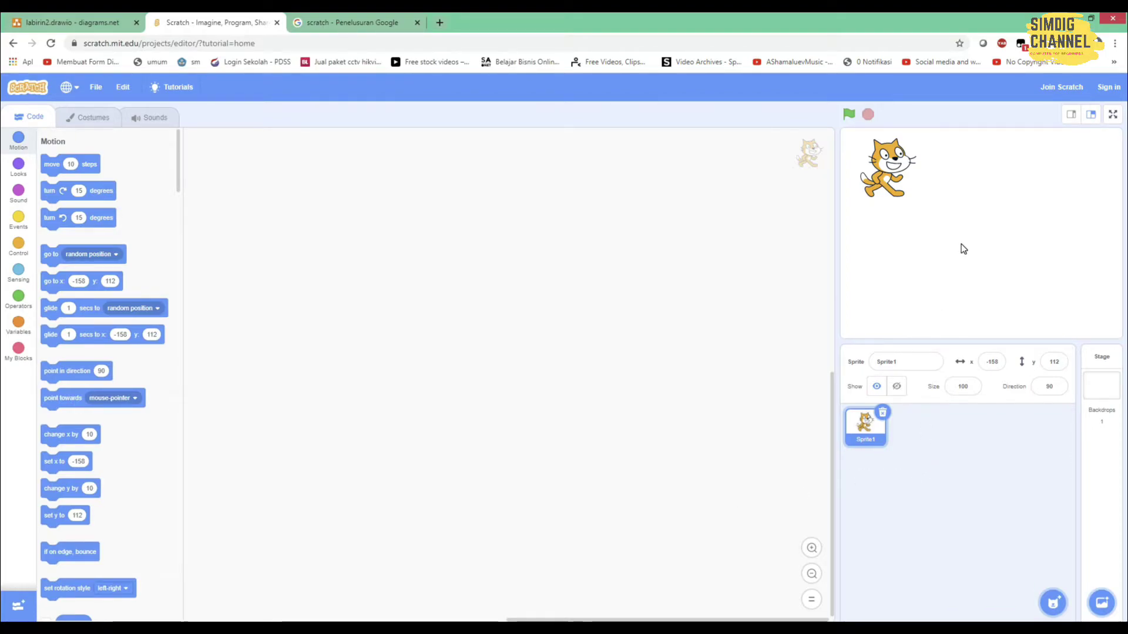
# Return to the Google tab, search for "labirin" and browse the image results.
pyautogui.click(352, 22)
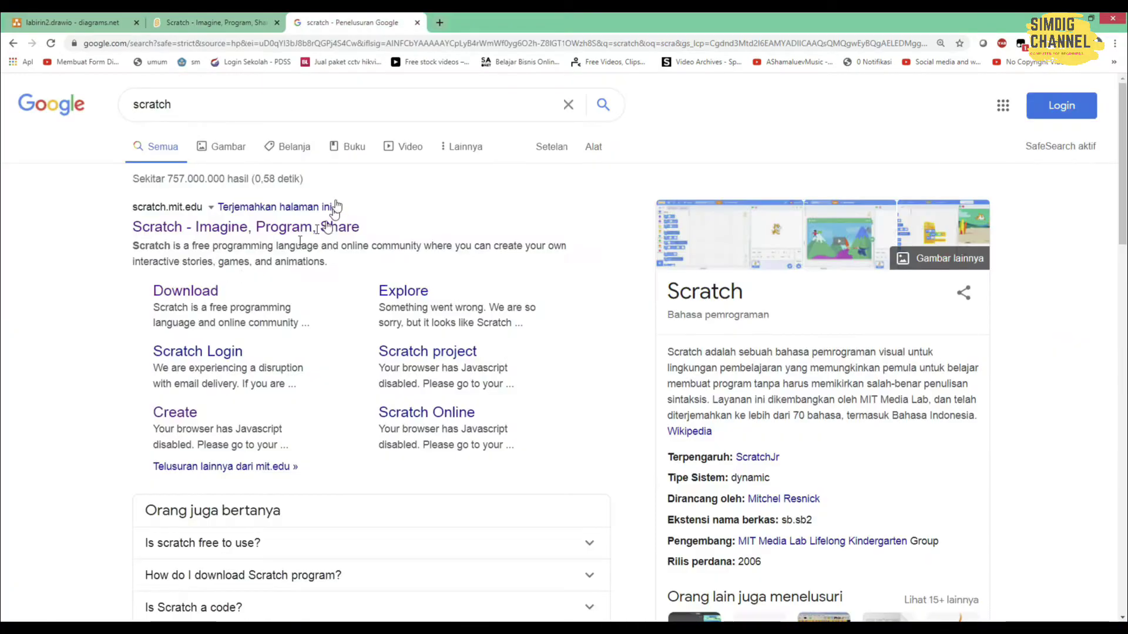
pyautogui.click(291, 110)
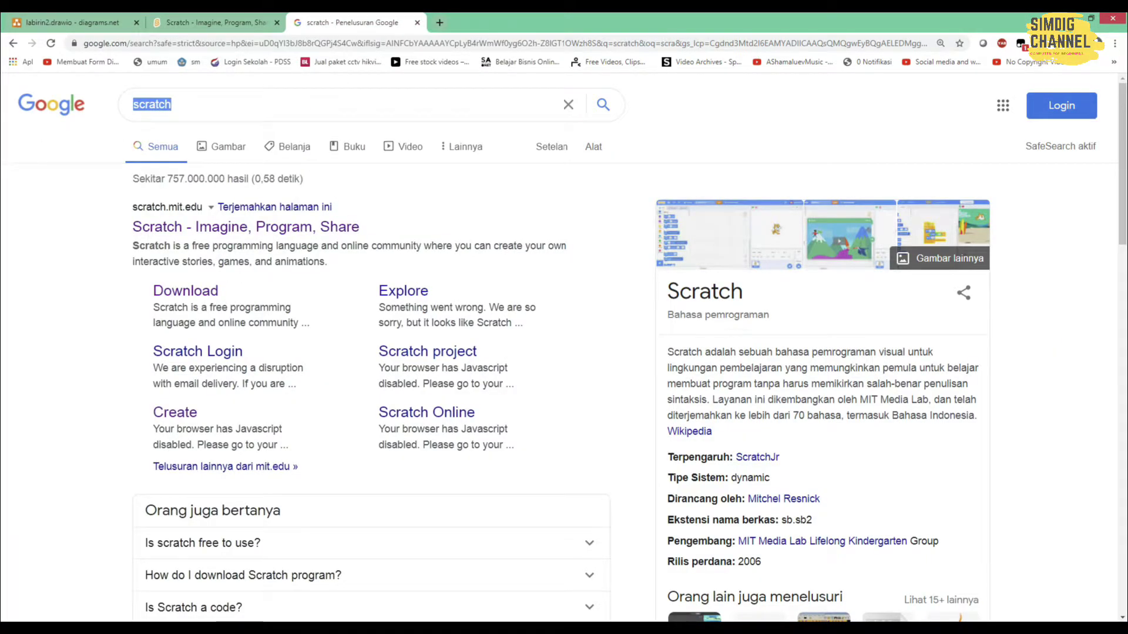
pyautogui.write('labirin')
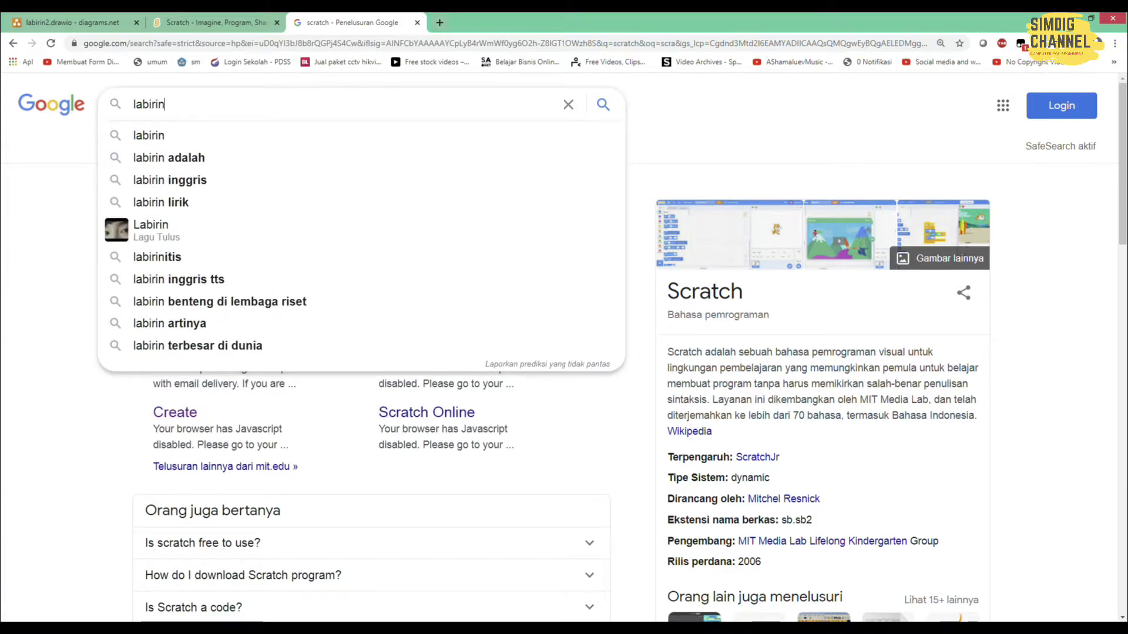
pyautogui.press('Return')
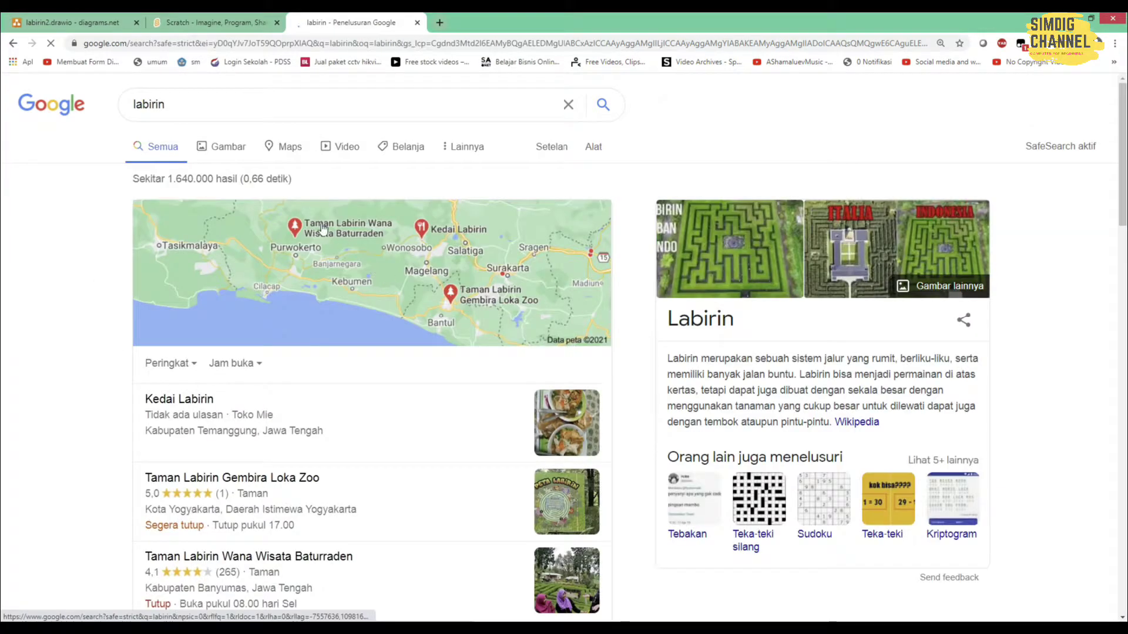
pyautogui.click(226, 148)
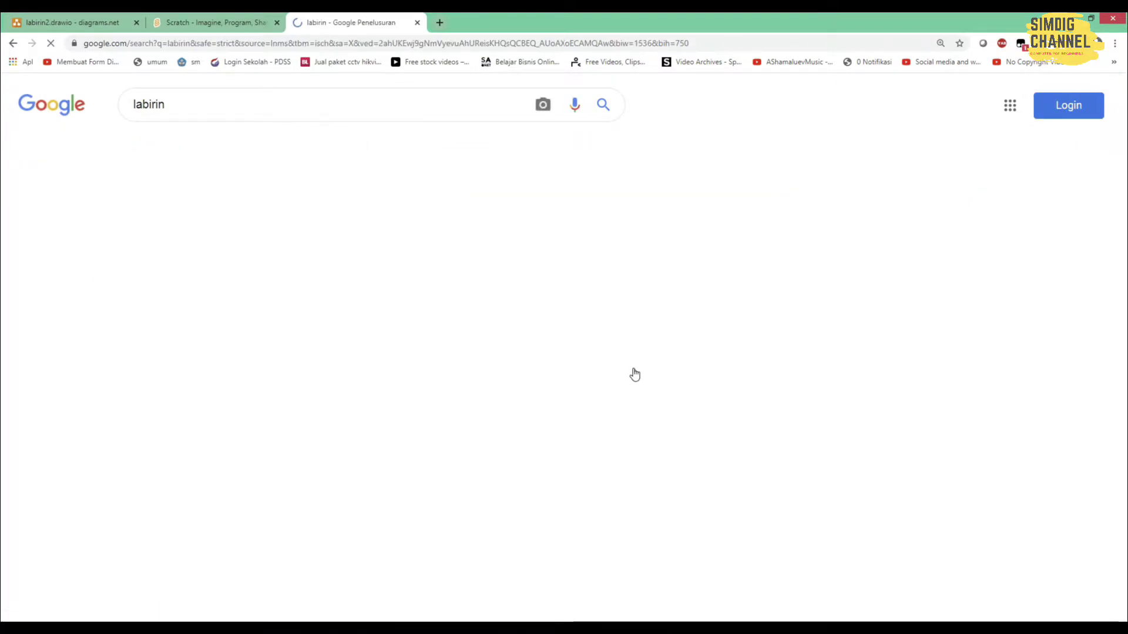
pyautogui.scroll(-15, 634, 373)
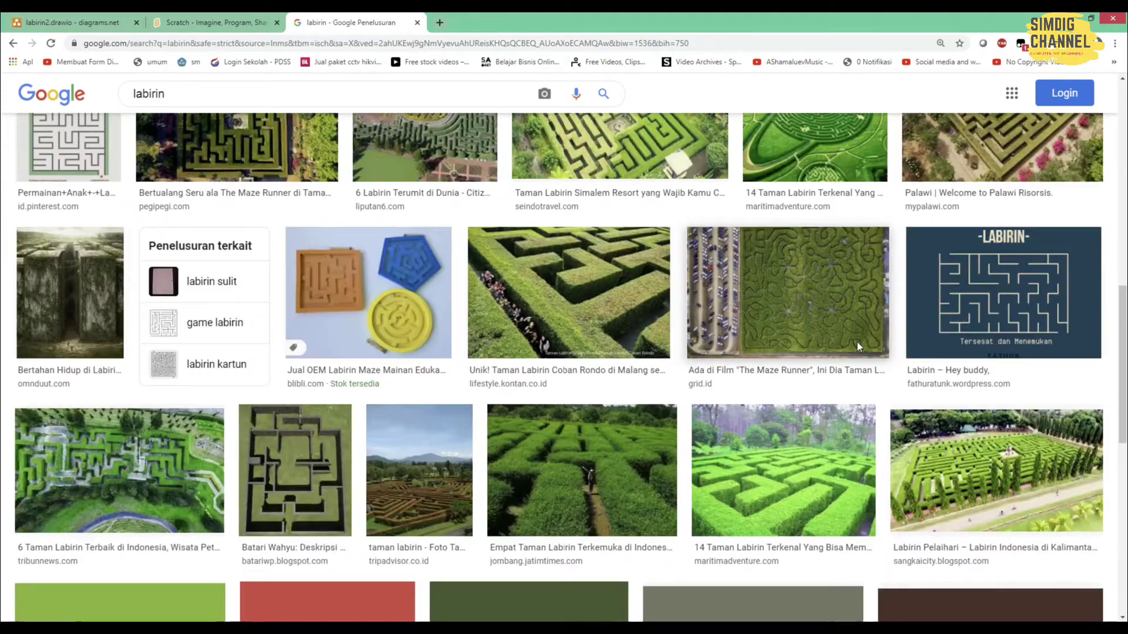
# Refine the Google image search to "labirin black and white" and look through the maze images.
pyautogui.scroll(7, 793, 360)
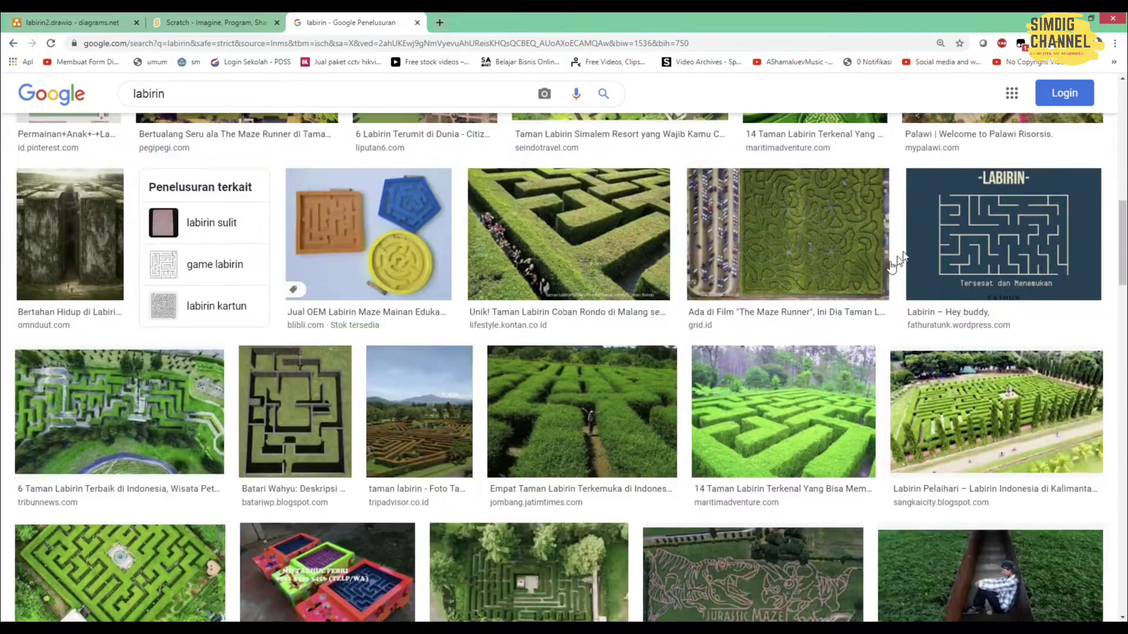
pyautogui.scroll(-6, 470, 414)
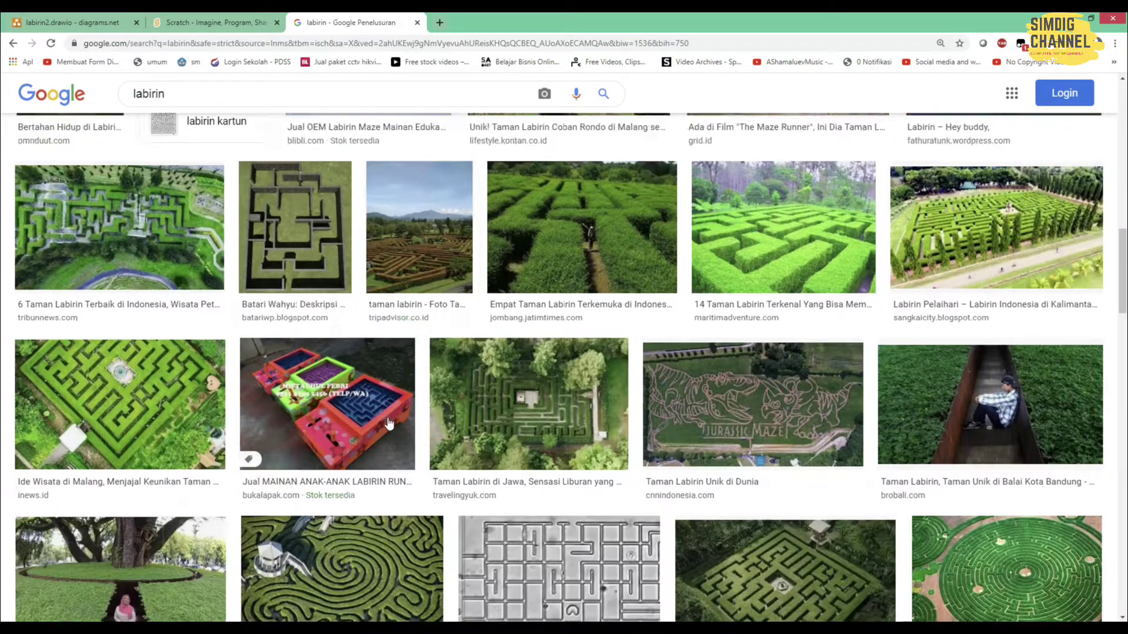
pyautogui.scroll(7, 390, 423)
pyautogui.scroll(3, 197, 297)
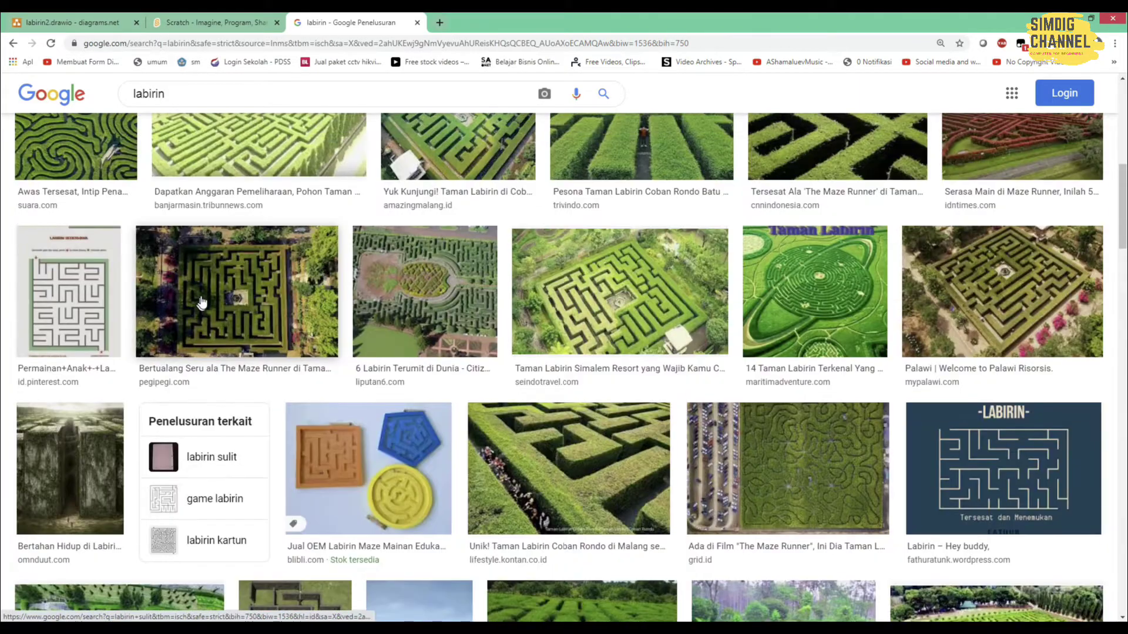
pyautogui.scroll(-7, 773, 448)
pyautogui.scroll(-15, 773, 448)
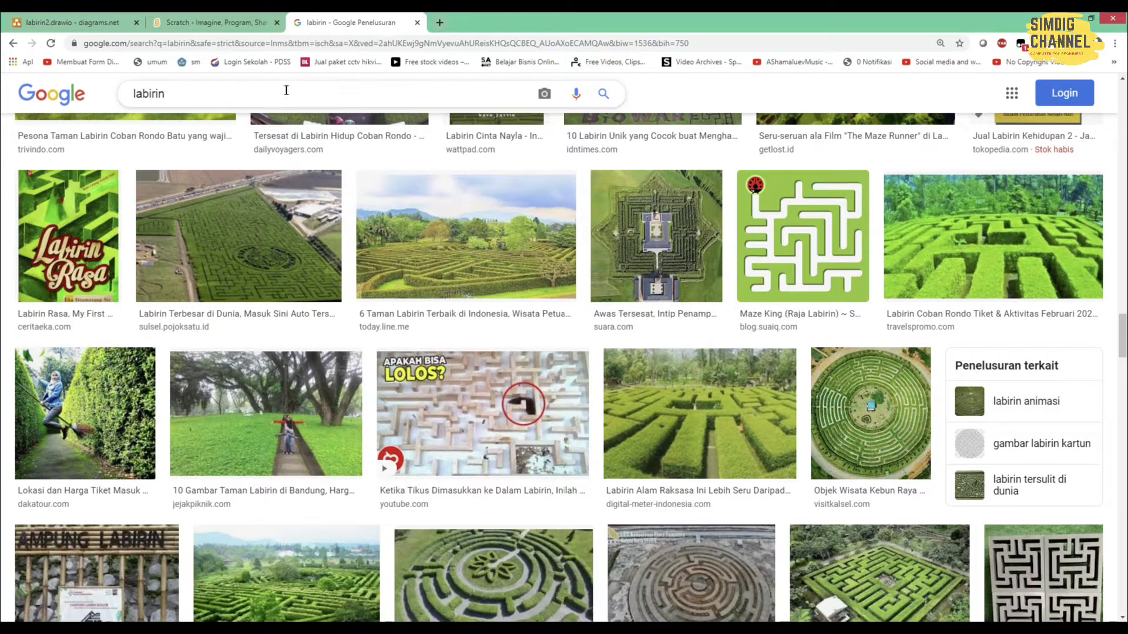
pyautogui.click(287, 91)
pyautogui.write('b')
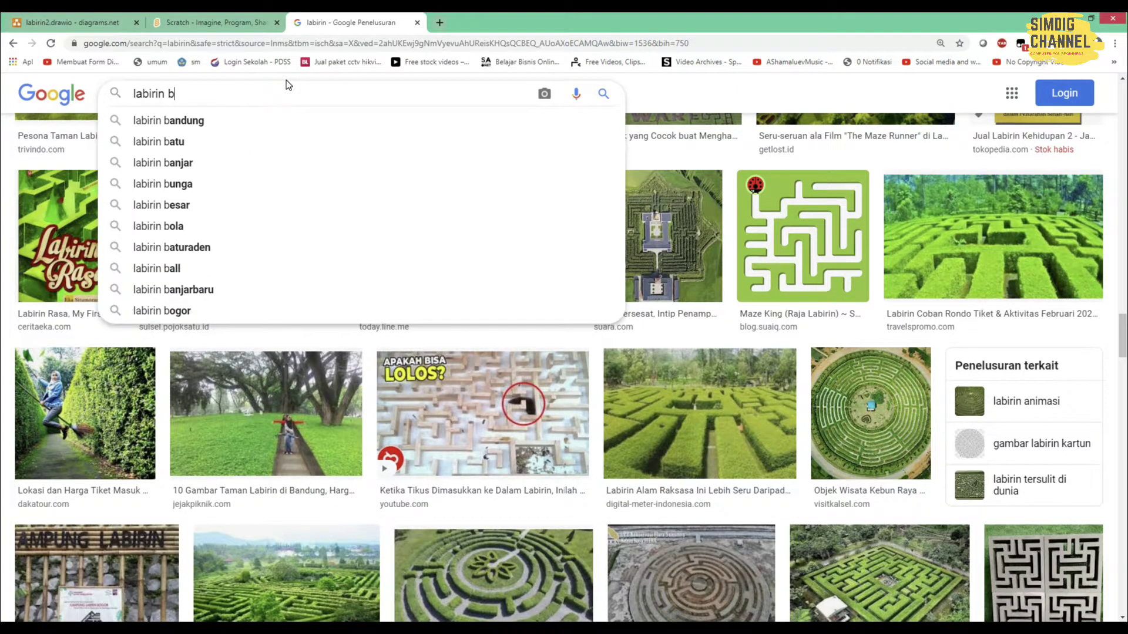
pyautogui.write('lack and white')
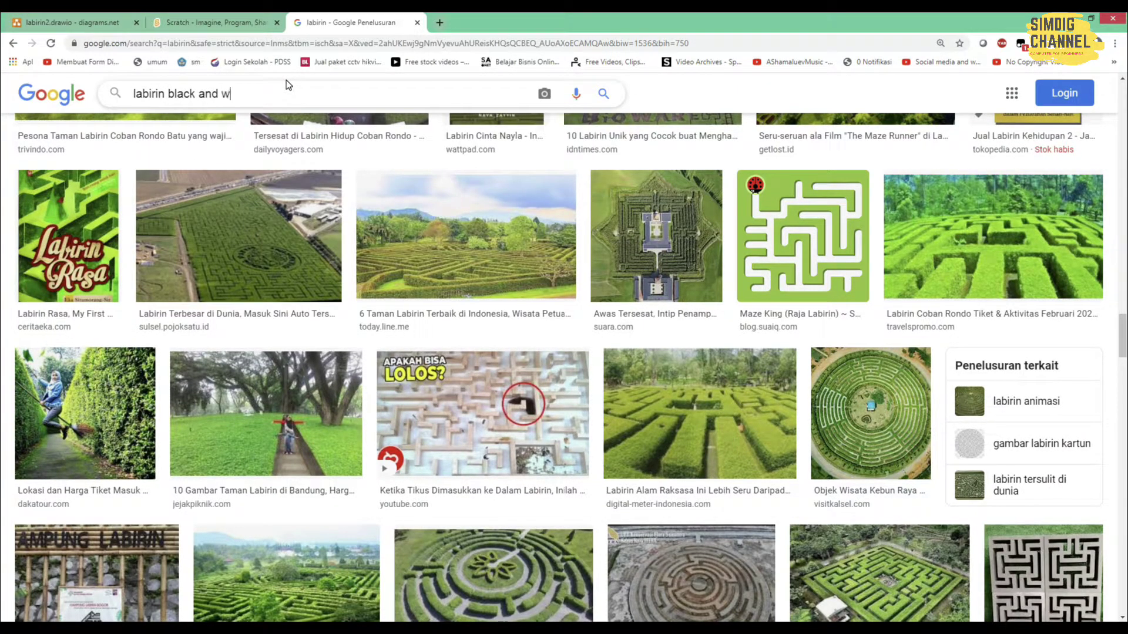
pyautogui.press('Return')
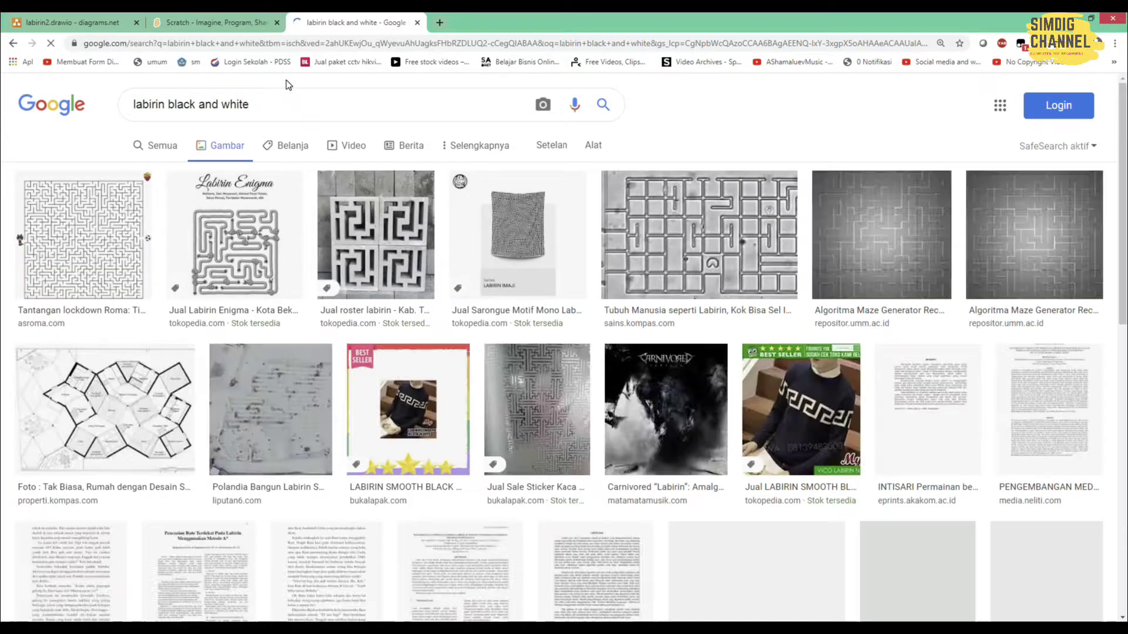
pyautogui.scroll(-8, 464, 179)
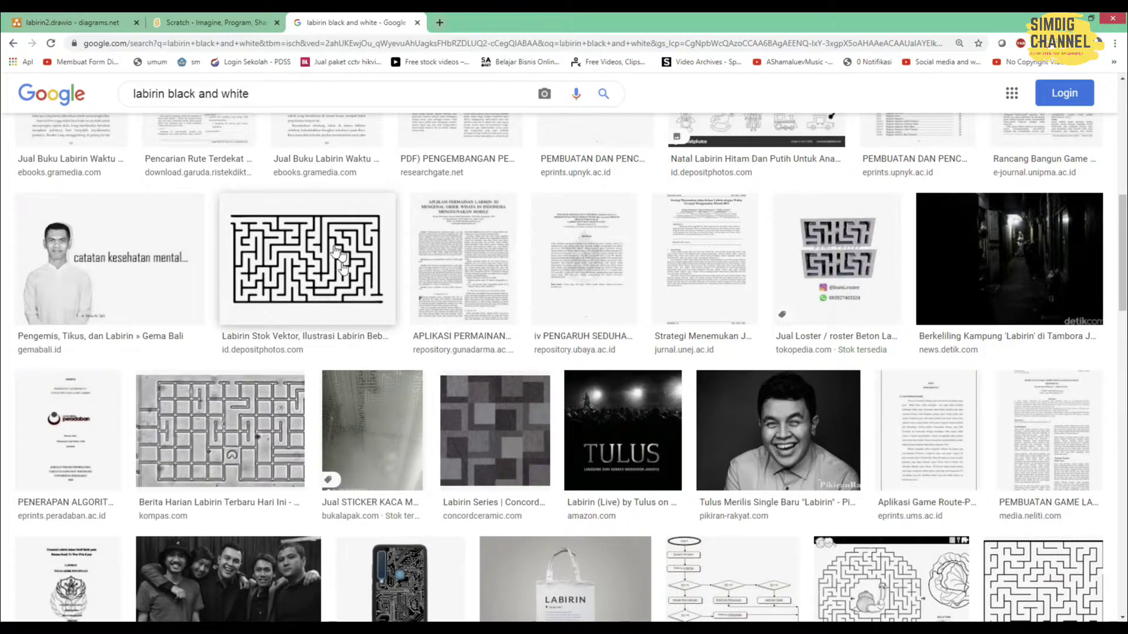
pyautogui.scroll(-6, 691, 341)
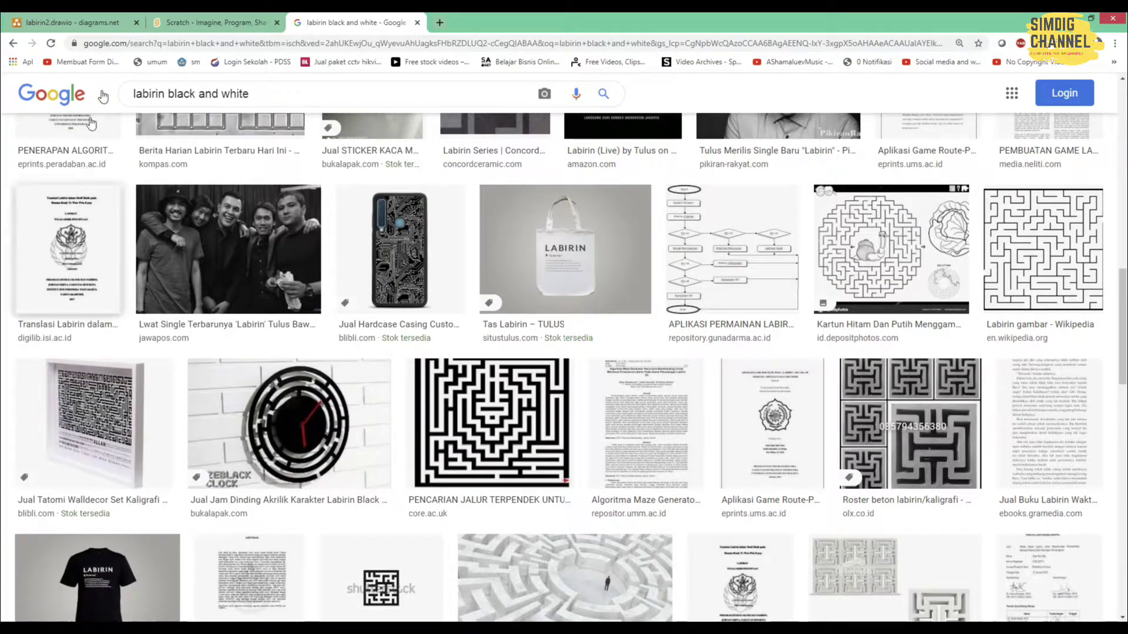
# Return to the Scratch editor and upload the kisspng hedge maze image from the GAME LABIRIN folder as a sprite.
pyautogui.click(215, 23)
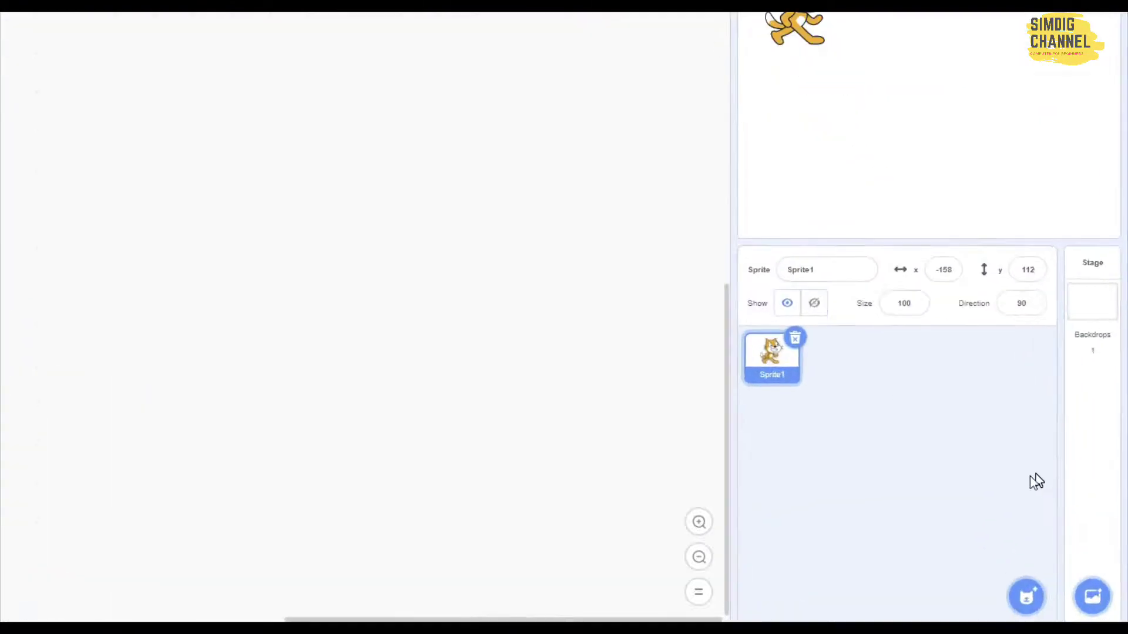
pyautogui.moveTo(1053, 602)
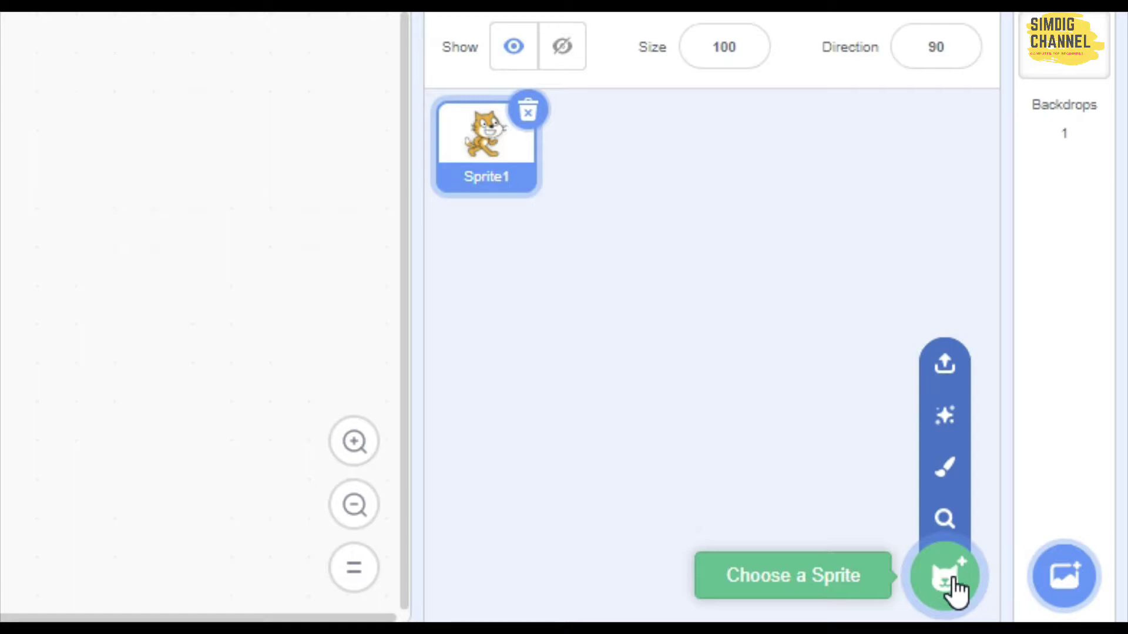
pyautogui.click(954, 360)
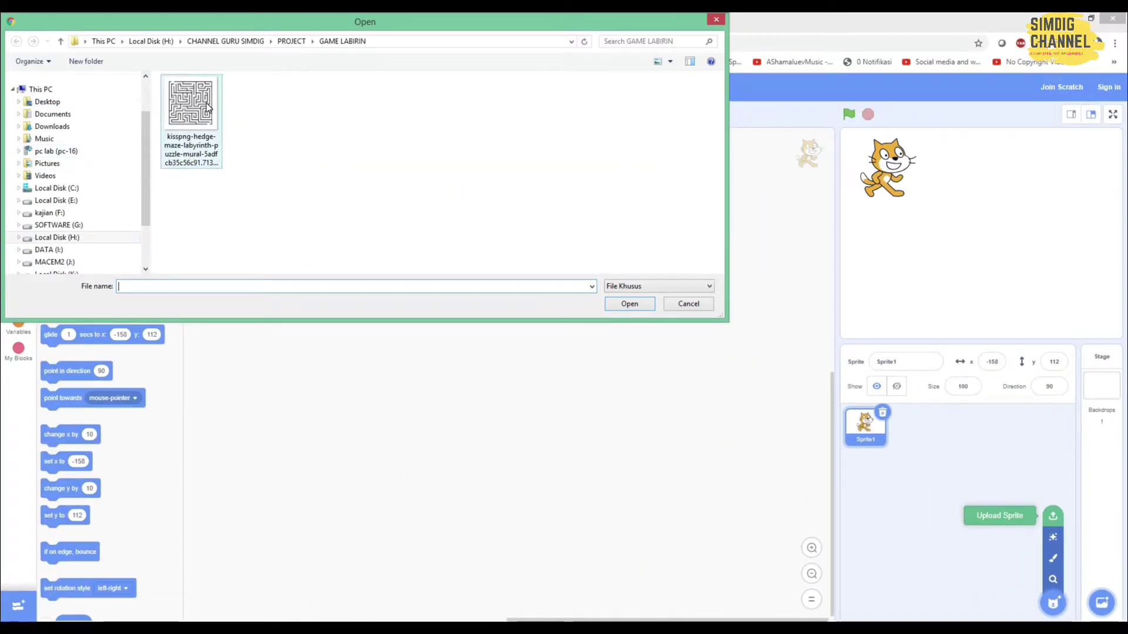
pyautogui.click(172, 128)
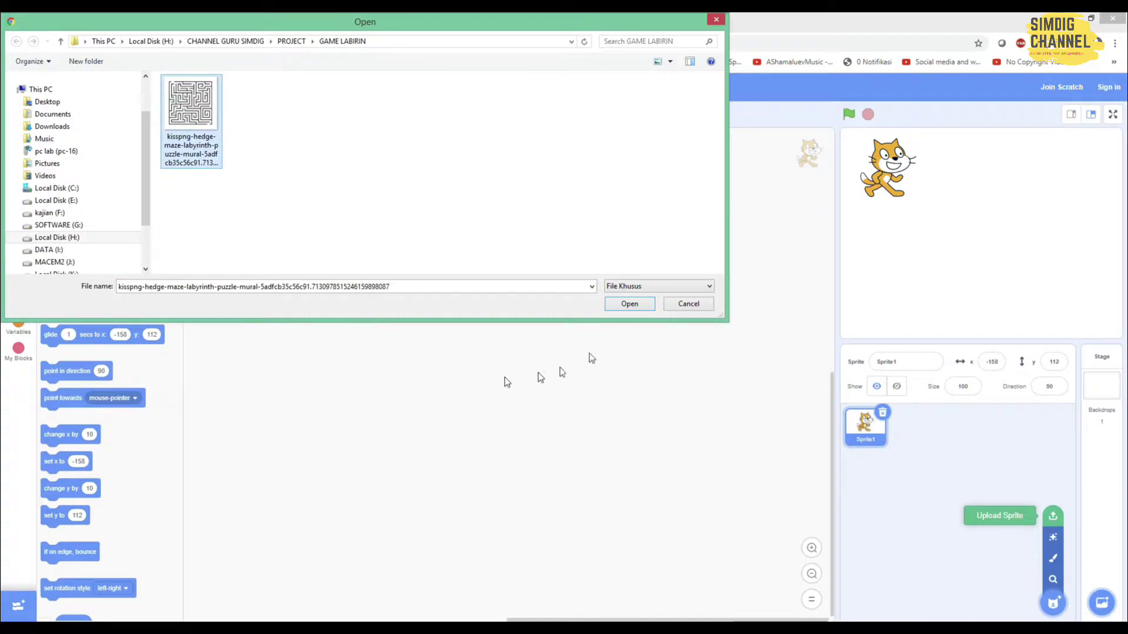
pyautogui.click(635, 306)
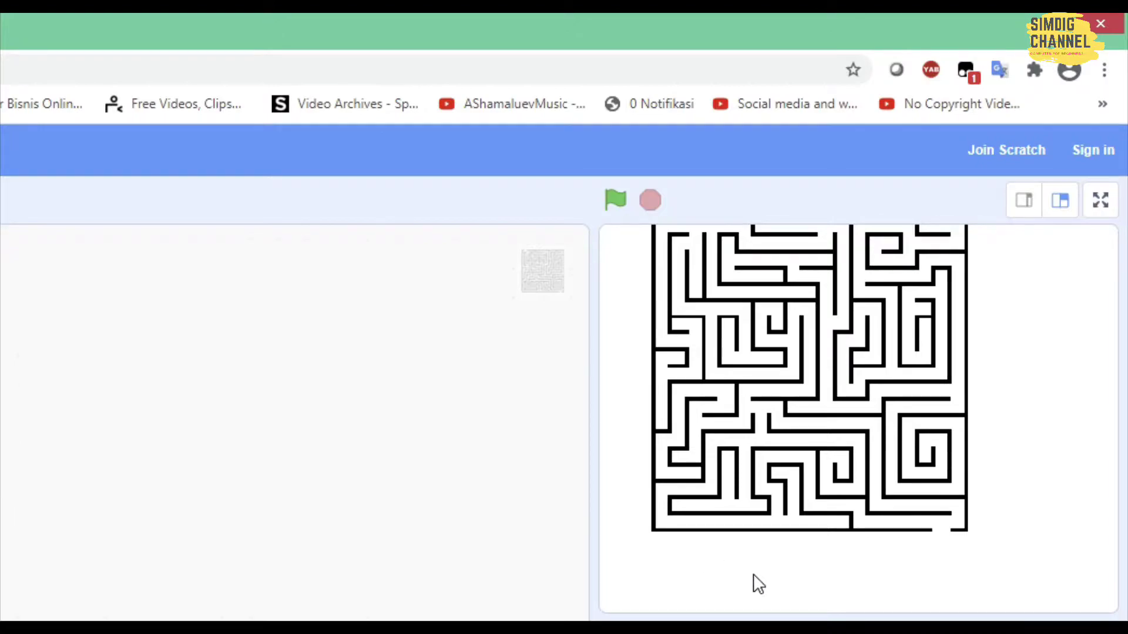
# Position the maze sprite fully on the stage and move the cat to its upper-left corner at about x -164, y 124.
pyautogui.moveTo(780, 423); pyautogui.dragTo(805, 453)
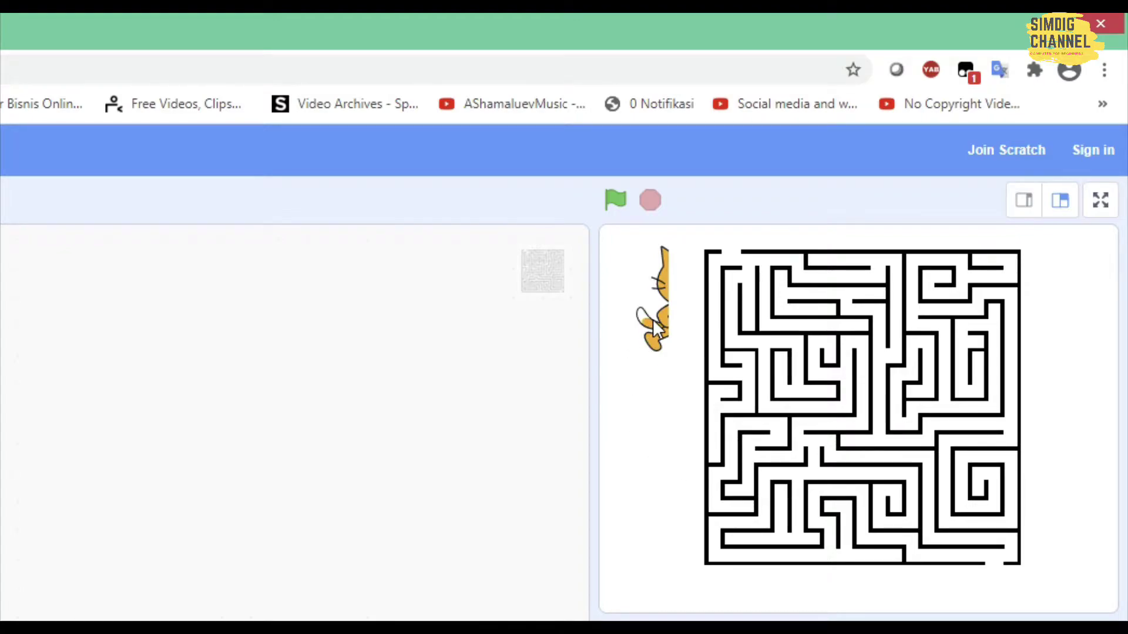
pyautogui.moveTo(657, 319)
pyautogui.mouseDown()
pyautogui.moveTo(615, 359)
pyautogui.moveTo(647, 305)
pyautogui.mouseUp()
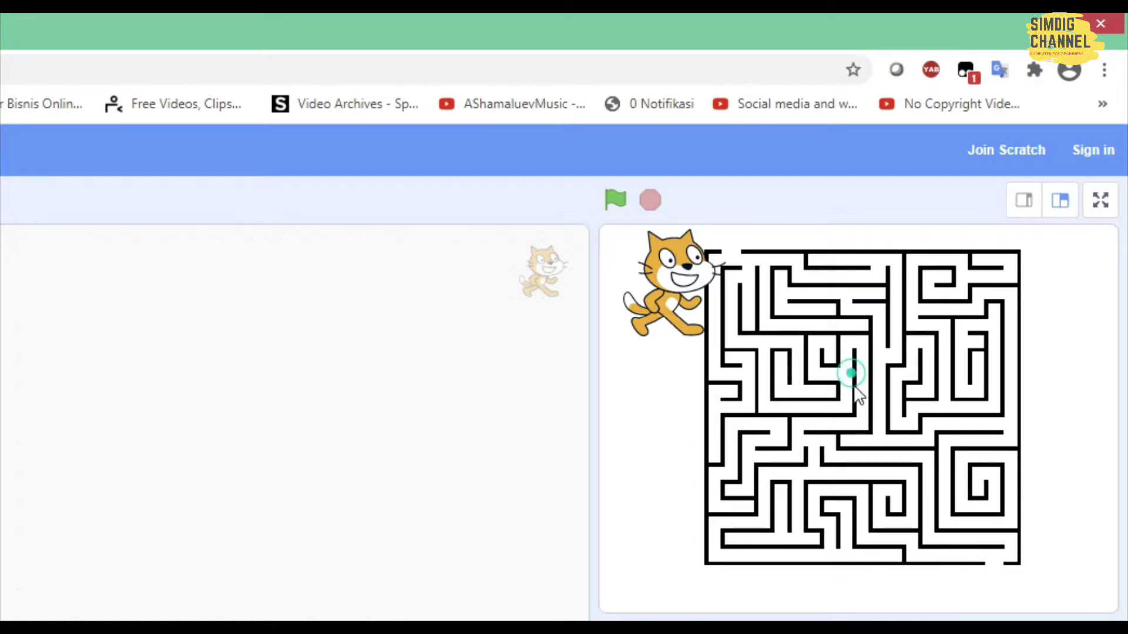
pyautogui.moveTo(852, 379)
pyautogui.mouseDown()
pyautogui.moveTo(852, 401)
pyautogui.moveTo(838, 392)
pyautogui.mouseUp()
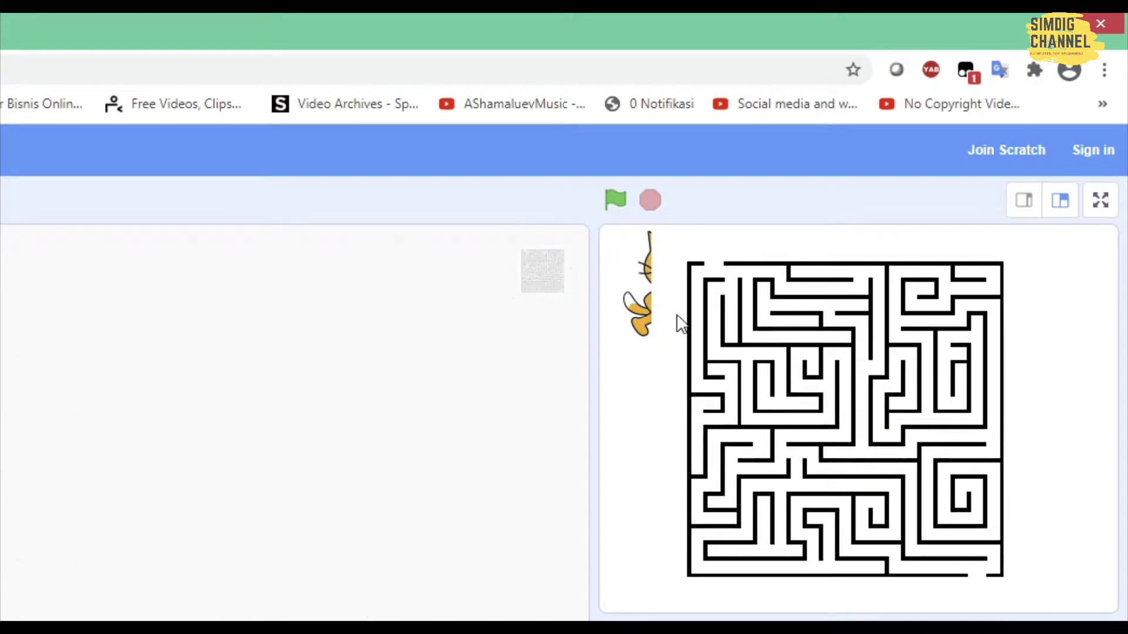
pyautogui.click(642, 317)
pyautogui.moveTo(640, 320)
pyautogui.mouseDown()
pyautogui.moveTo(611, 343)
pyautogui.moveTo(643, 312)
pyautogui.mouseUp()
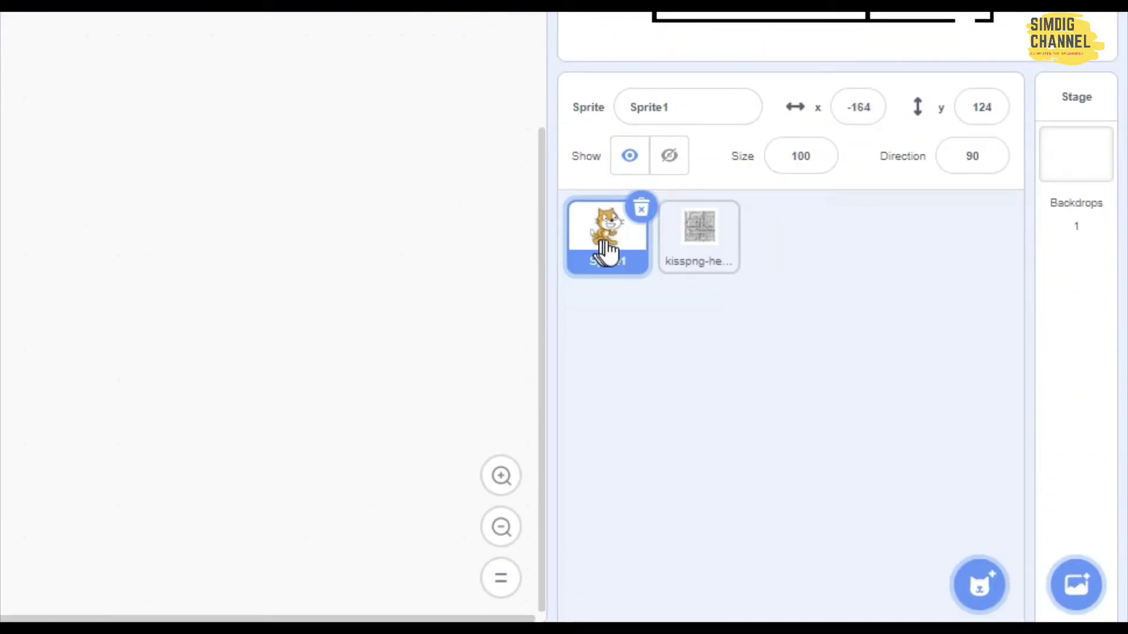
# Set the cat's size to 10 and place it in the maze's upper opening at about x -133, y 147.
pyautogui.click(826, 154)
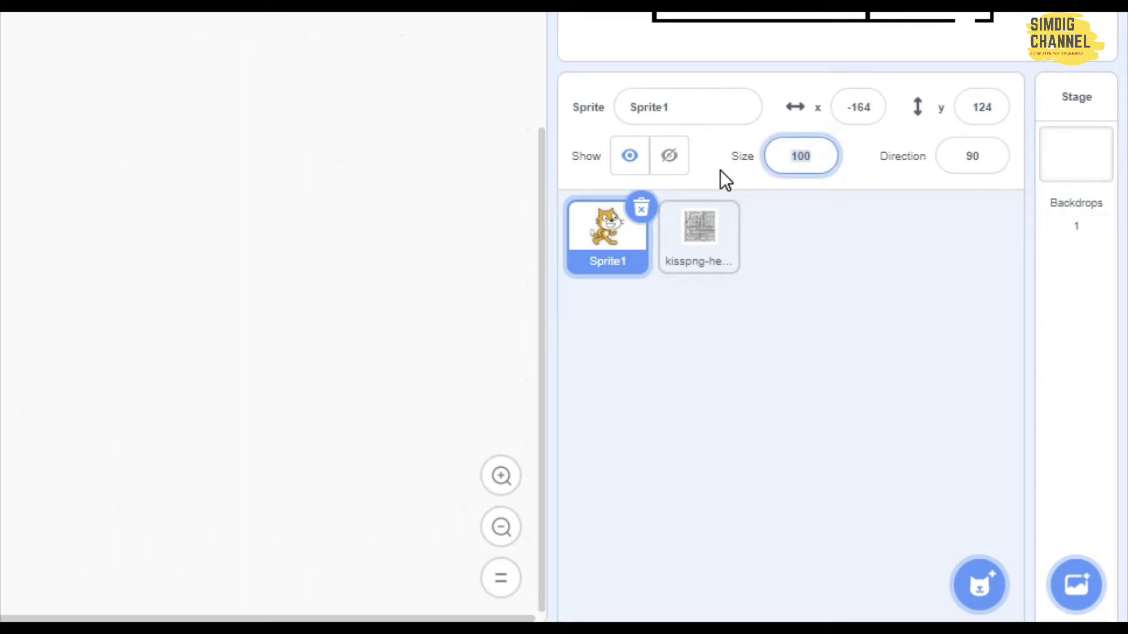
pyautogui.write('10')
pyautogui.press('Return')
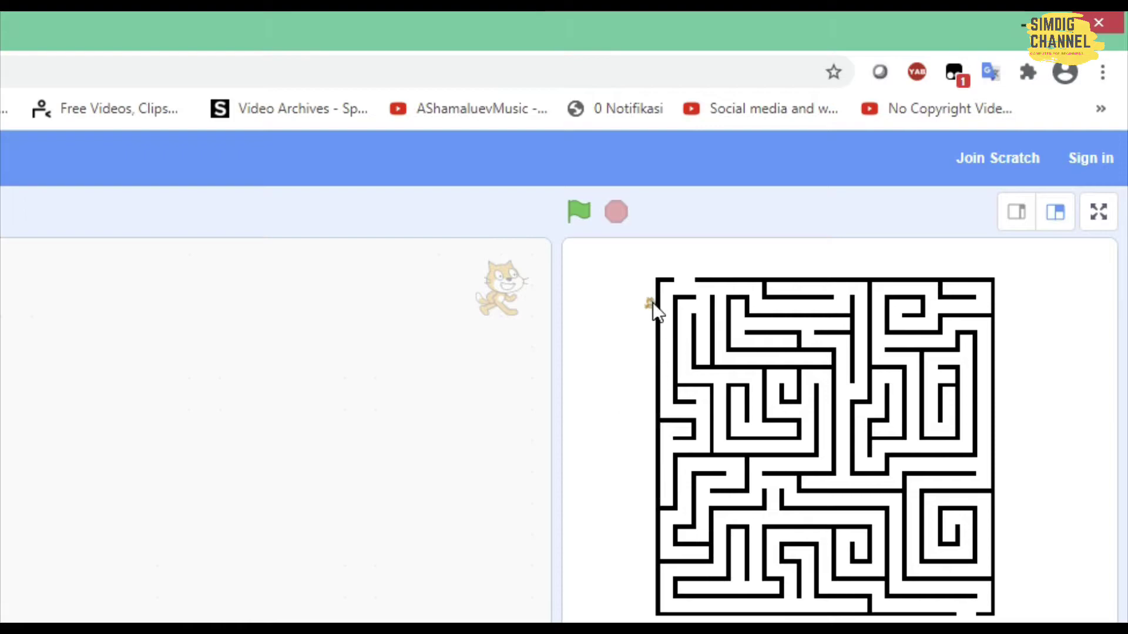
pyautogui.moveTo(652, 302); pyautogui.dragTo(689, 277)
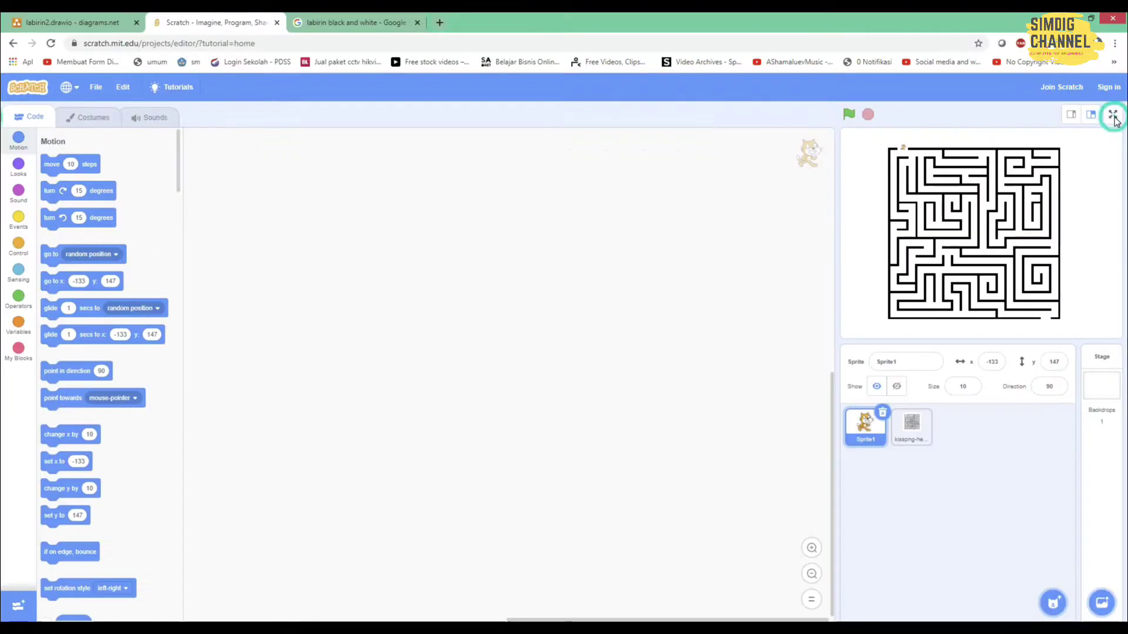
pyautogui.click(1102, 219)
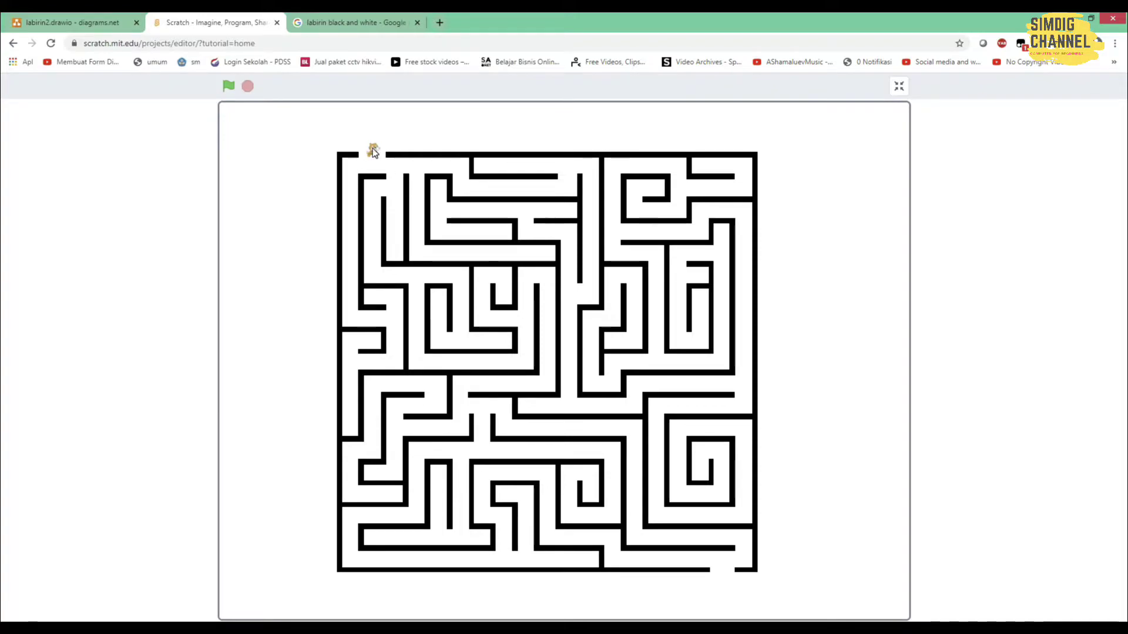
pyautogui.click(899, 86)
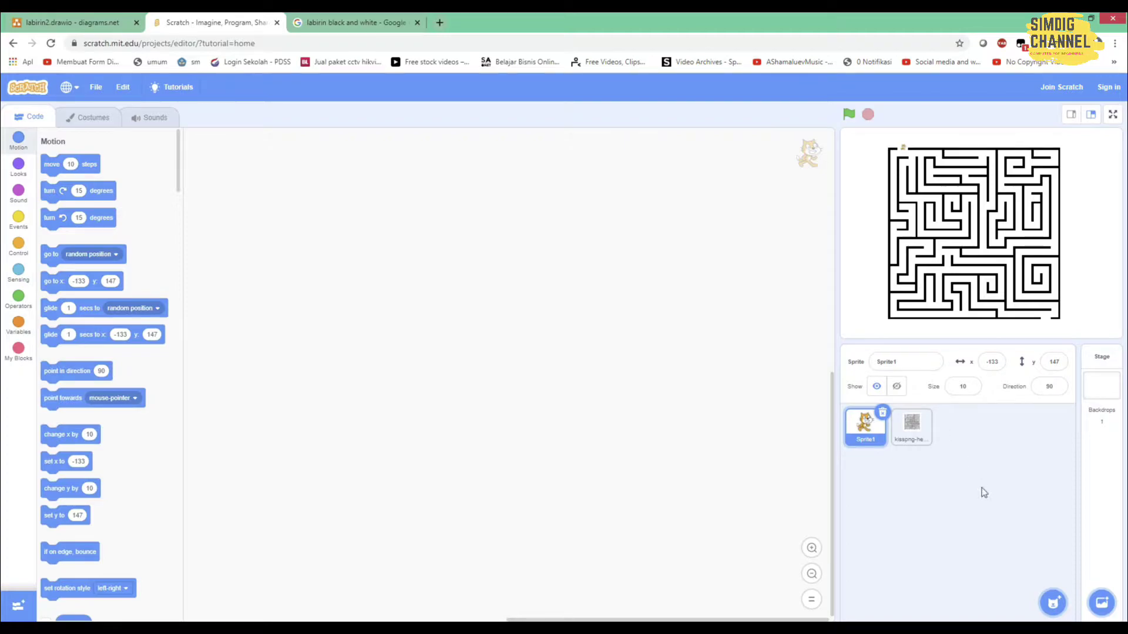
# Add the Fish sprite from the Animals category of the sprite library.
pyautogui.moveTo(1054, 605)
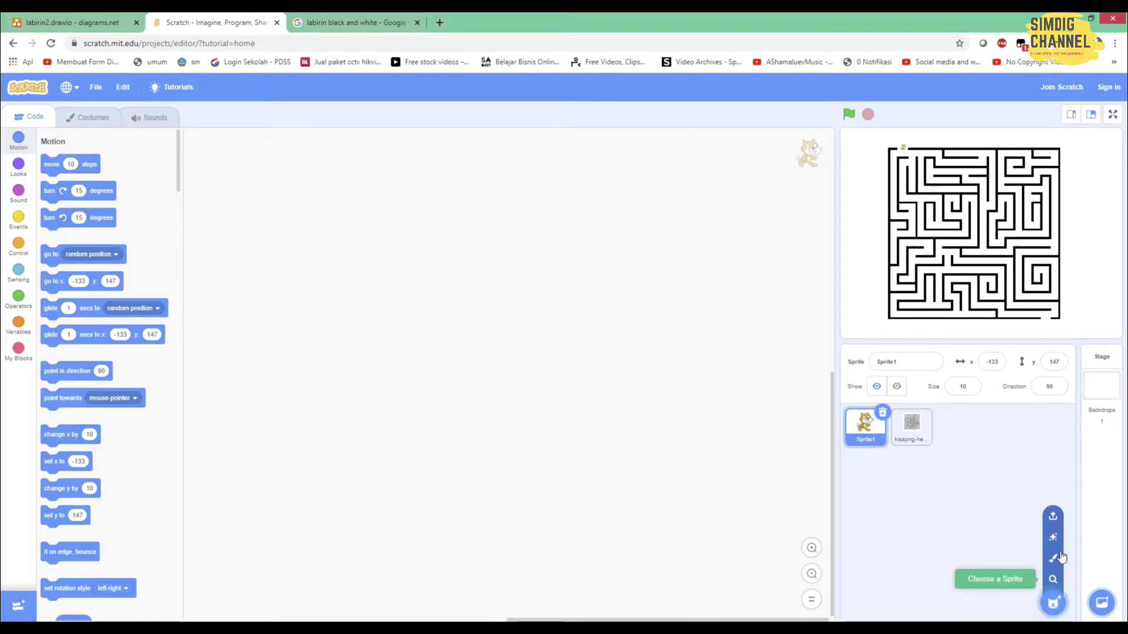
pyautogui.click(1054, 604)
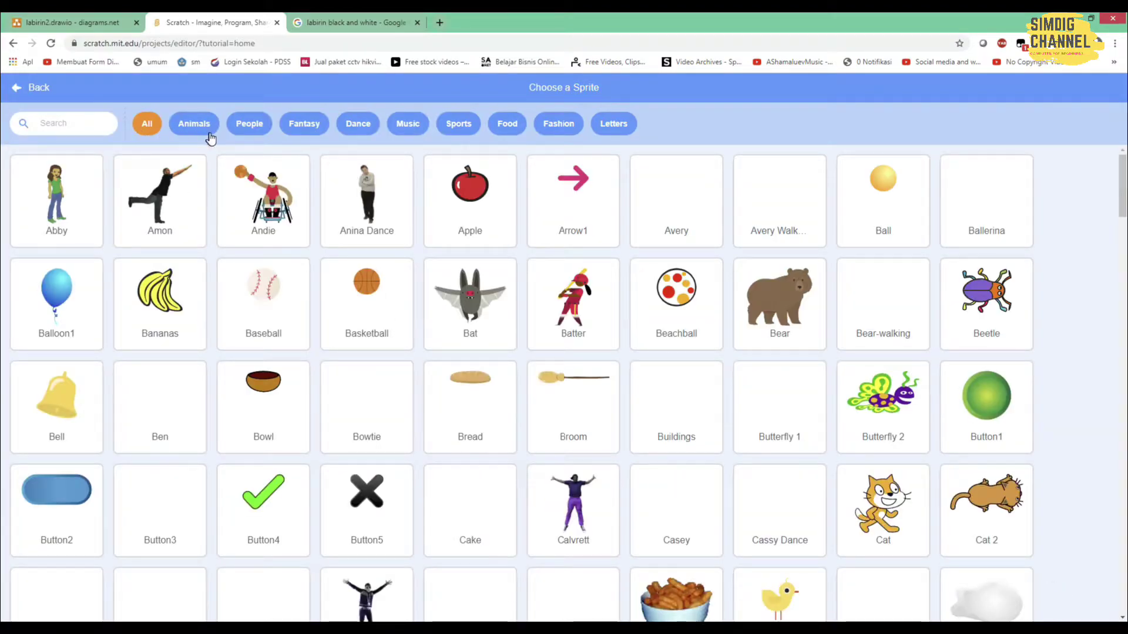
pyautogui.click(198, 123)
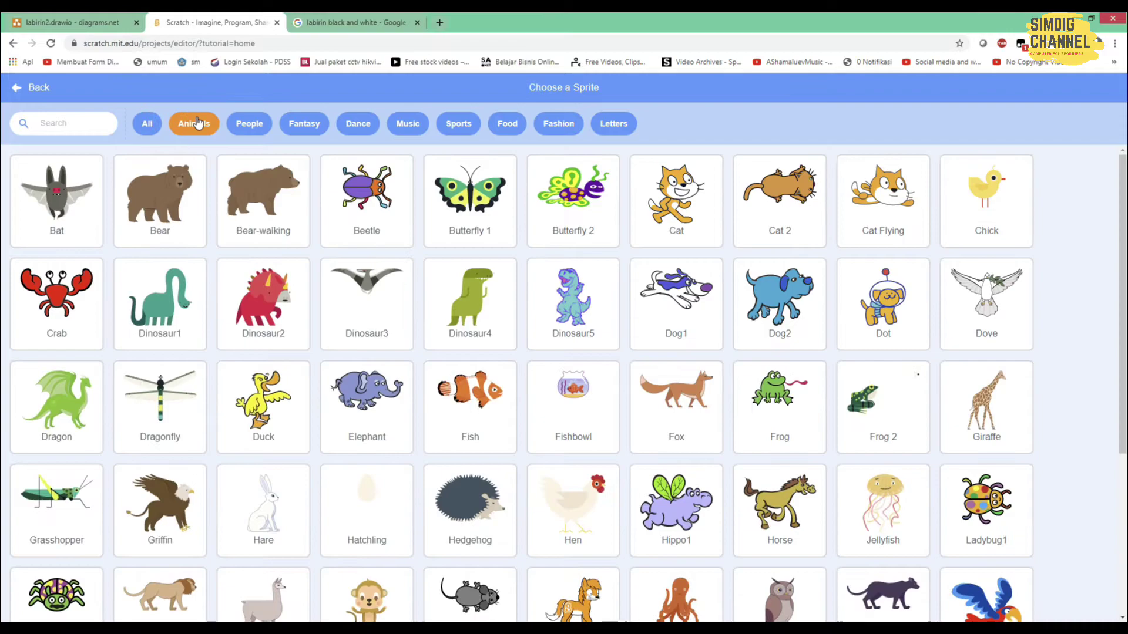
pyautogui.scroll(-5, 596, 343)
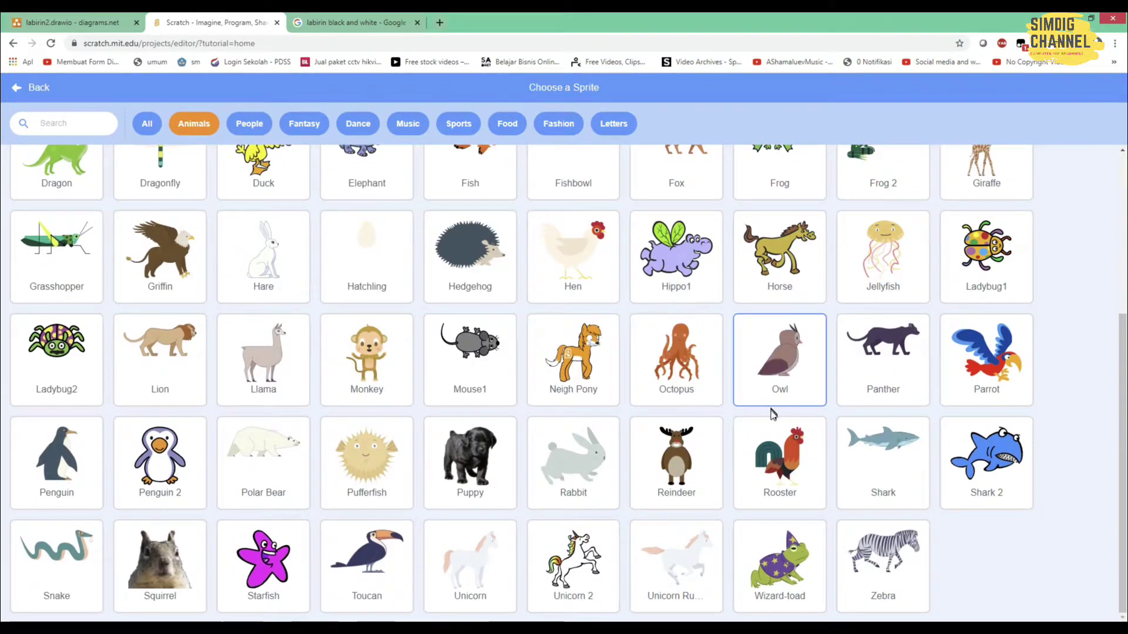
pyautogui.scroll(1, 742, 411)
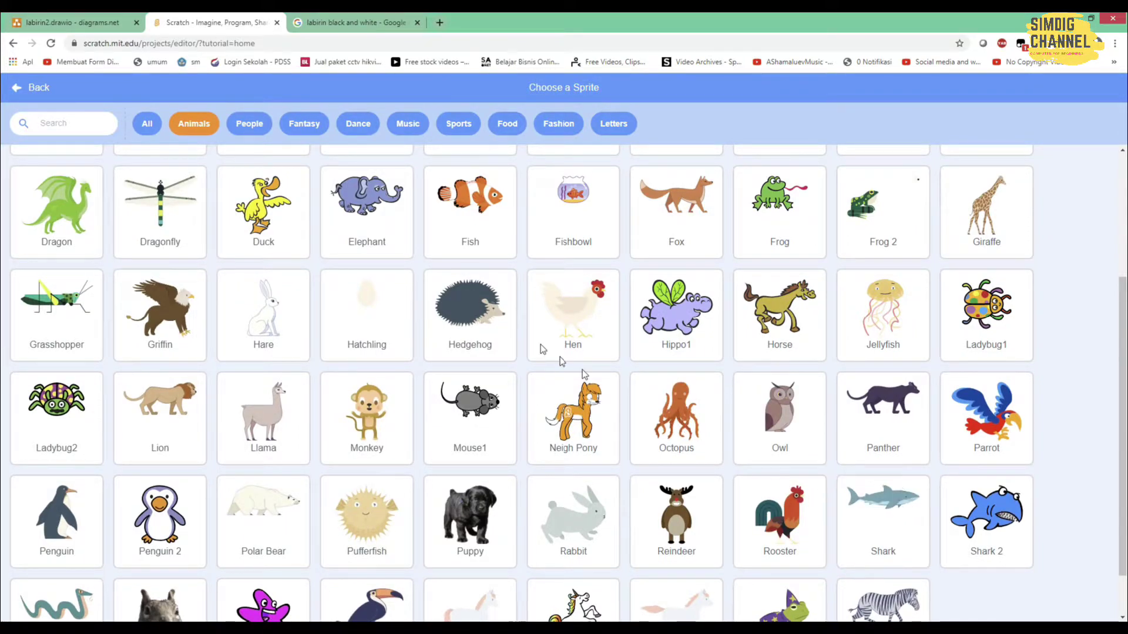
pyautogui.click(468, 201)
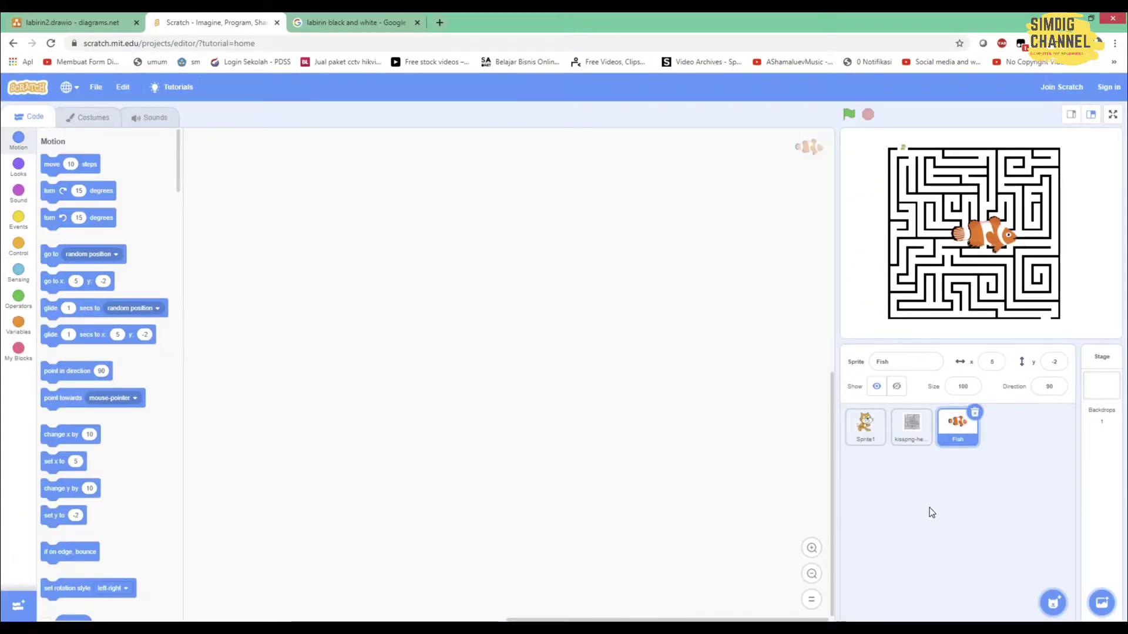
# Move the fish to the maze's lower-left corner at about x -172, y -116 and set its size to 10.
pyautogui.moveTo(982, 241); pyautogui.dragTo(881, 306)
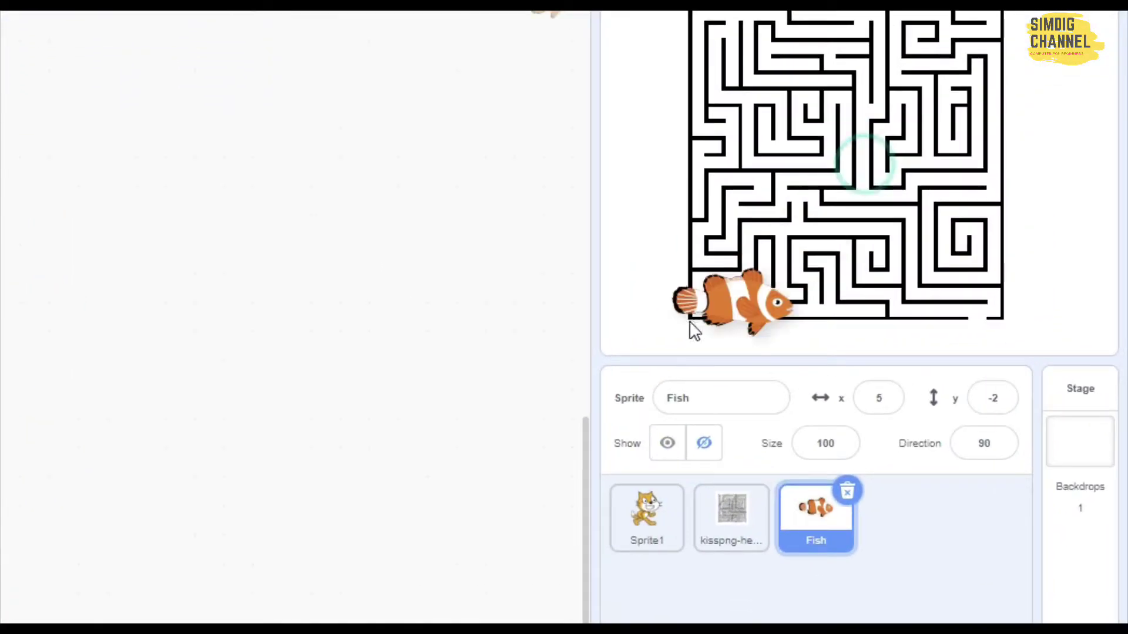
pyautogui.moveTo(675, 297); pyautogui.dragTo(675, 296)
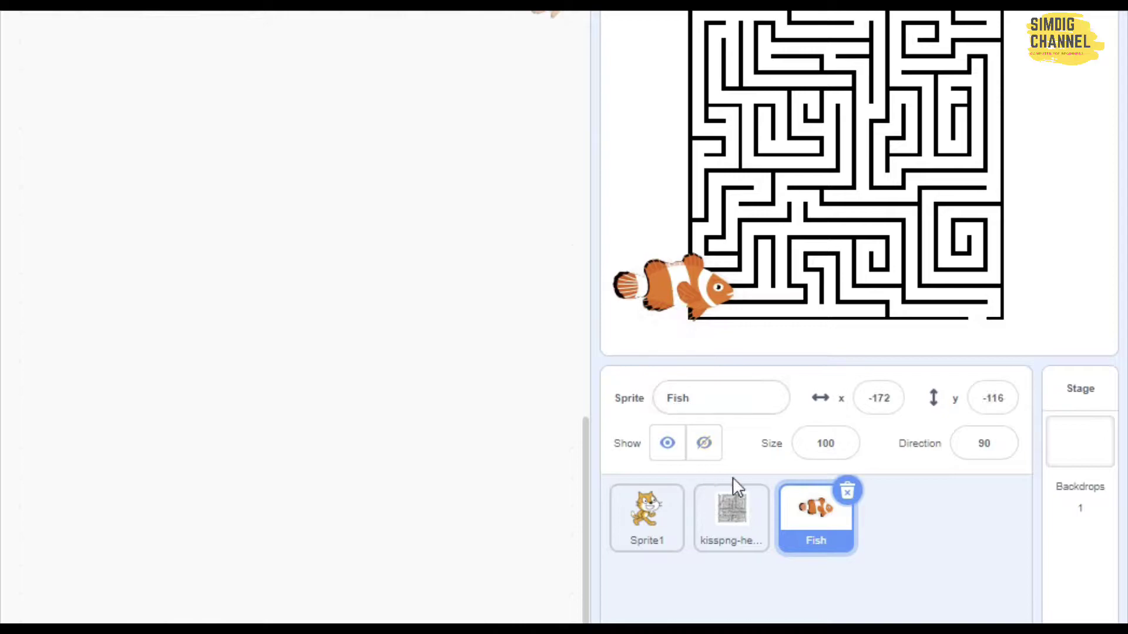
pyautogui.click(844, 442)
pyautogui.write('10')
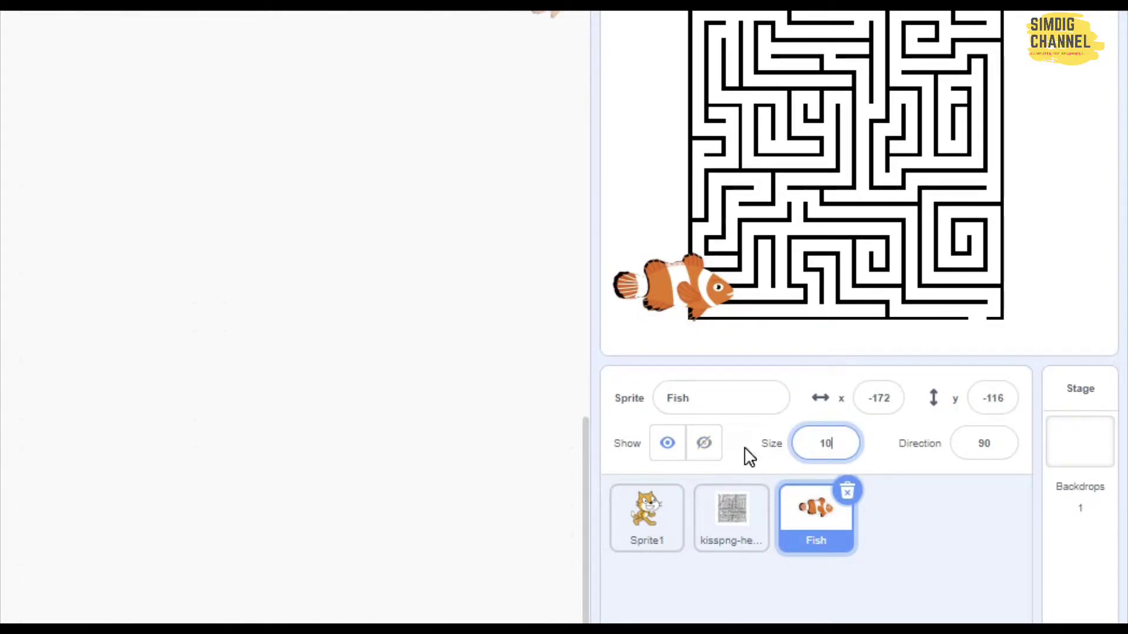
pyautogui.press('Return')
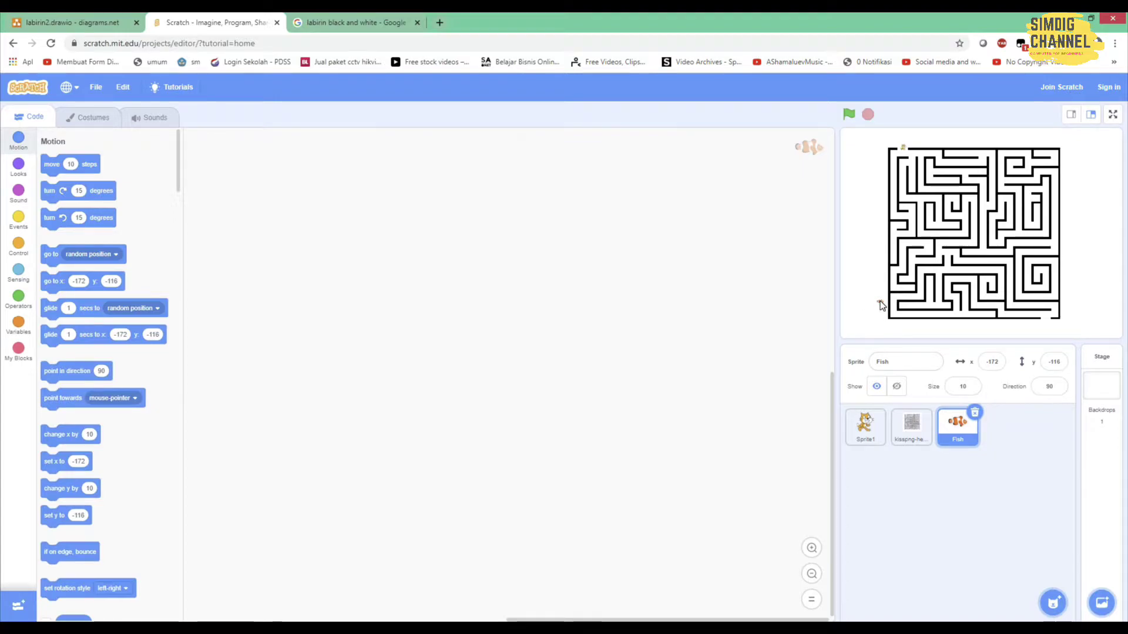
# Reposition the maze near the stage's center and place the cat in its upper opening at about x -124, y 154.
pyautogui.click(880, 303)
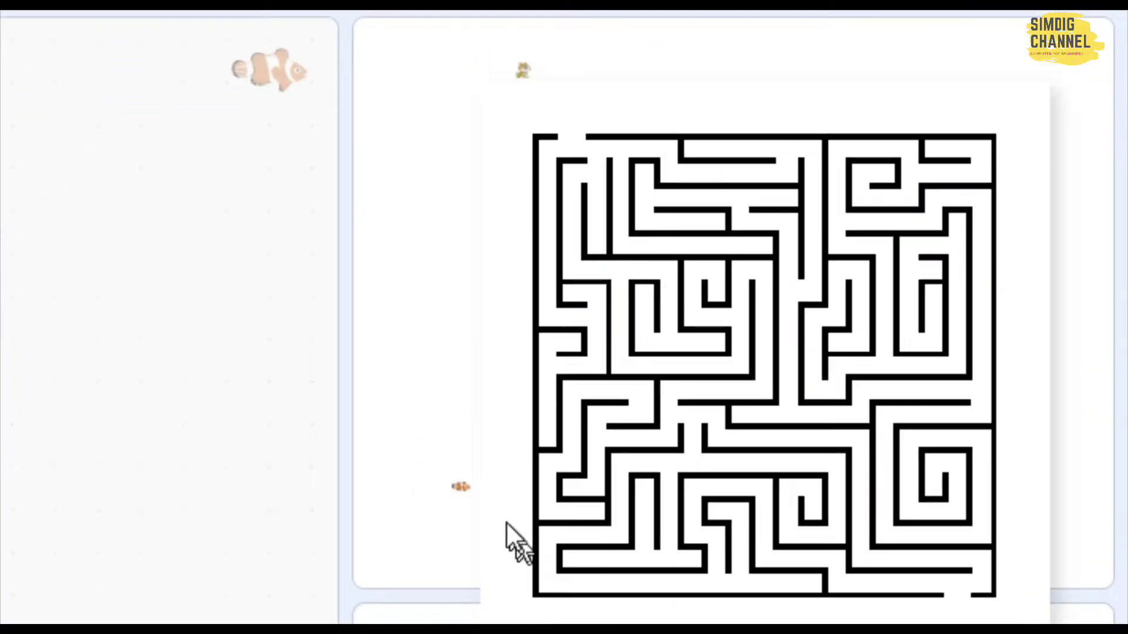
pyautogui.moveTo(509, 504); pyautogui.dragTo(423, 509)
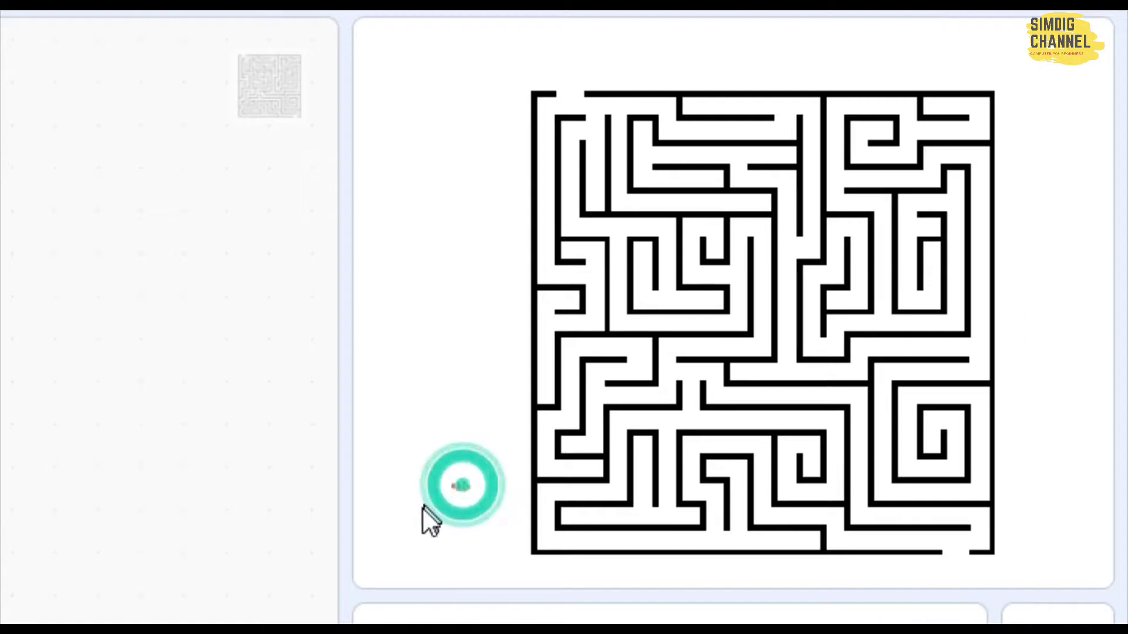
pyautogui.moveTo(599, 414); pyautogui.dragTo(547, 193)
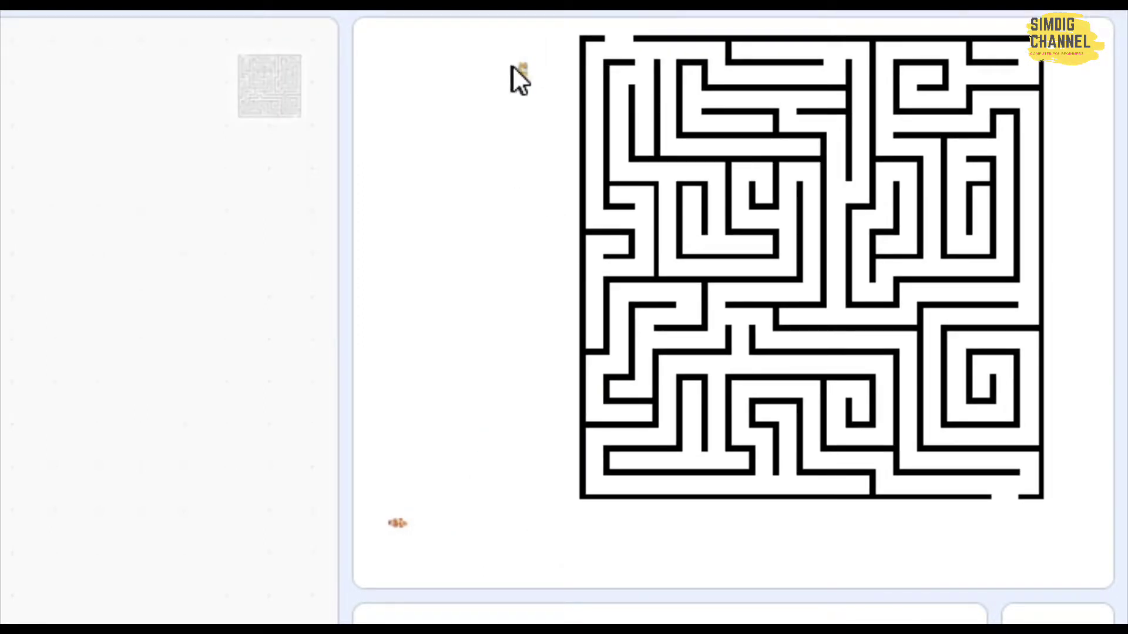
pyautogui.moveTo(522, 70); pyautogui.dragTo(400, 69)
pyautogui.moveTo(764, 200); pyautogui.dragTo(714, 199)
pyautogui.moveTo(393, 64); pyautogui.dragTo(535, 59)
# Move the fish just below the maze's lower-right exit at about x 119, y -148.
pyautogui.moveTo(401, 524); pyautogui.dragTo(909, 529)
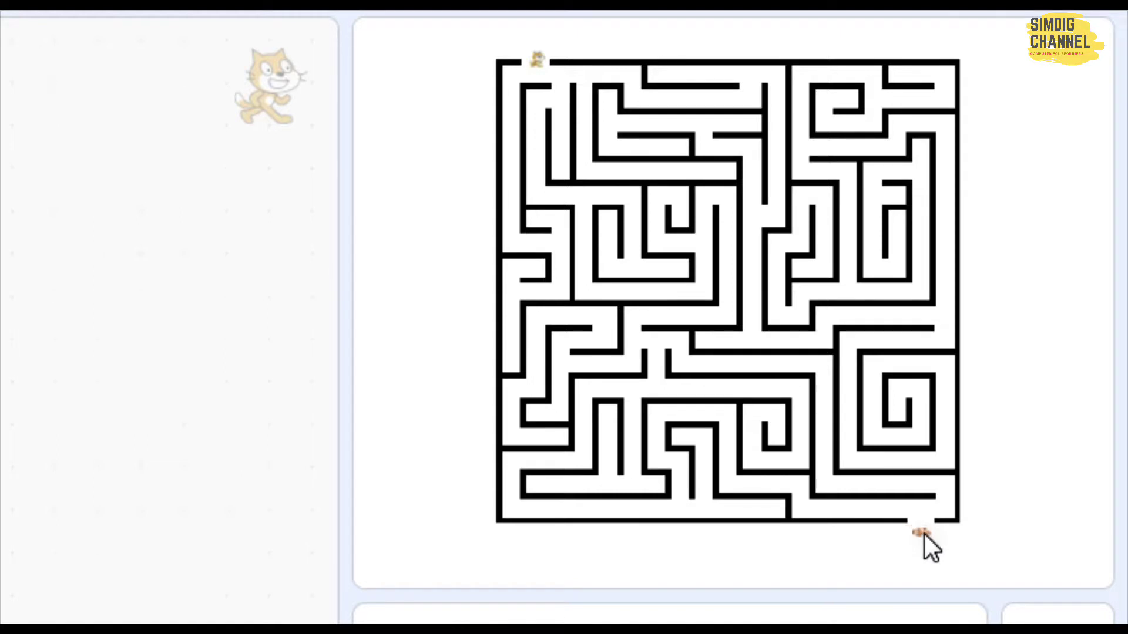
pyautogui.moveTo(924, 540); pyautogui.dragTo(924, 540)
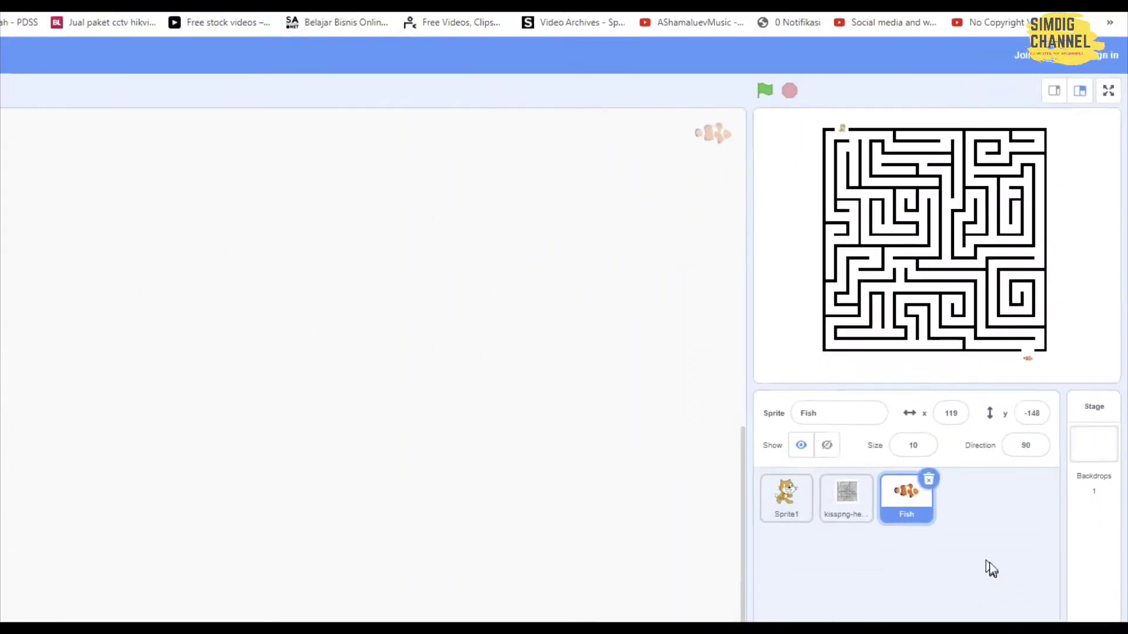
pyautogui.click(1029, 470)
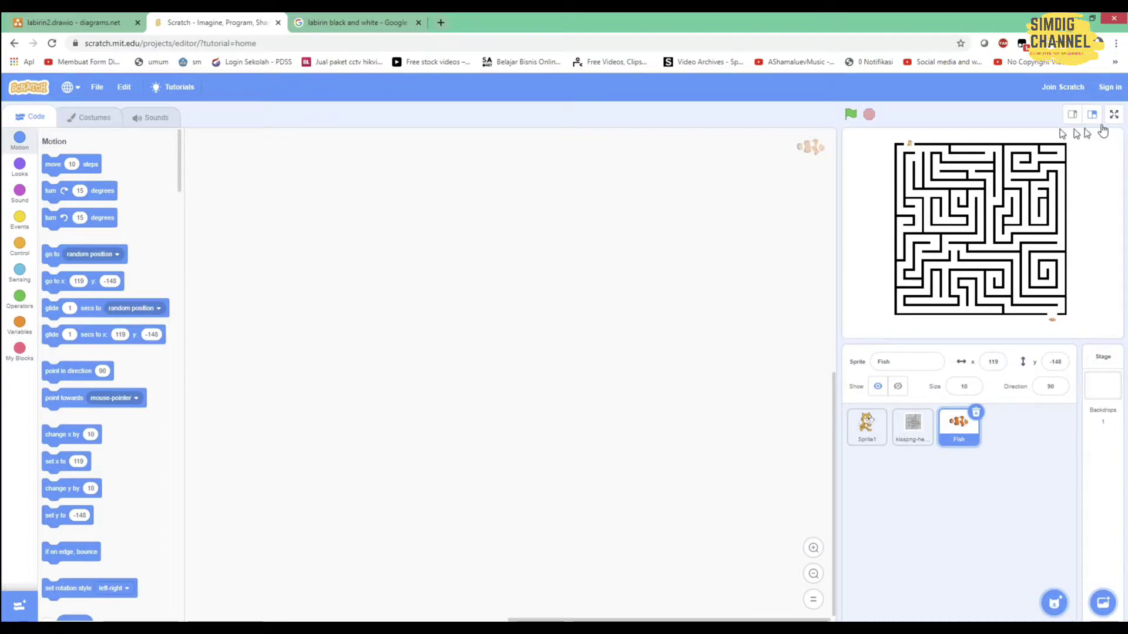
# Check the cat, maze and fish layout on the full-screen stage, and select the cat sprite back in the editor.
pyautogui.click(1114, 114)
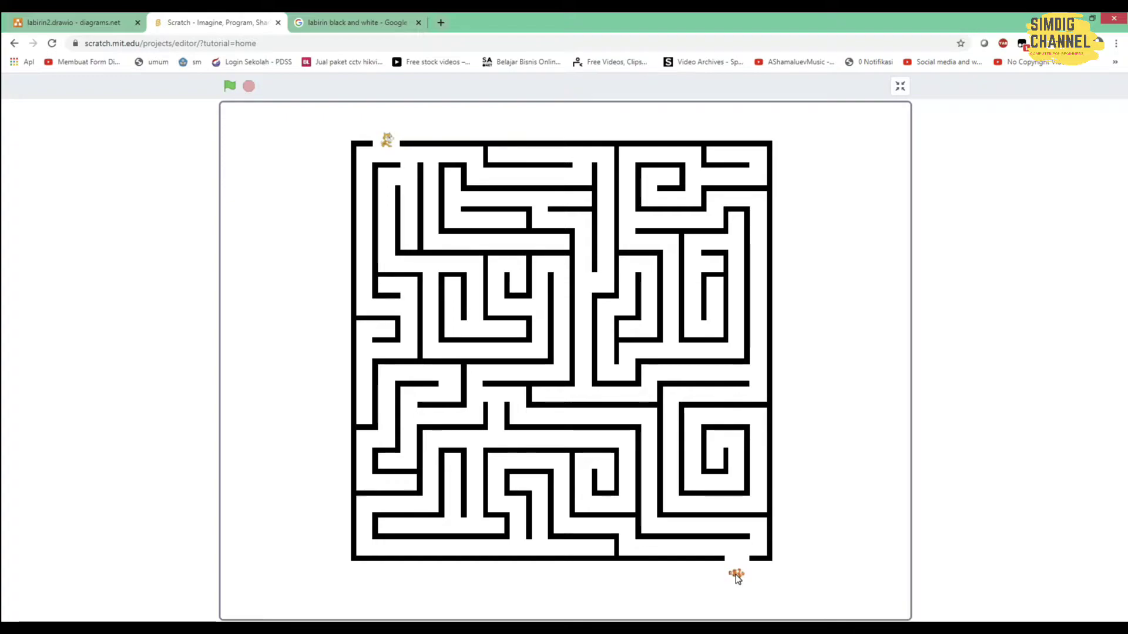
pyautogui.click(900, 86)
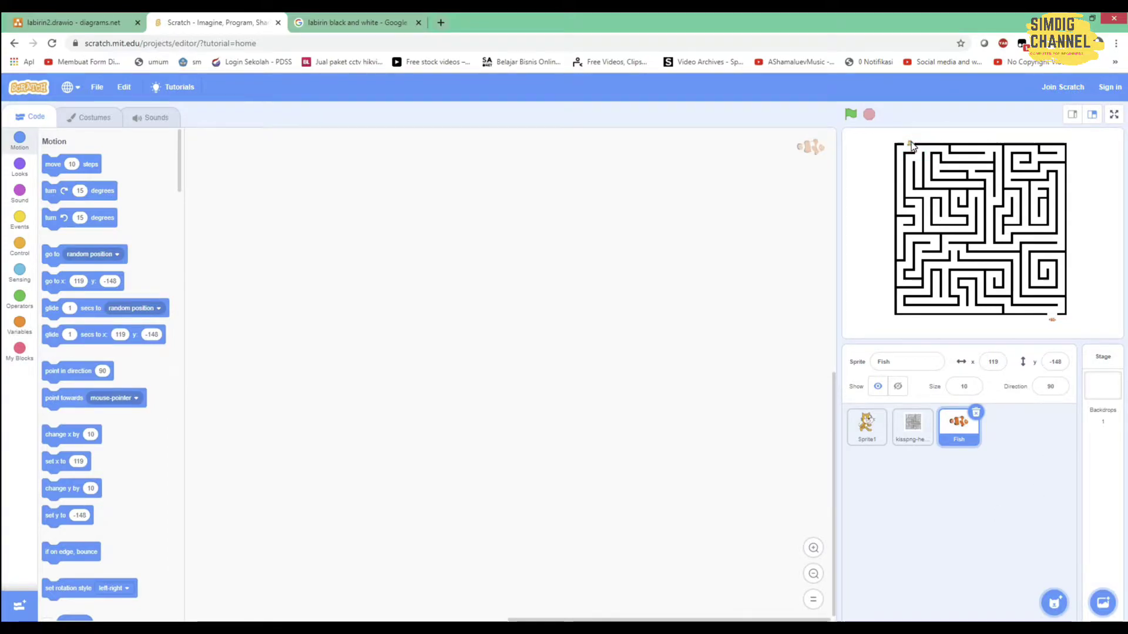
pyautogui.click(862, 428)
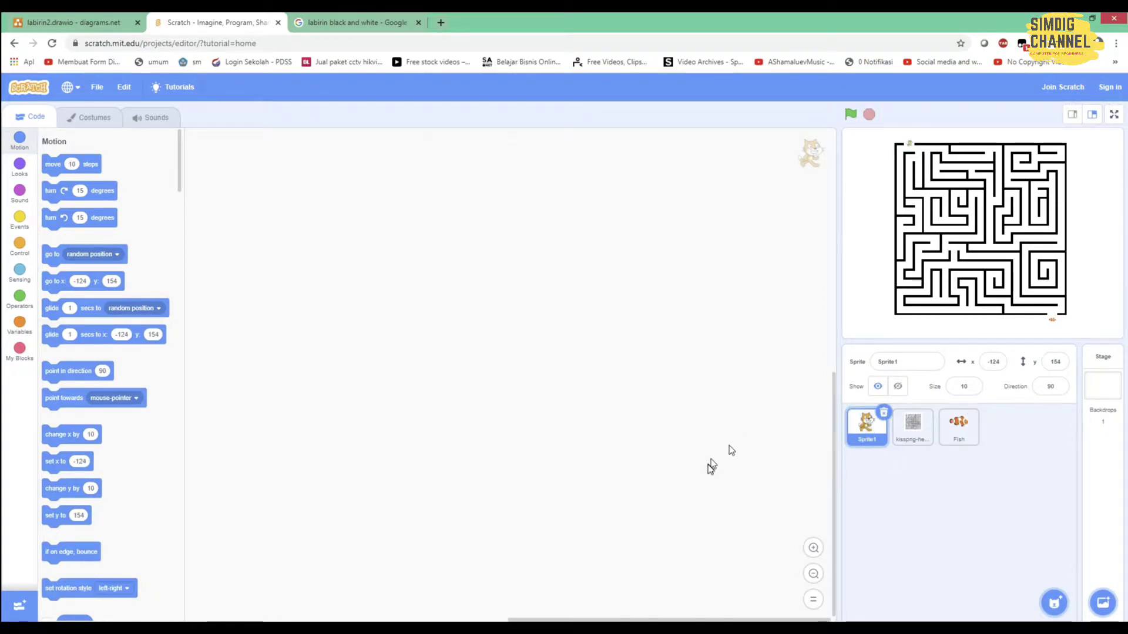
# Switch to the open Notepad notes and place the text cursor below the second list item.
pyautogui.click(667, 628)
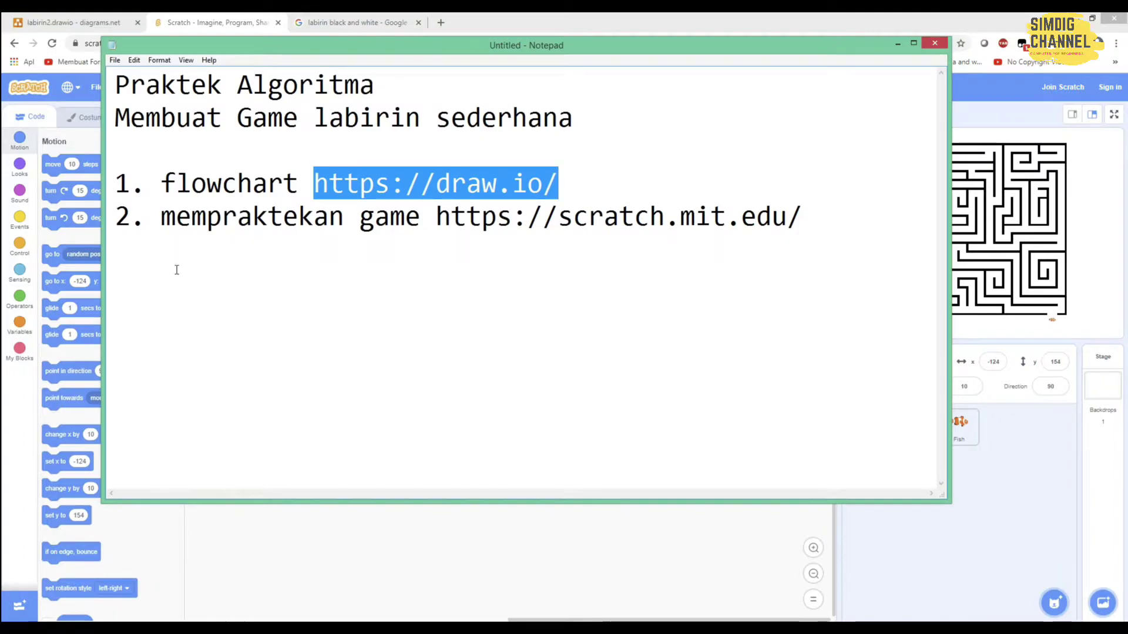
pyautogui.click(175, 268)
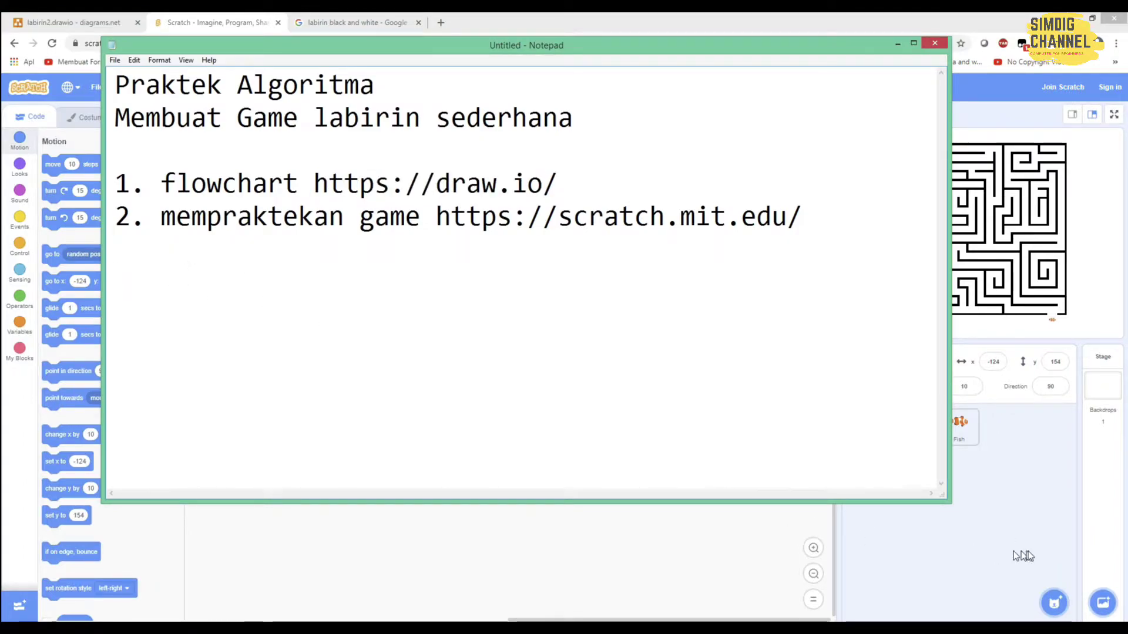
pyautogui.write('l')
pyautogui.press('BackSpace')
pyautogui.write('membua')
pyautogui.press('BackSpace')
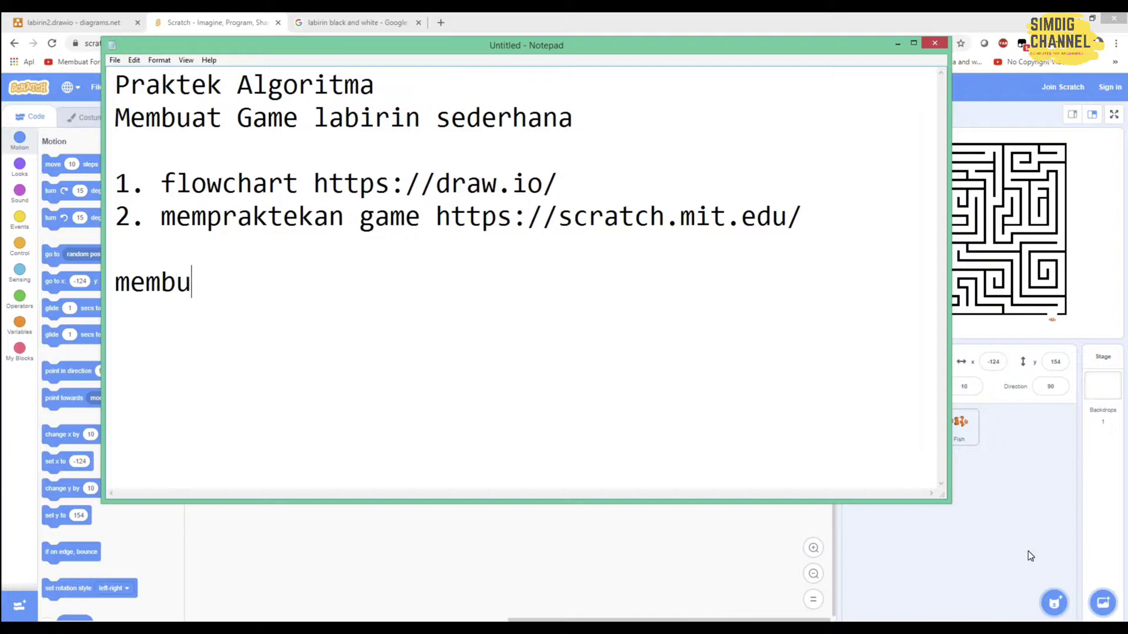
pyautogui.press('BackSpace')
pyautogui.press('BackSpace')
pyautogui.press('BackSpace')
pyautogui.press('BackSpace')
pyautogui.press('BackSpace')
# Add the heading "algoritma :" below the two-item list and start a new line under it.
pyautogui.write('alg')
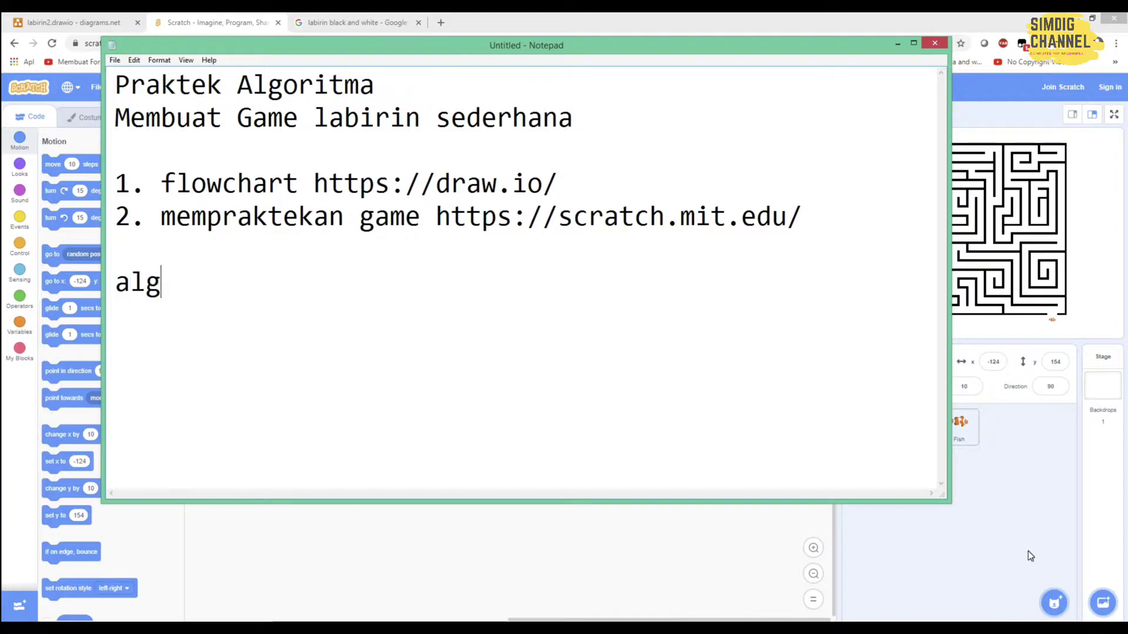
pyautogui.write('ortma ')
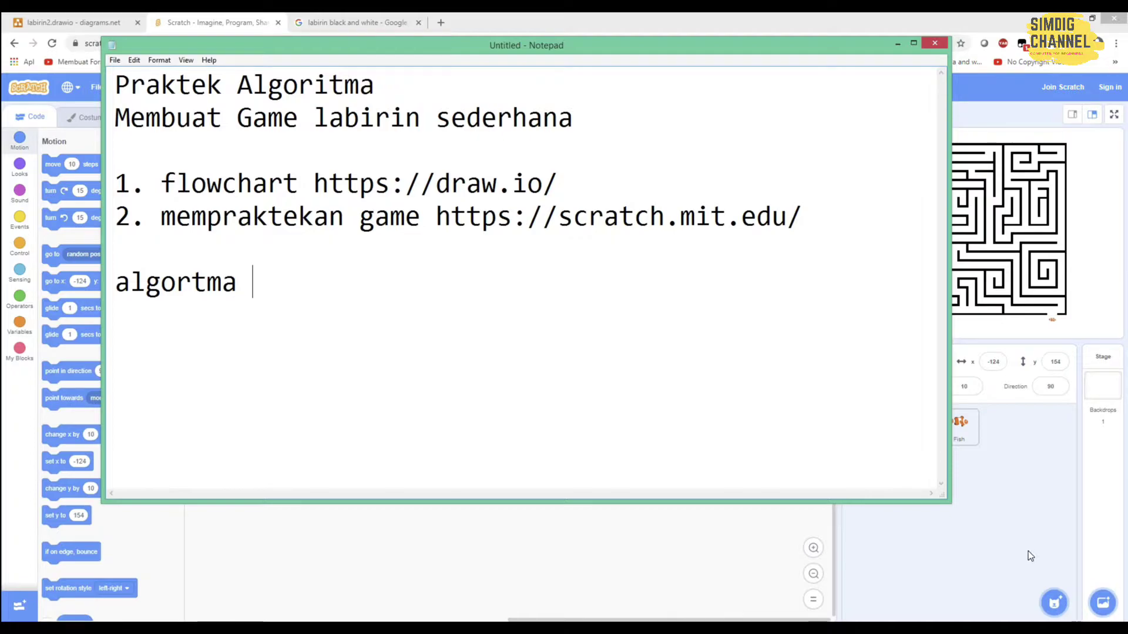
pyautogui.write(':')
pyautogui.press('Return')
pyautogui.click(193, 282)
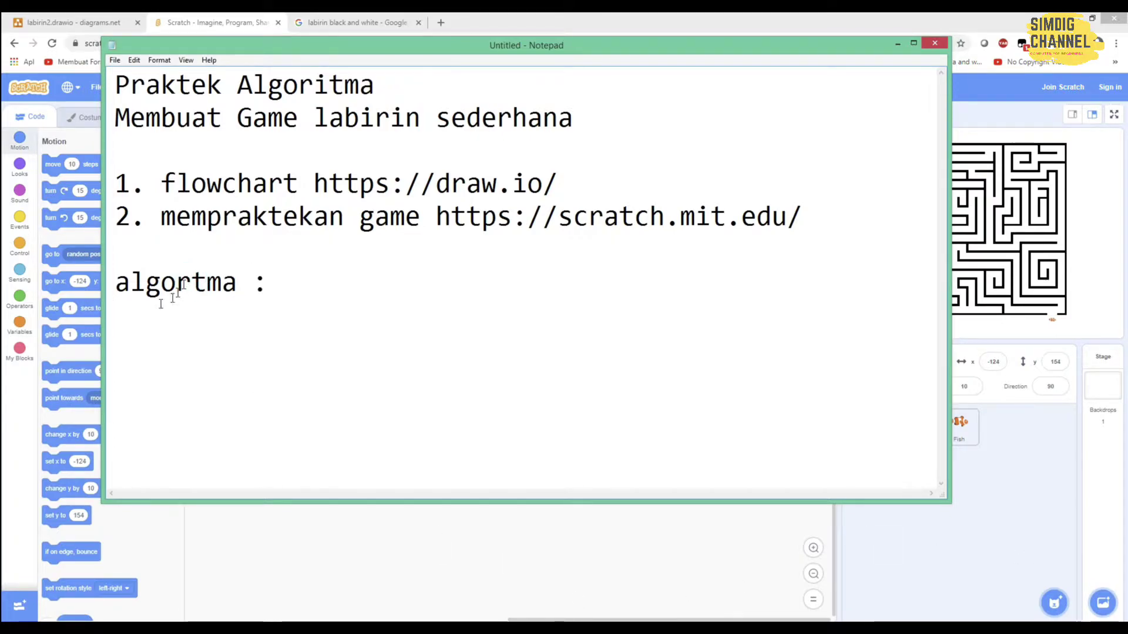
pyautogui.write('i')
pyautogui.click(125, 316)
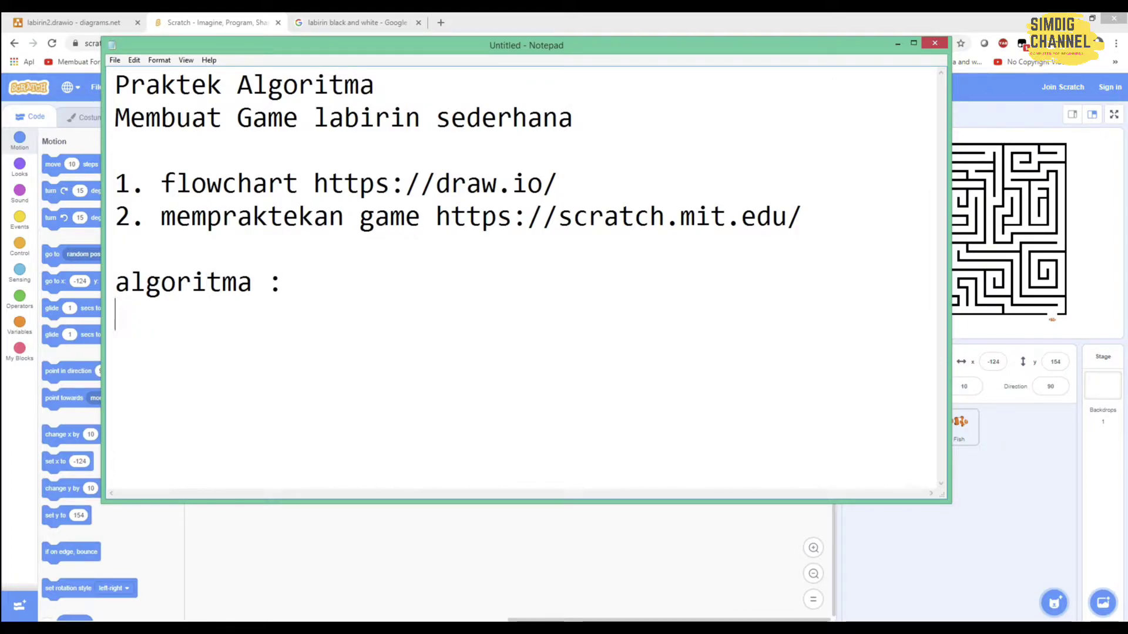
# Write the first algorithm item as "1. preparation (kucing, labirin, ikan)".
pyautogui.write('1. ')
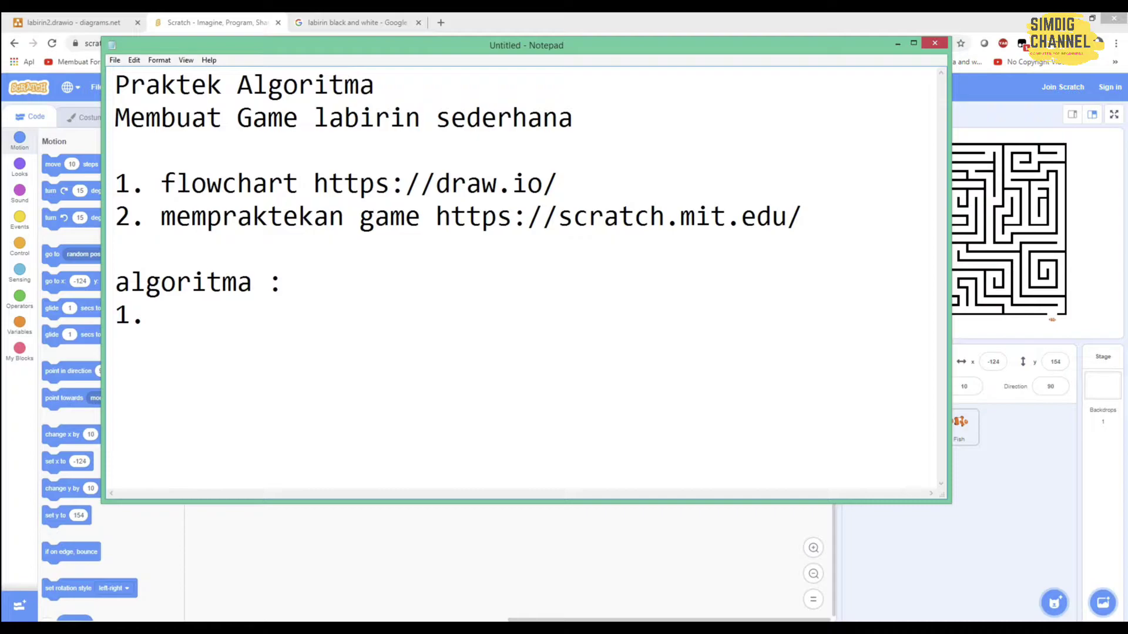
pyautogui.write('pr')
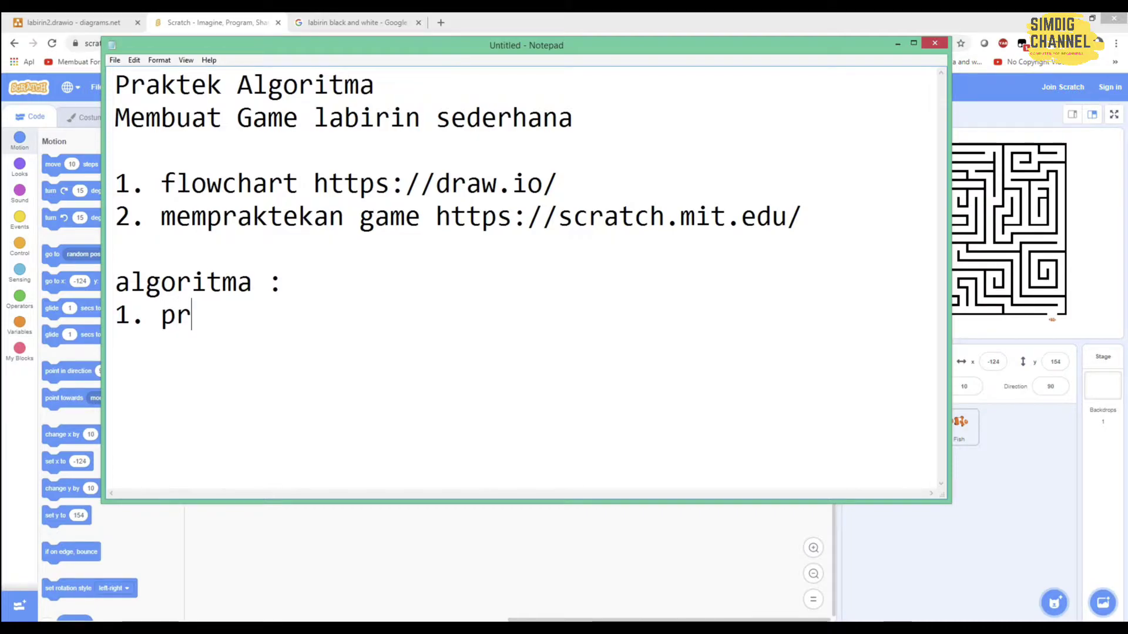
pyautogui.write('eparatio')
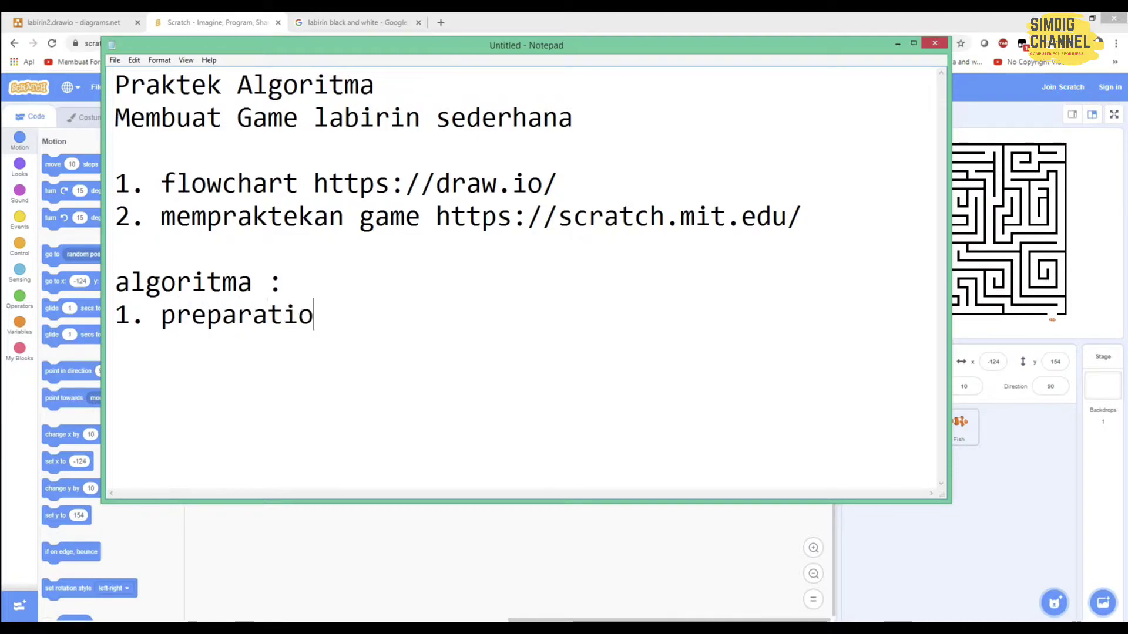
pyautogui.write('n (')
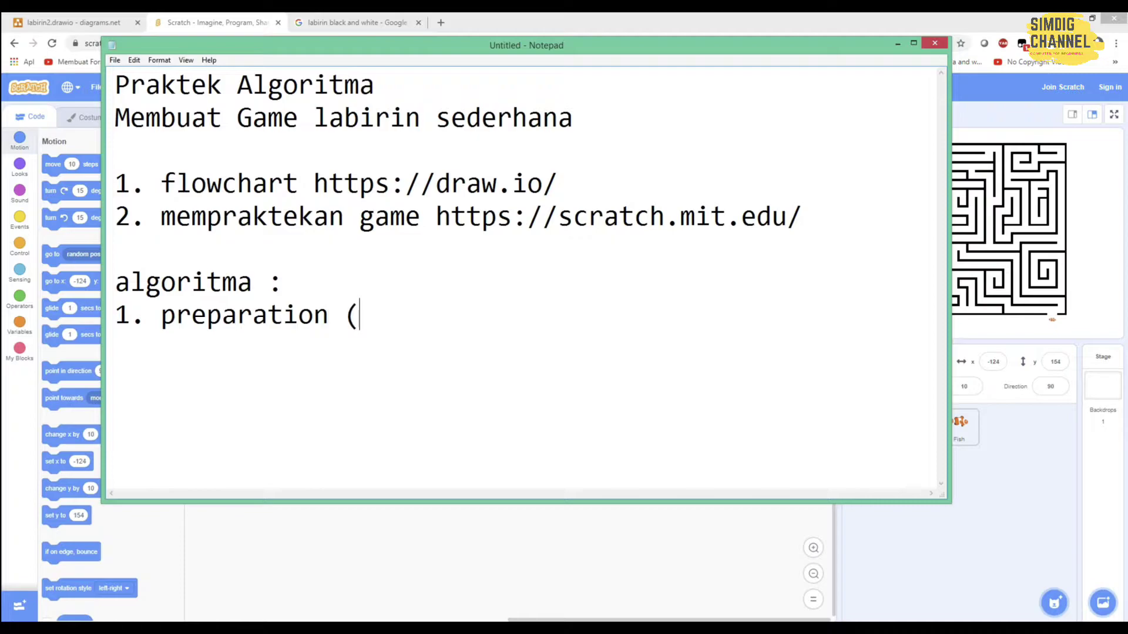
pyautogui.write('ku')
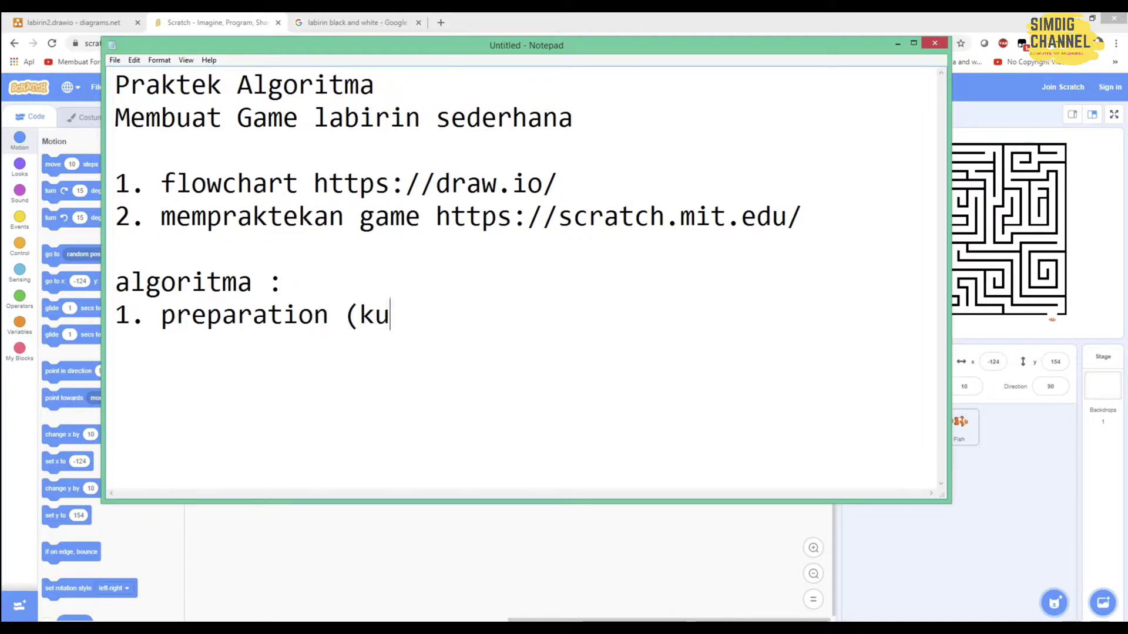
pyautogui.write('cing, ')
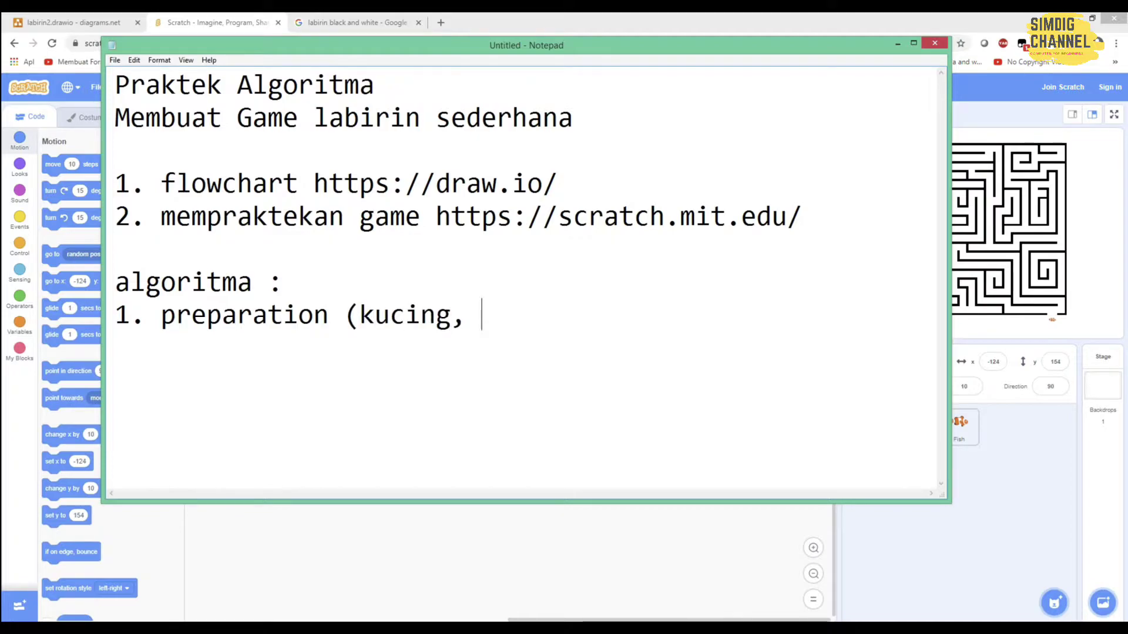
pyautogui.write('labirin')
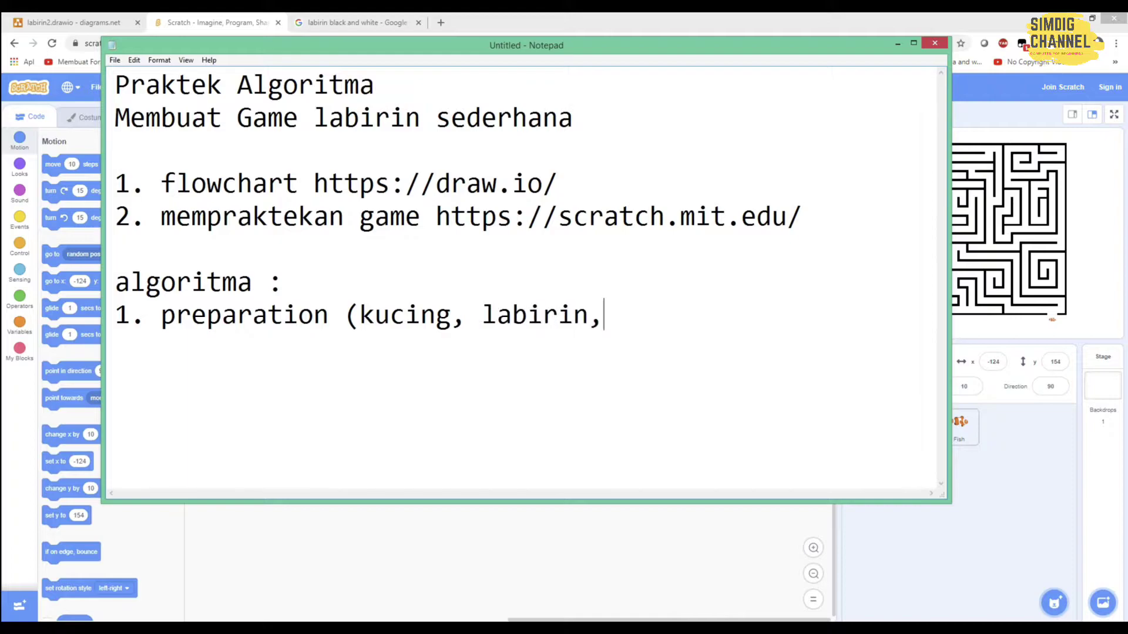
pyautogui.write(',ikan')
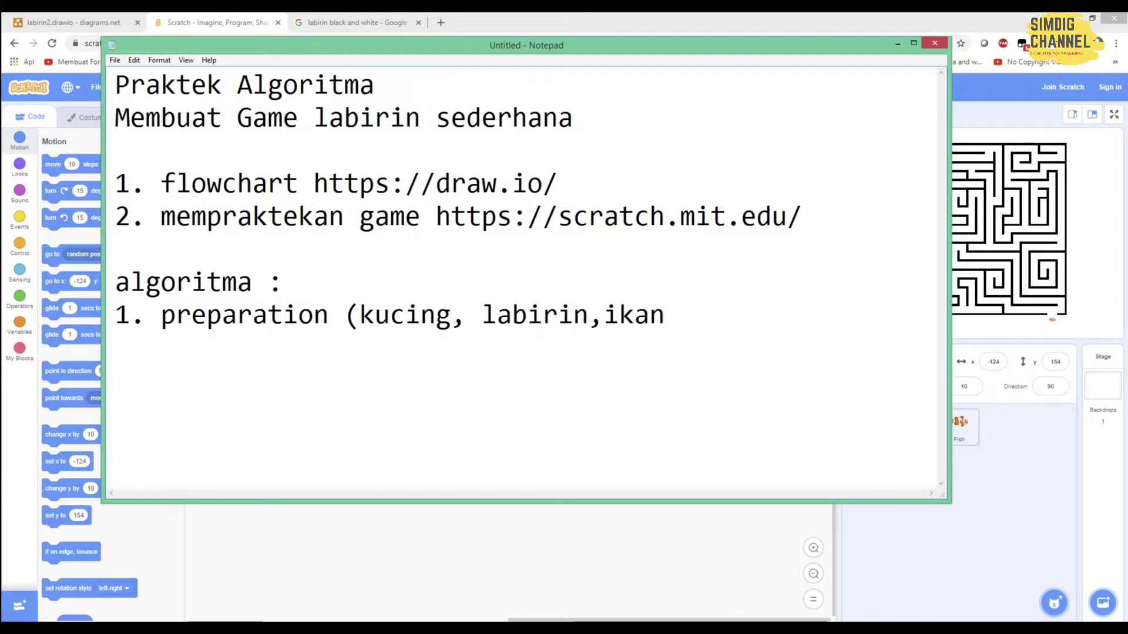
pyautogui.write(')')
pyautogui.click(605, 316)
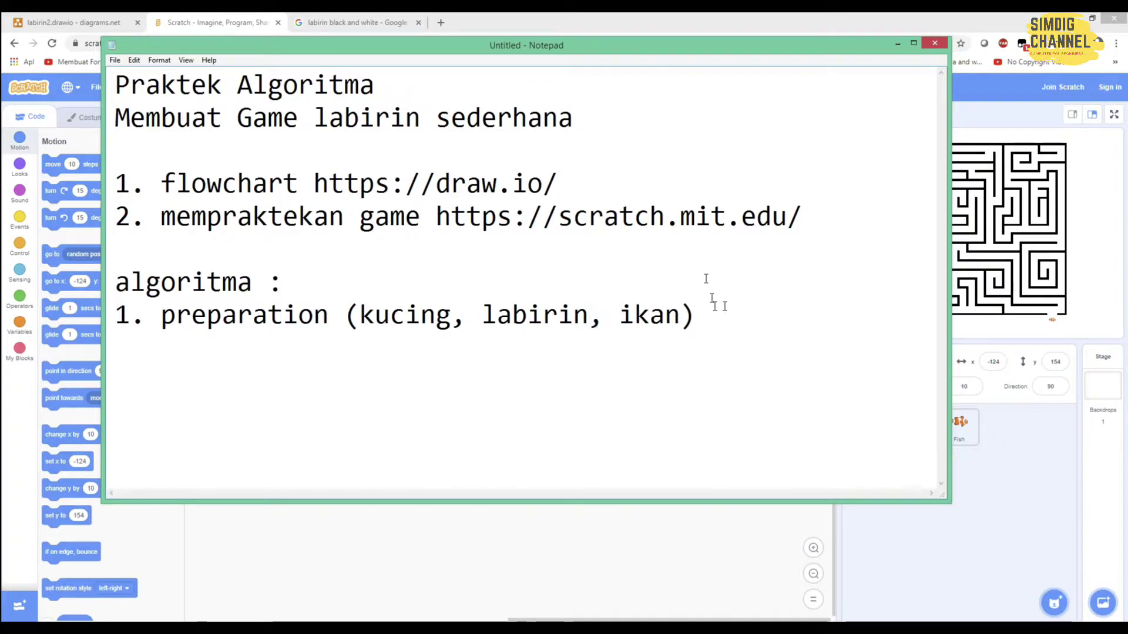
# Move the Notepad window slightly lower and to the left over the Scratch editor.
pyautogui.moveTo(596, 47); pyautogui.dragTo(590, 86)
pyautogui.moveTo(614, 484); pyautogui.dragTo(531, 139)
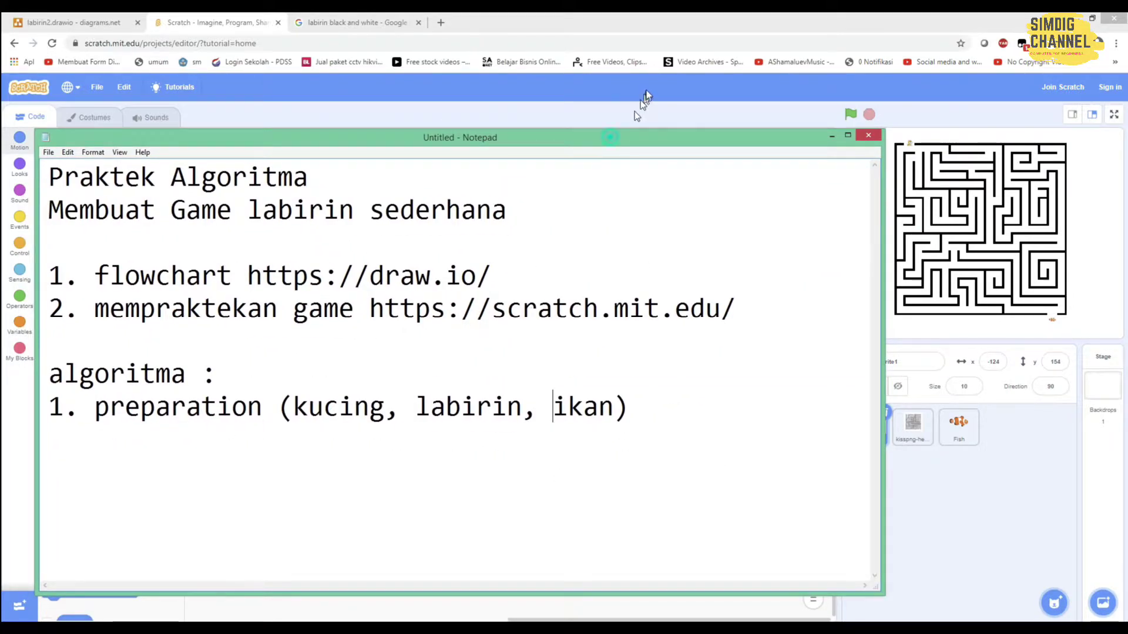
pyautogui.moveTo(610, 137); pyautogui.dragTo(647, 90)
# Add the second algorithm item, "2. masukkan instruksi melalui tombol keyboard", on a new line.
pyautogui.click(707, 354)
pyautogui.press('Return')
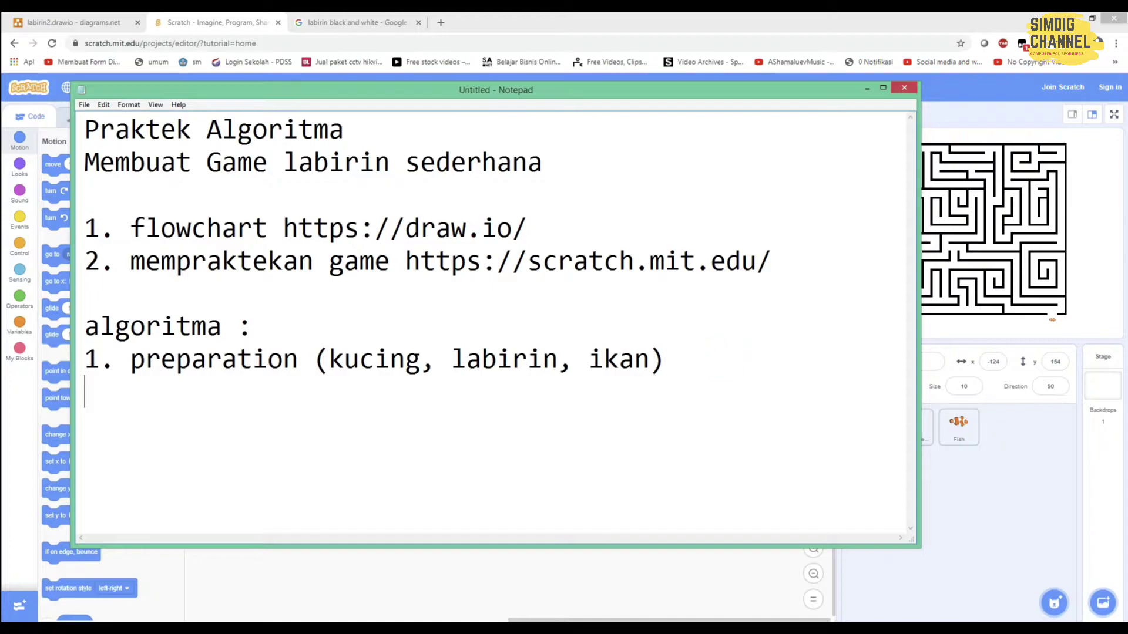
pyautogui.write('2.')
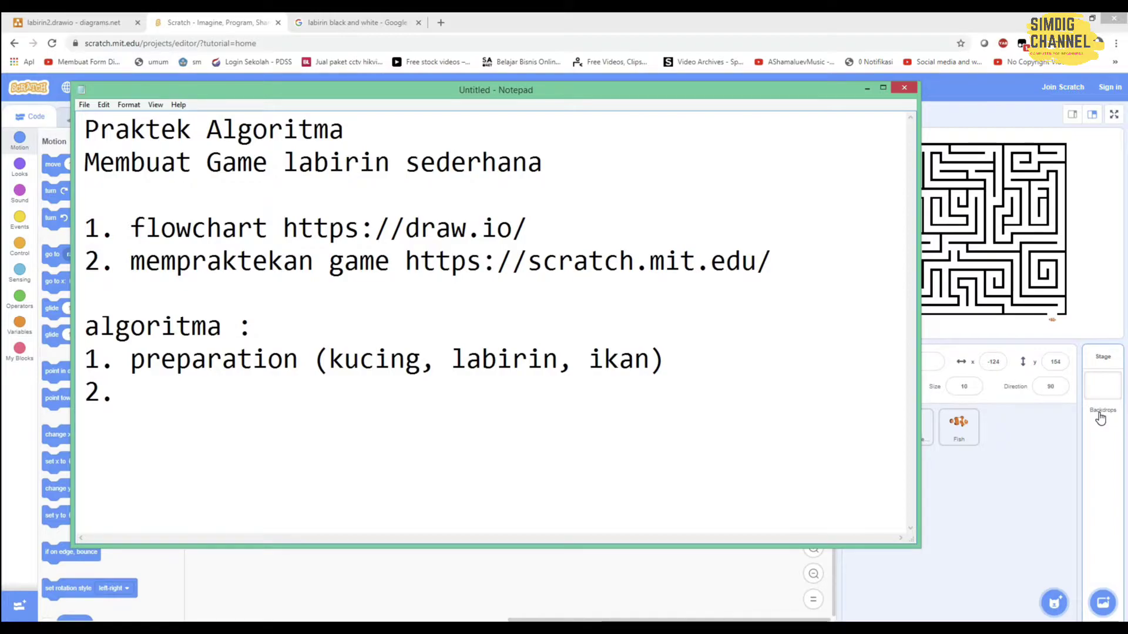
pyautogui.write('mas')
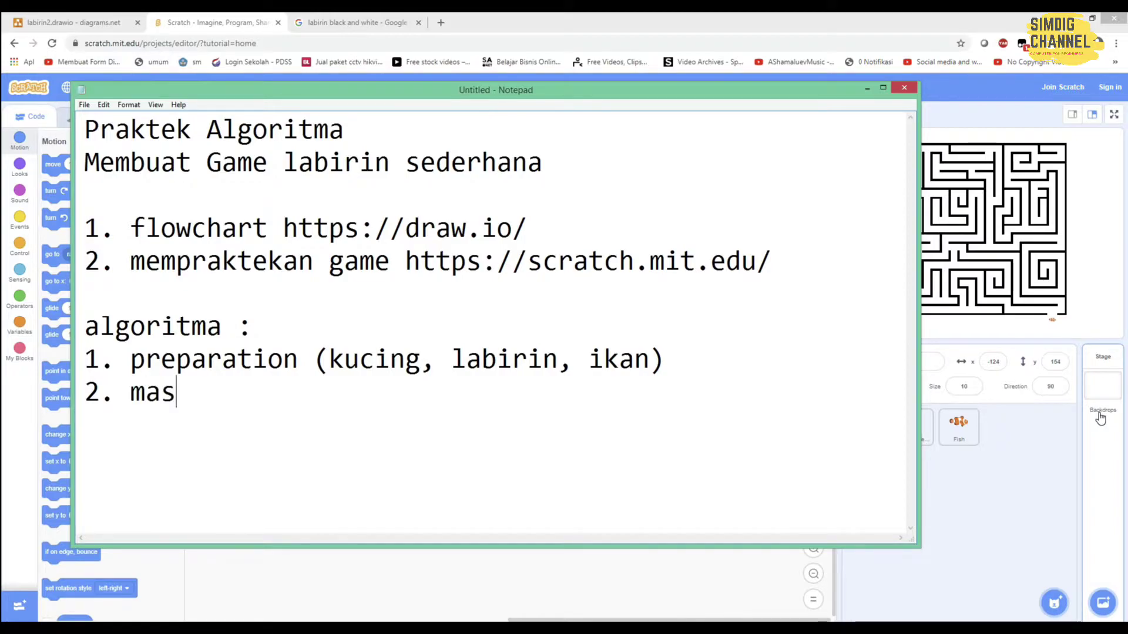
pyautogui.write('ukkan instr')
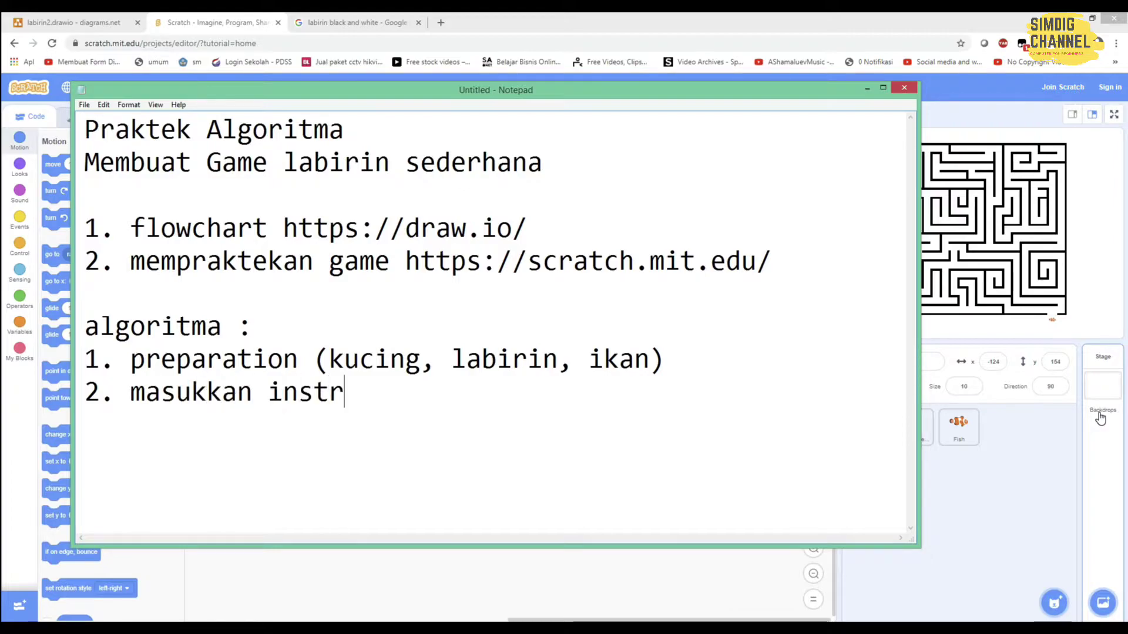
pyautogui.write('uksi melalu')
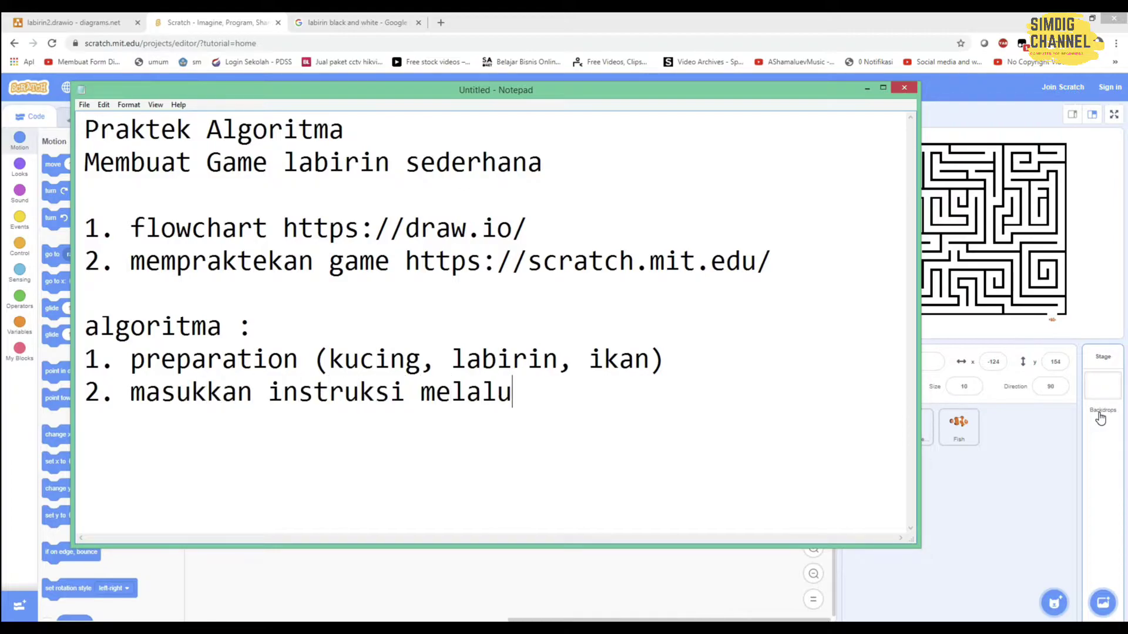
pyautogui.write('i tombol keyboard')
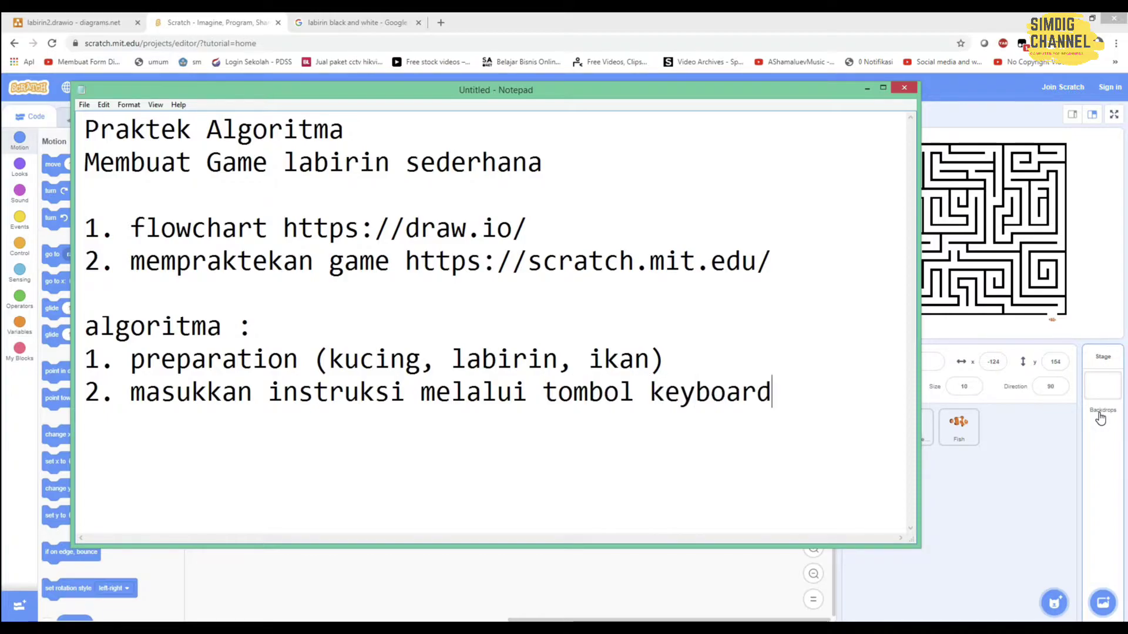
# Add the third algorithm item, "3. jika ditekan tombol atas maka 1 langkah ke atas", on a new line.
pyautogui.press('Return')
pyautogui.write('3.')
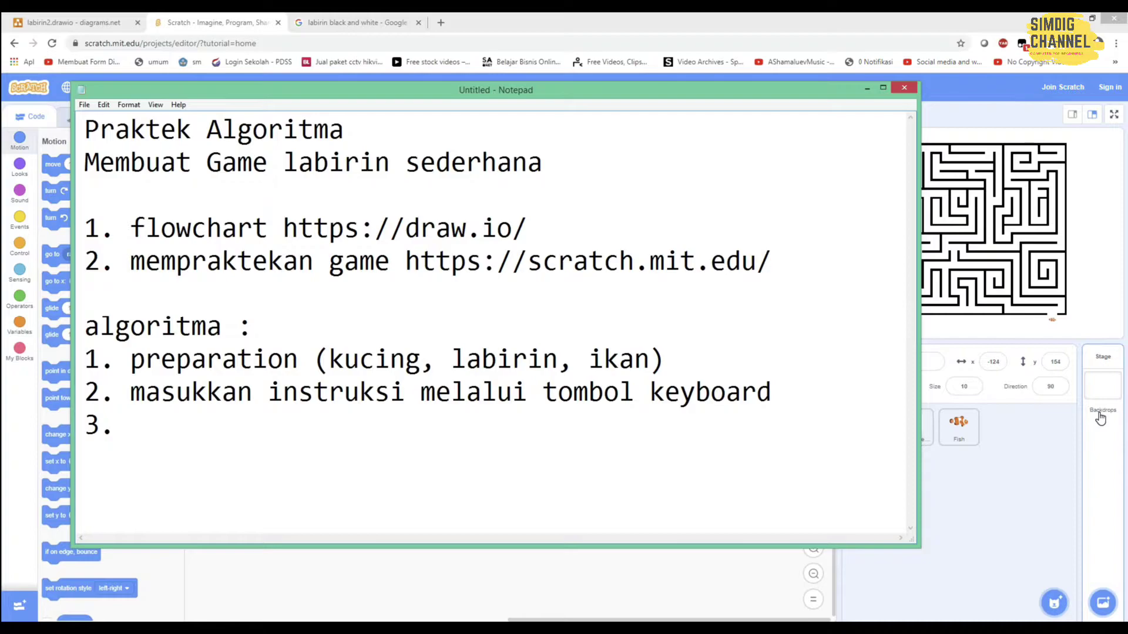
pyautogui.write('ika')
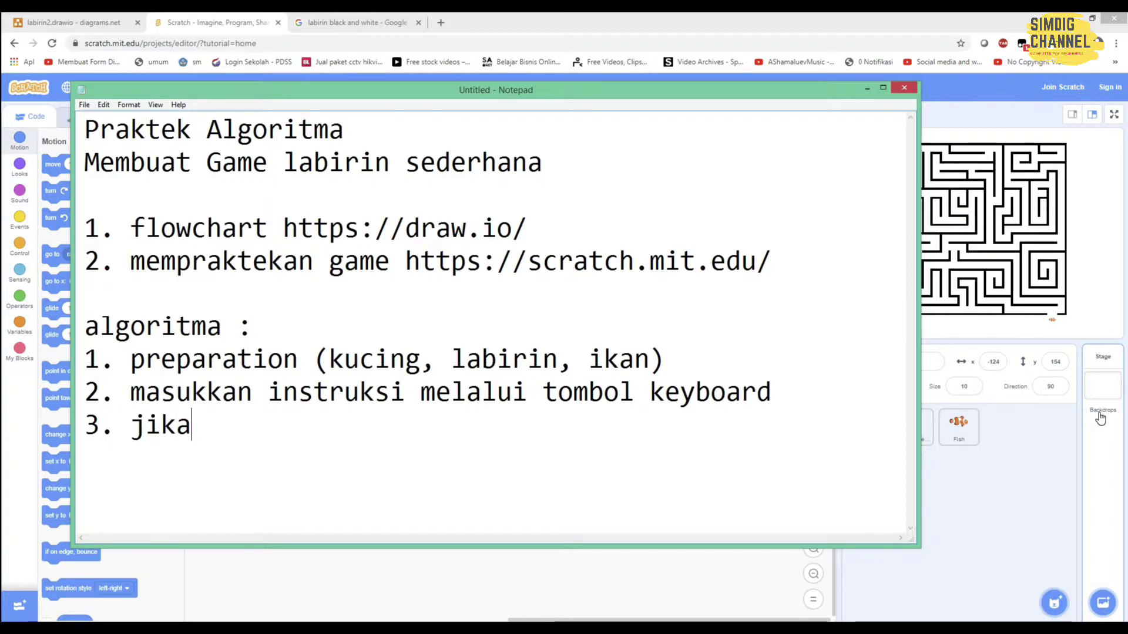
pyautogui.write(' ditekan to')
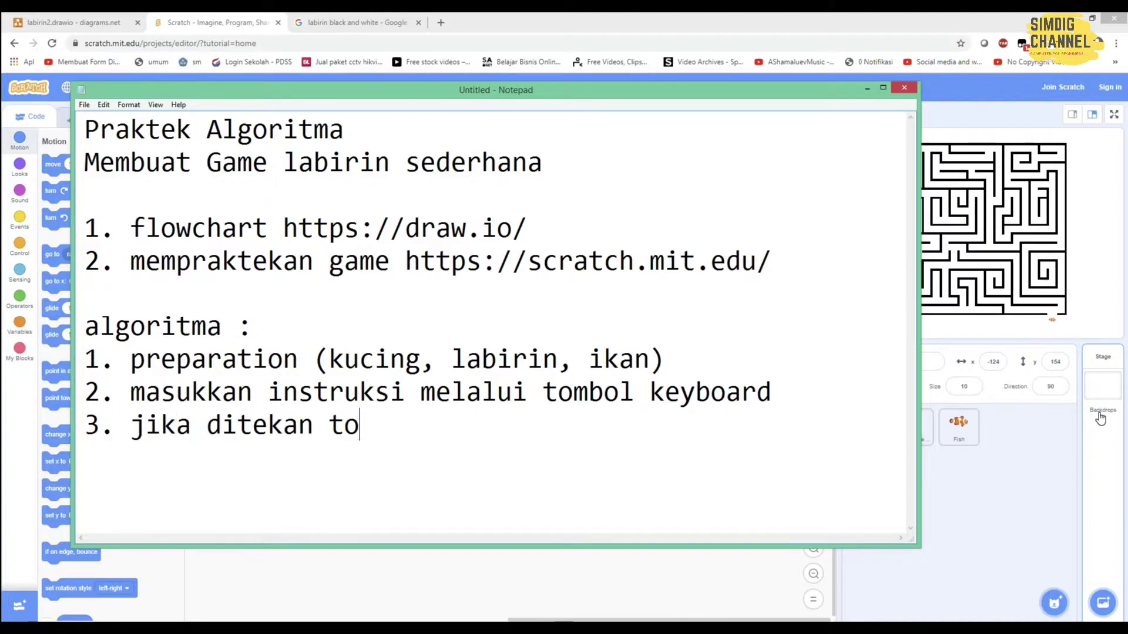
pyautogui.write('mbol a')
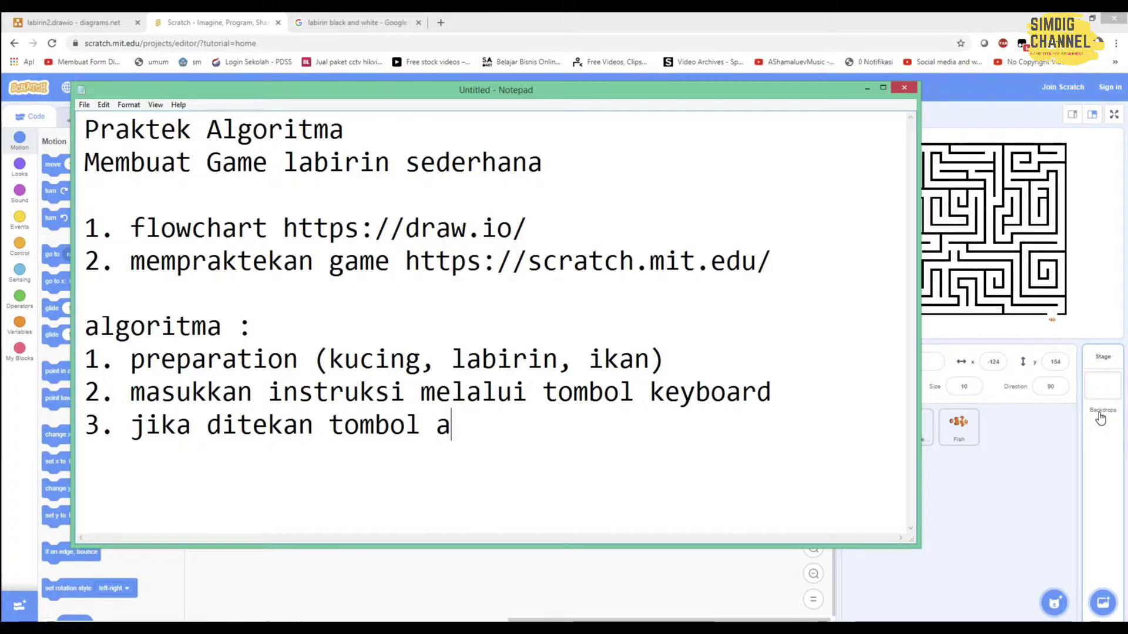
pyautogui.write('tas maka ')
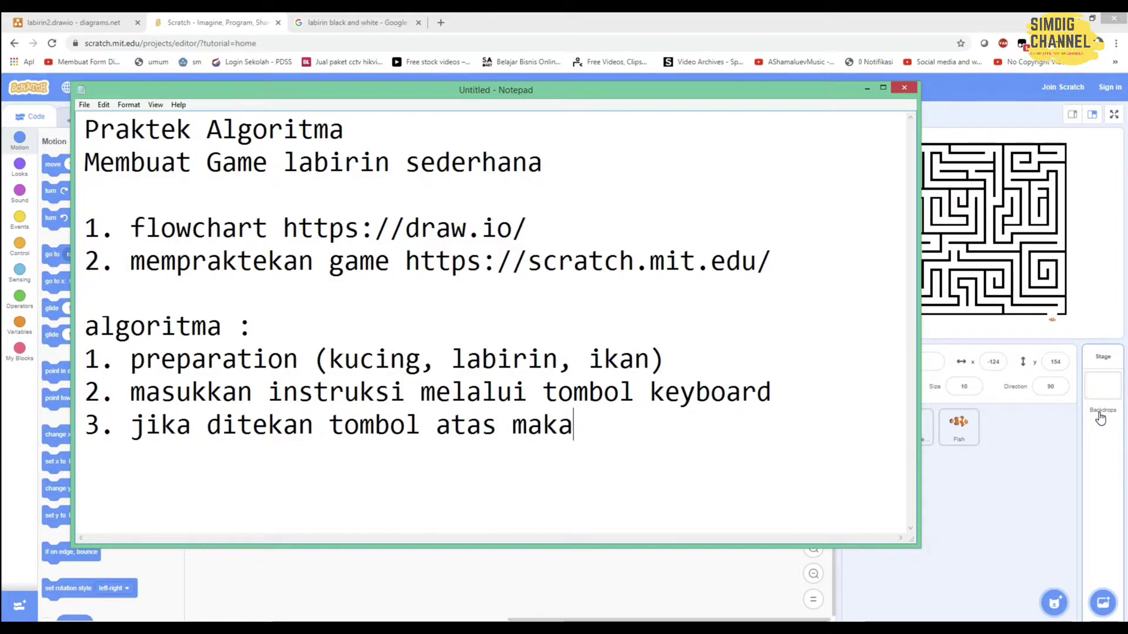
pyautogui.write('1 langka')
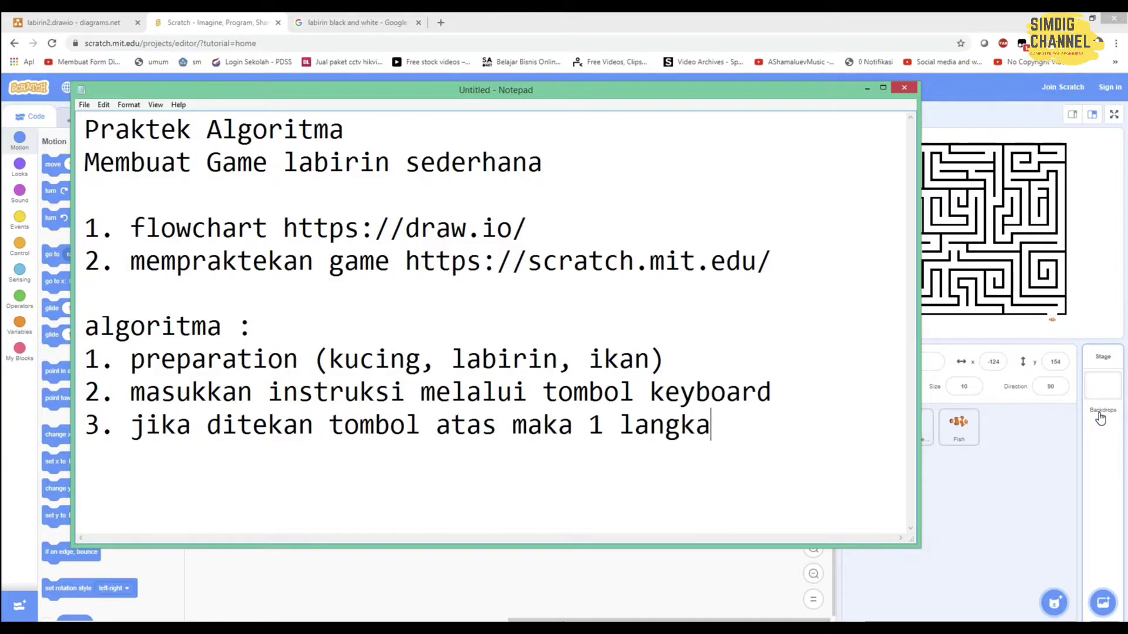
pyautogui.write('h ke atas')
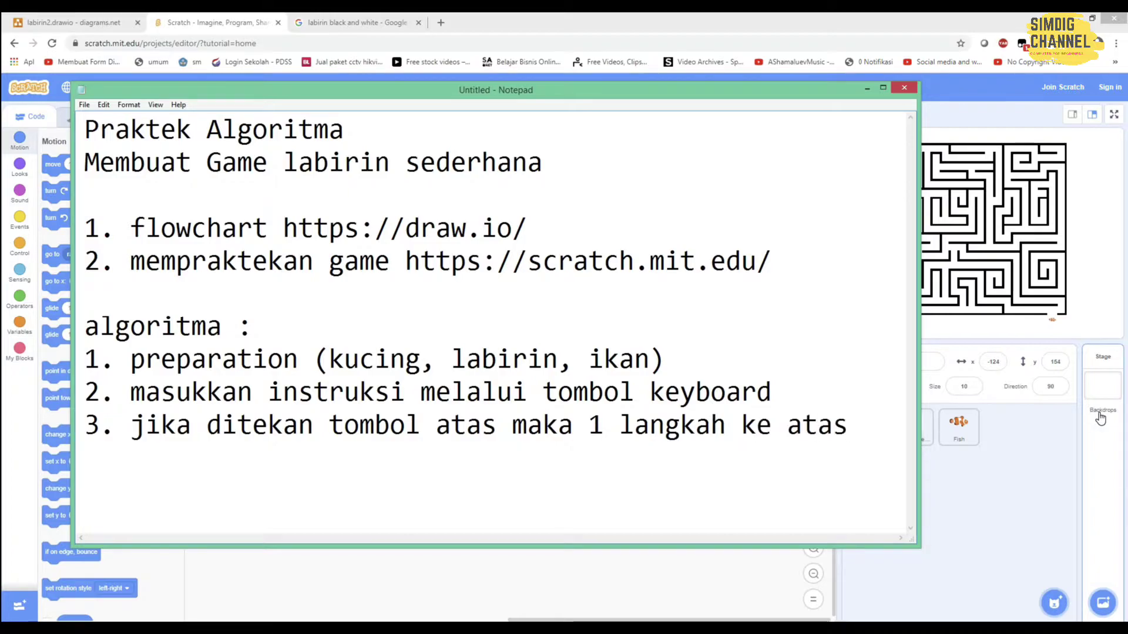
# Insert "kucing" before "1 langkah" in the third item and enlarge the Notepad window to fit the whole line.
pyautogui.click(586, 425)
pyautogui.write('kuci')
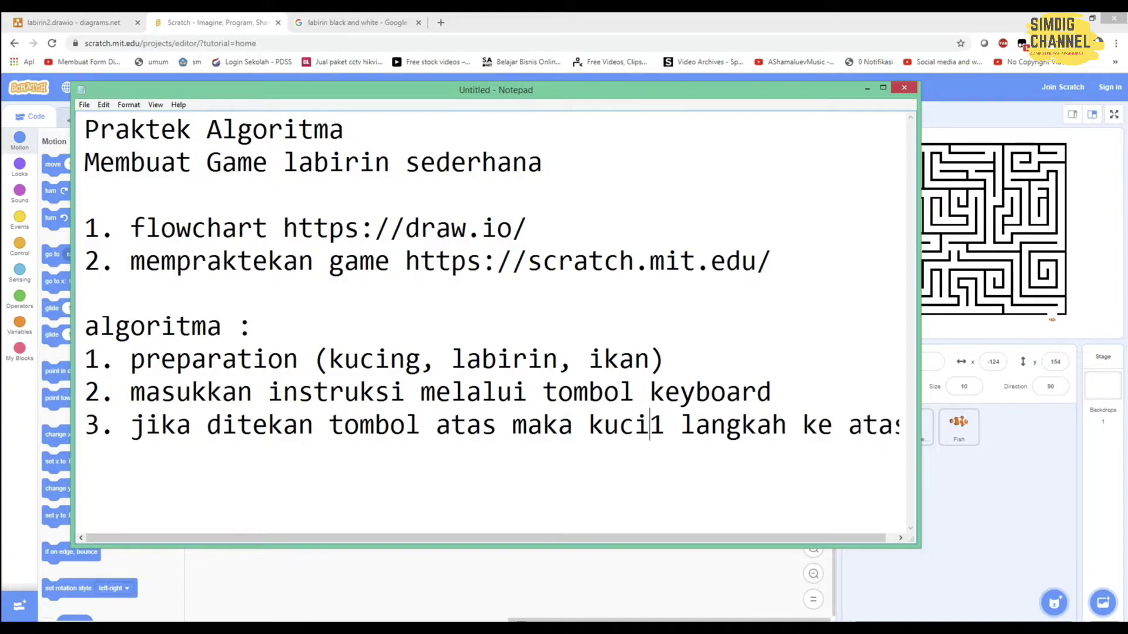
pyautogui.write('ng')
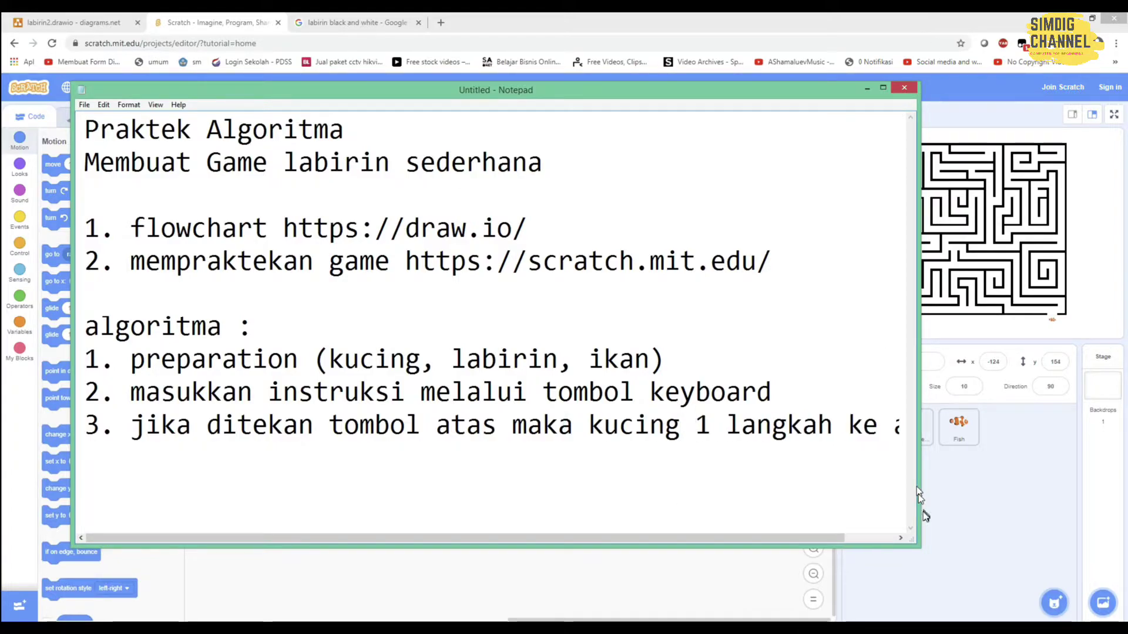
pyautogui.moveTo(918, 545); pyautogui.dragTo(1091, 601)
pyautogui.click(990, 427)
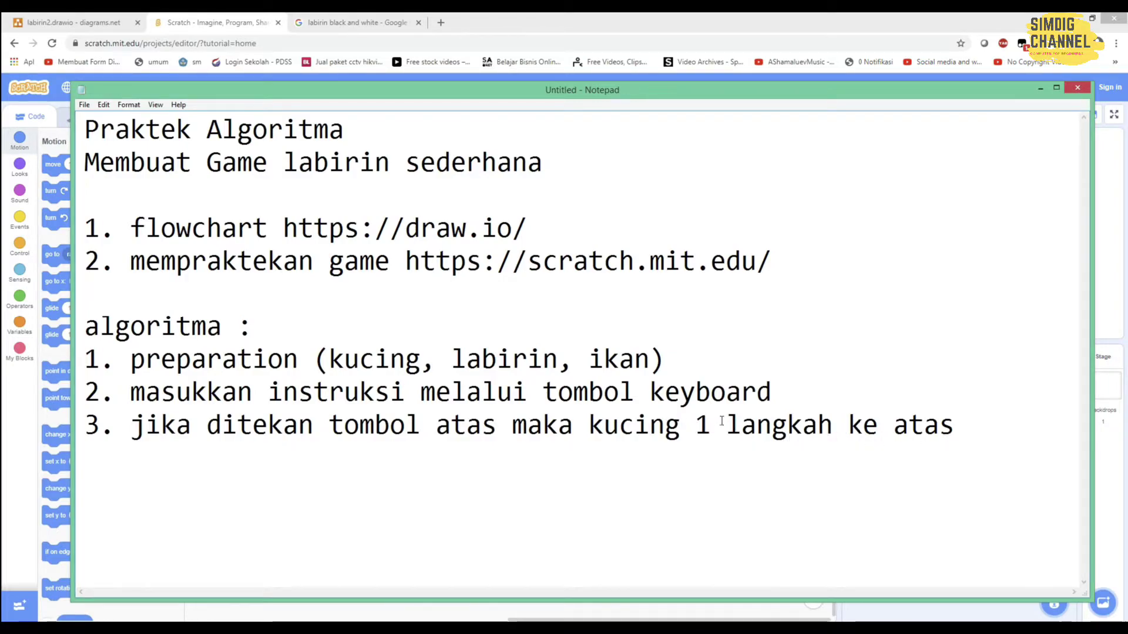
# Insert "berjalan" after "kucing" in the third item and widen the Notepad window until the full sentence fits.
pyautogui.click(682, 421)
pyautogui.write('be ')
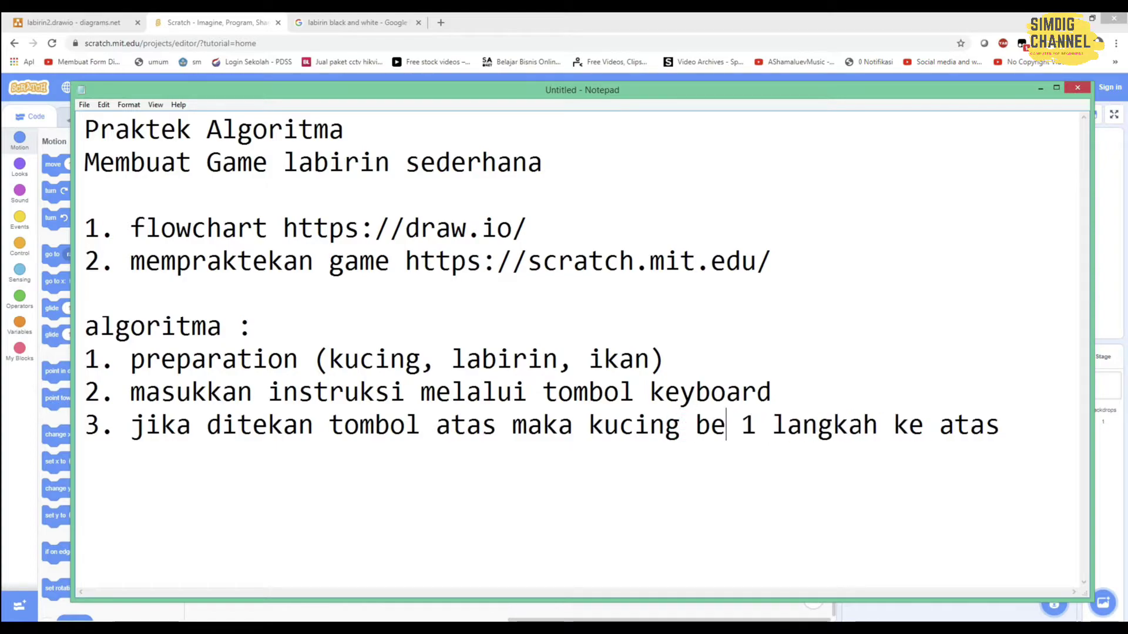
pyautogui.write('rjalan')
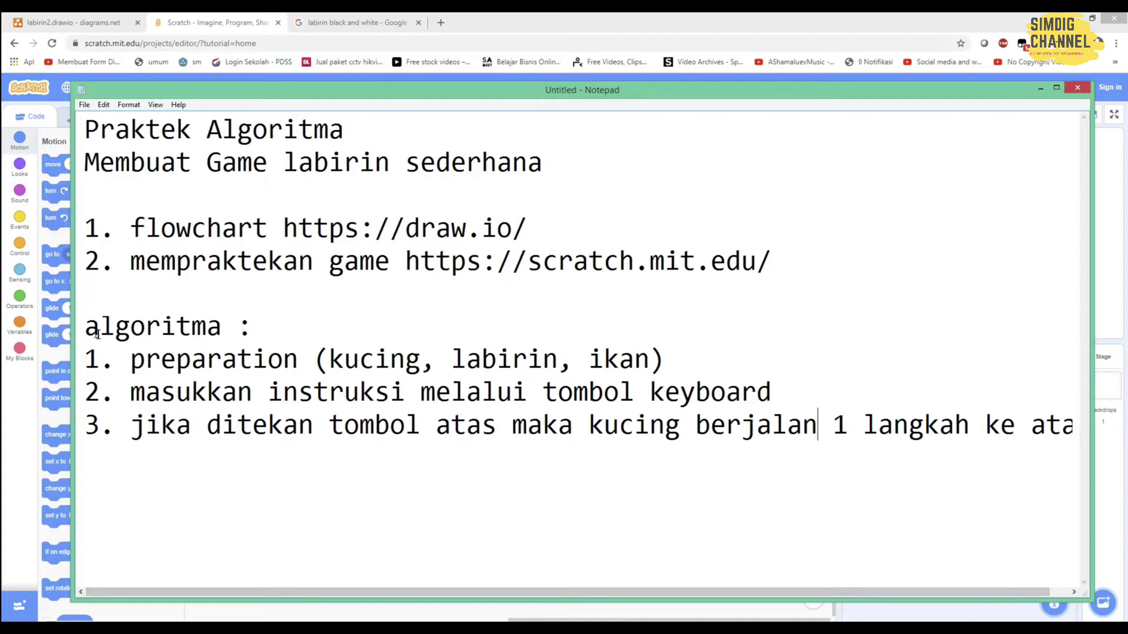
pyautogui.moveTo(72, 310); pyautogui.dragTo(12, 303)
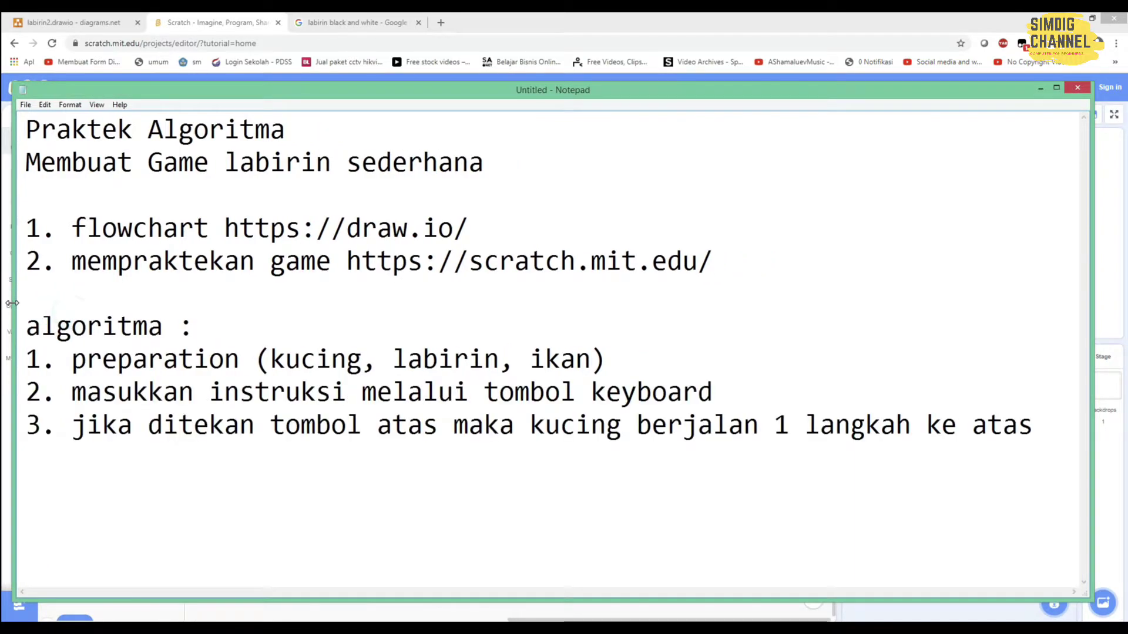
pyautogui.click(1039, 427)
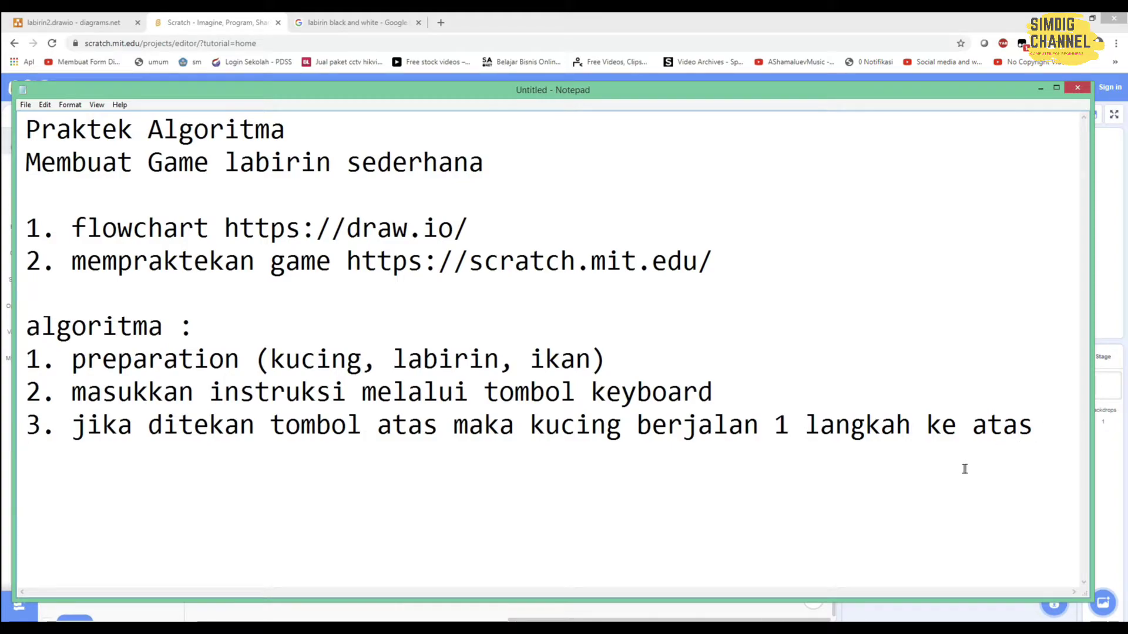
# Move the "jika ditekan tombol atas" sentence onto its own line and write "membuat kucing bergerak :" as item 3.
pyautogui.click(72, 423)
pyautogui.press('Return')
pyautogui.press('Return')
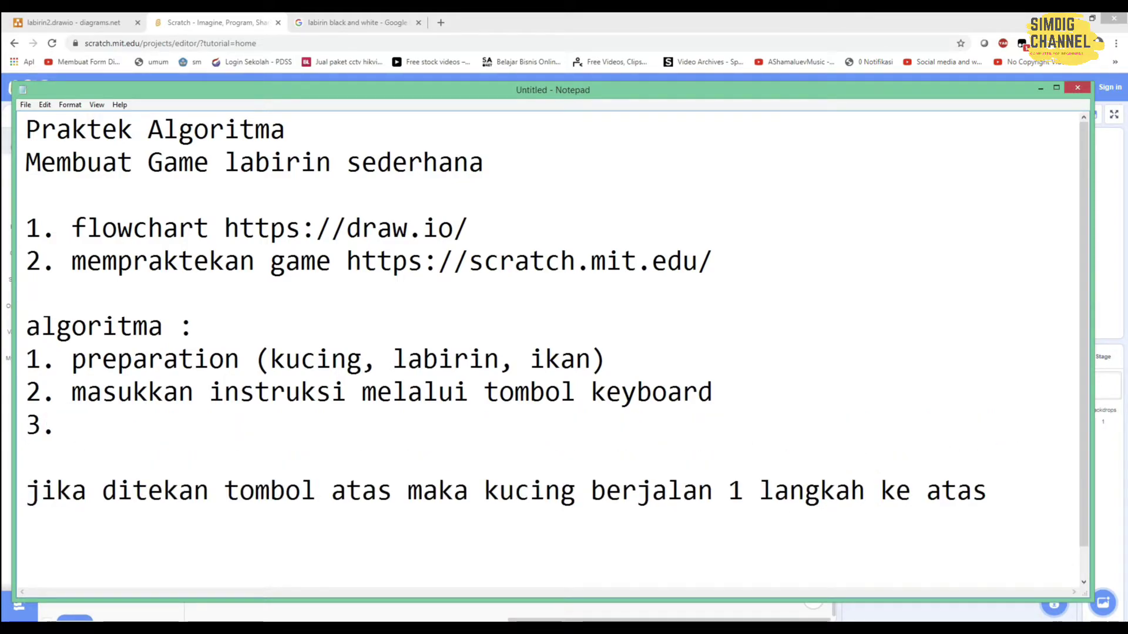
pyautogui.press('BackSpace')
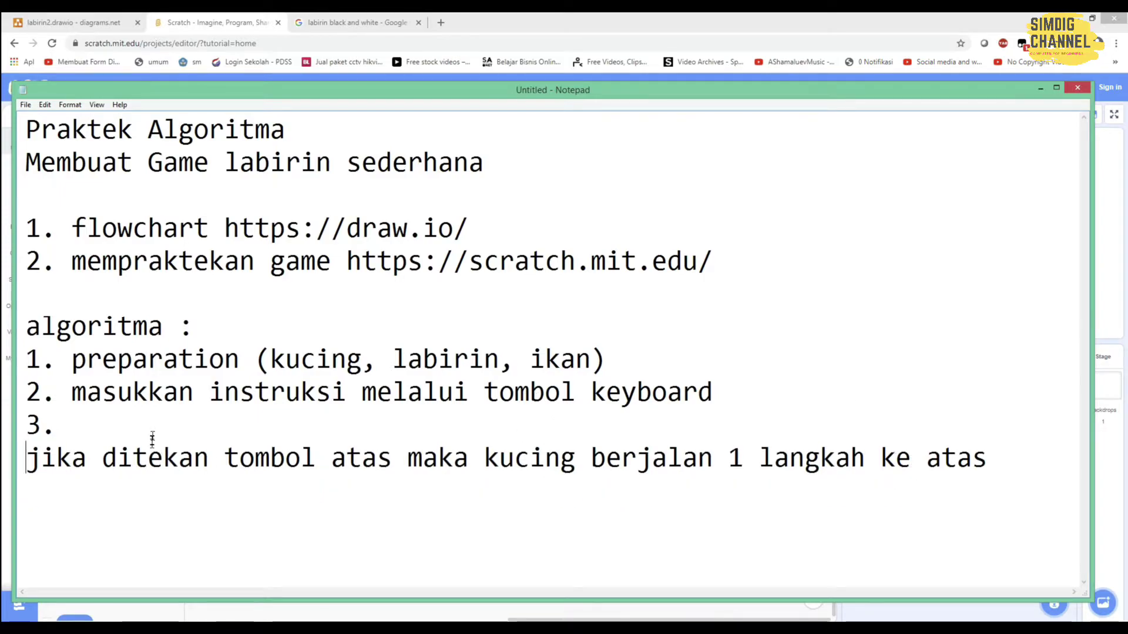
pyautogui.click(164, 422)
pyautogui.write('membuat')
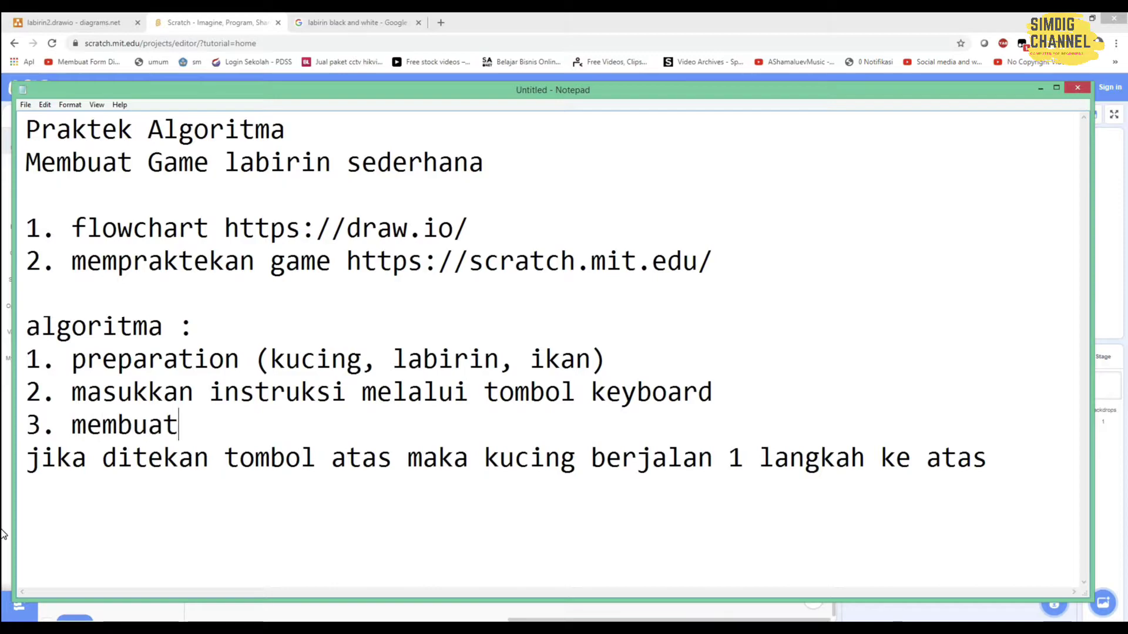
pyautogui.write(' kucing berg')
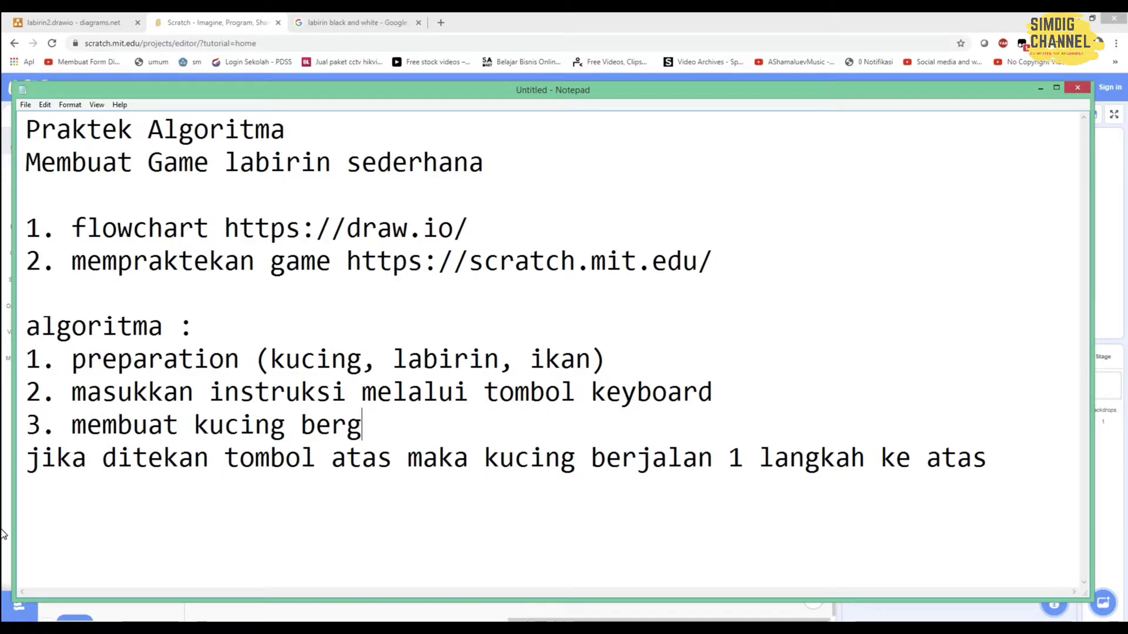
pyautogui.write('erak :')
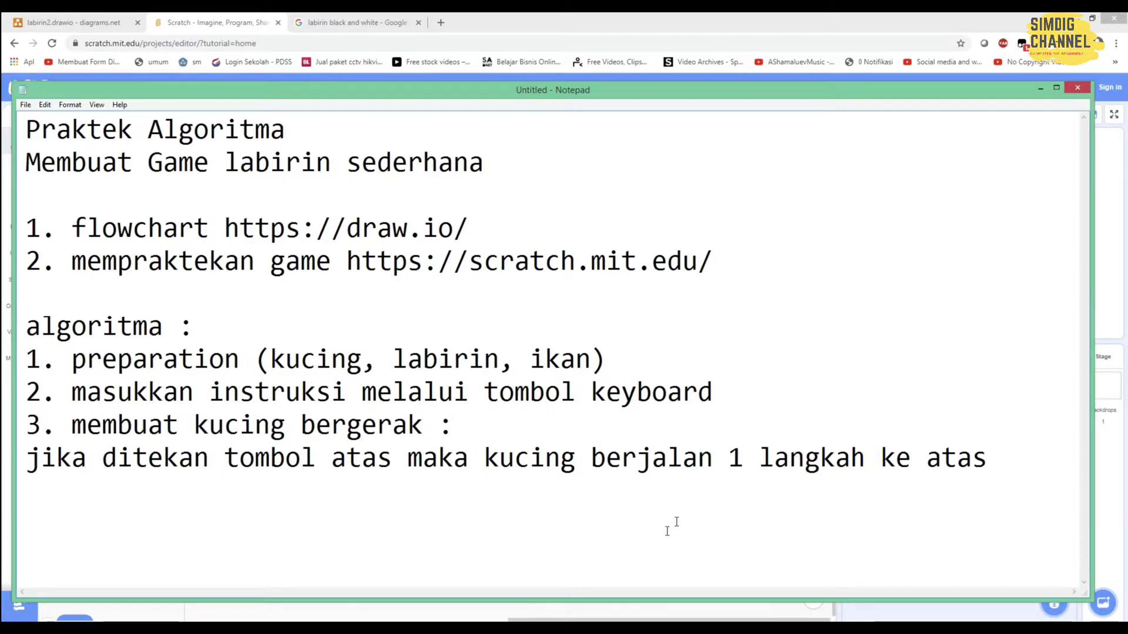
# Label the "jika ditekan tombol atas" sentence "a." and indent it to align with the text of item 3.
pyautogui.click(26, 463)
pyautogui.press('Tab')
pyautogui.write('a.')
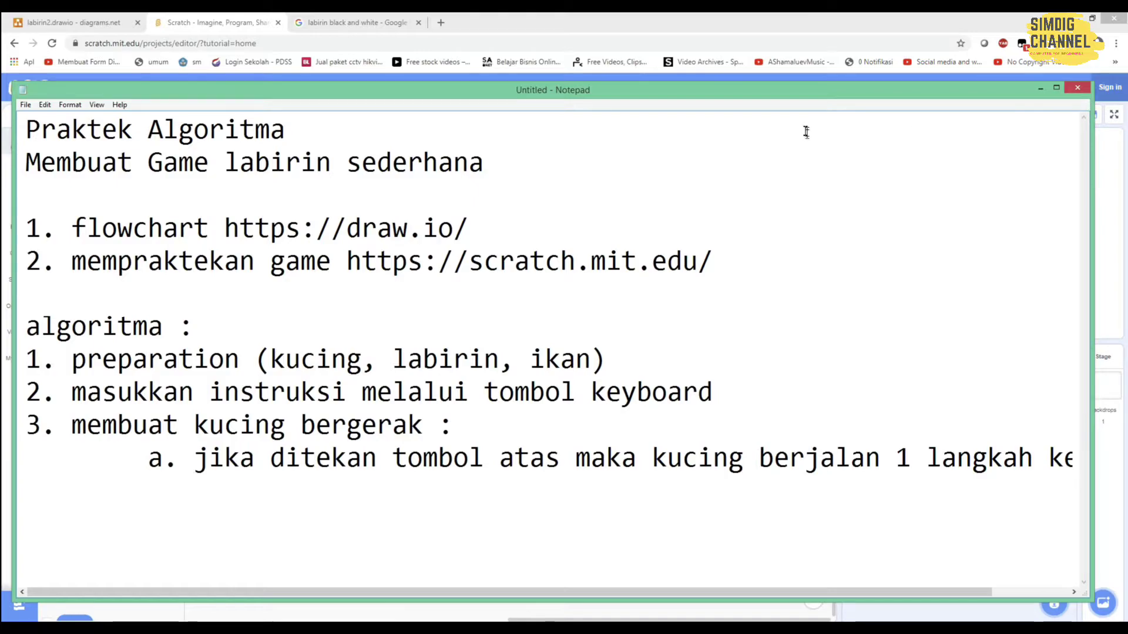
pyautogui.moveTo(637, 592); pyautogui.dragTo(594, 592)
pyautogui.click(136, 459)
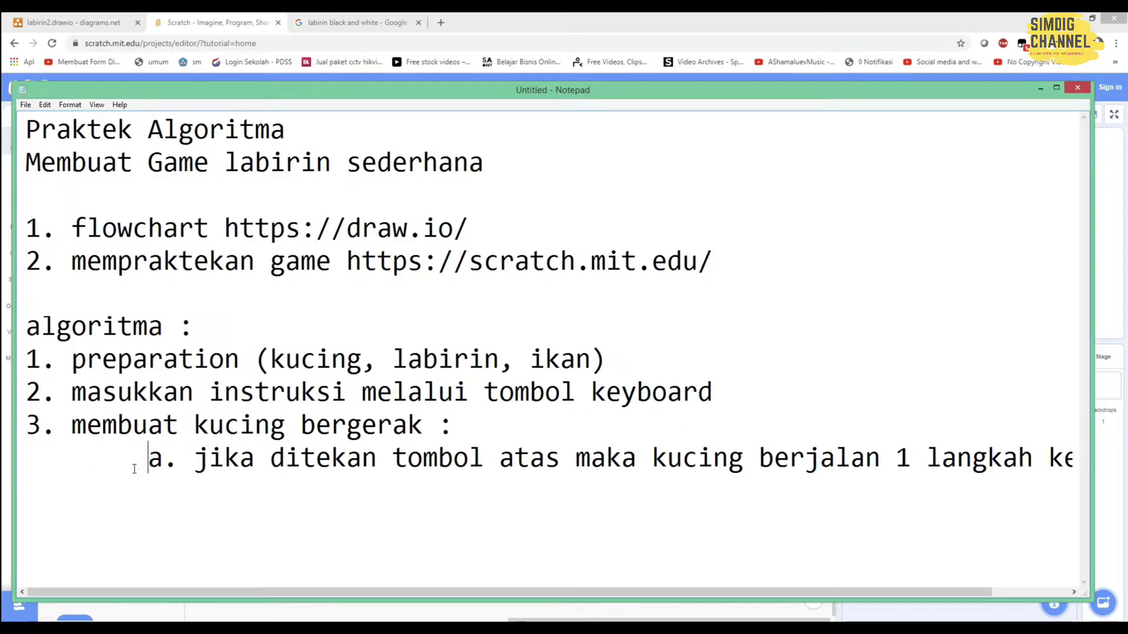
pyautogui.press('BackSpace')
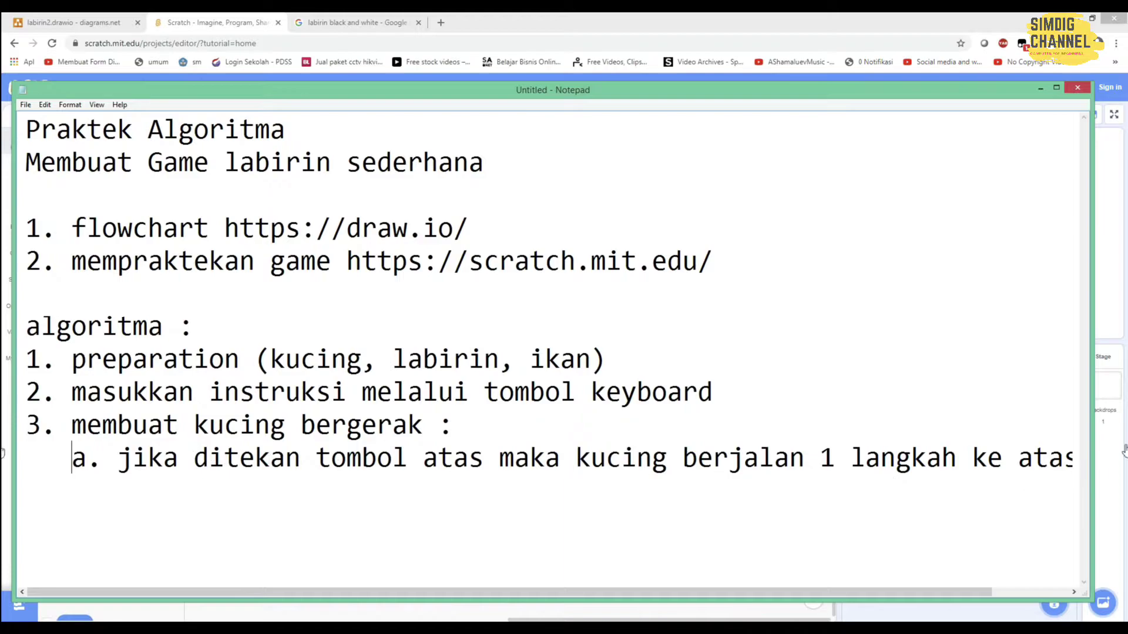
# Copy sub-item a and paste a duplicate of it on a new line directly below.
pyautogui.moveTo(1092, 447); pyautogui.dragTo(75, 467)
pyautogui.hotkey('ctrl', 'c')
pyautogui.click(1091, 459)
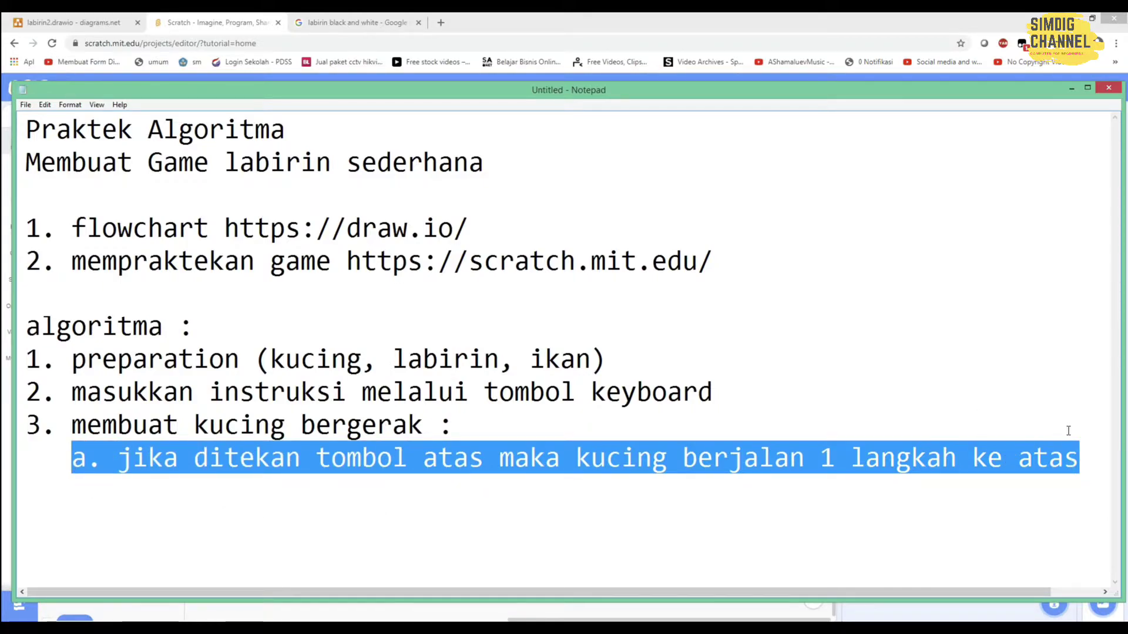
pyautogui.click(1090, 469)
pyautogui.press('Return')
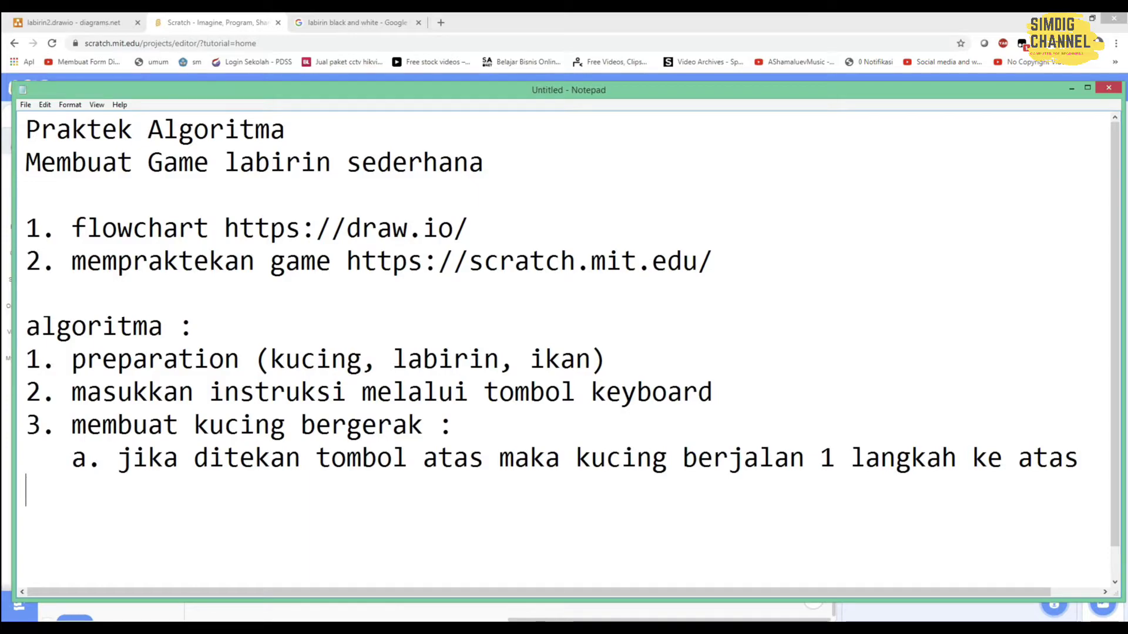
pyautogui.hotkey('ctrl', 'v')
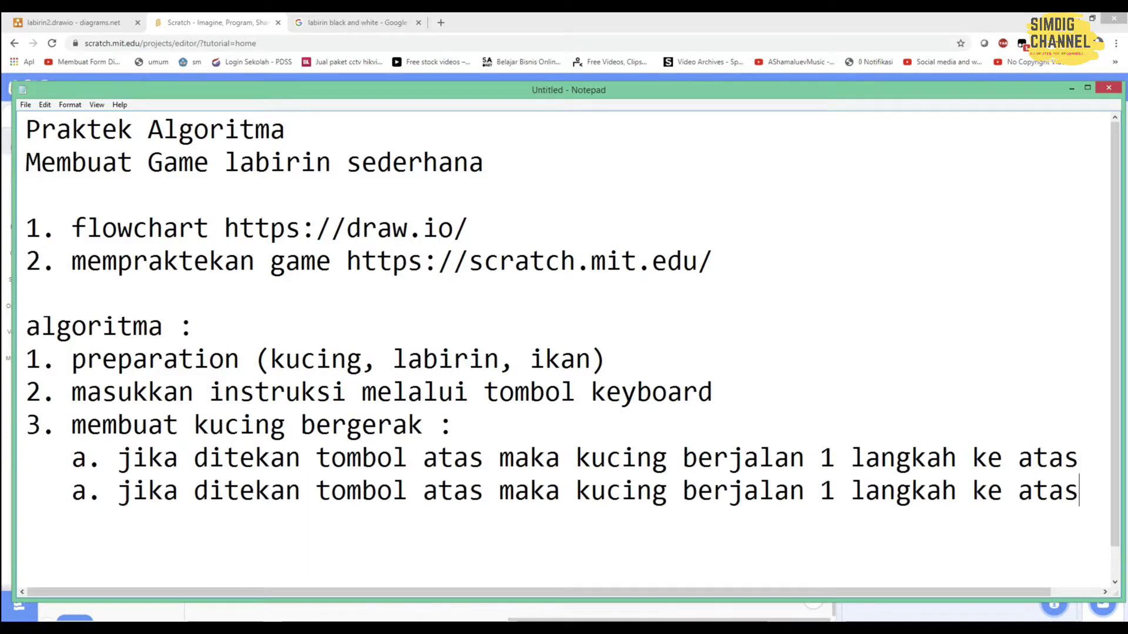
# Turn the duplicated line into sub-item b, replacing both occurrences of "atas" with "bawah".
pyautogui.doubleClick(91, 483)
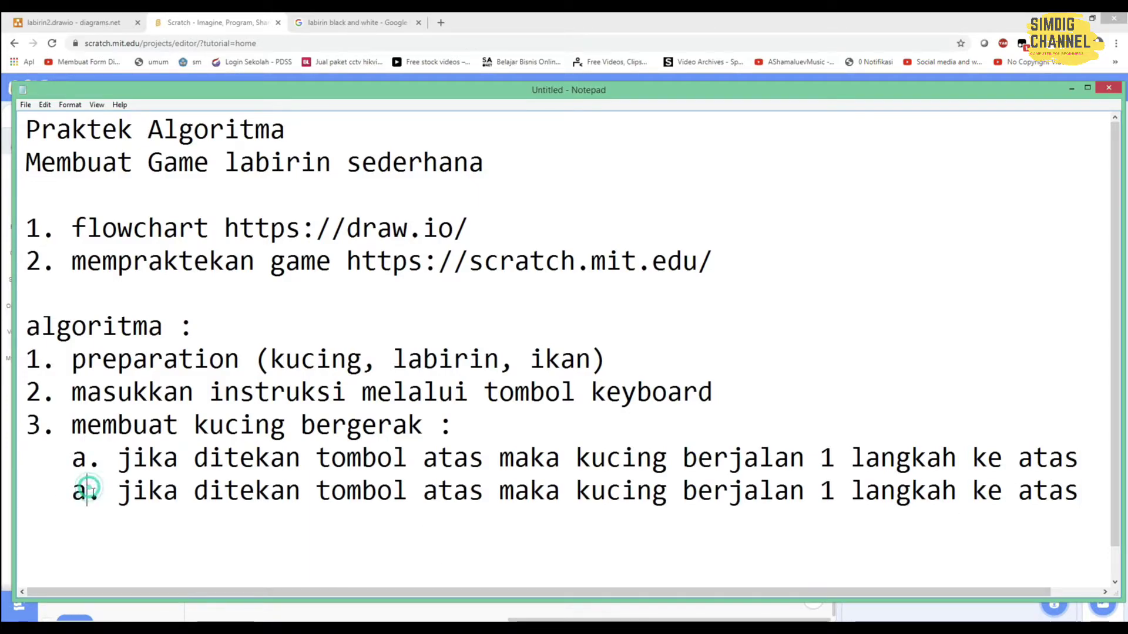
pyautogui.write('b')
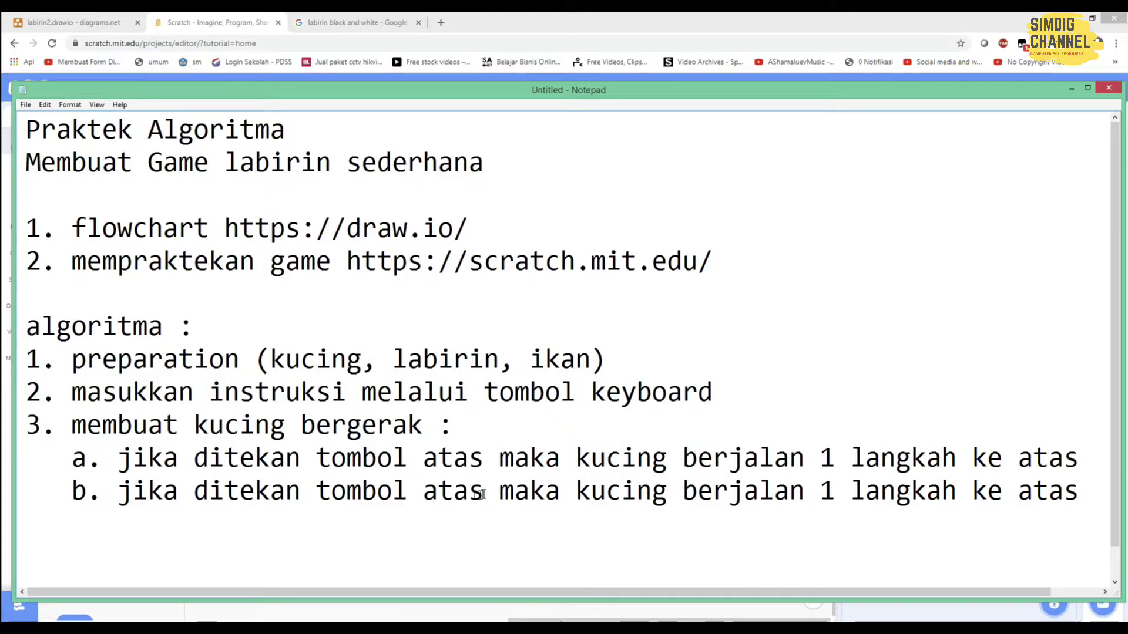
pyautogui.doubleClick(467, 492)
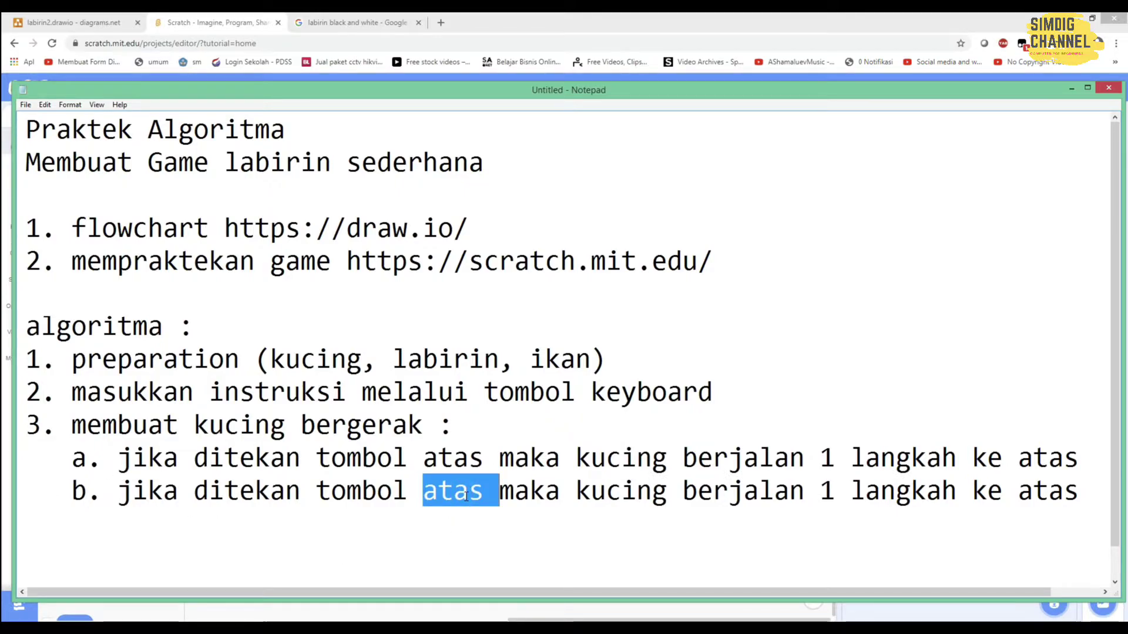
pyautogui.write('bawah')
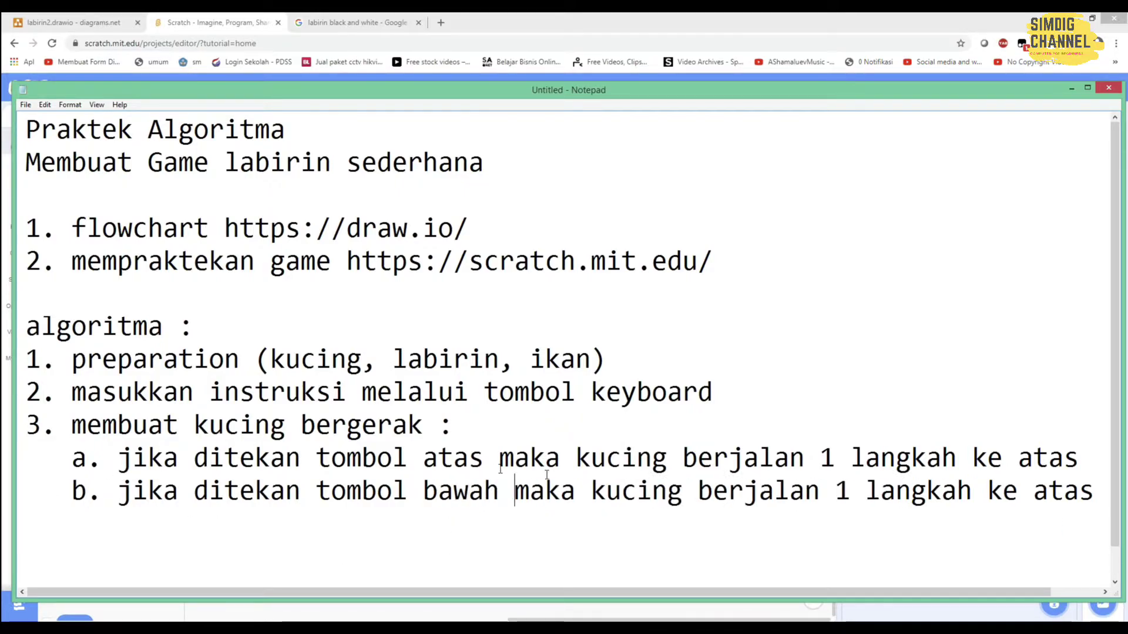
pyautogui.doubleClick(1055, 495)
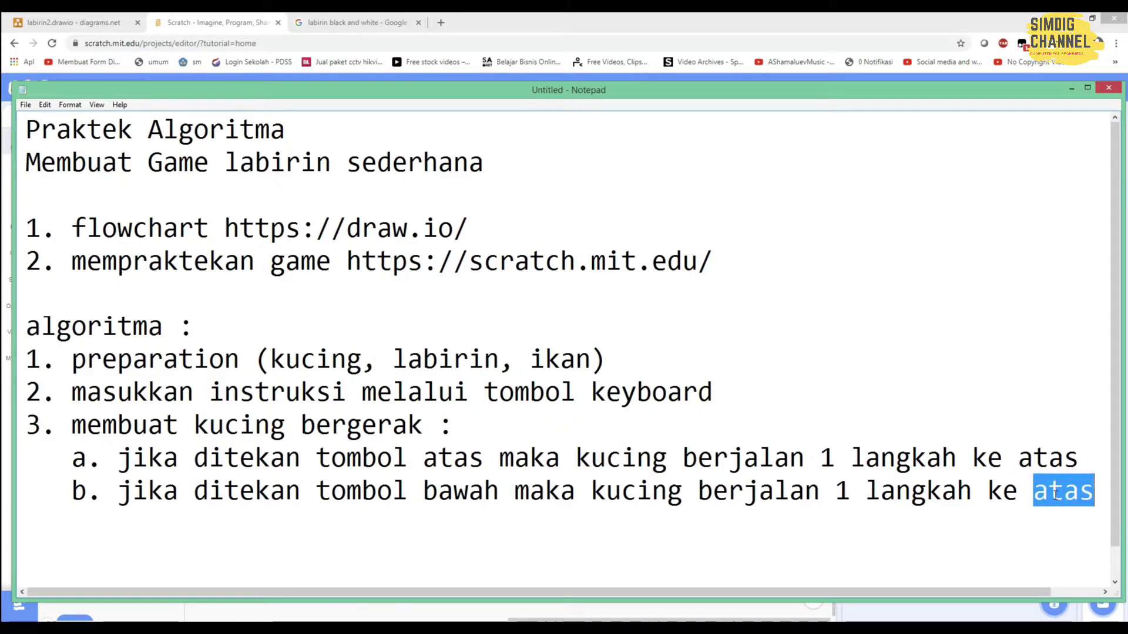
pyautogui.write('bawah')
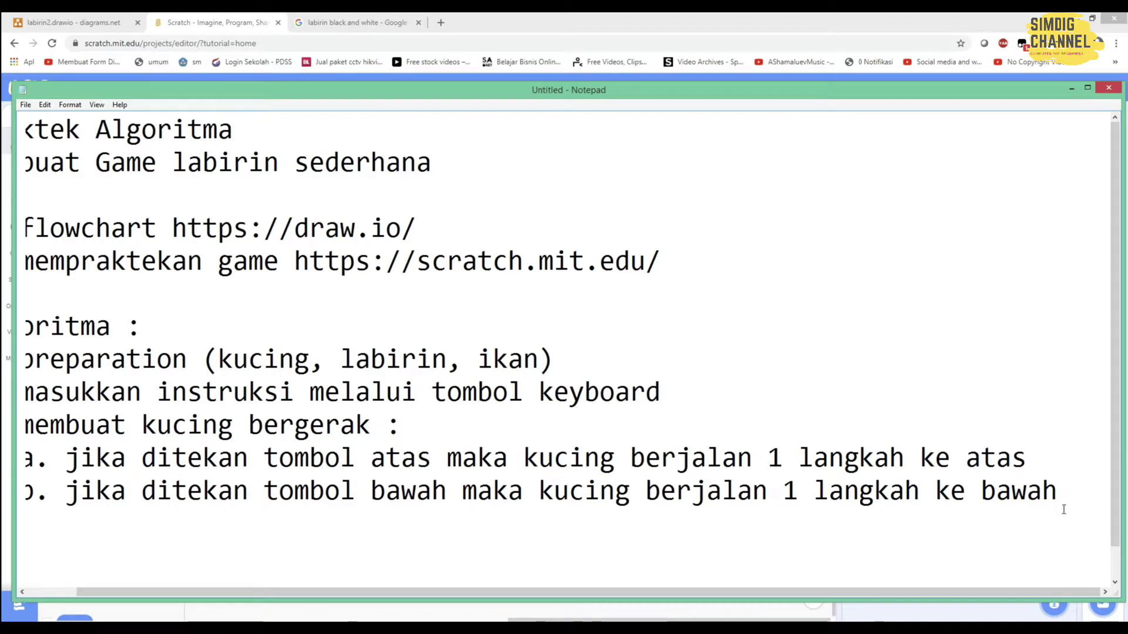
# Paste another copy of sub-item a on a new line below sub-item b and relabel it "c.".
pyautogui.click(1064, 509)
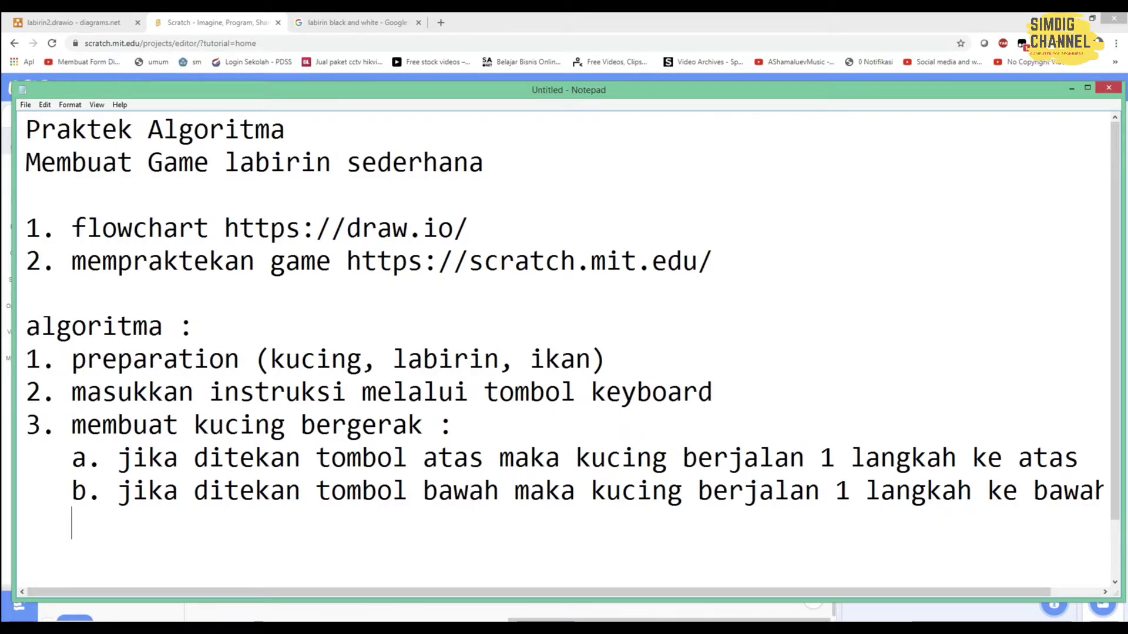
pyautogui.hotkey('ctrl', 'v')
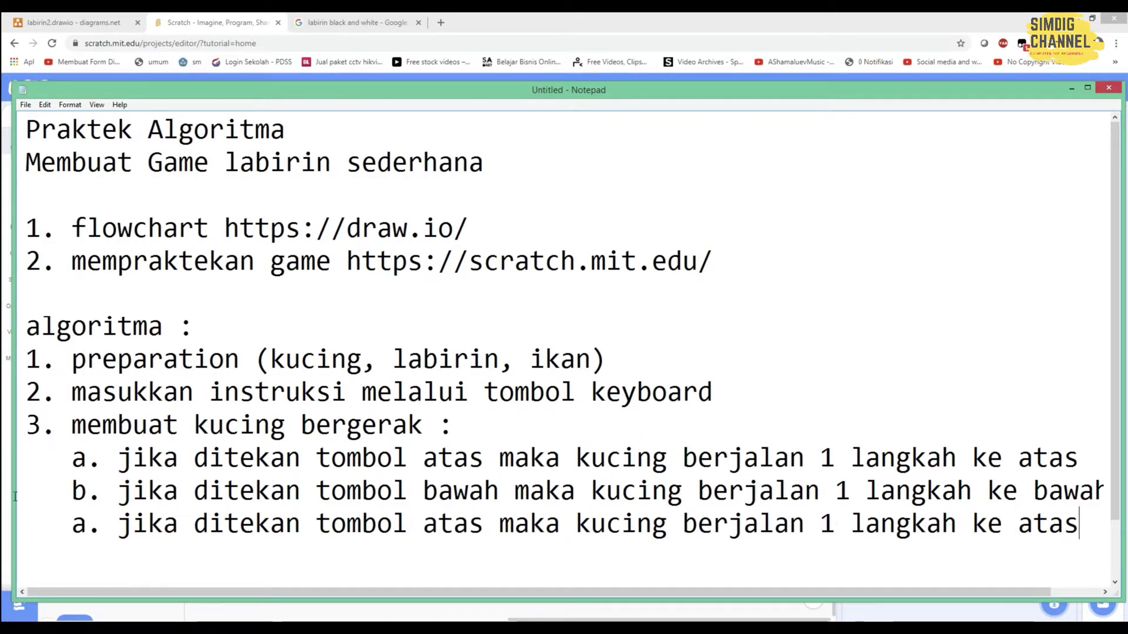
pyautogui.doubleClick(85, 522)
pyautogui.click(86, 523)
pyautogui.press('BackSpace')
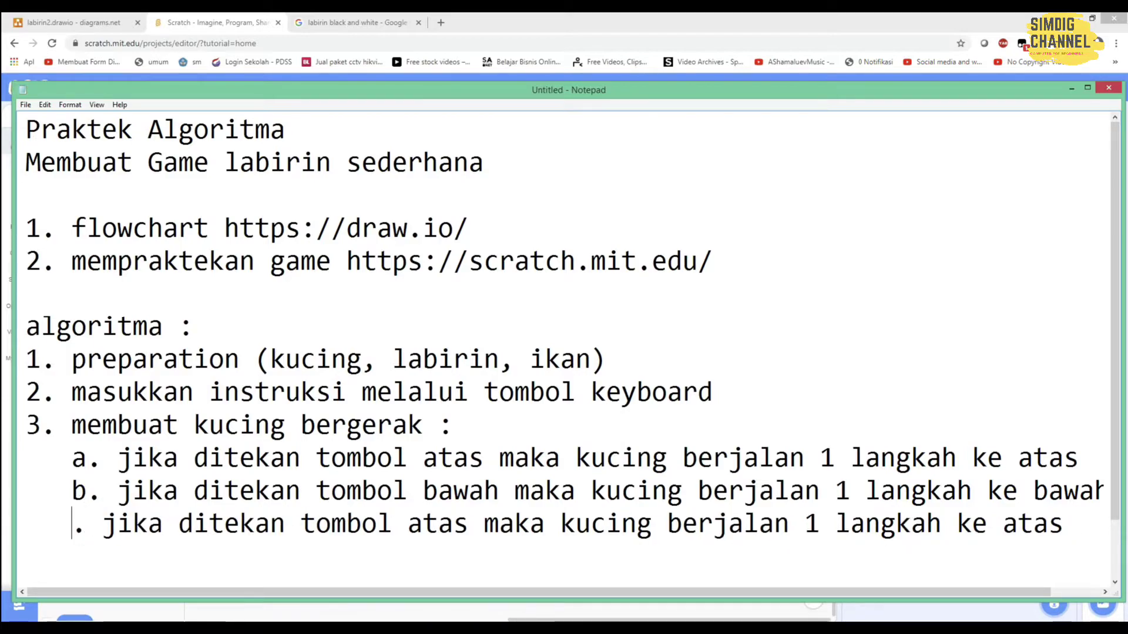
pyautogui.write('c')
# Replace both occurrences of "atas" in sub-item c with "kanan".
pyautogui.doubleClick(446, 523)
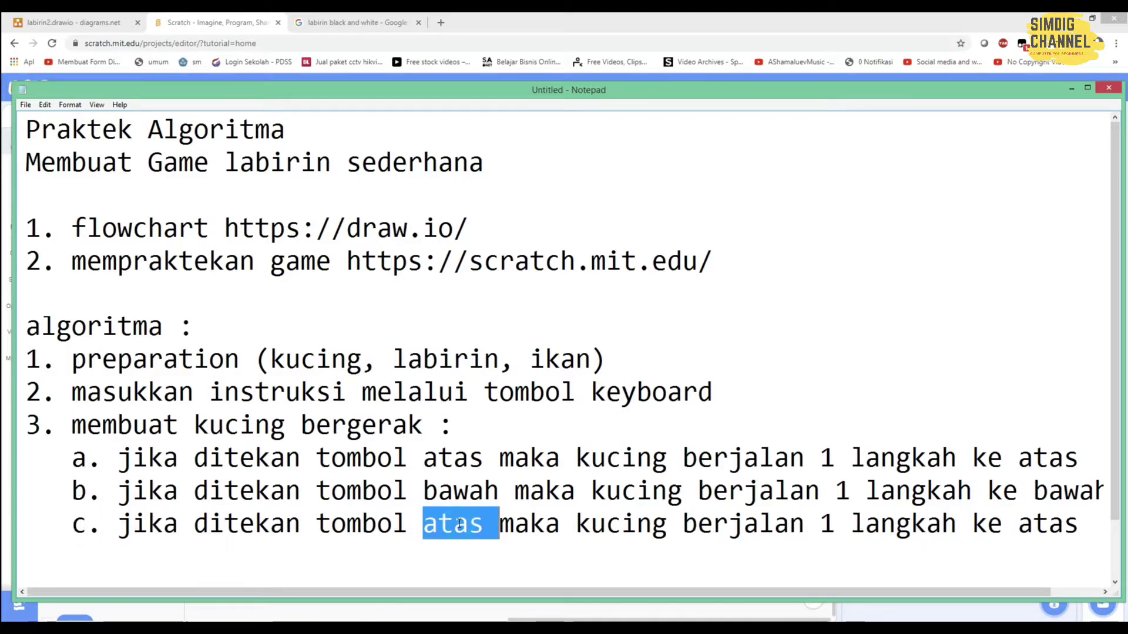
pyautogui.write('kanan')
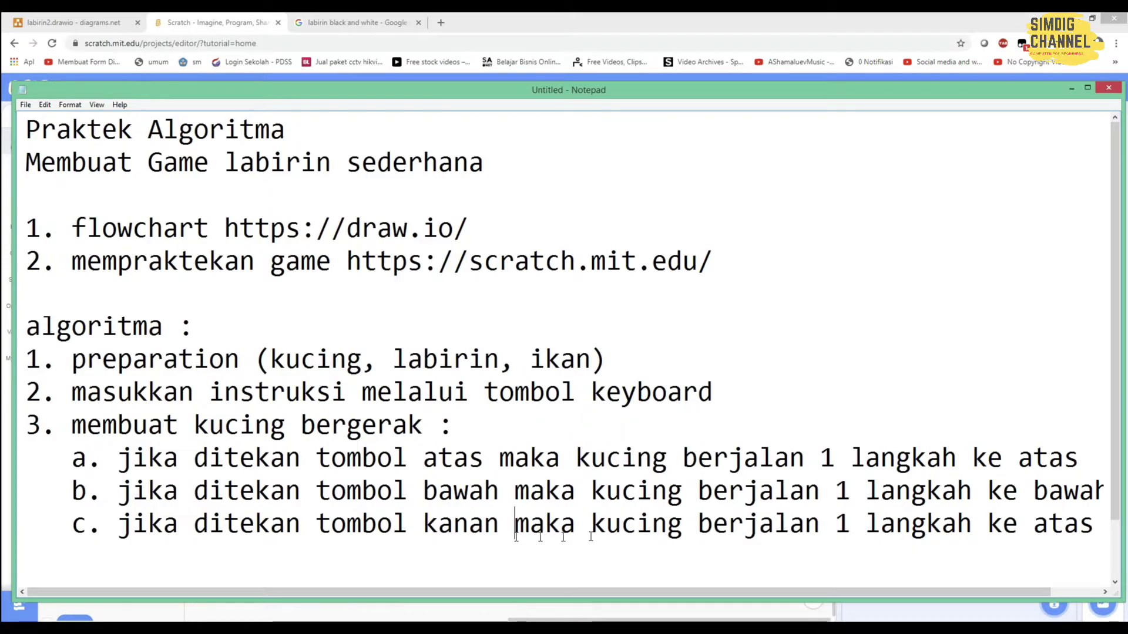
pyautogui.doubleClick(1051, 525)
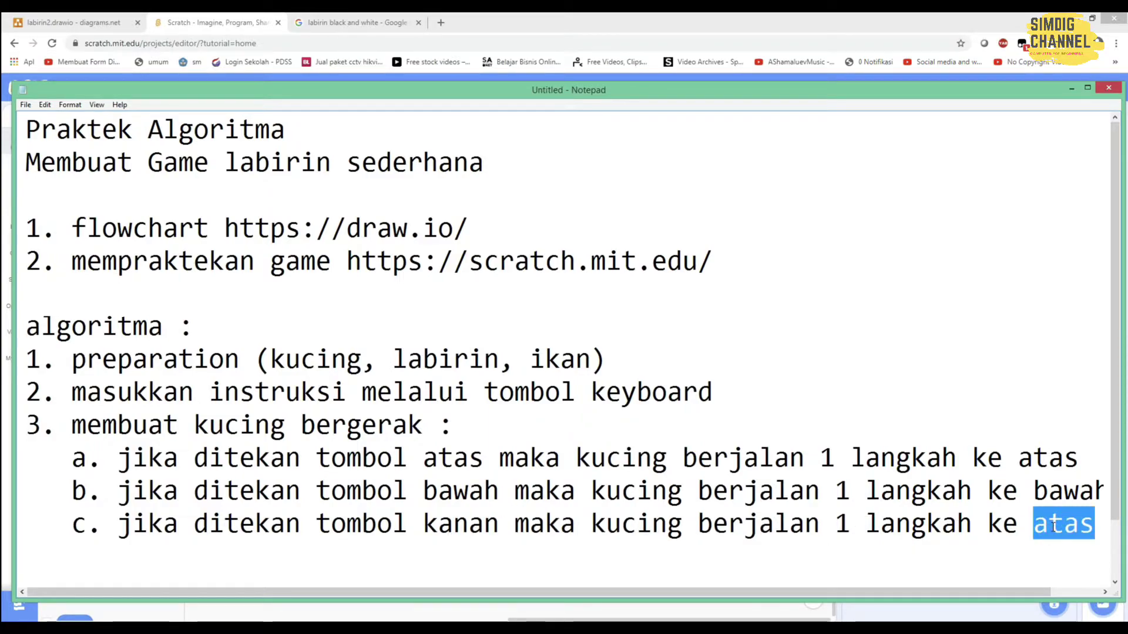
pyautogui.write('kanan')
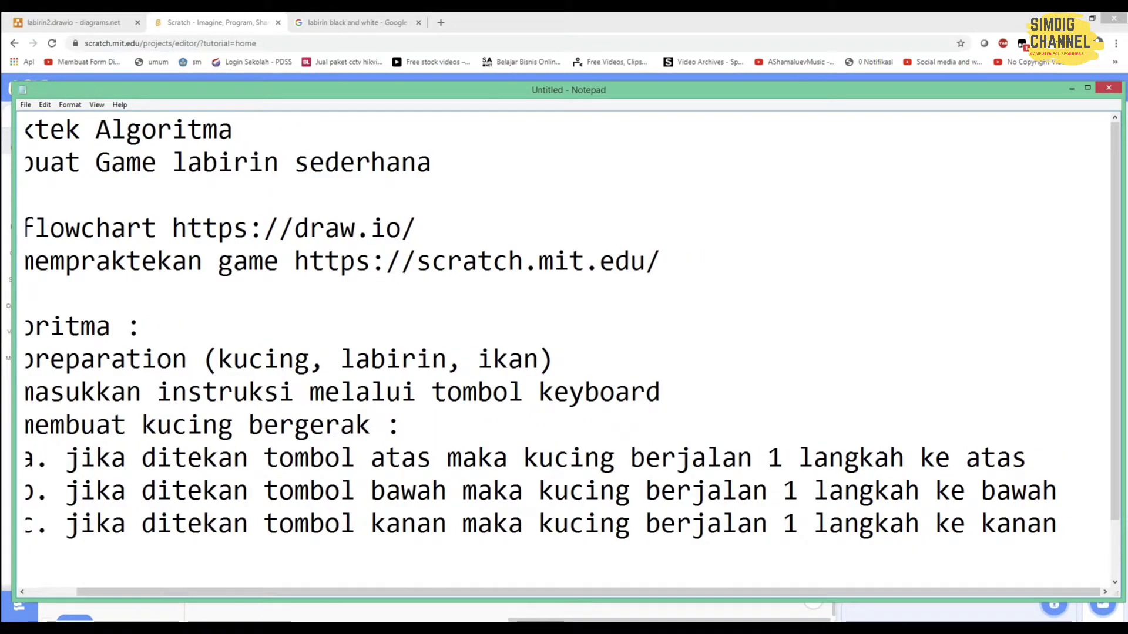
# Paste a copy of sub-item a on a new line below sub-item c and relabel it "d.".
pyautogui.press('Home')
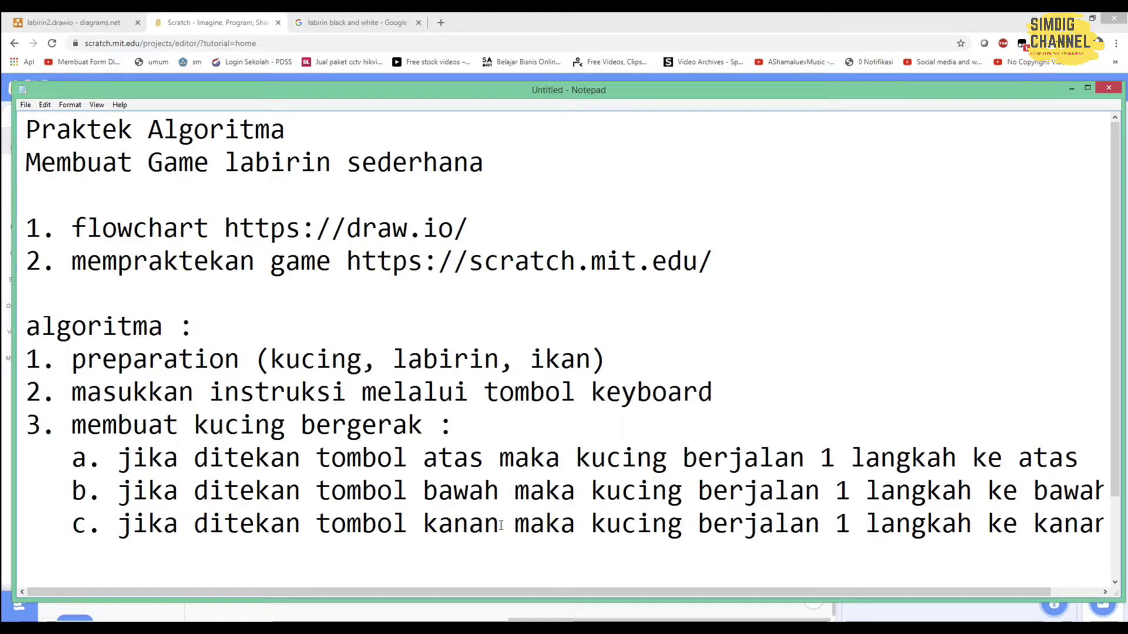
pyautogui.press('Down')
pyautogui.write('a. jika ditekan tombol atas maka kucing berjalan 1 langkah ke atas')
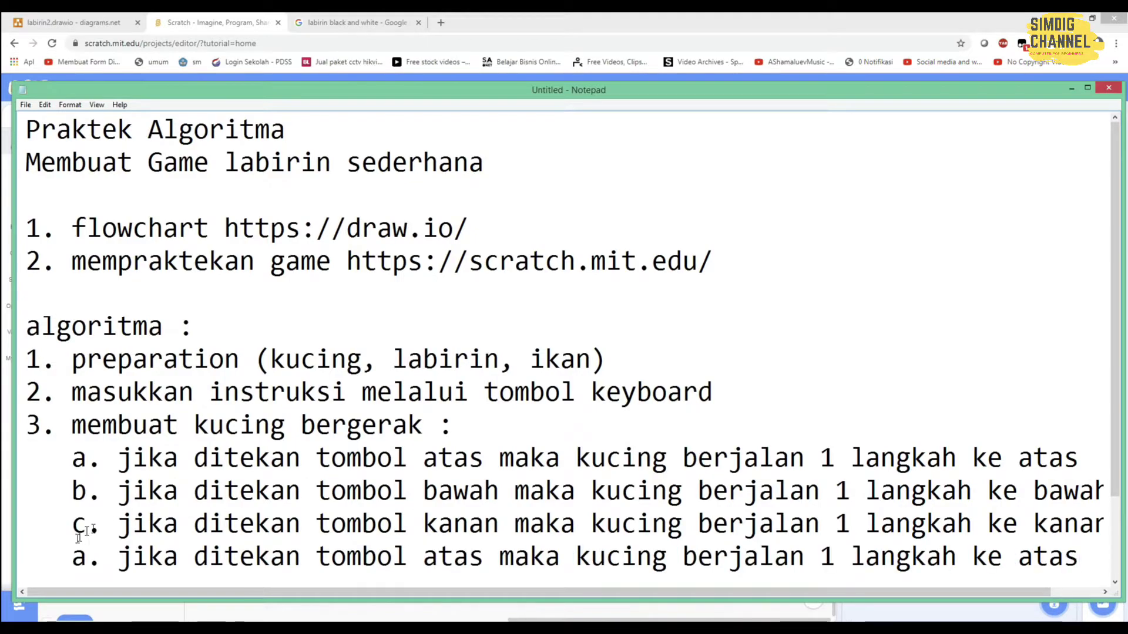
pyautogui.moveTo(88, 559); pyautogui.dragTo(70, 558)
pyautogui.write('d')
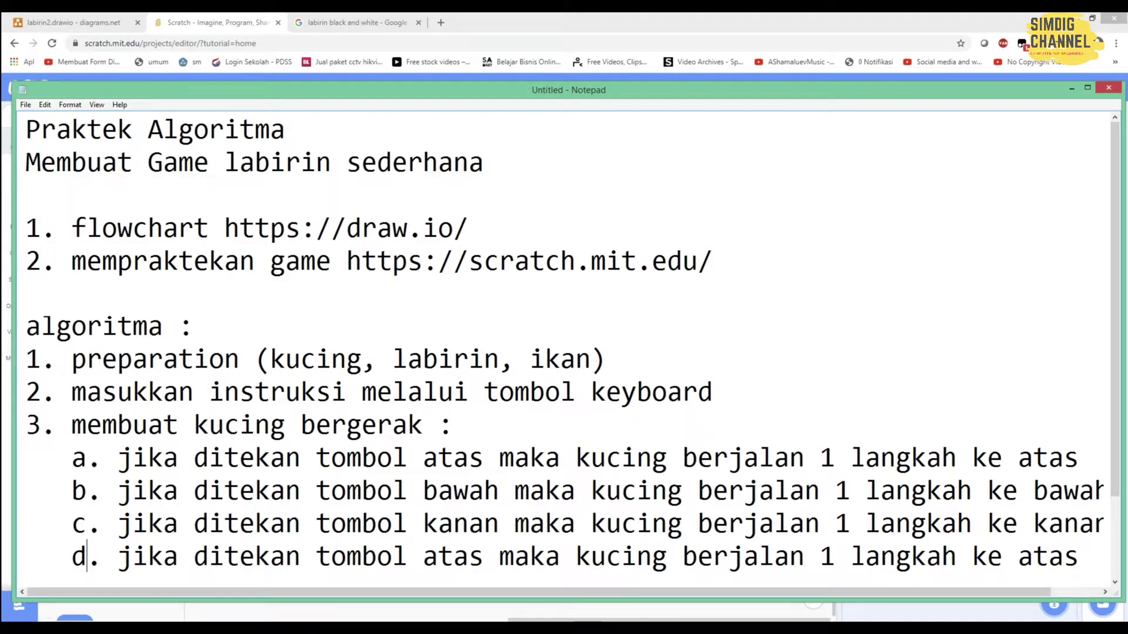
# Replace both occurrences of "atas" in sub-item d with "kiri".
pyautogui.scroll(-1, 68, 558)
pyautogui.doubleClick(438, 466)
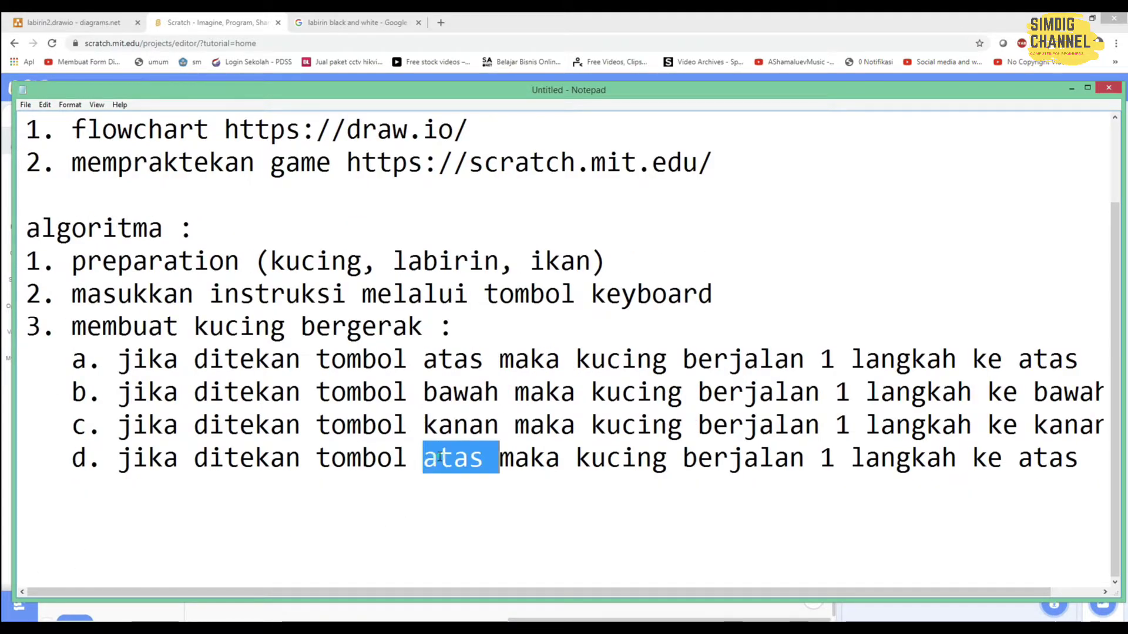
pyautogui.write('kiri')
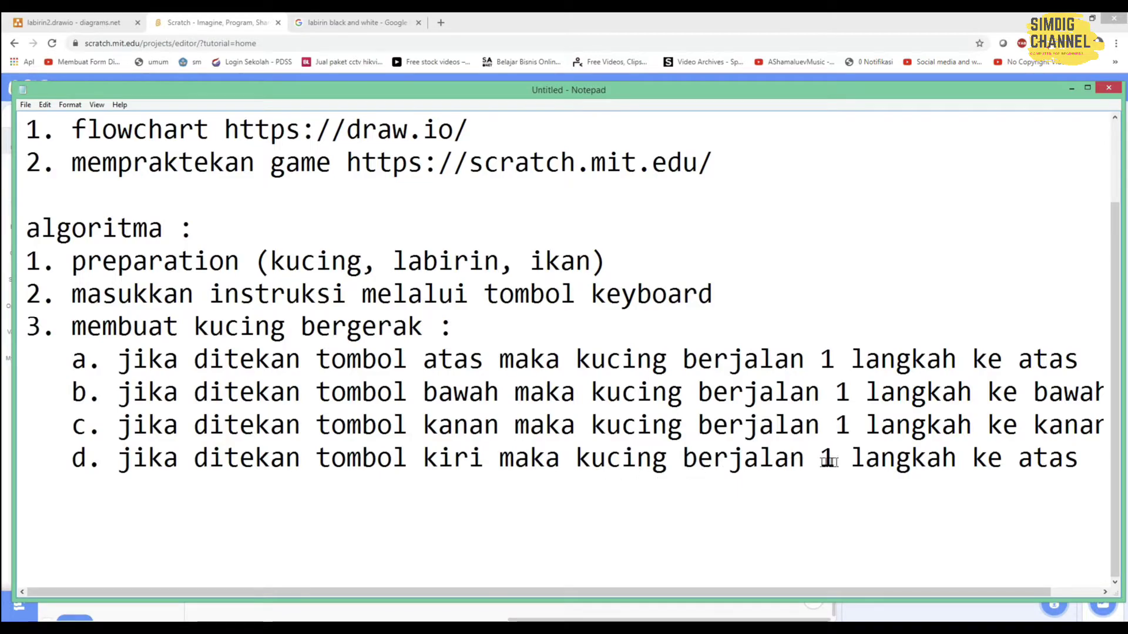
pyautogui.doubleClick(1041, 463)
pyautogui.write('kiri')
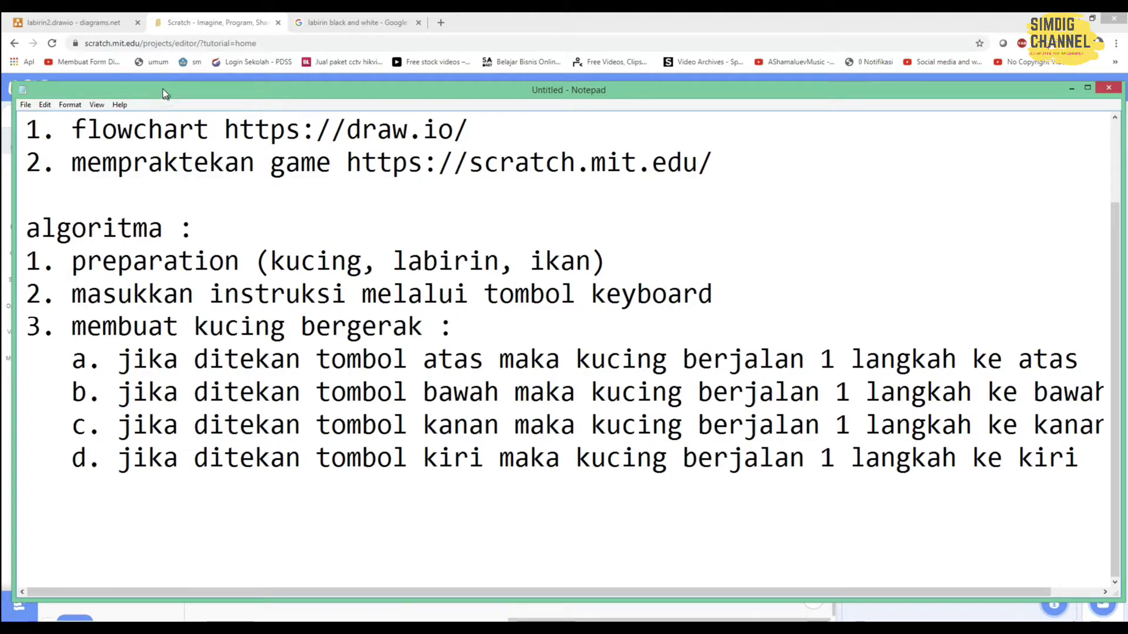
# Switch to the labirin2 diagram in diagrams.net, place an ellipse in the page's upper-left corner and put a duplicate of it well below.
pyautogui.moveTo(163, 89); pyautogui.dragTo(154, 75)
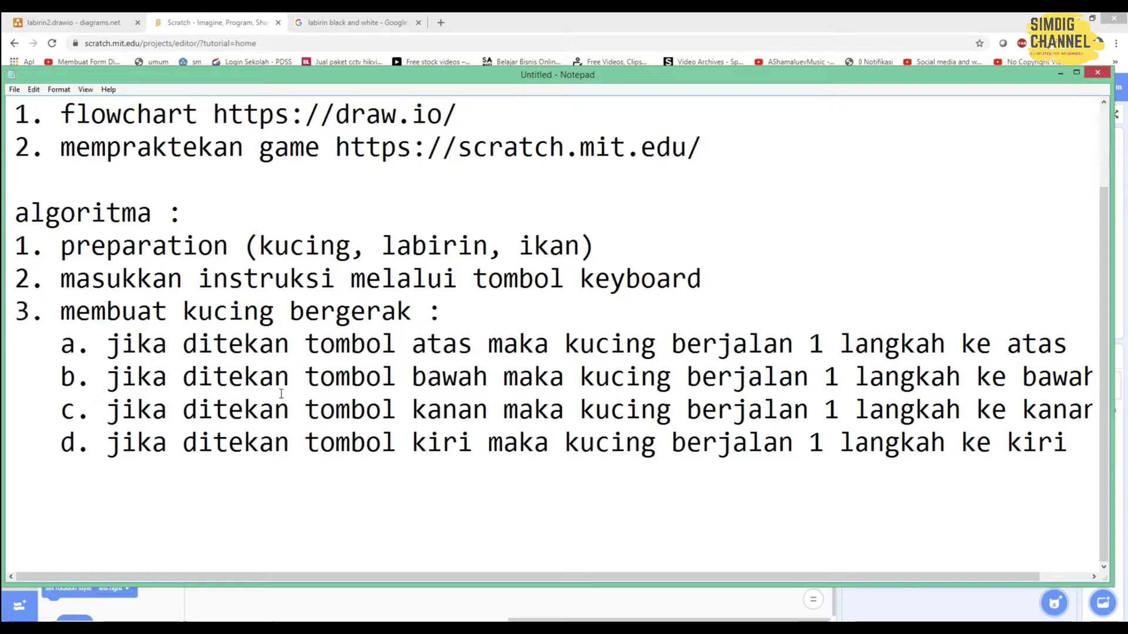
pyautogui.click(92, 19)
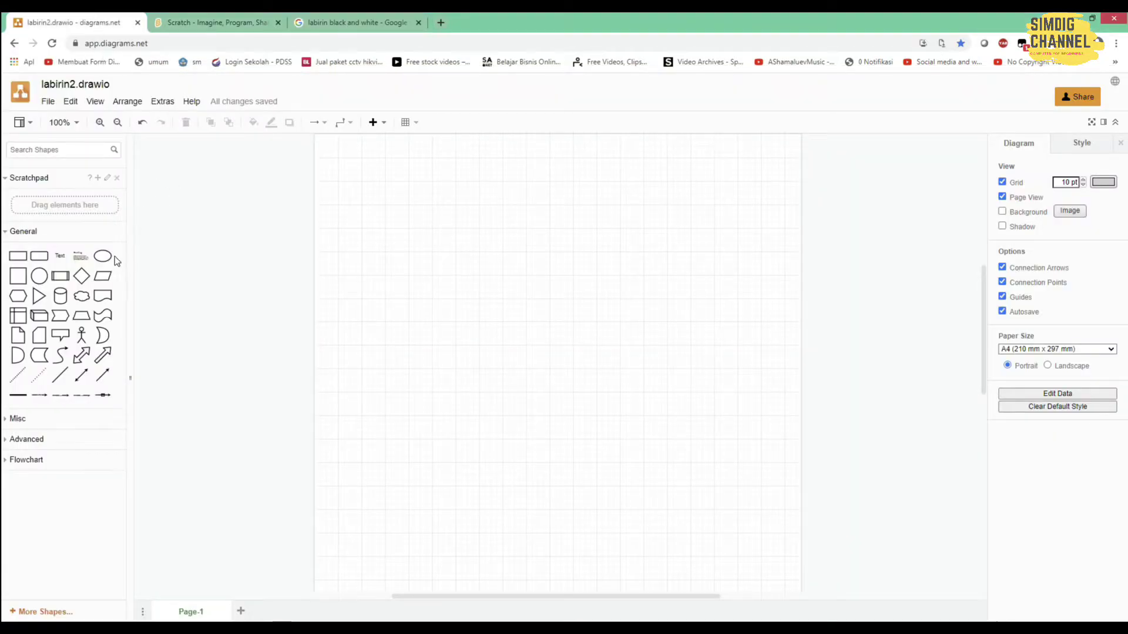
pyautogui.moveTo(103, 255); pyautogui.dragTo(325, 153)
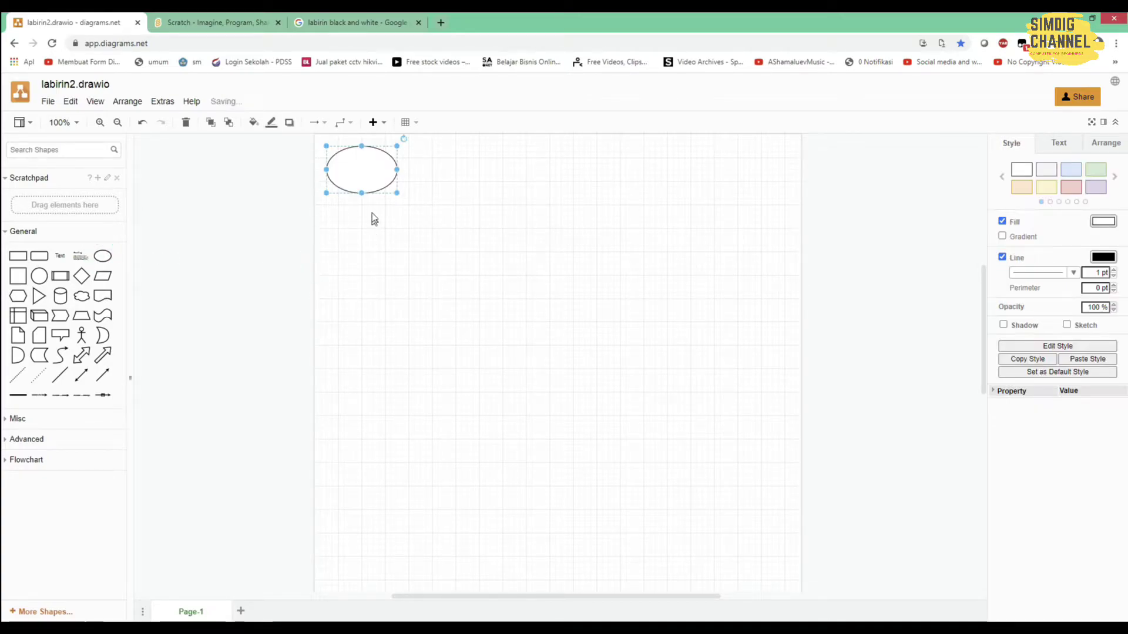
pyautogui.rightClick(364, 169)
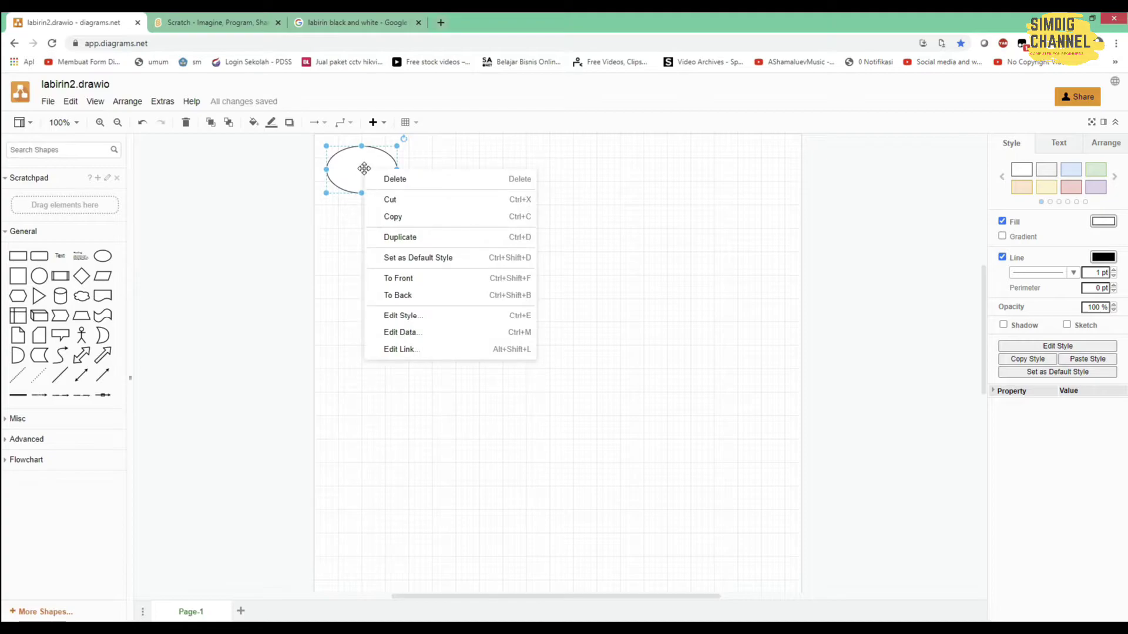
pyautogui.click(400, 237)
pyautogui.moveTo(356, 163); pyautogui.dragTo(369, 424)
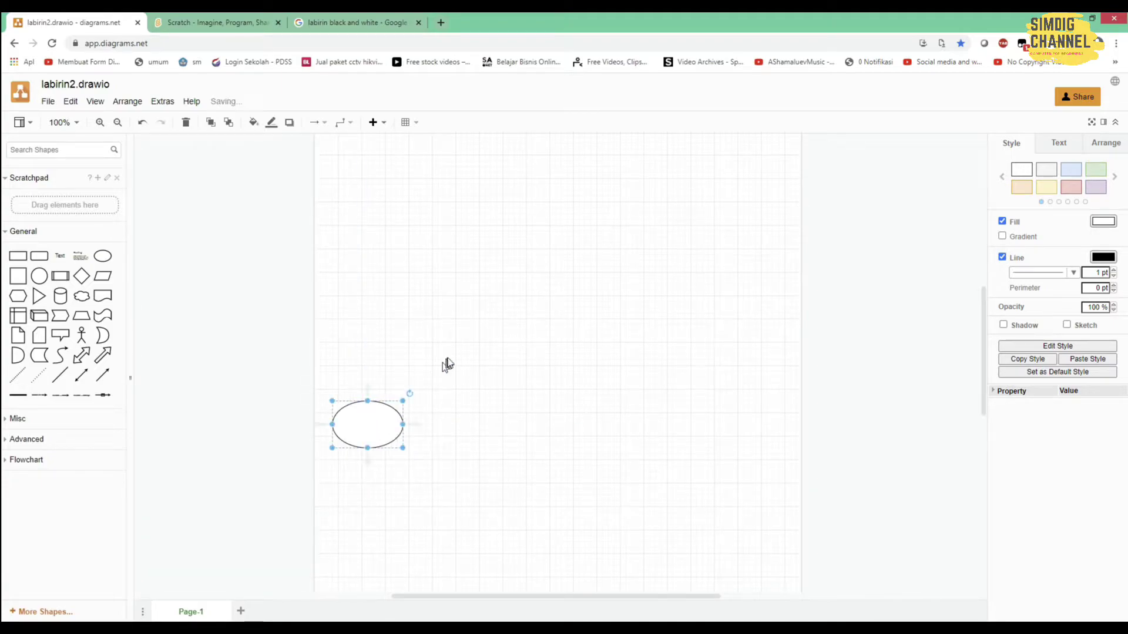
# Label the upper ellipse "mulai" and the lower ellipse "selesai".
pyautogui.click(387, 262)
pyautogui.doubleClick(362, 389)
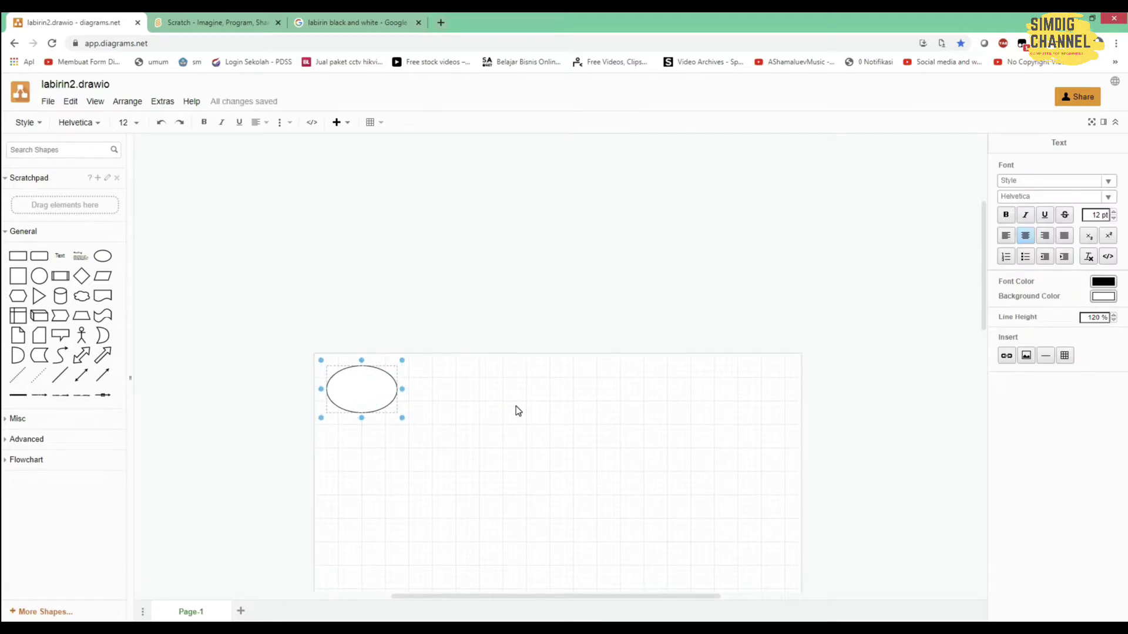
pyautogui.write('mulai')
pyautogui.scroll(-6, 502, 386)
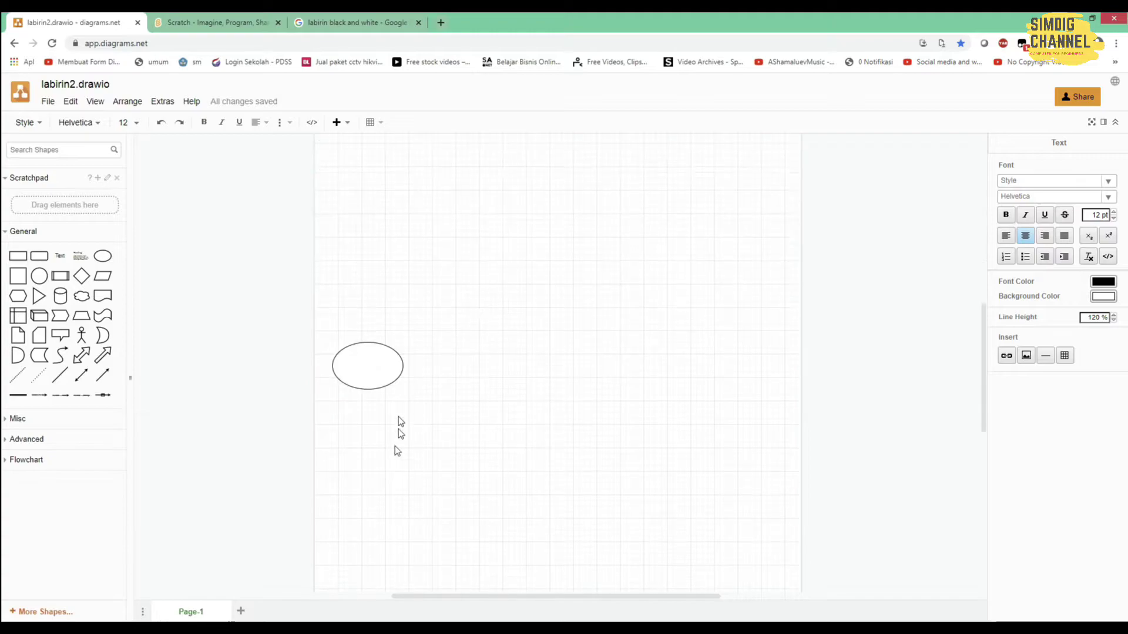
pyautogui.doubleClick(376, 359)
pyautogui.write('selesai')
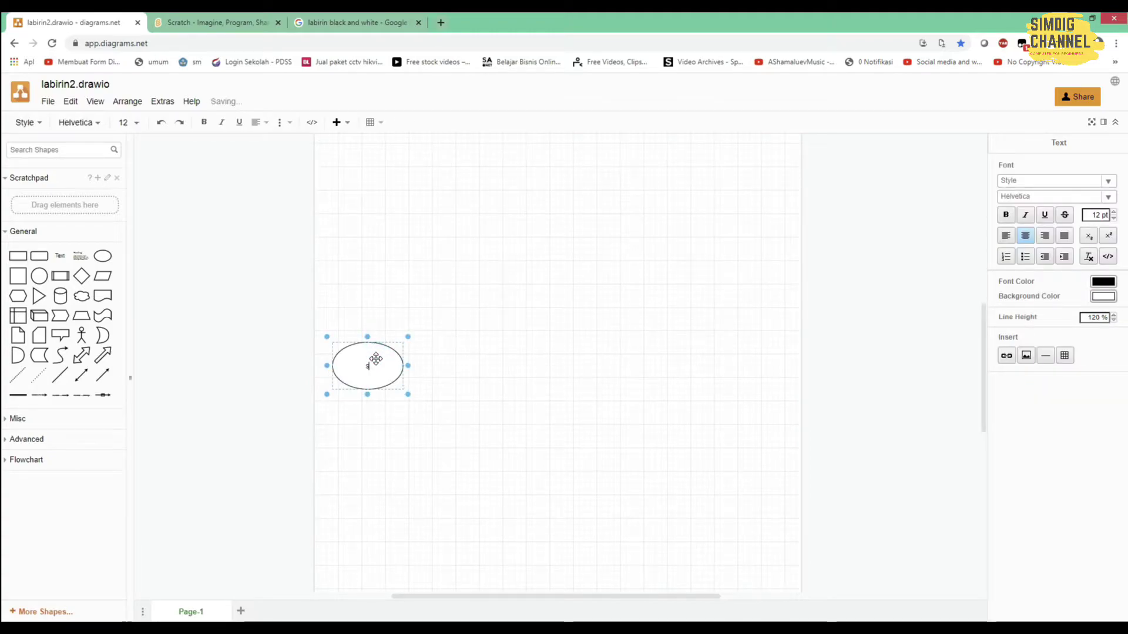
pyautogui.click(591, 257)
pyautogui.scroll(3, 524, 282)
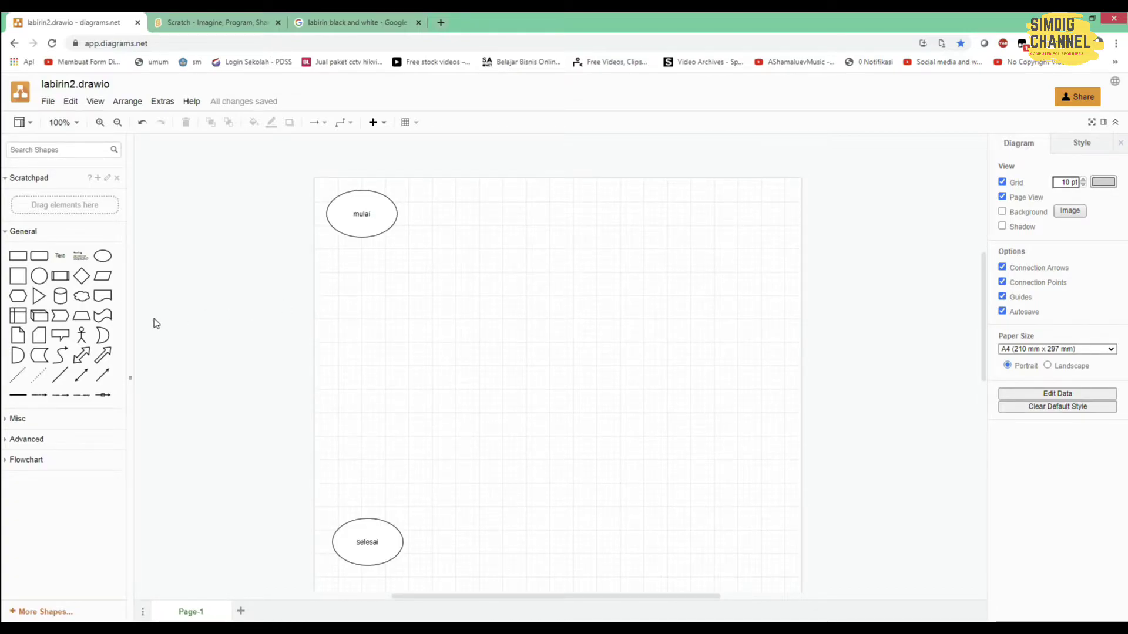
# Consult the preparation item in the Notepad algorithm, and add a hexagon below the "mulai" ellipse, linked from it by an arrow.
pyautogui.click(565, 627)
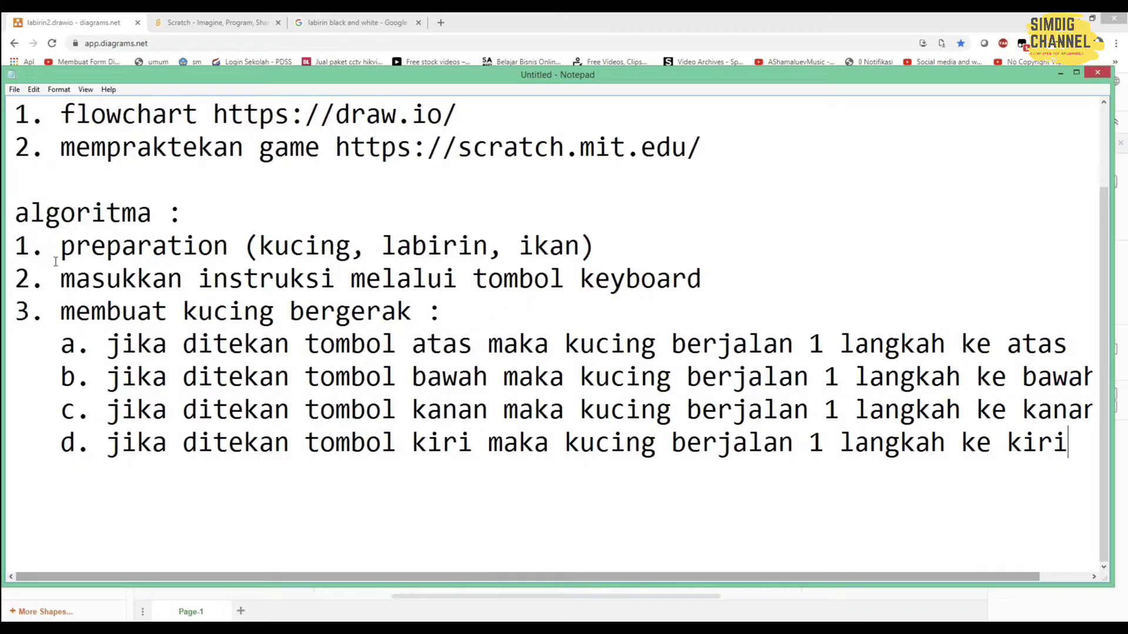
pyautogui.moveTo(59, 259); pyautogui.dragTo(598, 259)
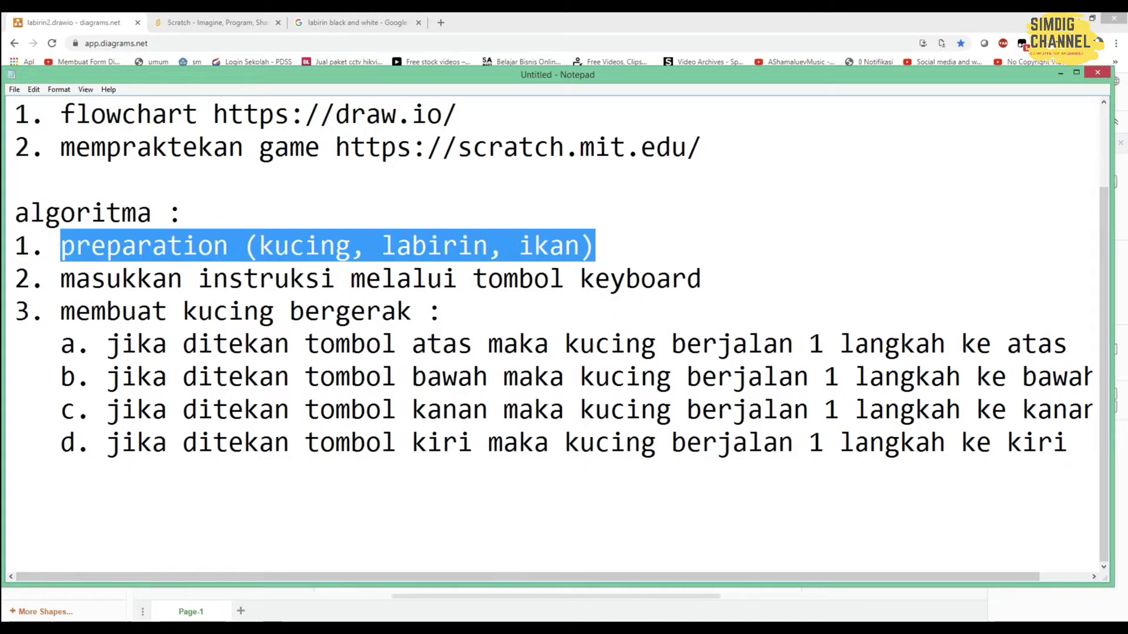
pyautogui.moveTo(650, 629)
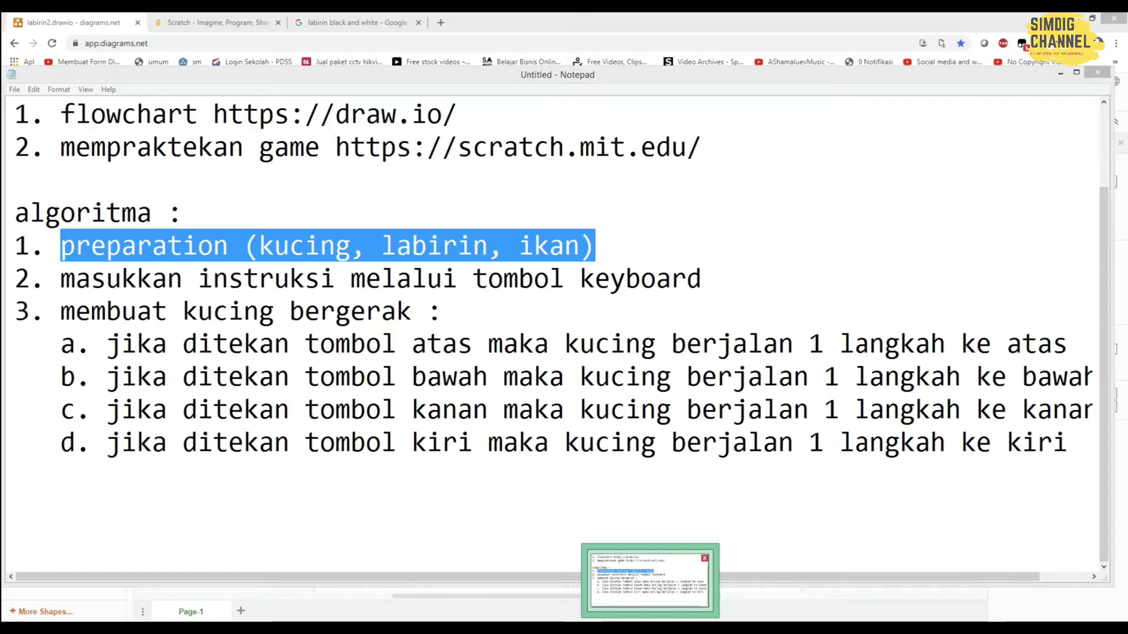
pyautogui.click(650, 628)
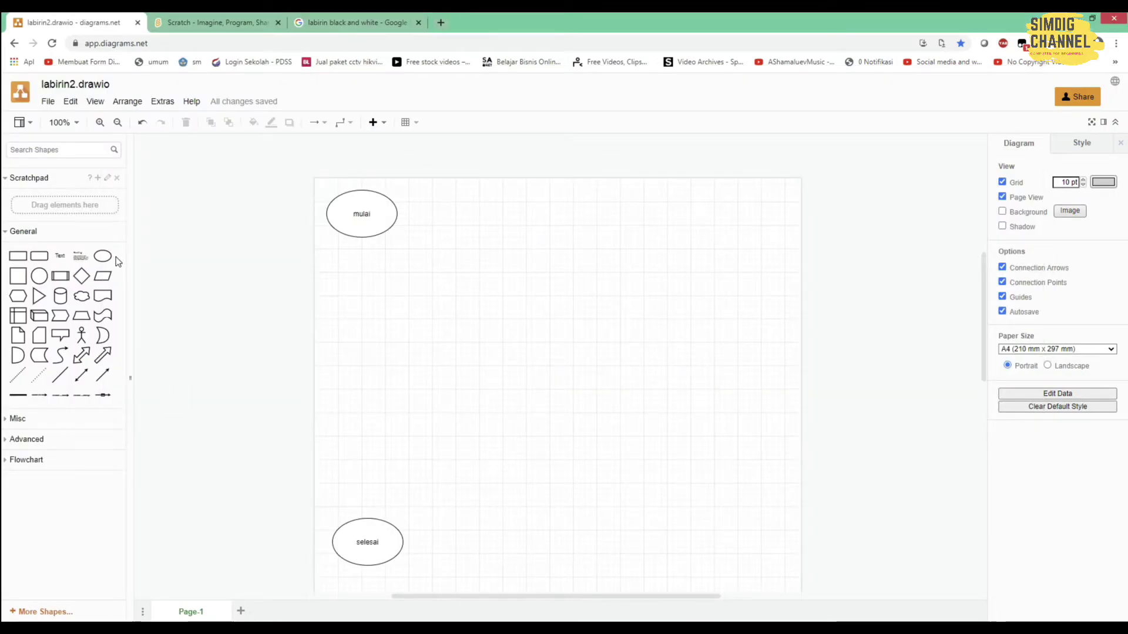
pyautogui.moveTo(20, 299); pyautogui.dragTo(356, 270)
pyautogui.click(365, 232)
pyautogui.click(524, 358)
# Label the hexagon with "kucing", "labirin" and "ikan" on three separate lines.
pyautogui.doubleClick(351, 269)
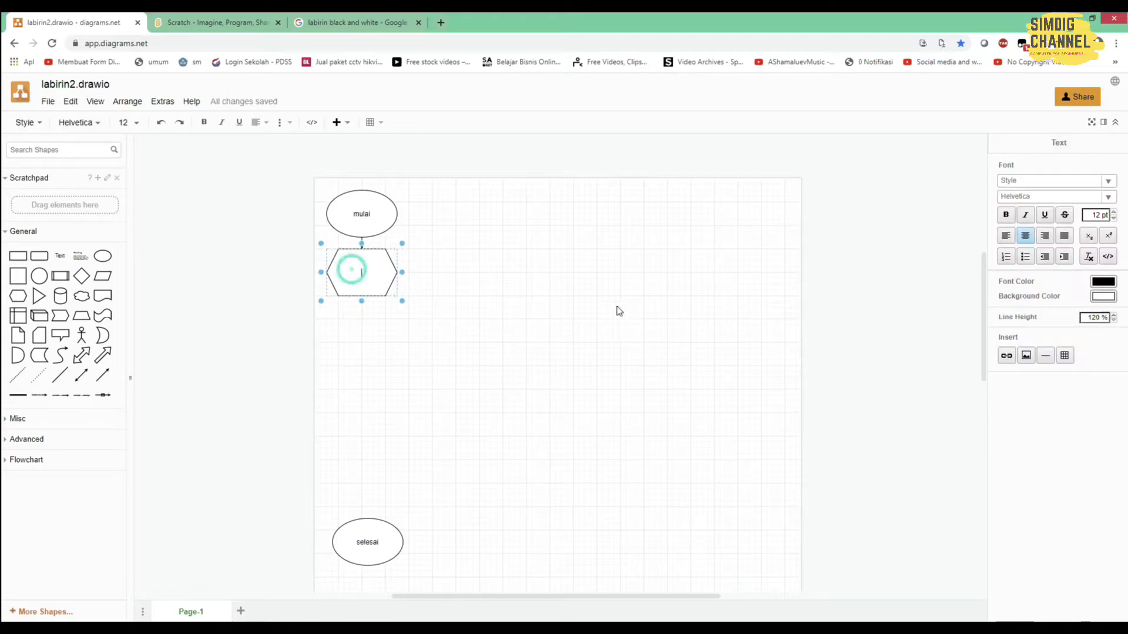
pyautogui.write('kucing')
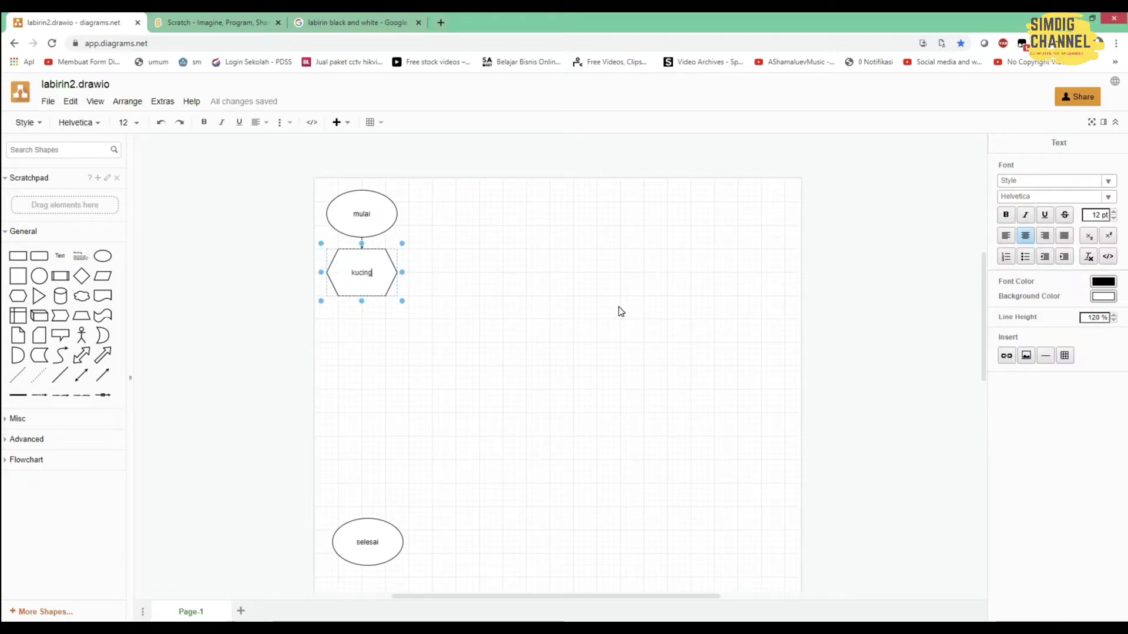
pyautogui.press('Return')
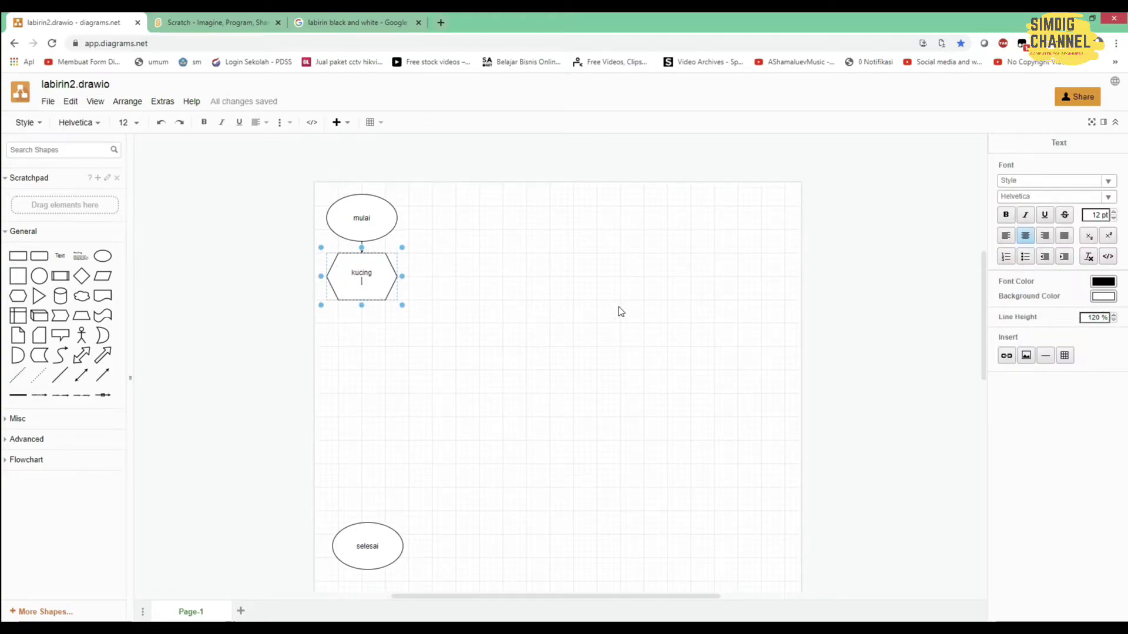
pyautogui.write('labirin')
pyautogui.press('Return')
pyautogui.write('ikan')
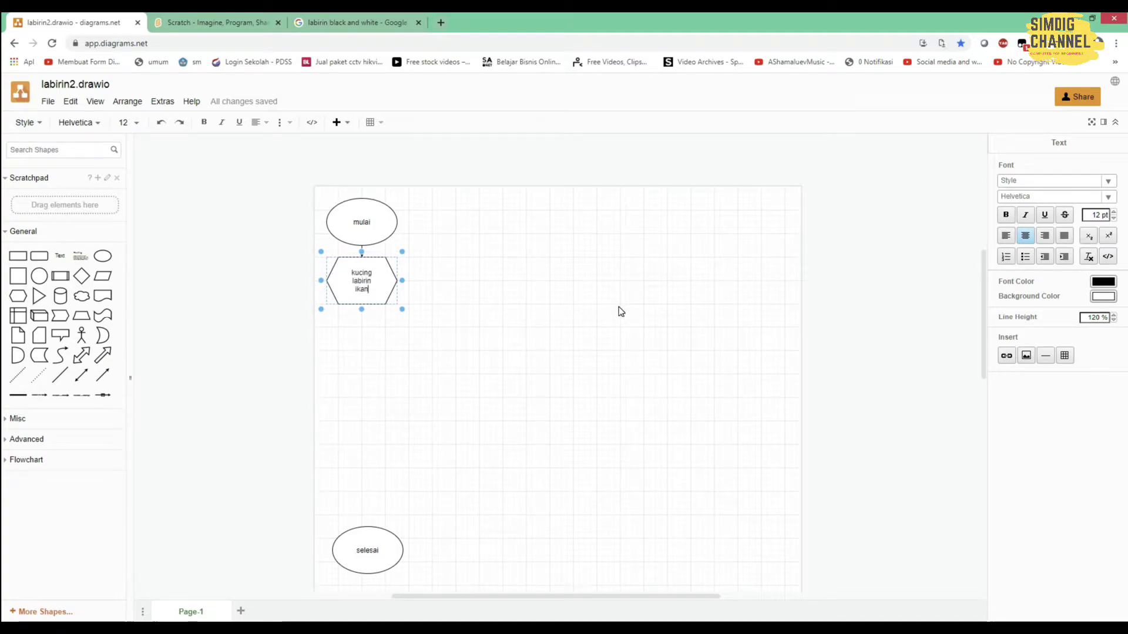
pyautogui.click(609, 308)
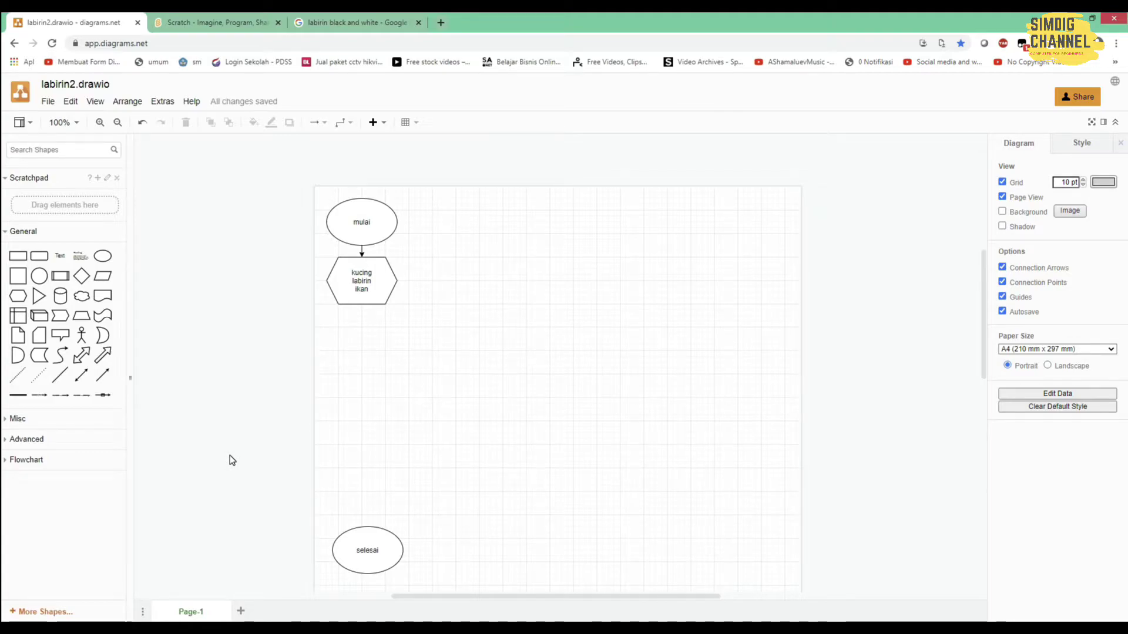
# Consult item 2 of the Notepad algorithm, and add a parallelogram below the hexagon, linked from it by an arrow.
pyautogui.click(621, 621)
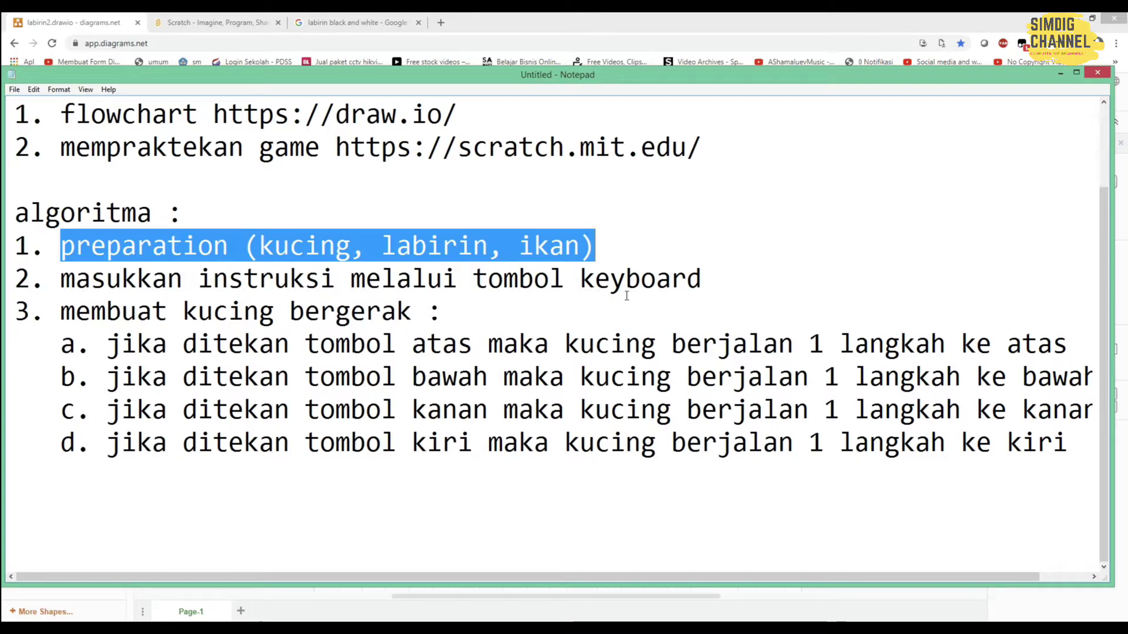
pyautogui.click(1060, 74)
pyautogui.moveTo(102, 276); pyautogui.dragTo(365, 338)
pyautogui.click(376, 291)
pyautogui.click(664, 343)
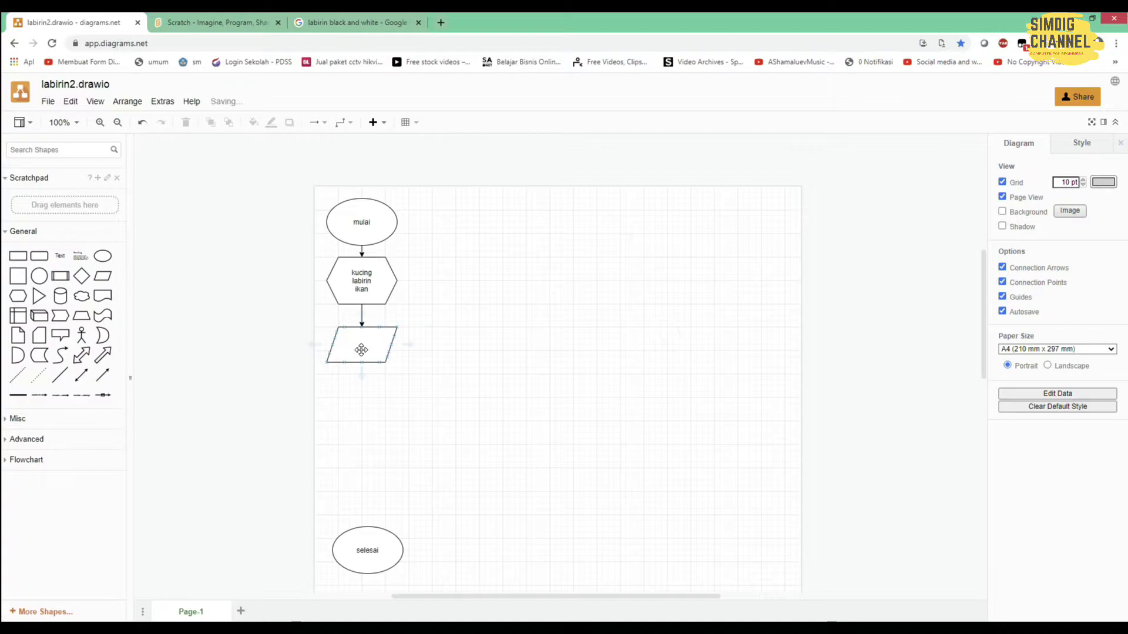
# Label the parallelogram below the hexagon "masukkan instruksi dari keyboard".
pyautogui.doubleClick(361, 351)
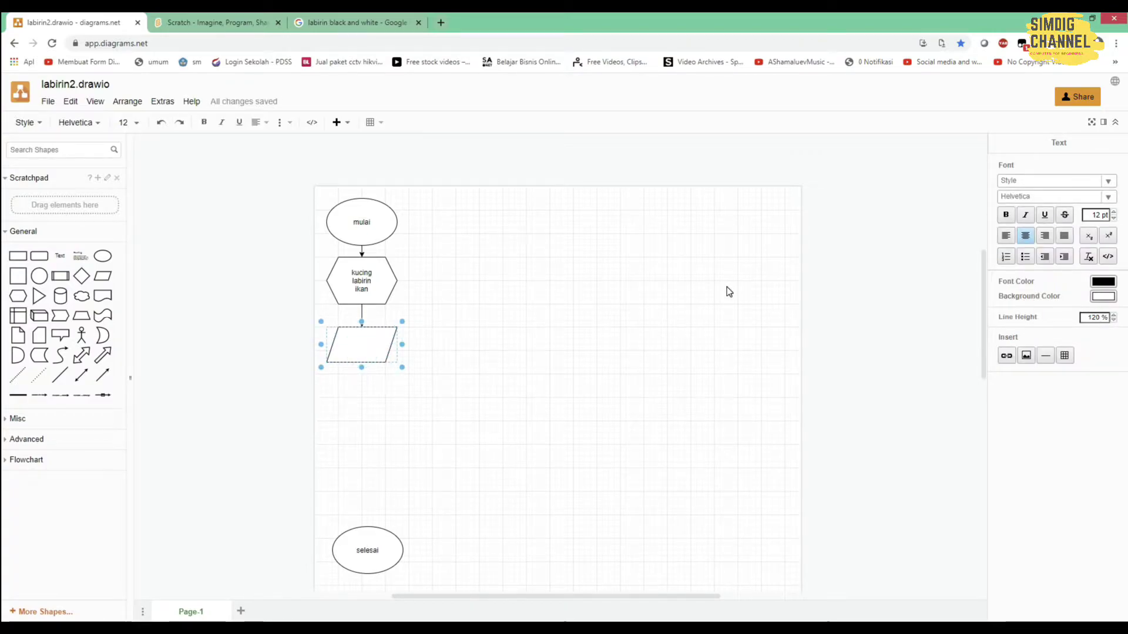
pyautogui.write('masukkan')
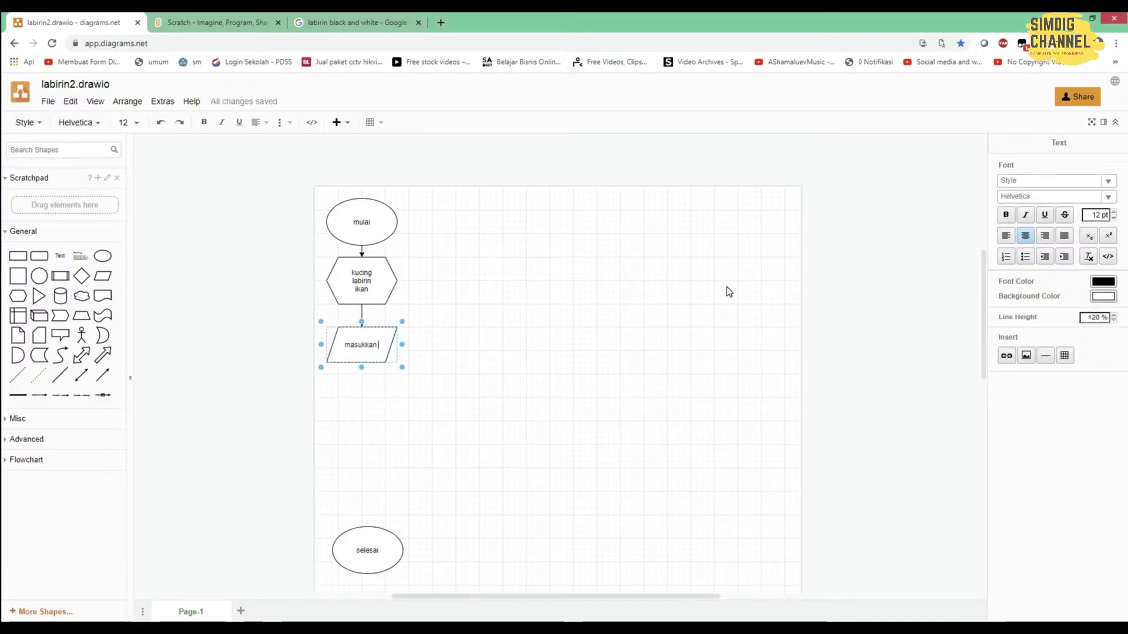
pyautogui.write(' ins')
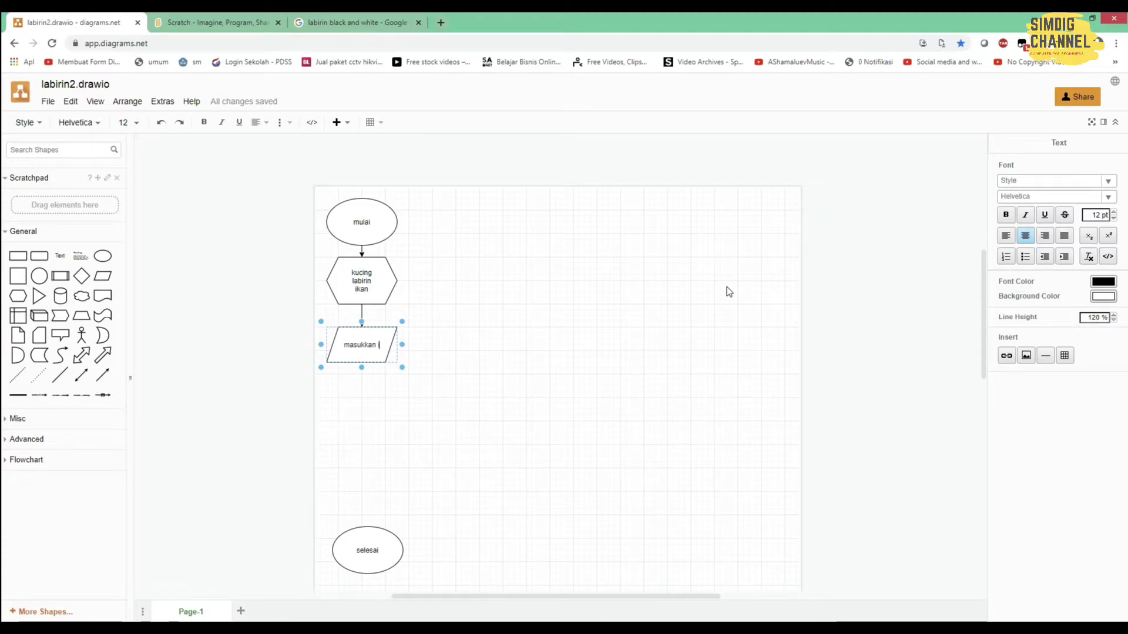
pyautogui.write('truksi dari ke')
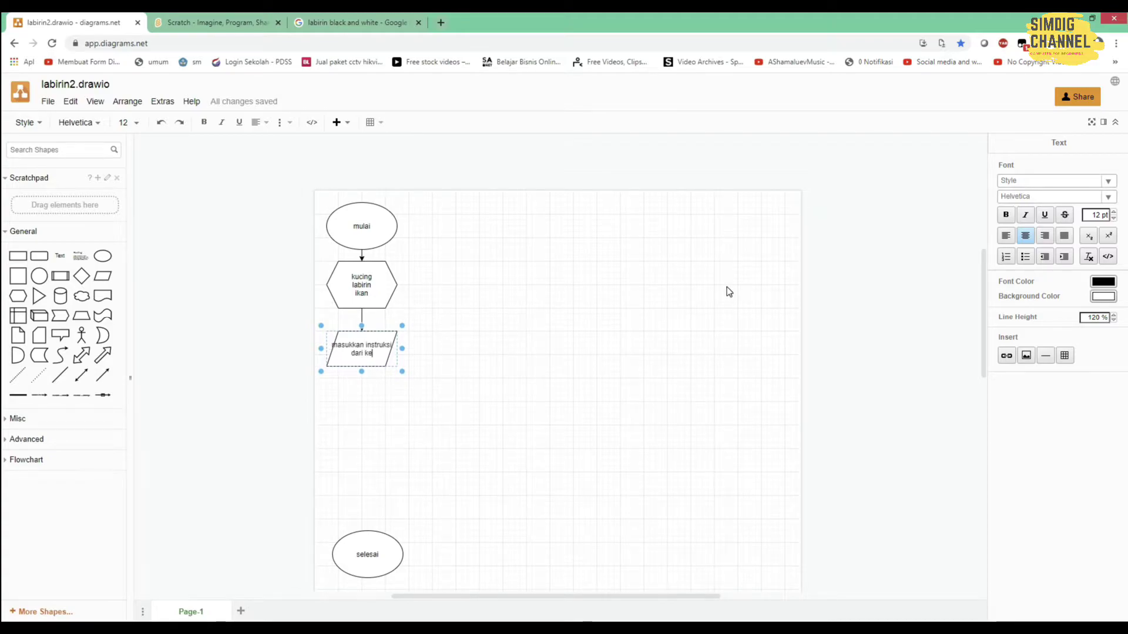
pyautogui.write('rd')
pyautogui.doubleClick(367, 348)
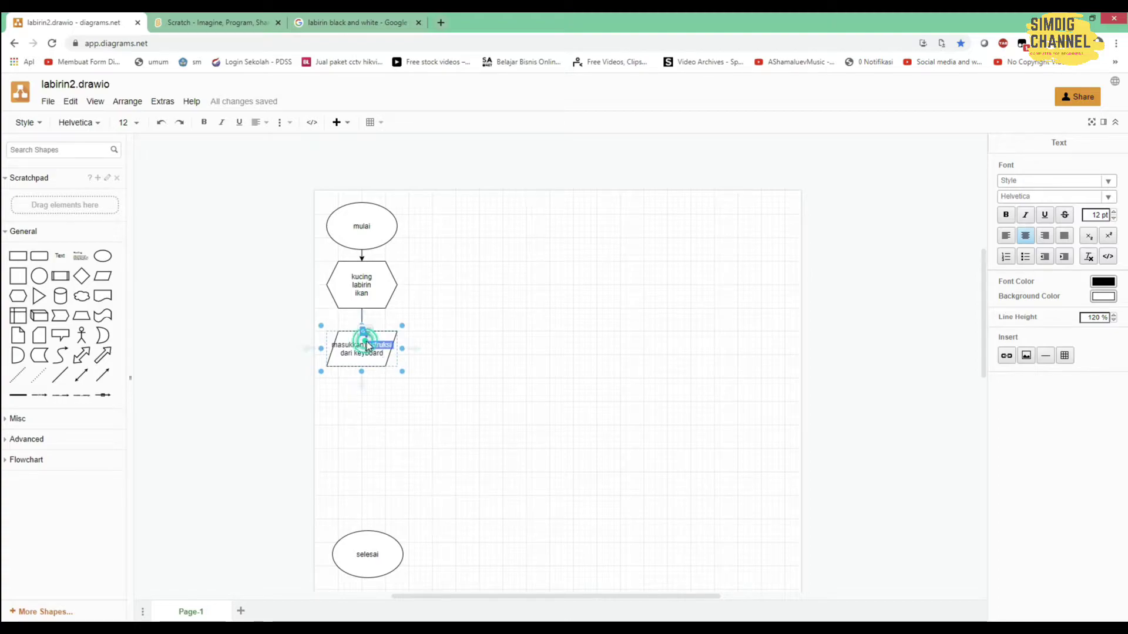
pyautogui.click(531, 336)
pyautogui.click(516, 321)
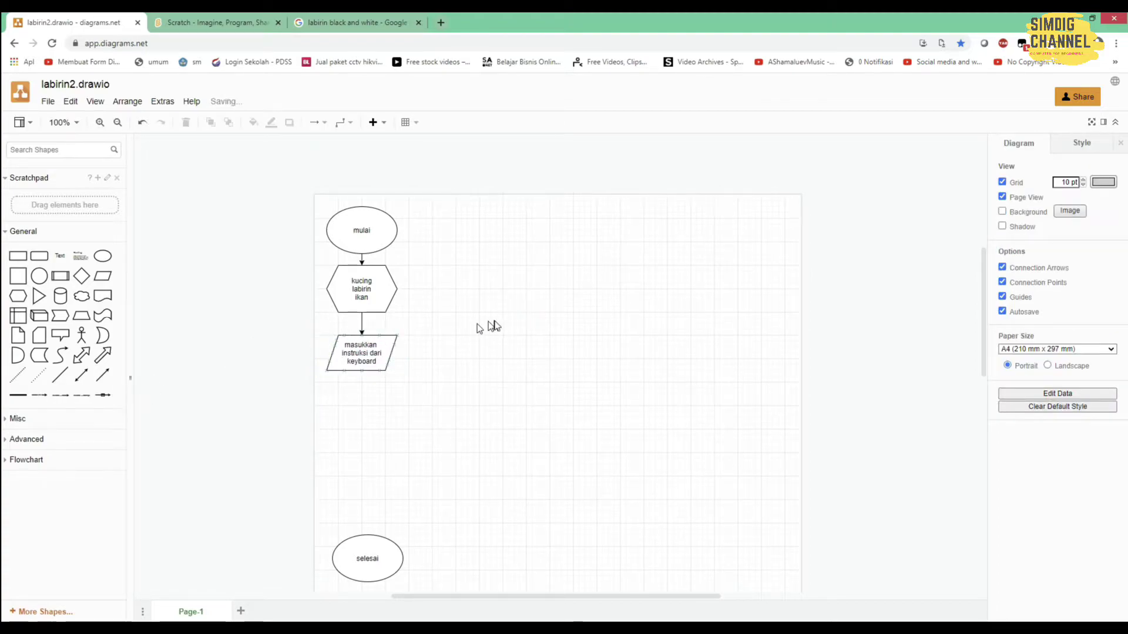
# Move the "selesai" ellipse further down the page, in line with the column of shapes above it.
pyautogui.scroll(-3, 482, 336)
pyautogui.scroll(-1, 482, 340)
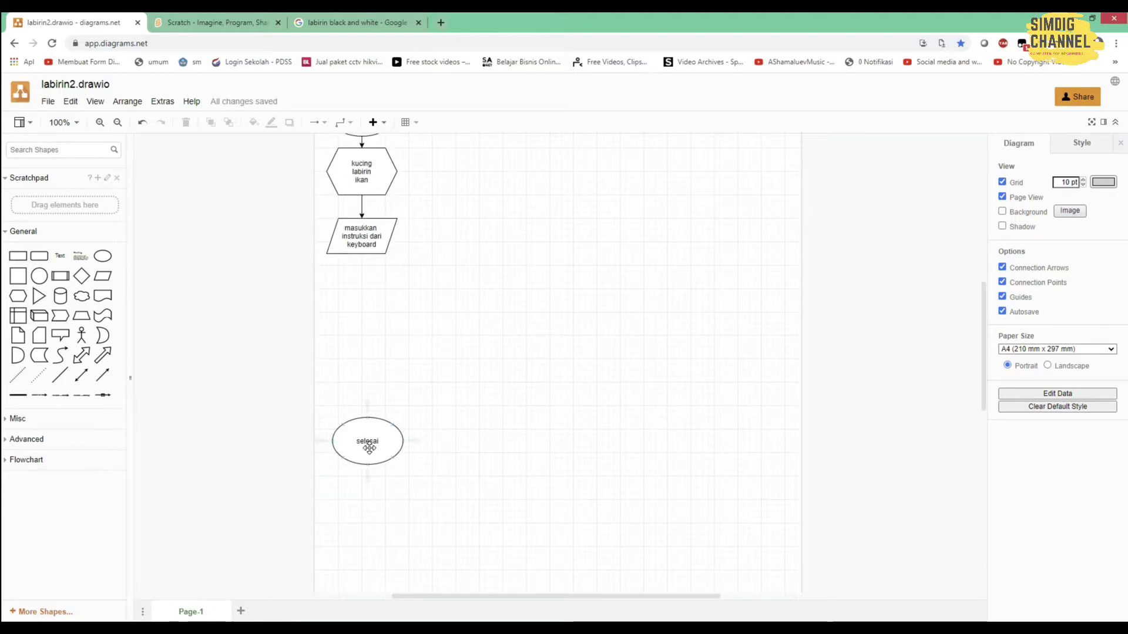
pyautogui.moveTo(368, 443); pyautogui.dragTo(364, 571)
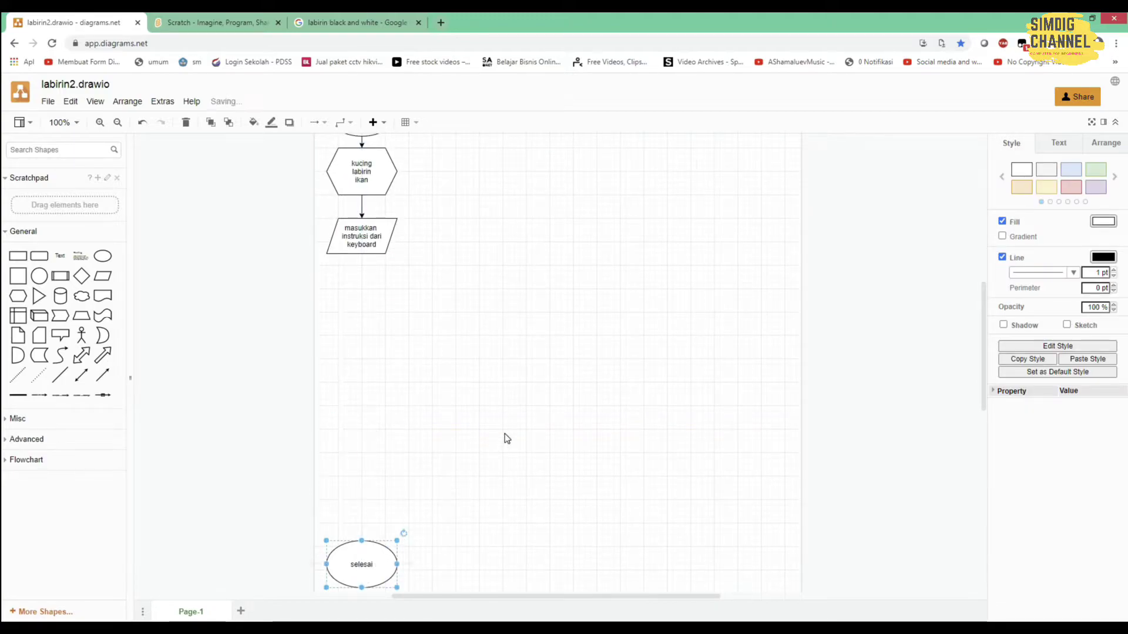
pyautogui.click(505, 434)
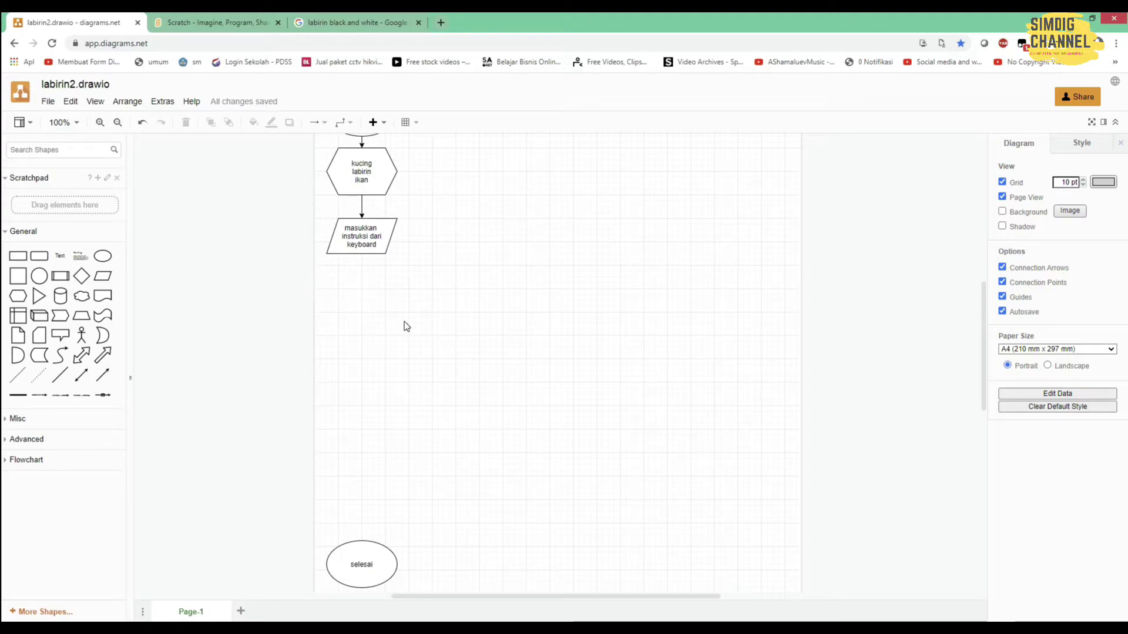
# Add a decision diamond below the parallelogram, linked from it by an arrow.
pyautogui.scroll(2, 406, 321)
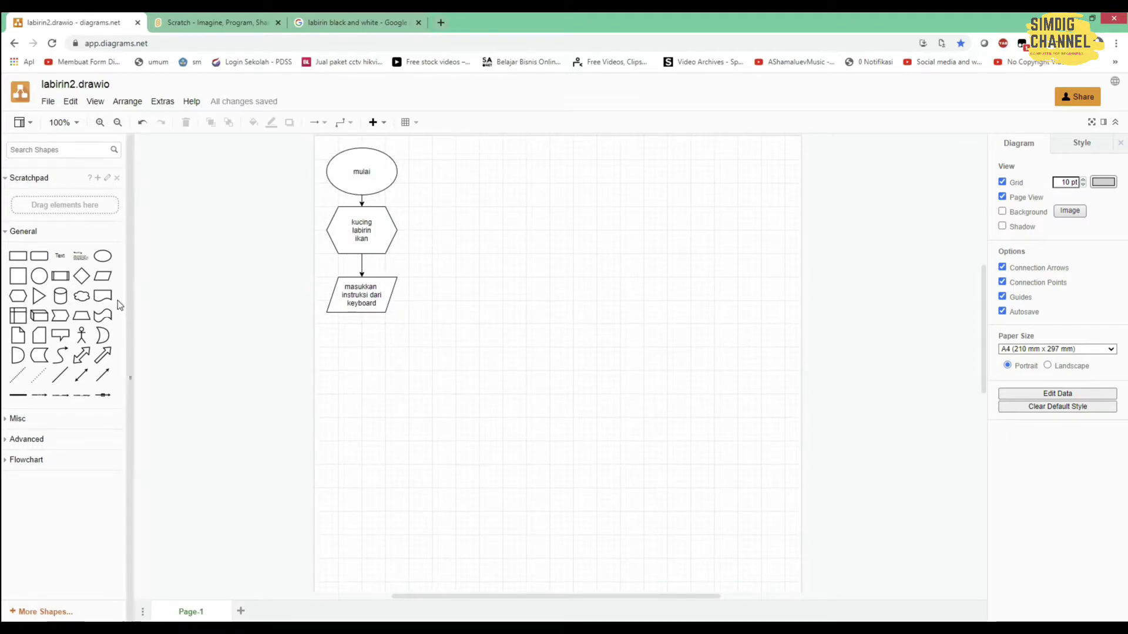
pyautogui.moveTo(81, 275); pyautogui.dragTo(337, 330)
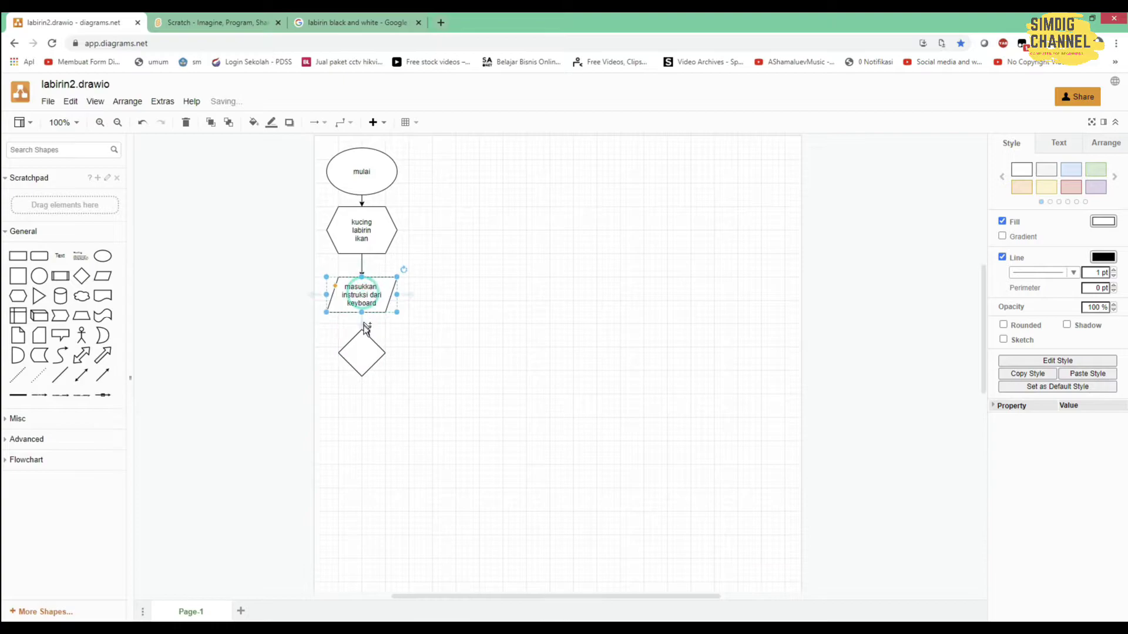
pyautogui.click(364, 324)
pyautogui.click(600, 331)
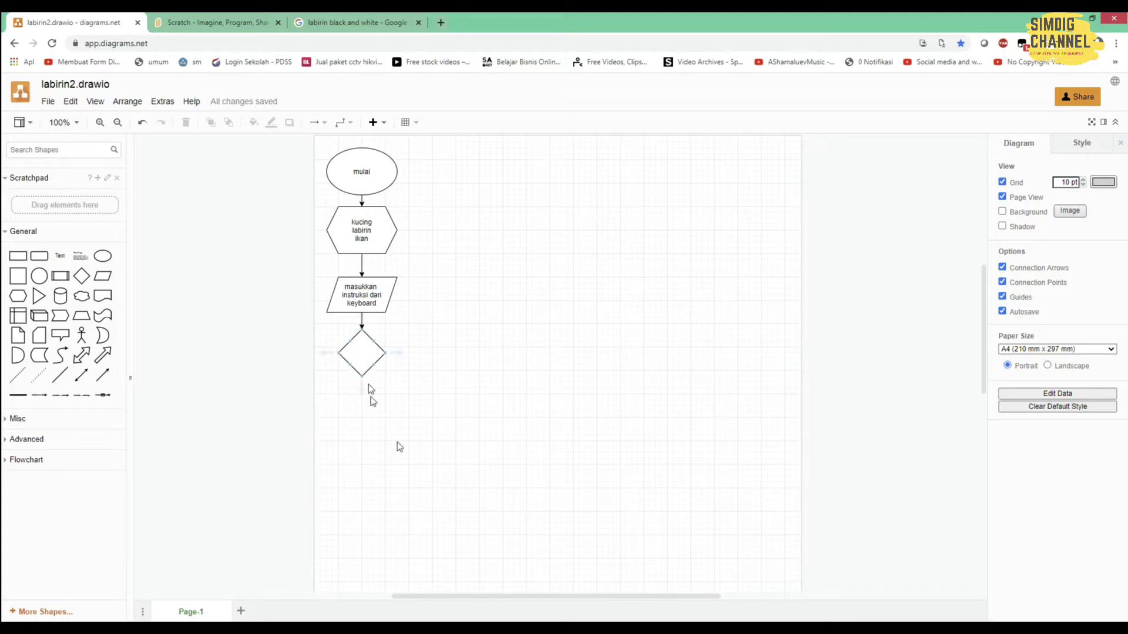
# Consult item 3 of the Notepad algorithm on the cat's movement, and label the diamond "up?".
pyautogui.click(705, 620)
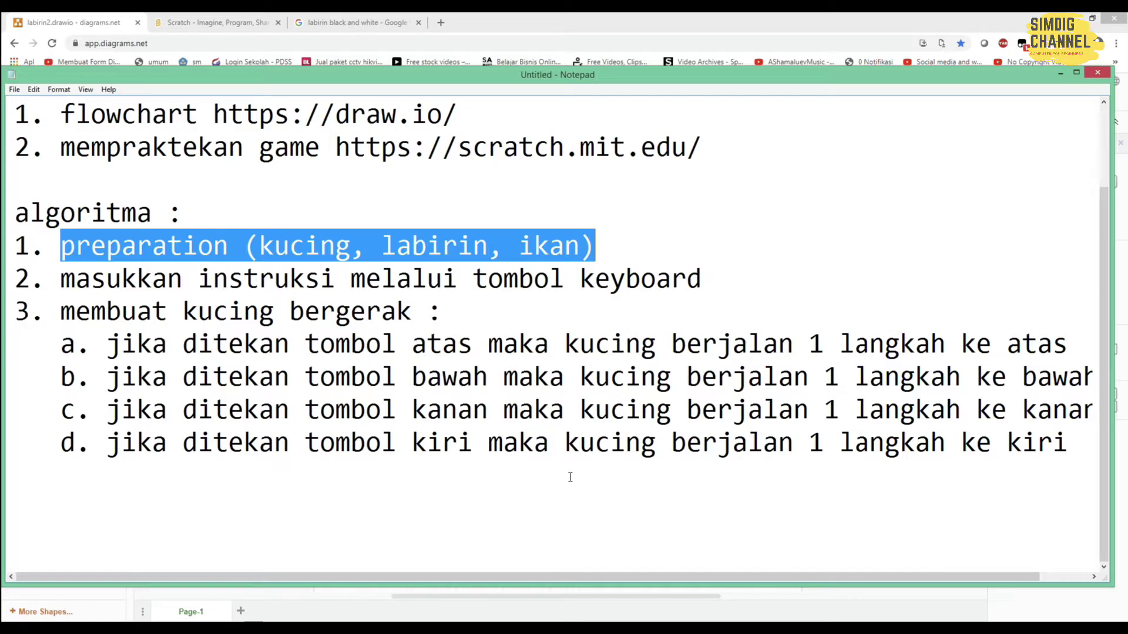
pyautogui.click(678, 592)
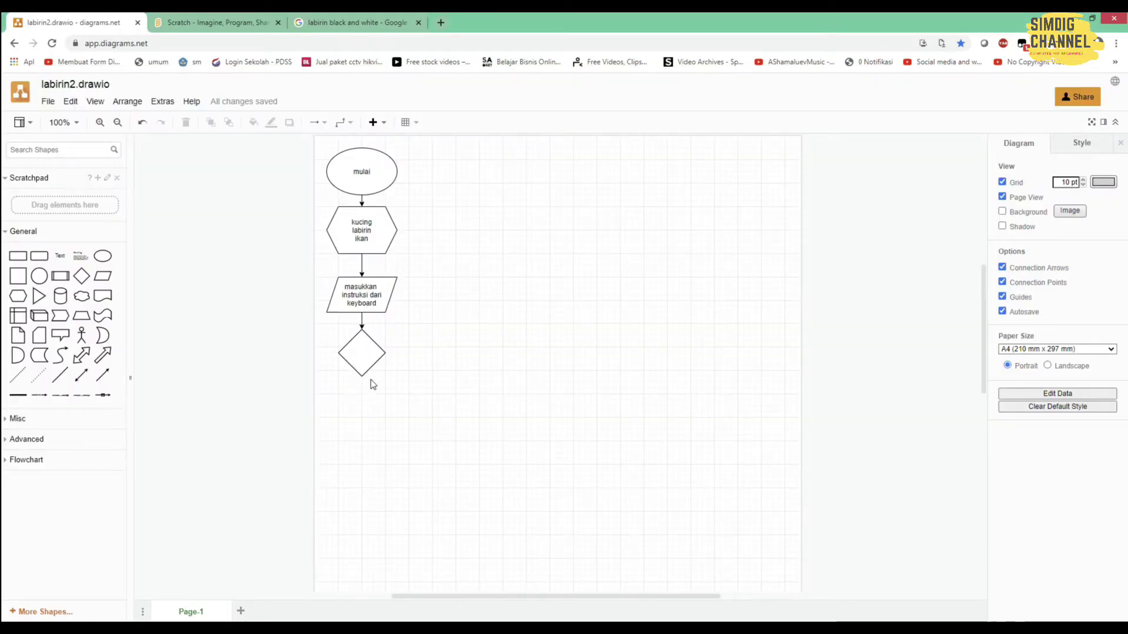
pyautogui.doubleClick(364, 351)
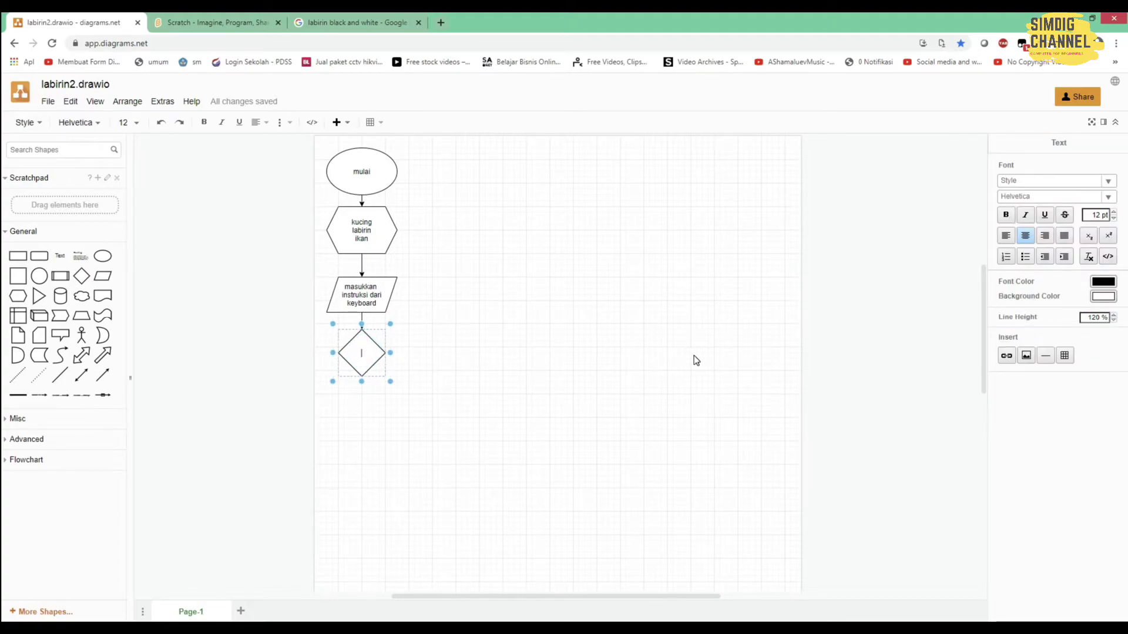
pyautogui.write('up')
pyautogui.click(424, 433)
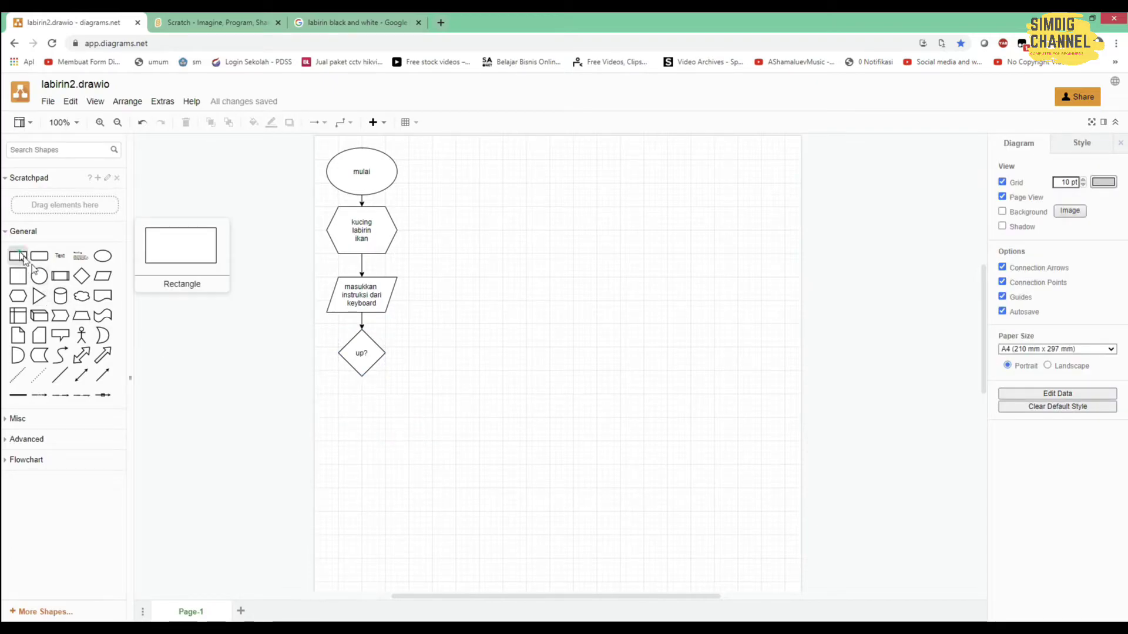
# Add a rectangle to the right of the "up?" diamond, linked from it by an arrow labelled "ya".
pyautogui.moveTo(17, 256); pyautogui.dragTo(473, 361)
pyautogui.click(367, 350)
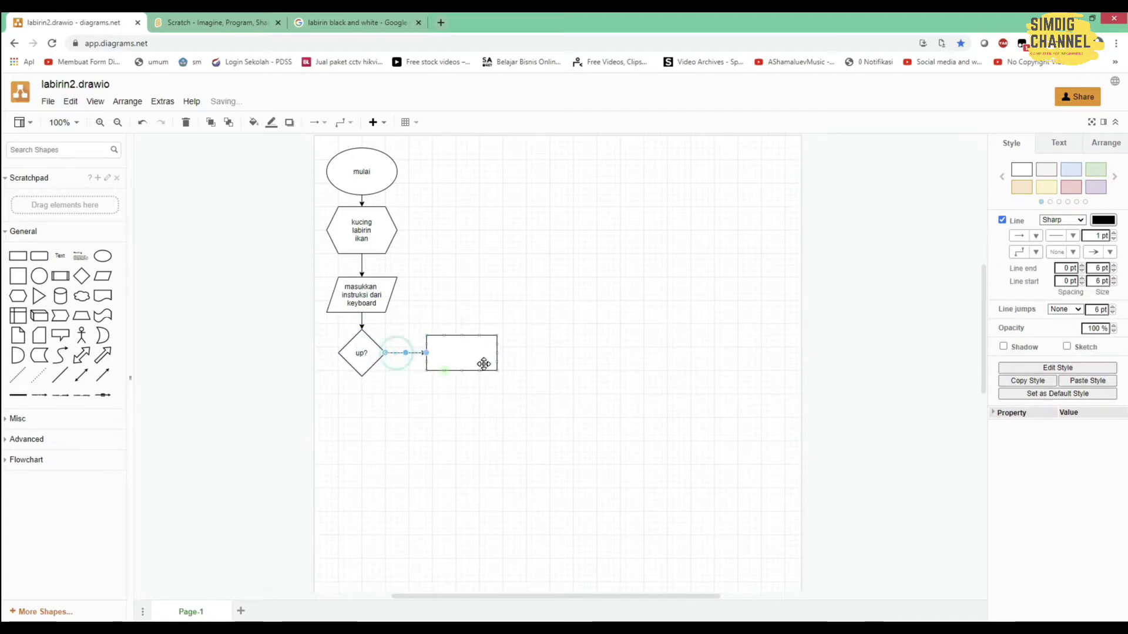
pyautogui.doubleClick(404, 352)
pyautogui.write('ya')
pyautogui.click(488, 428)
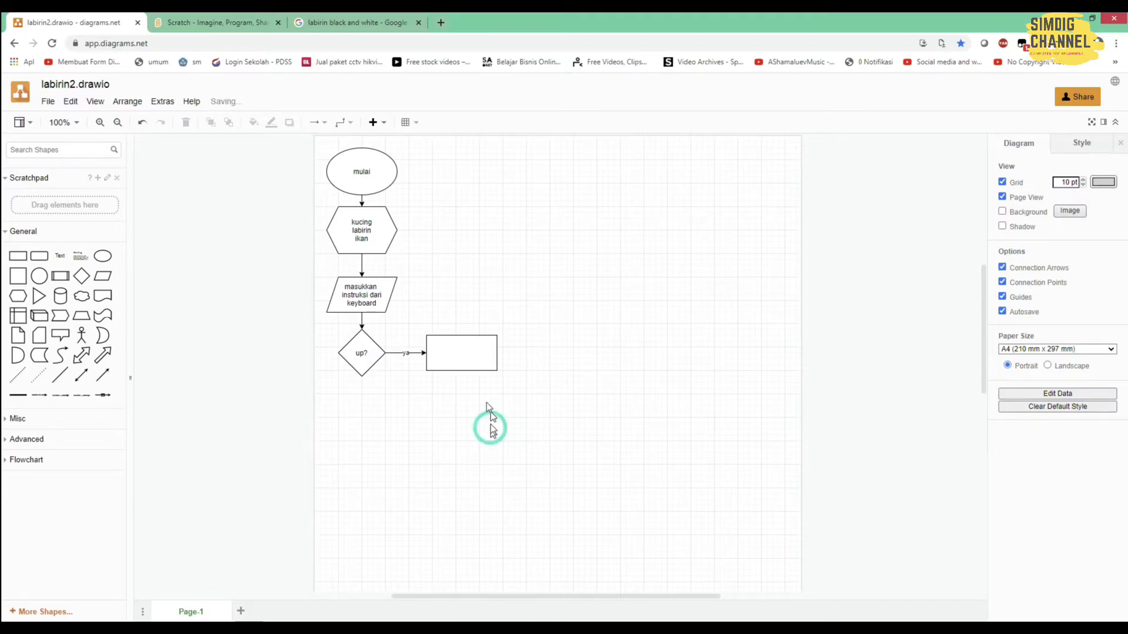
# Label the rectangle beside the "up?" diamond "kucing berjalan 1 langkah ke atas".
pyautogui.click(461, 346)
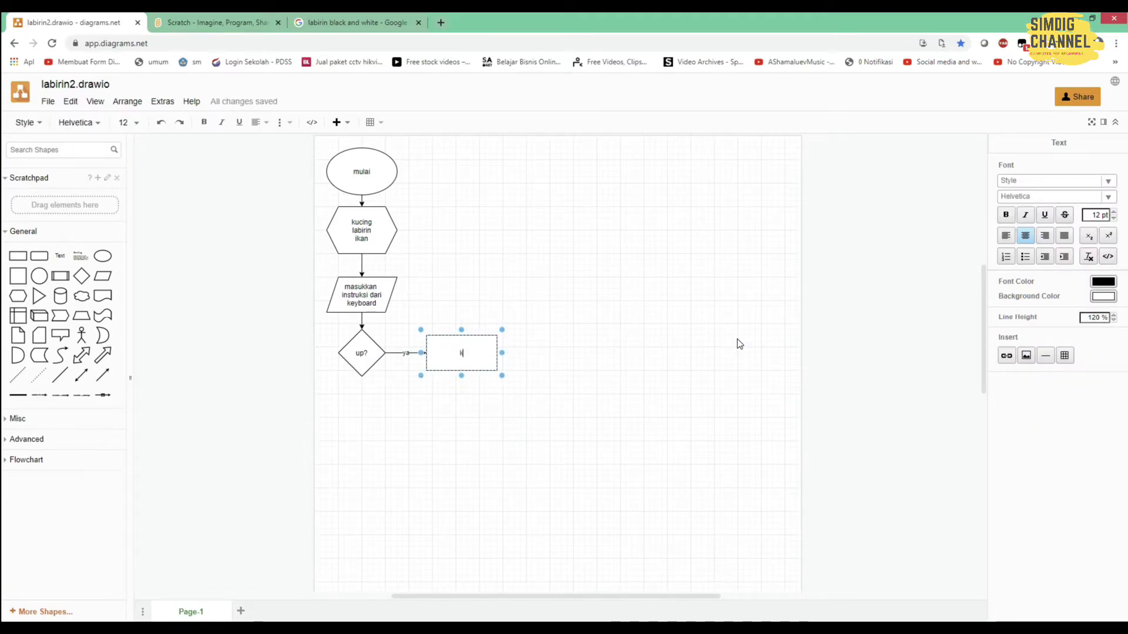
pyautogui.write('kucing berjalan 1 langka')
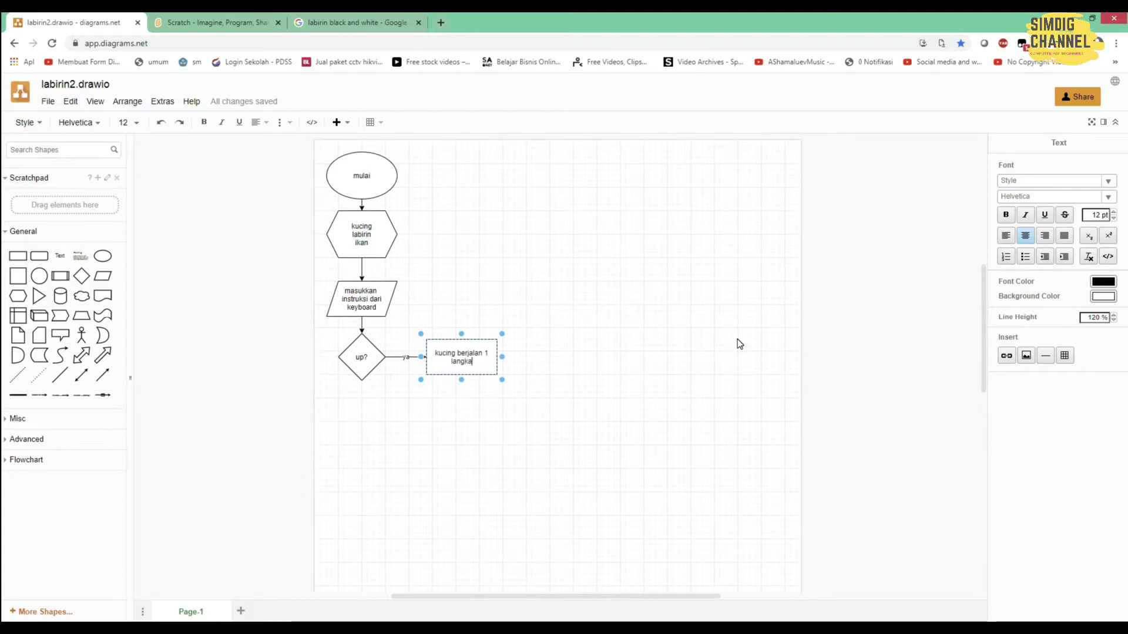
pyautogui.write('h ke atas')
pyautogui.click(672, 402)
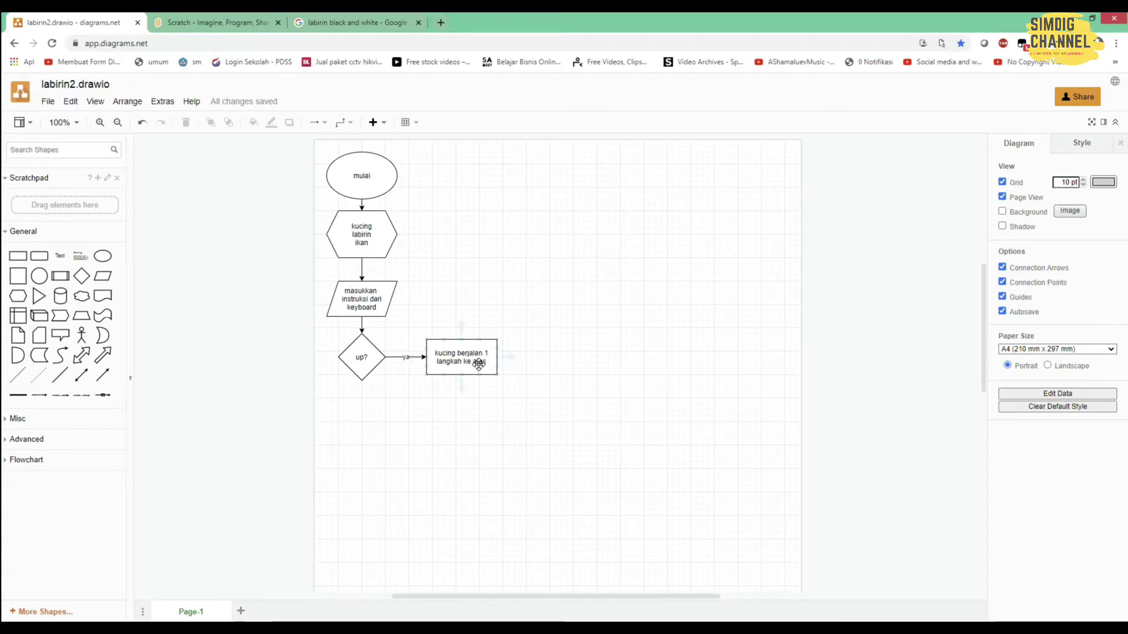
# Switch to the Scratch project, look through the cat, maze and fish sprites, and select the cat sprite for coding.
pyautogui.click(213, 20)
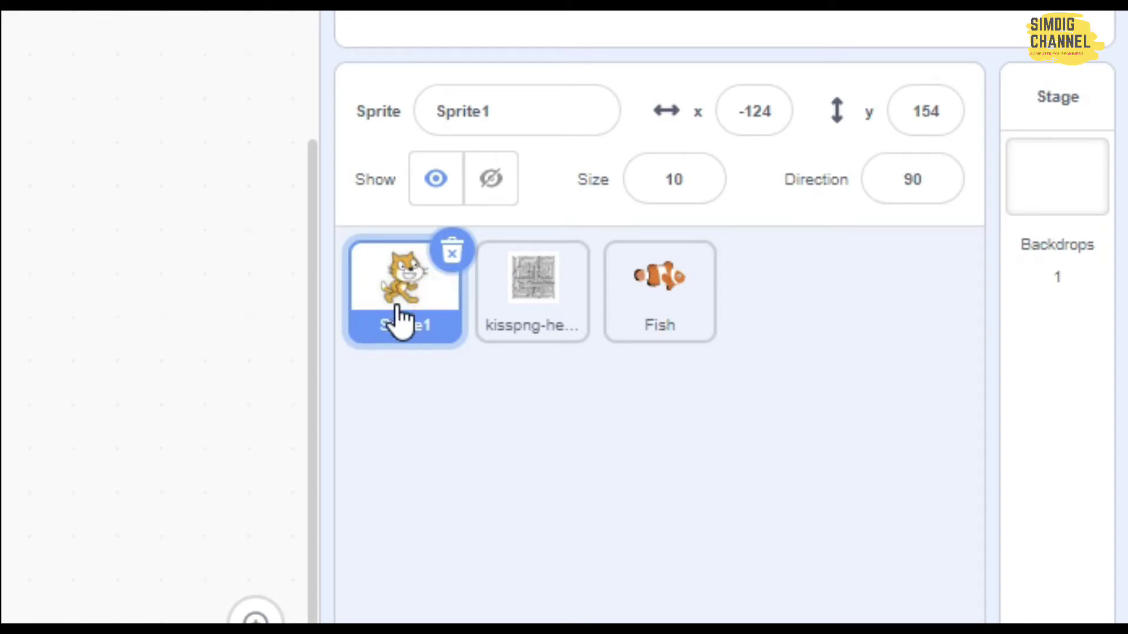
pyautogui.click(403, 268)
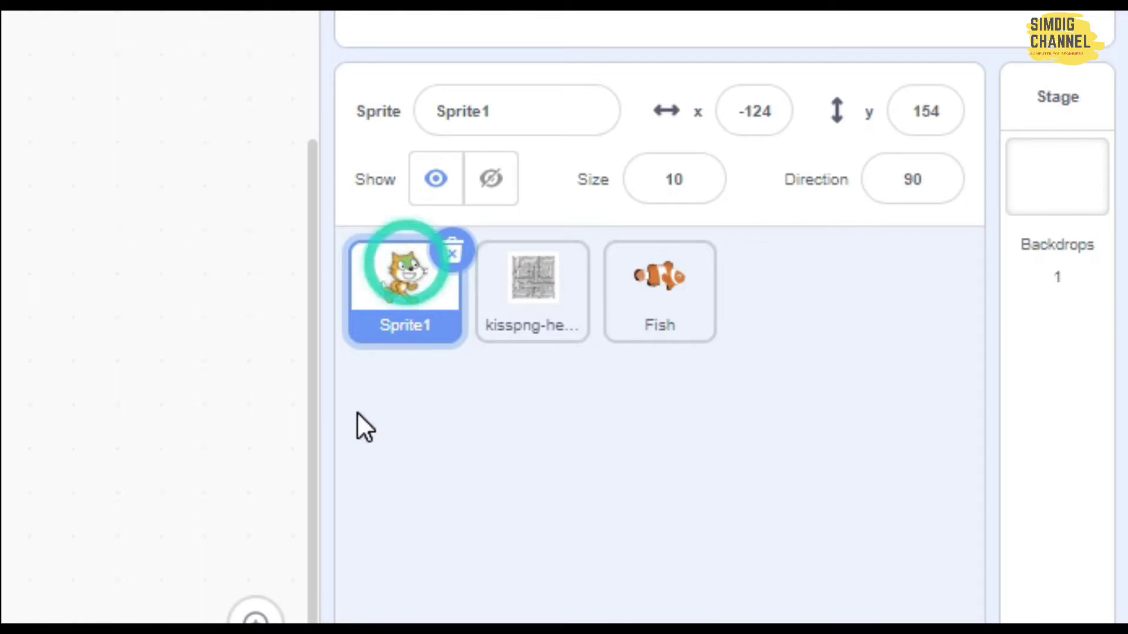
pyautogui.click(676, 302)
pyautogui.click(518, 301)
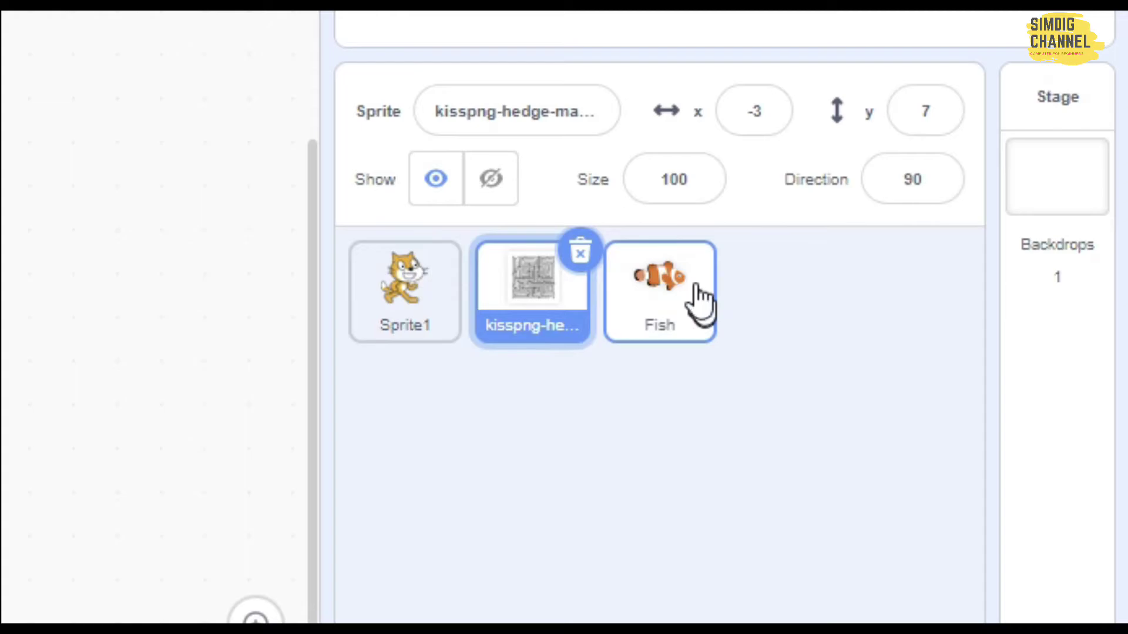
pyautogui.click(403, 306)
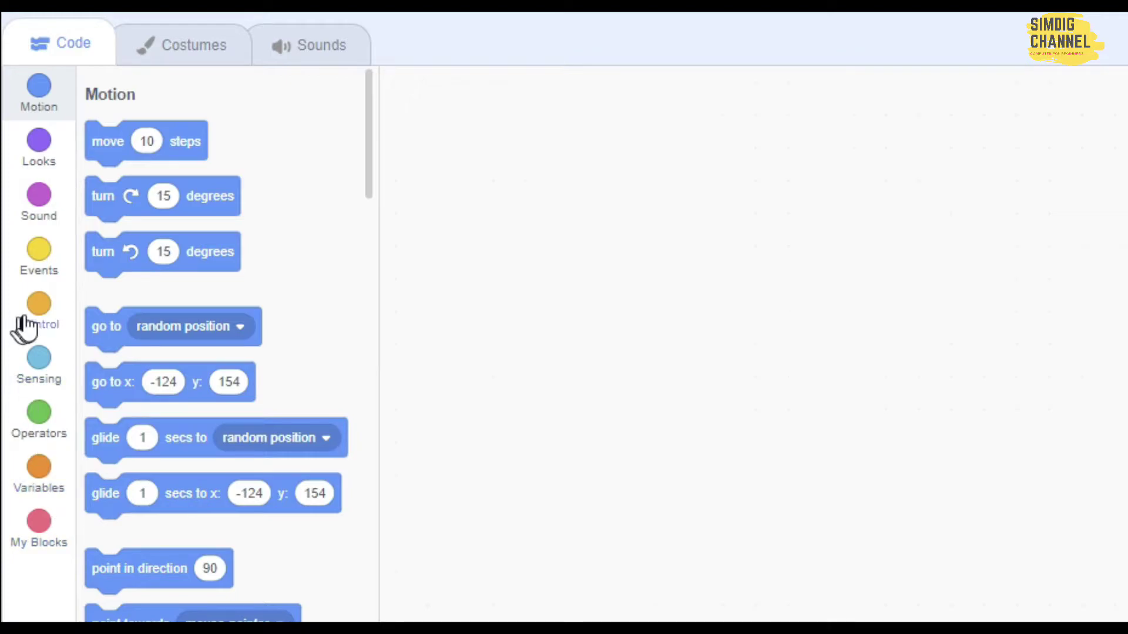
# Add a "when green flag clicked" event block to the cat sprite's script, near the upper part of the code area.
pyautogui.click(37, 305)
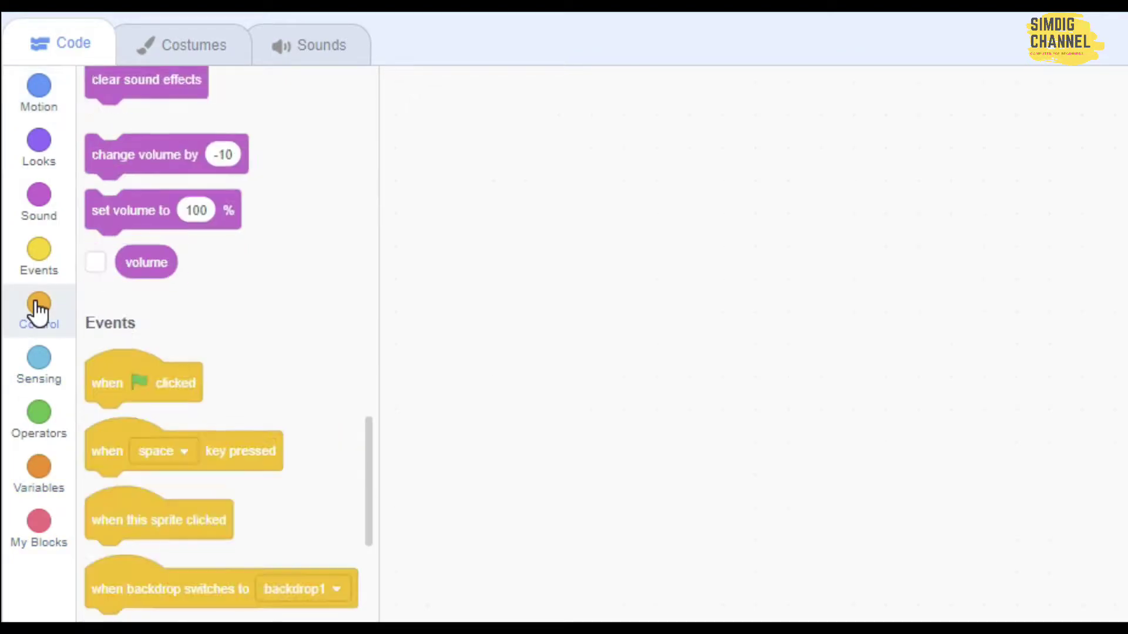
pyautogui.scroll(10, 209, 307)
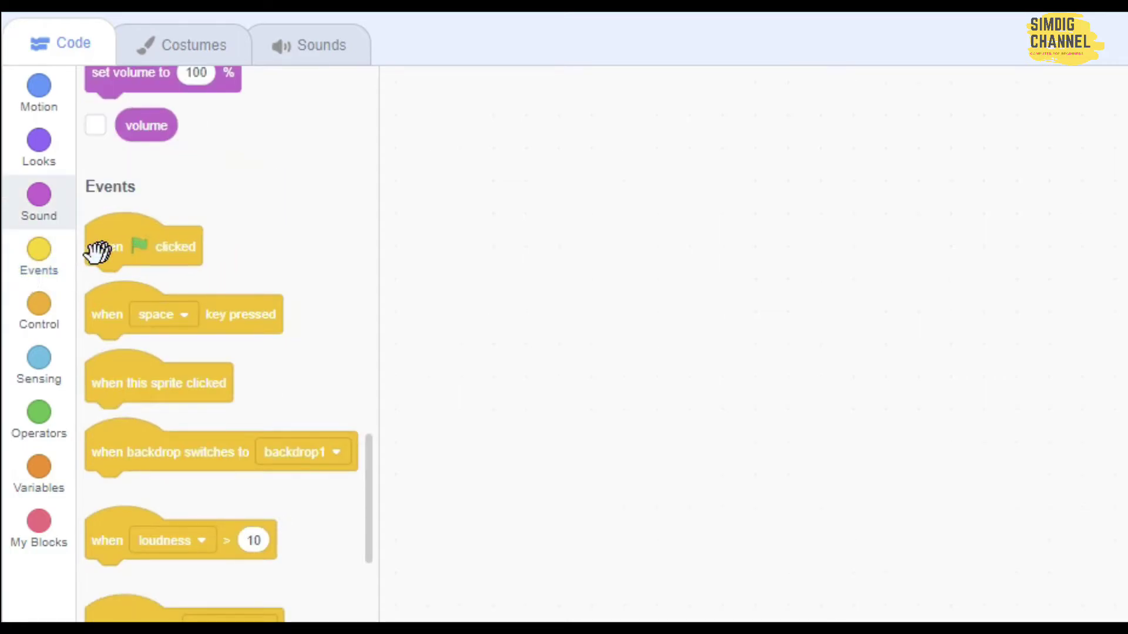
pyautogui.click(42, 259)
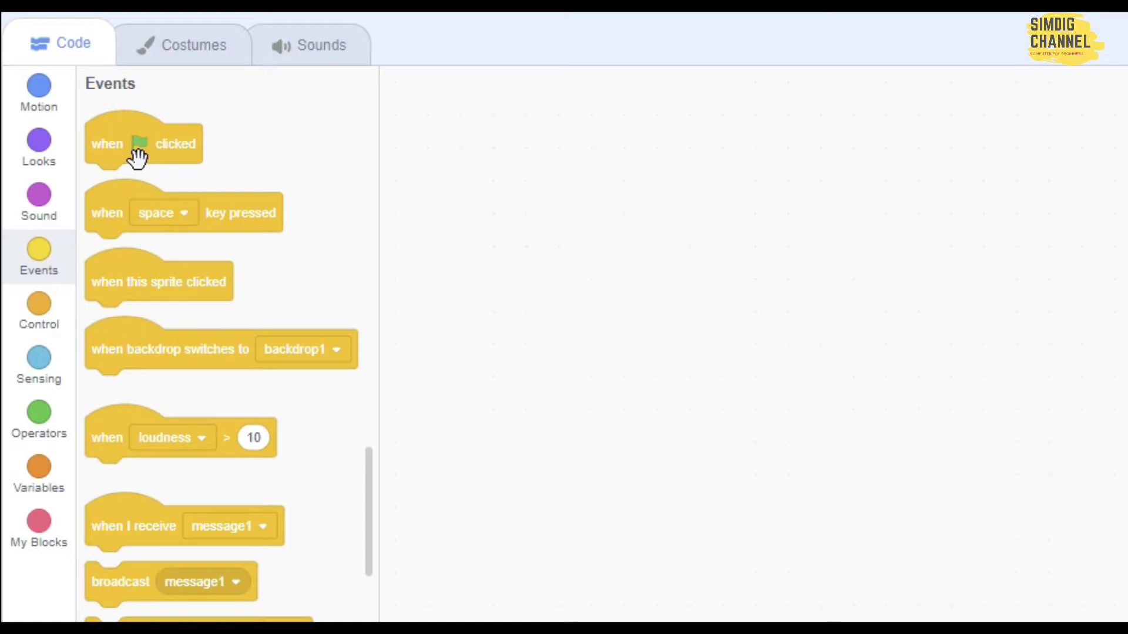
pyautogui.moveTo(129, 144); pyautogui.dragTo(450, 198)
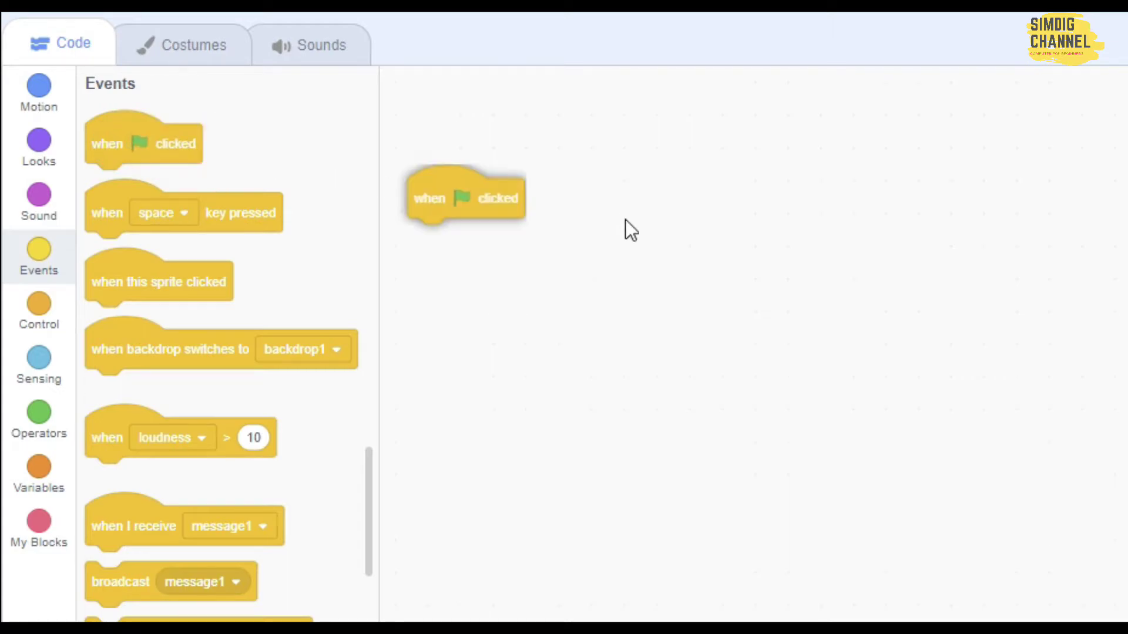
pyautogui.moveTo(625, 220); pyautogui.dragTo(591, 204)
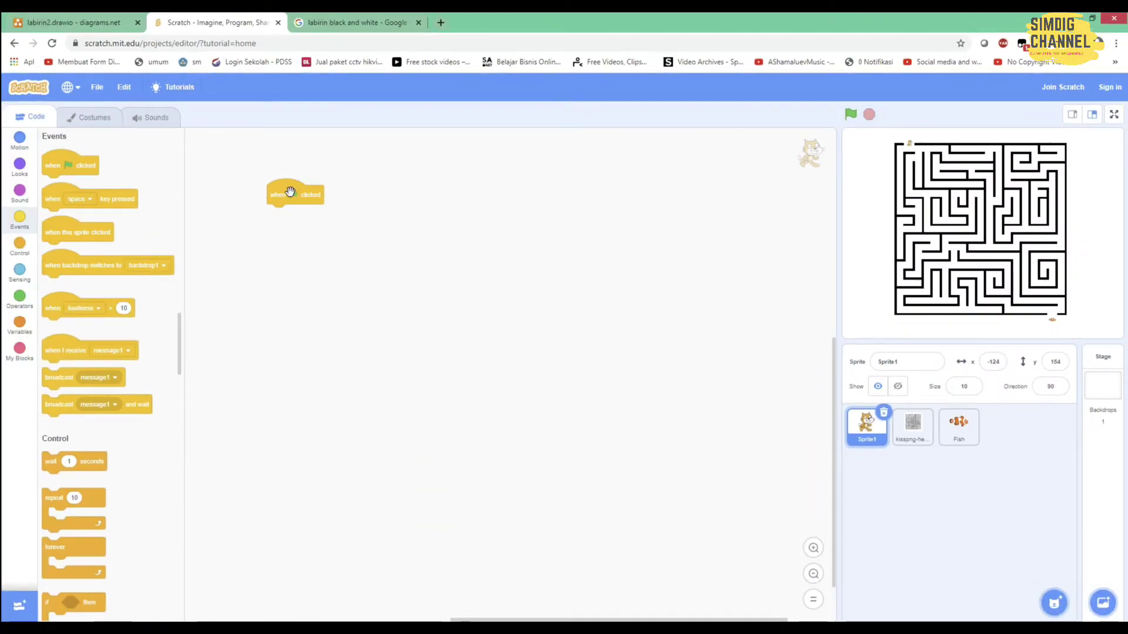
pyautogui.moveTo(290, 191); pyautogui.dragTo(254, 193)
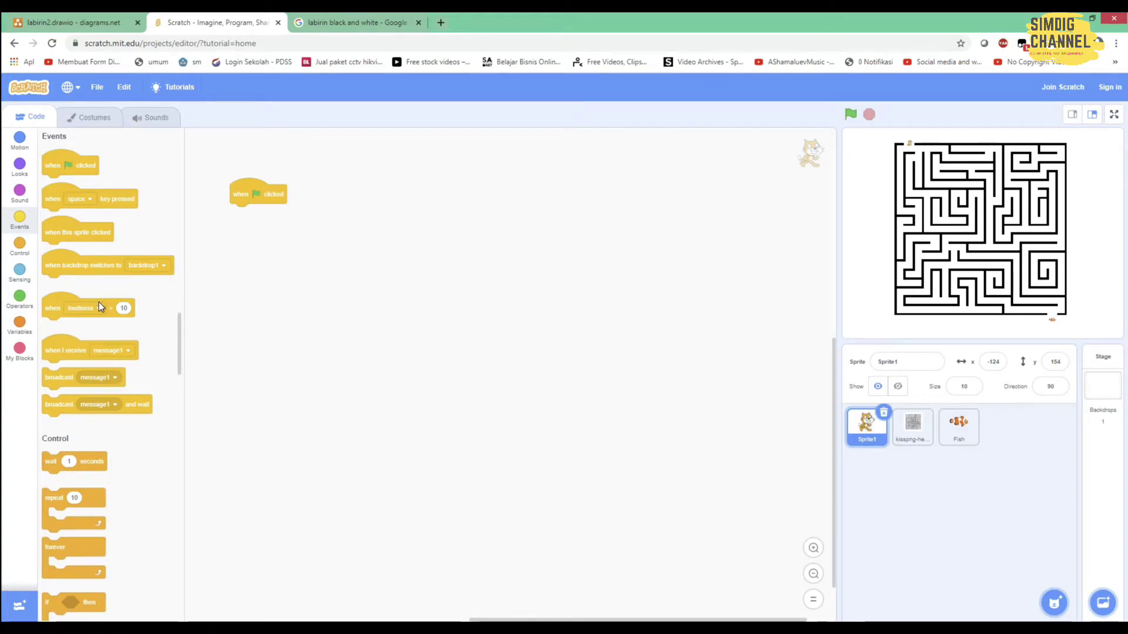
# Attach a forever loop beneath the green-flag block, and check the "up?" decision in the labirin2 flowchart before returning to the Scratch code.
pyautogui.scroll(-6, 100, 305)
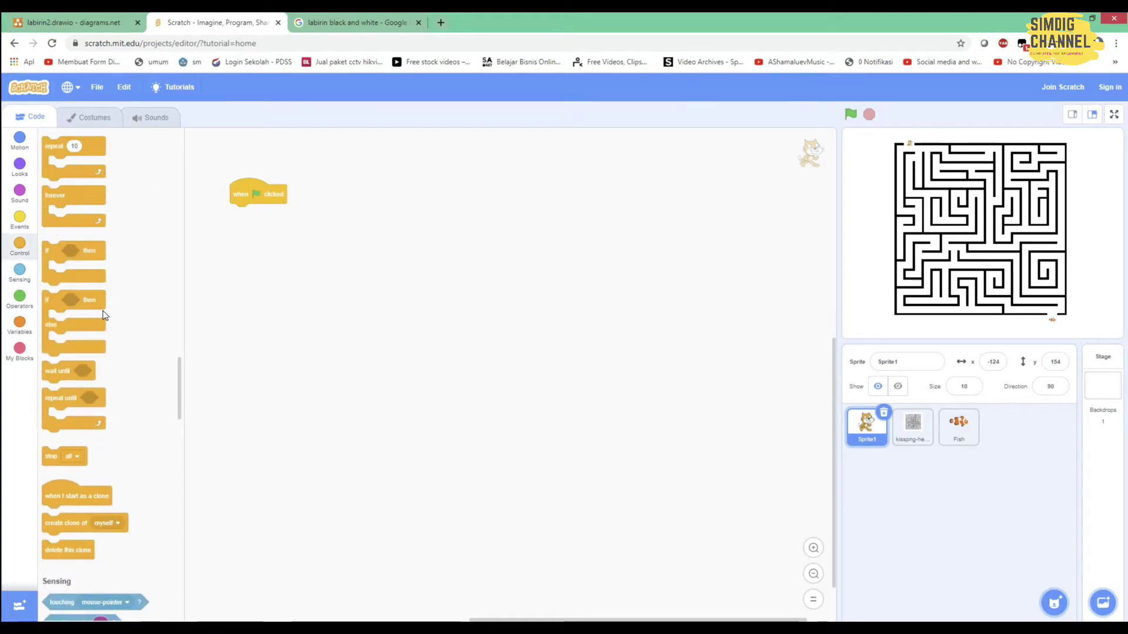
pyautogui.click(30, 243)
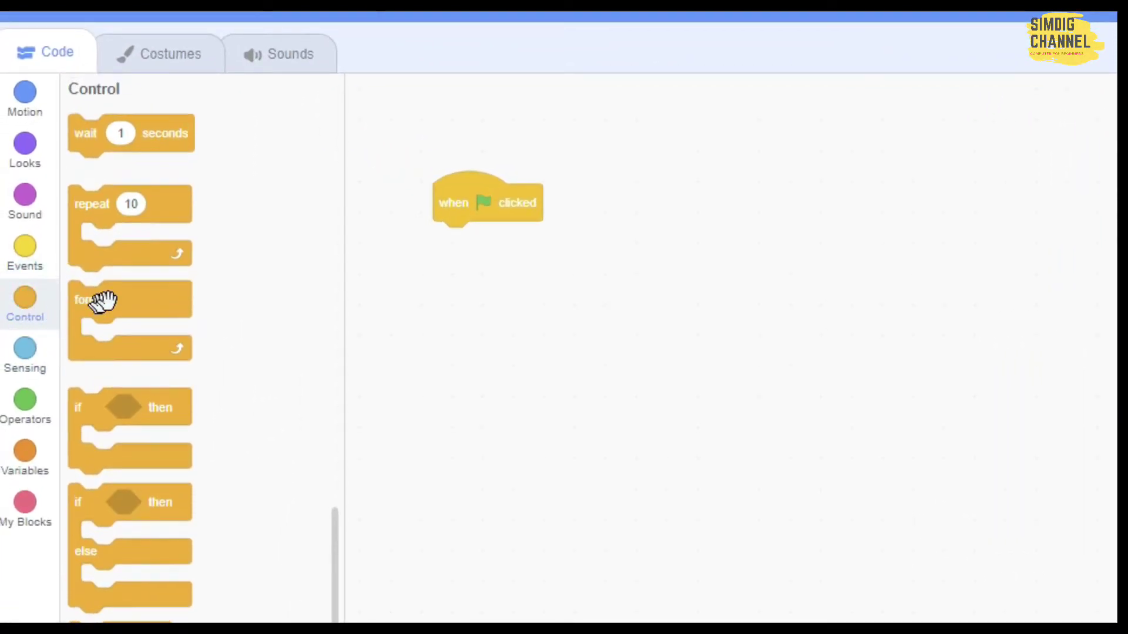
pyautogui.moveTo(137, 302); pyautogui.dragTo(502, 245)
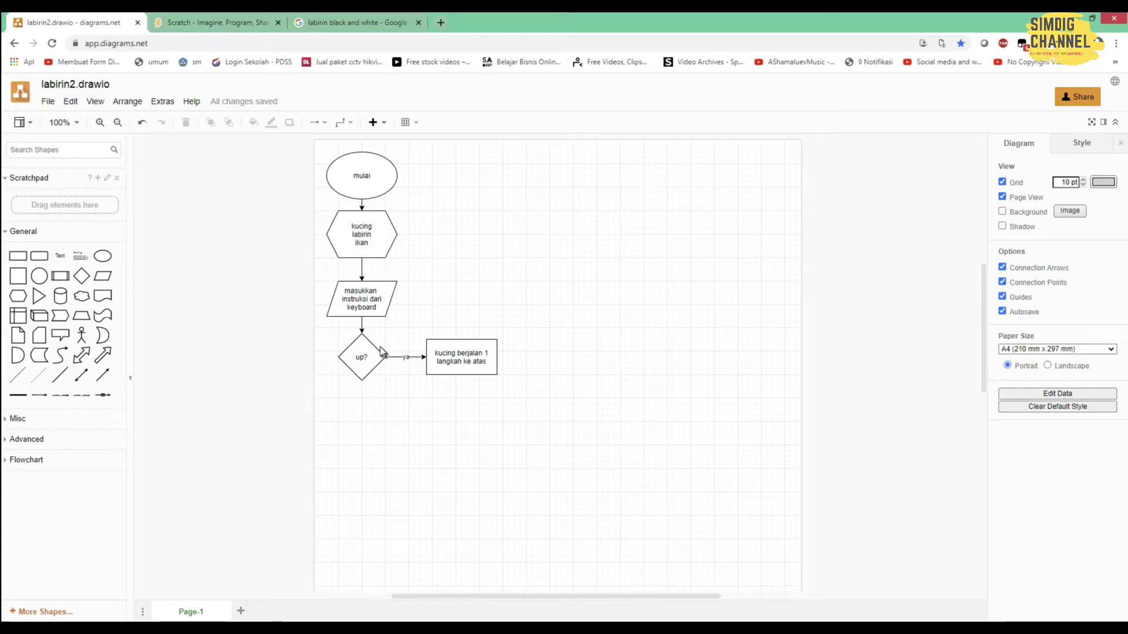
pyautogui.click(213, 22)
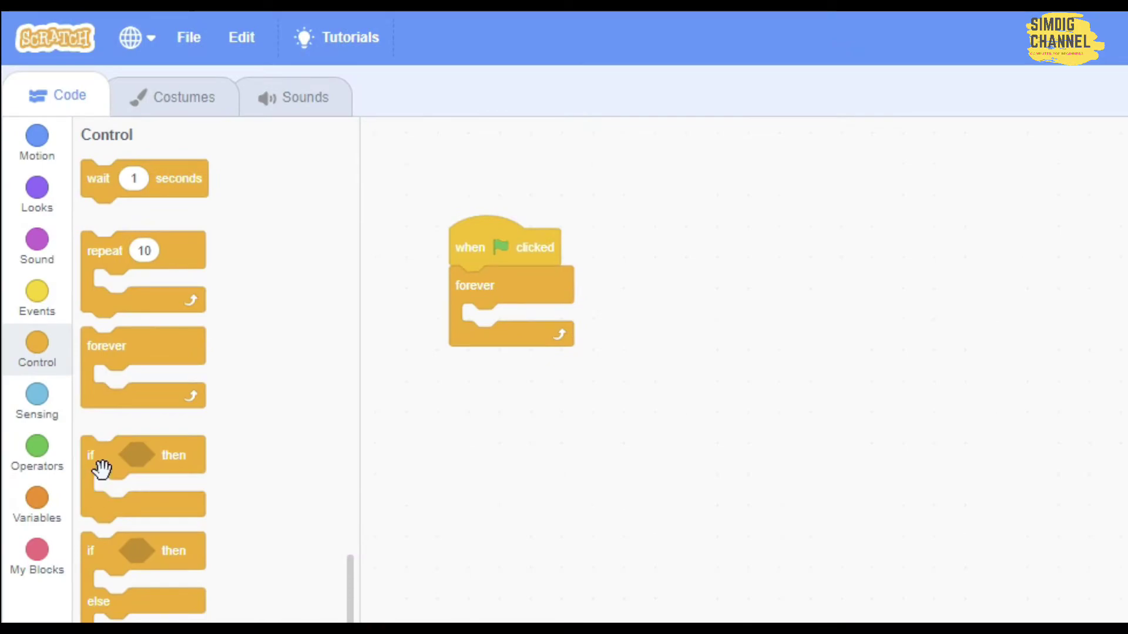
# Place an if-then block inside the cat's forever loop, and check the movement rules in the Notepad algorithm before returning to Scratch.
pyautogui.moveTo(102, 469); pyautogui.dragTo(483, 325)
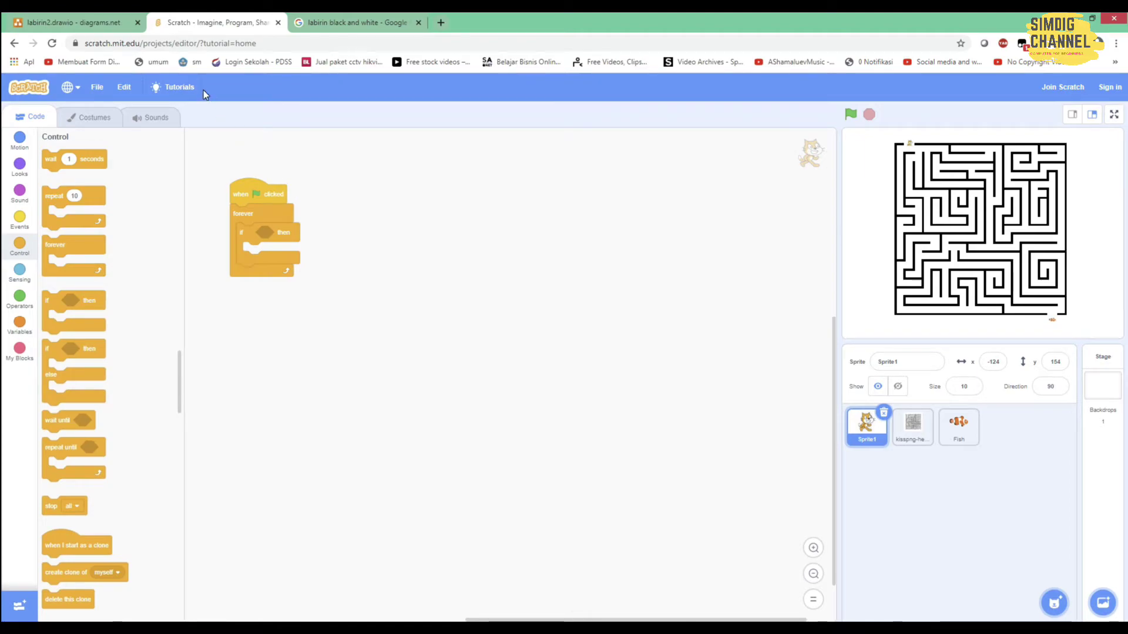
pyautogui.click(639, 621)
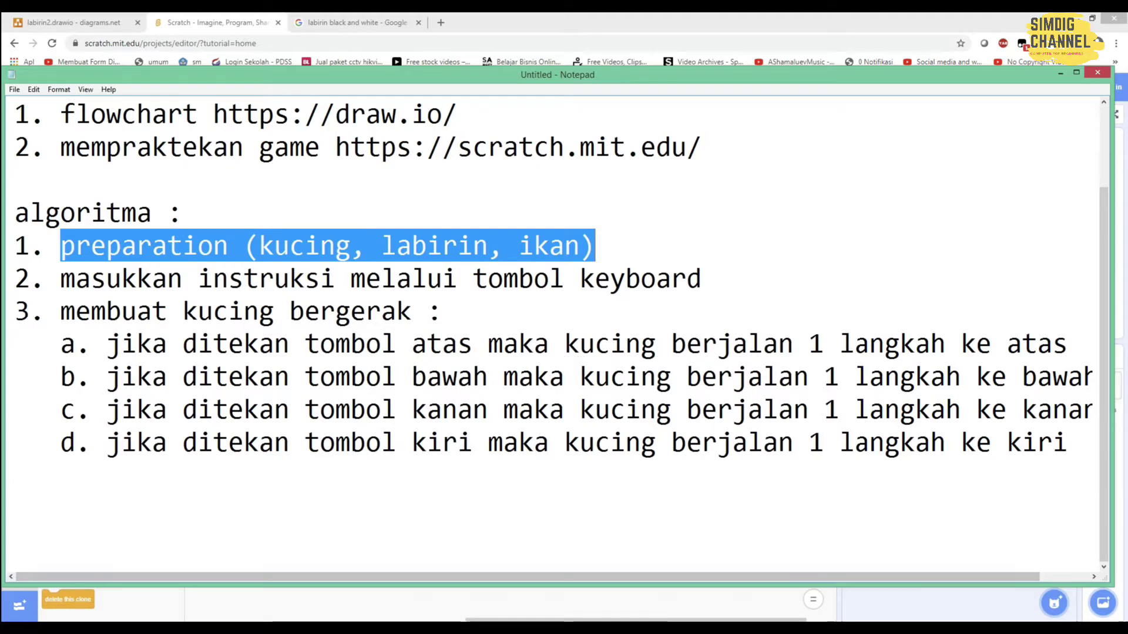
pyautogui.click(639, 621)
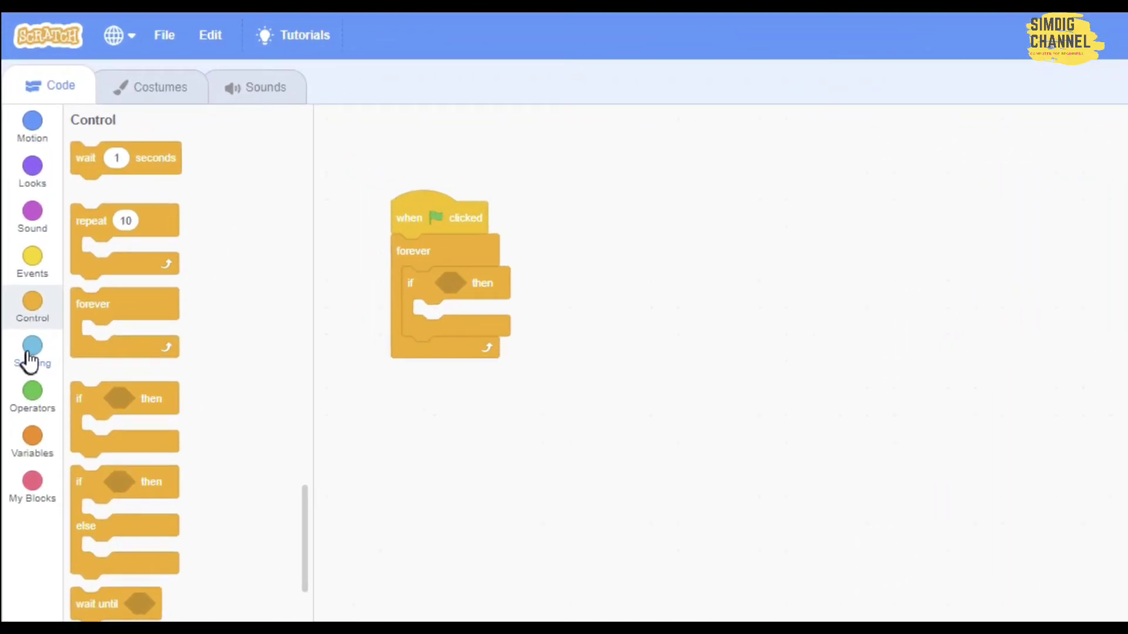
# Give the if block a "key pressed?" sensing condition set to up arrow.
pyautogui.click(31, 360)
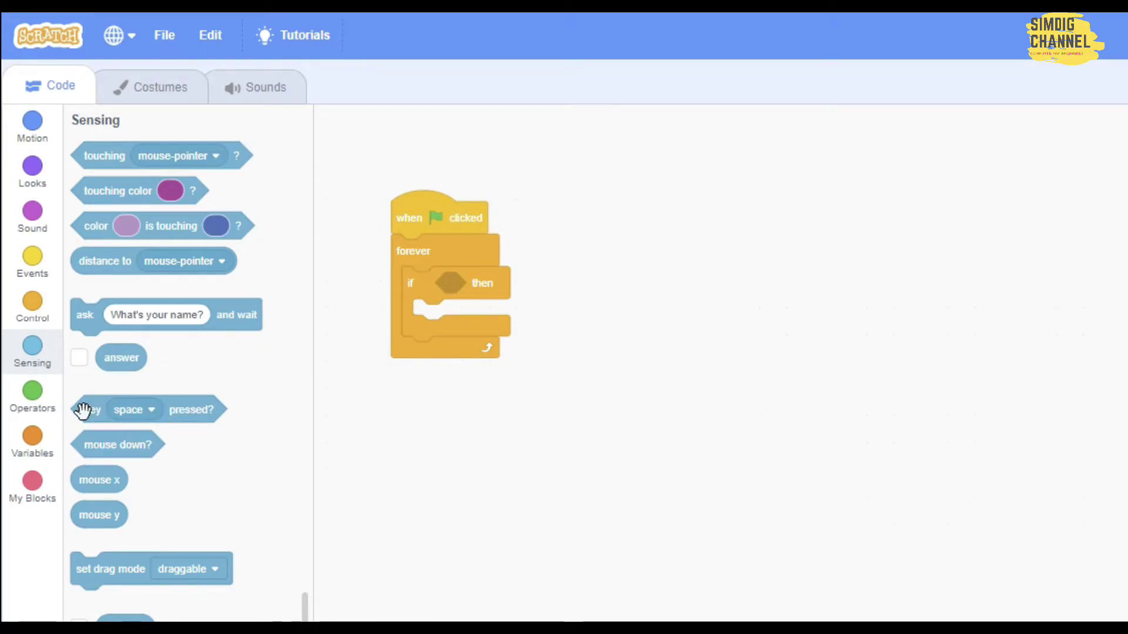
pyautogui.moveTo(85, 411); pyautogui.dragTo(411, 312)
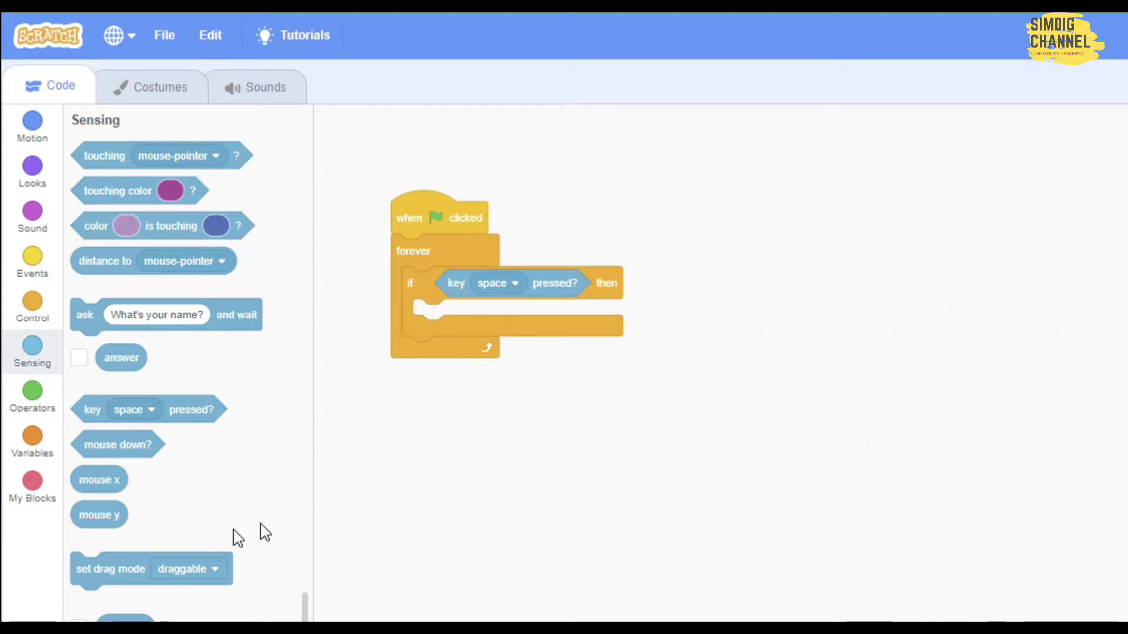
pyautogui.click(517, 287)
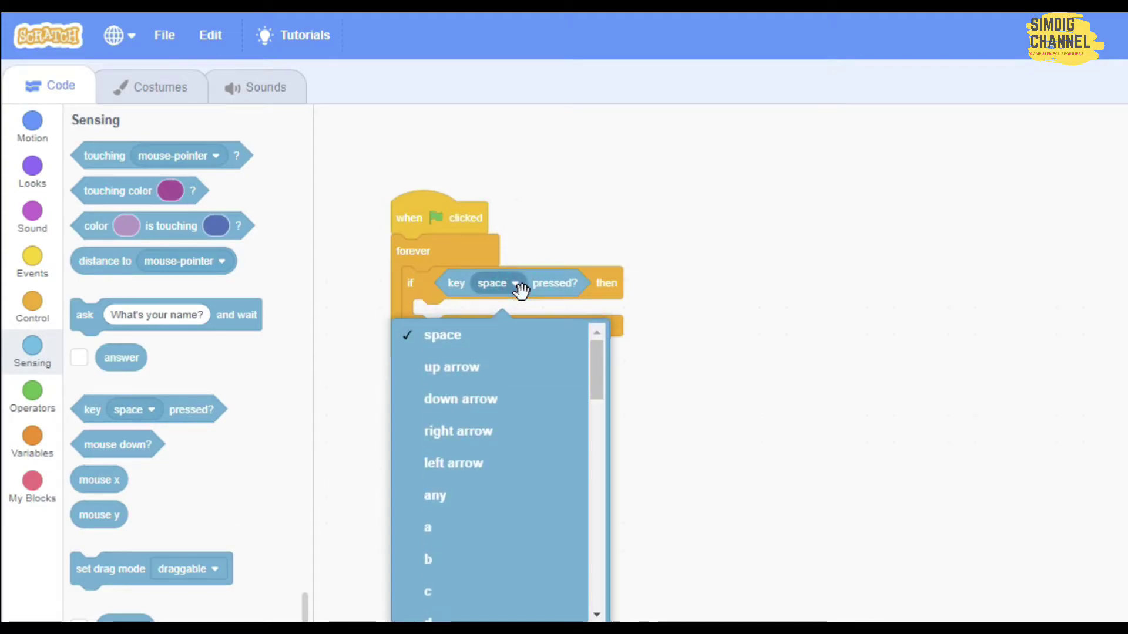
pyautogui.click(484, 365)
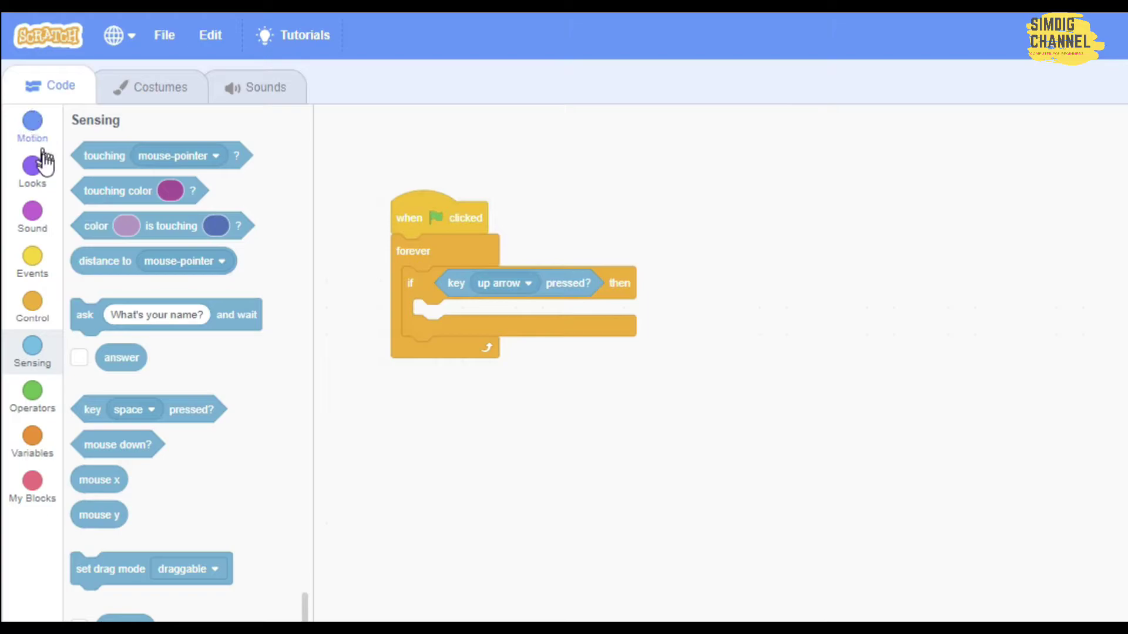
# Add a "change y by" motion block inside the up-arrow if block and set its value to 1.
pyautogui.click(32, 121)
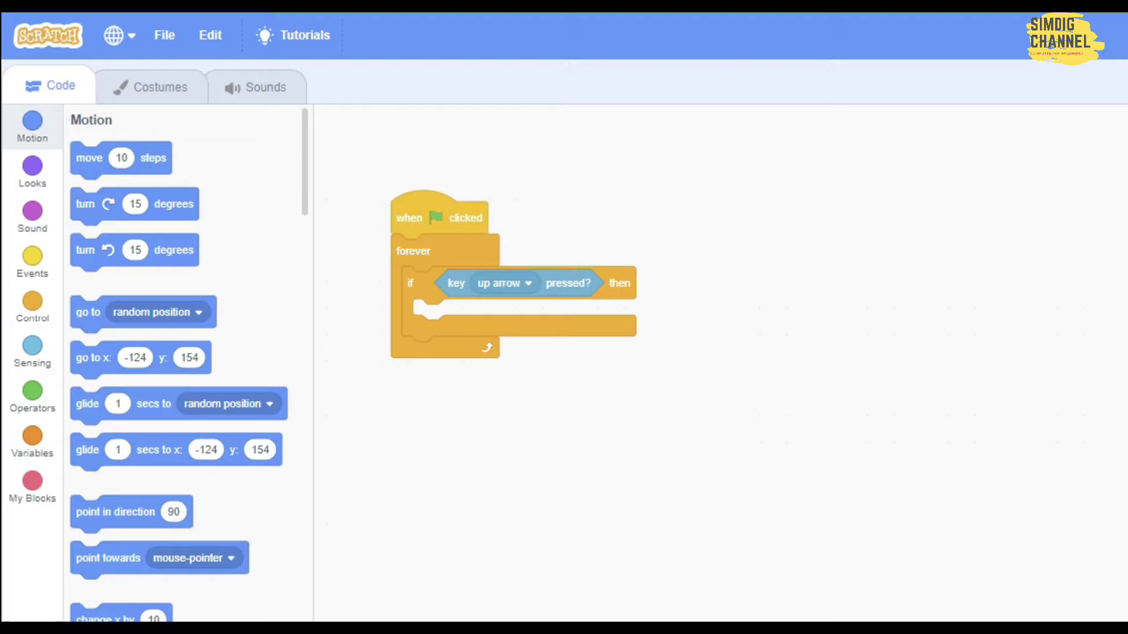
pyautogui.moveTo(640, 621); pyautogui.dragTo(441, 323)
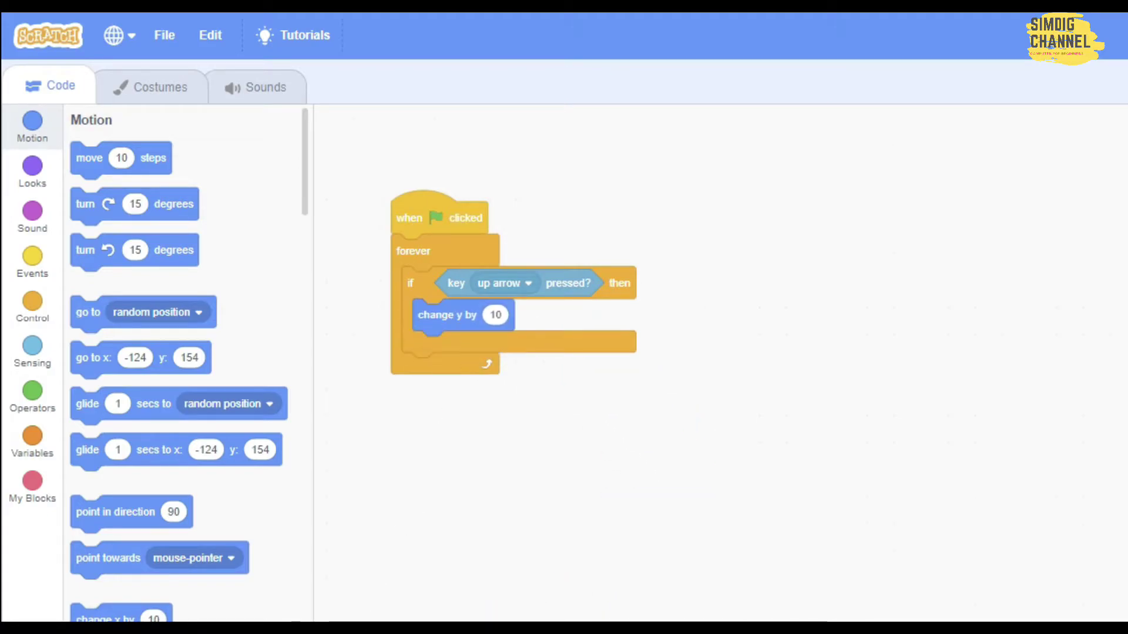
pyautogui.click(501, 316)
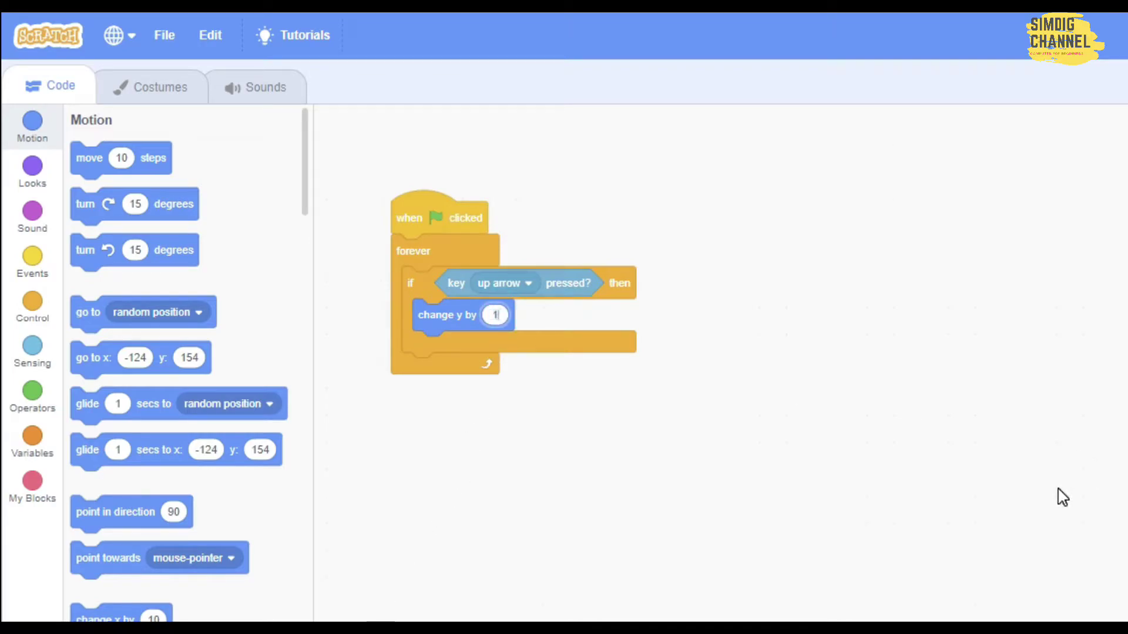
pyautogui.click(811, 503)
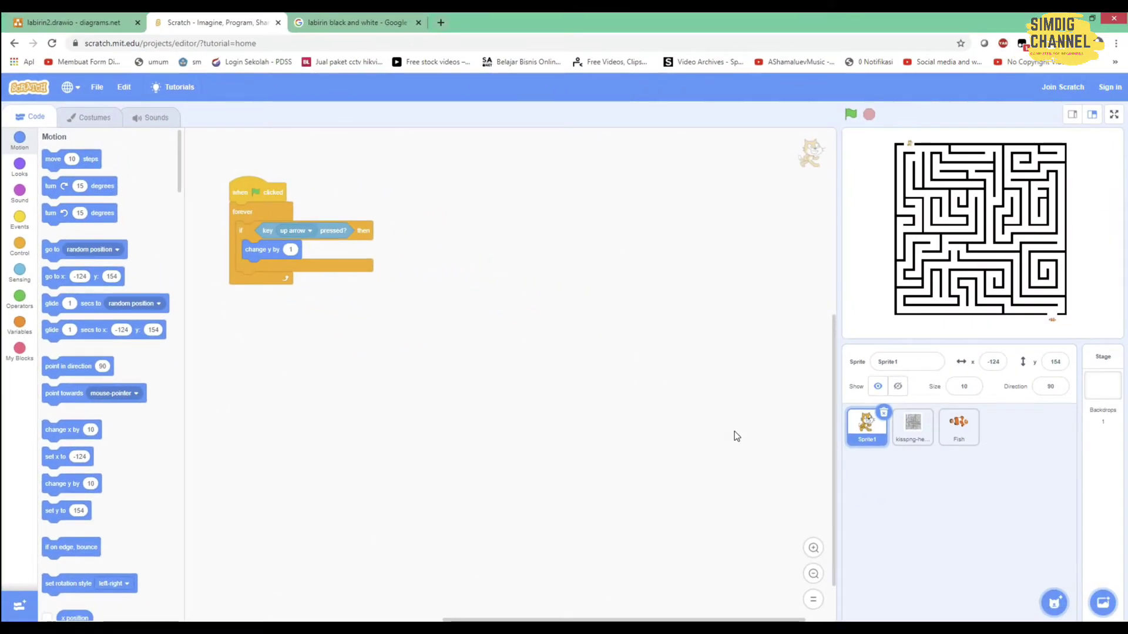
# Test the cat's upward movement in a full-screen run, and return the cat to the maze entrance at about x -126, y 154.
pyautogui.click(1114, 114)
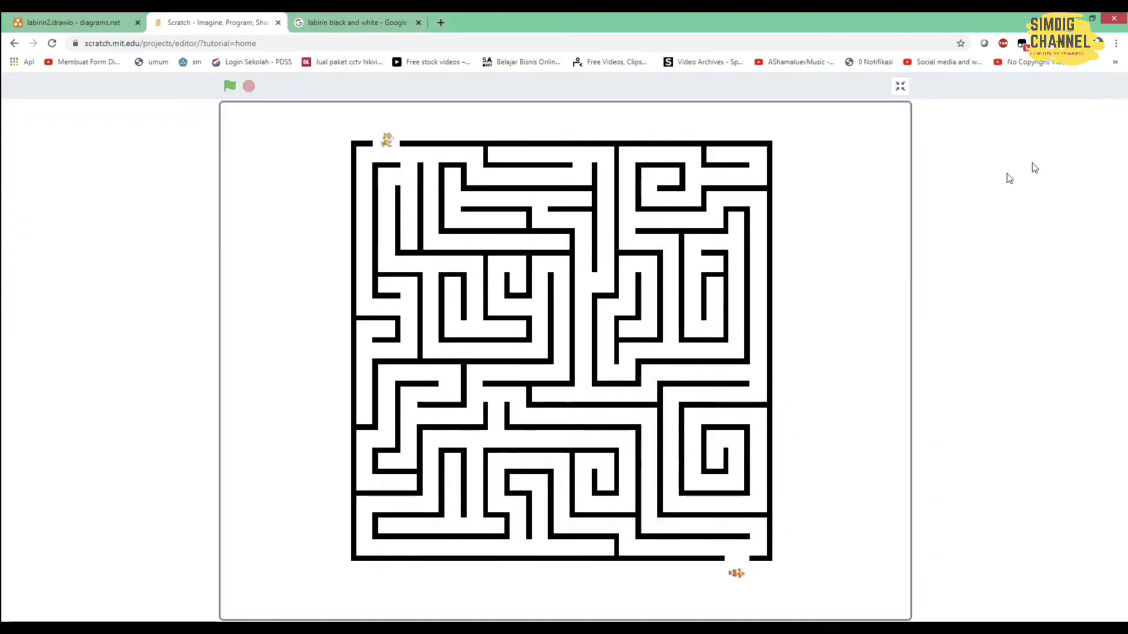
pyautogui.click(230, 88)
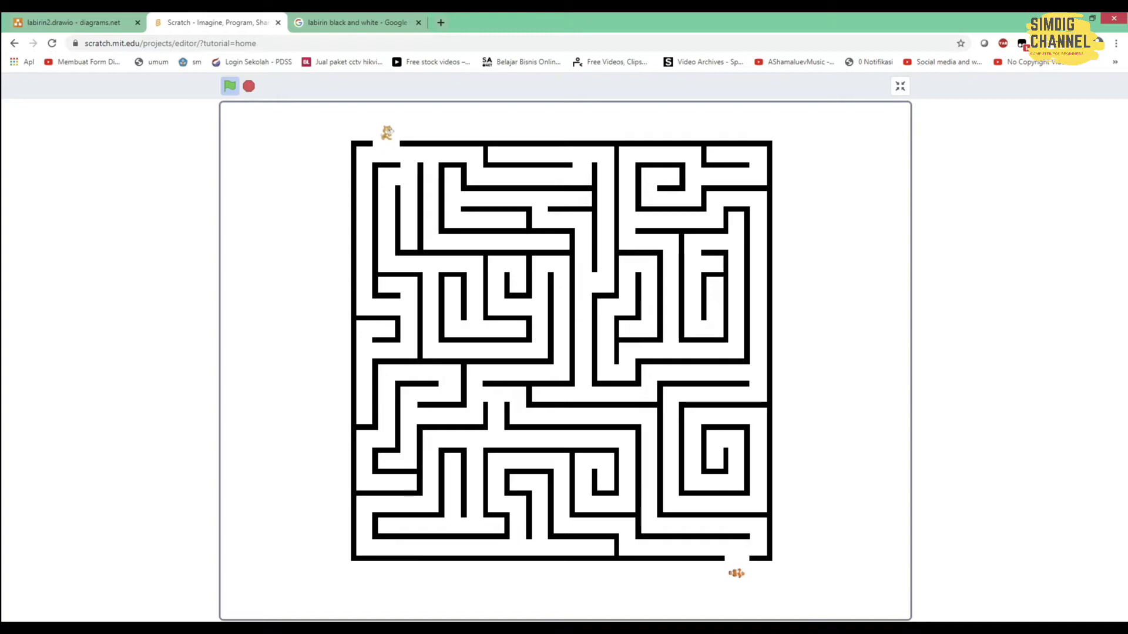
pyautogui.press('Up')
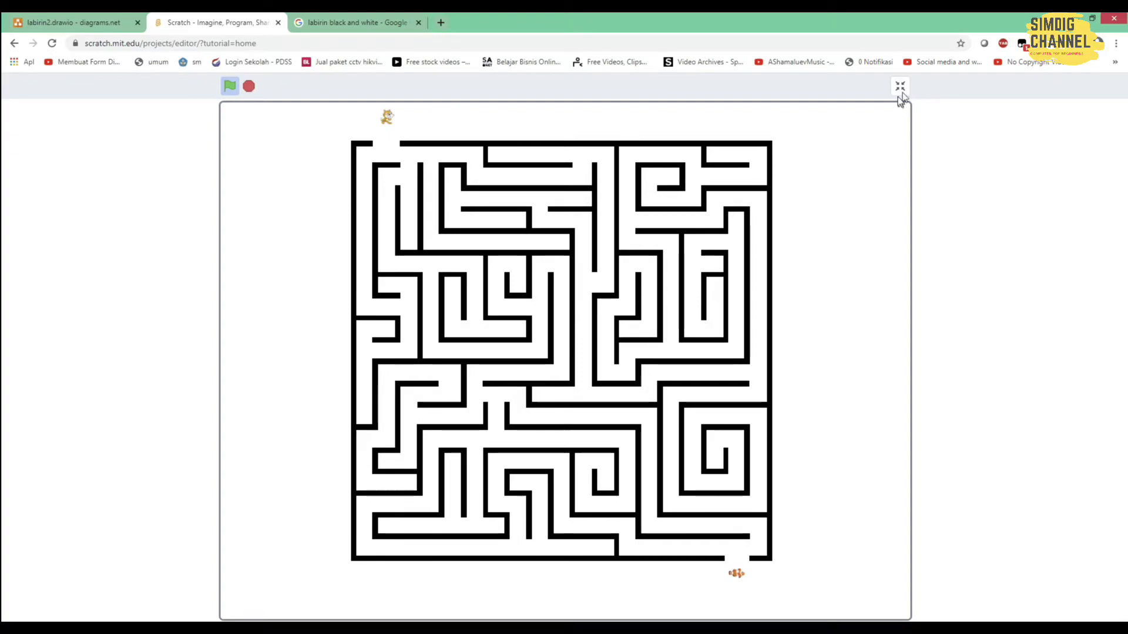
pyautogui.click(249, 87)
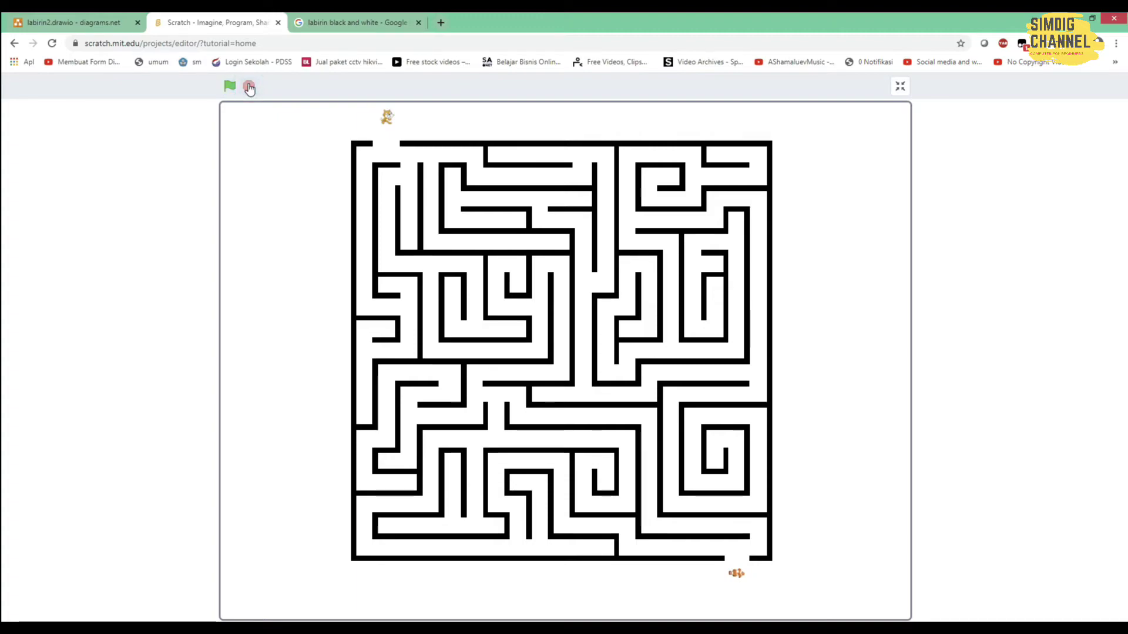
pyautogui.click(900, 86)
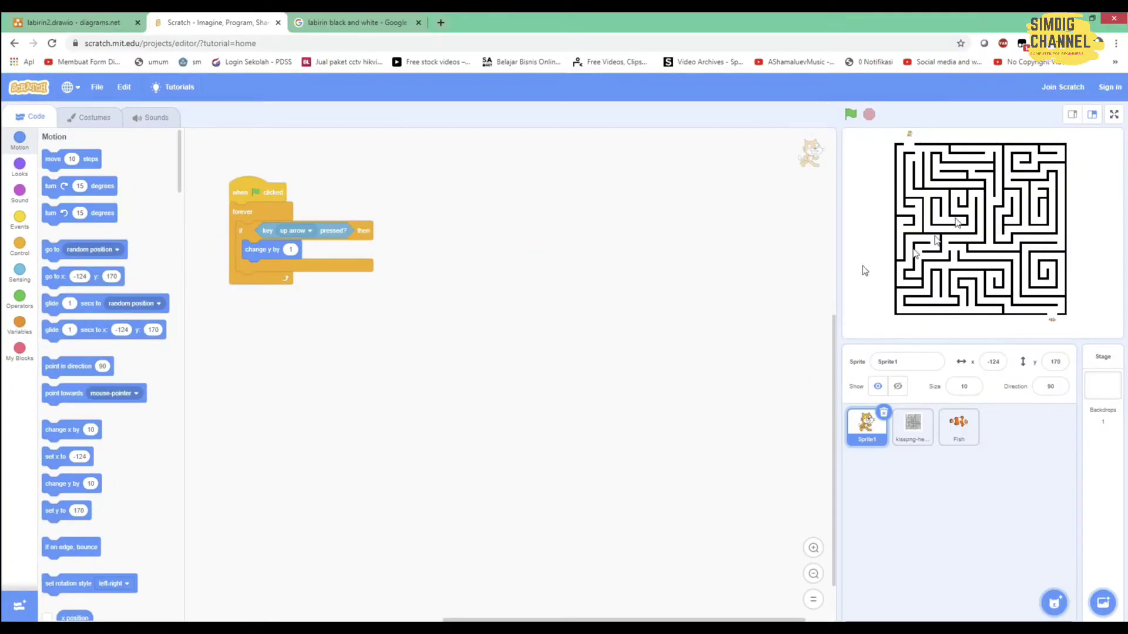
pyautogui.click(910, 133)
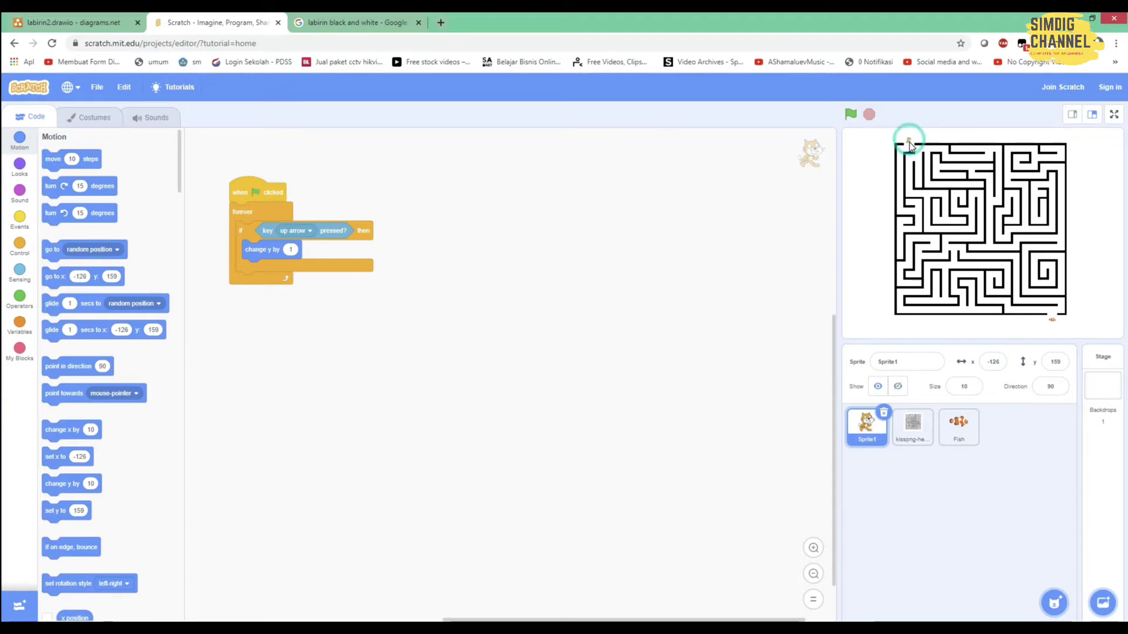
pyautogui.moveTo(909, 142); pyautogui.dragTo(909, 145)
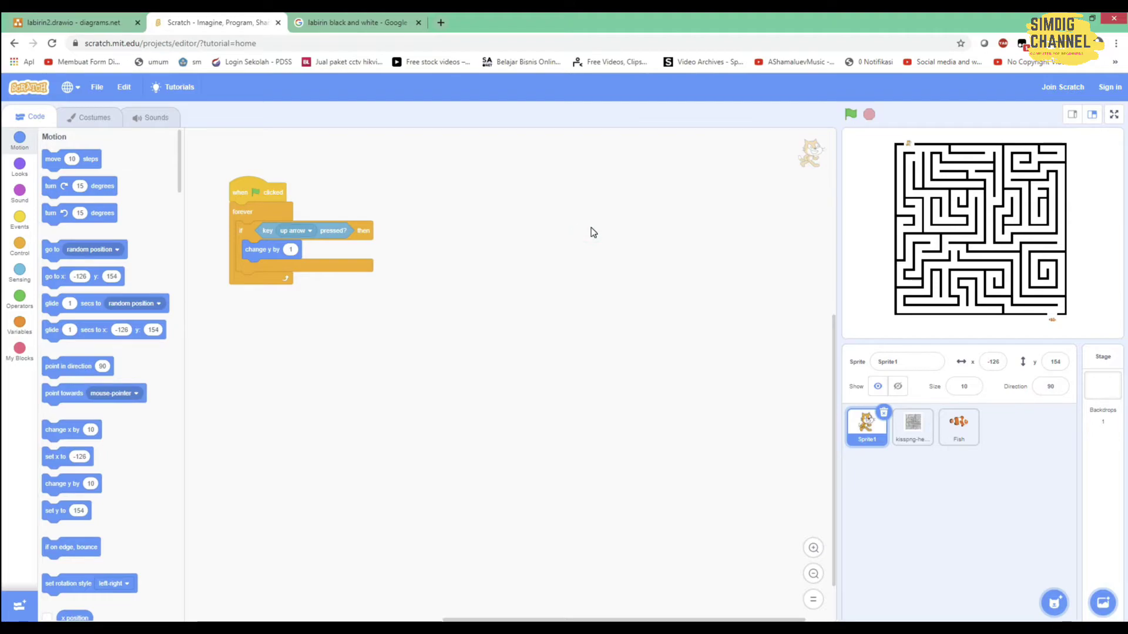
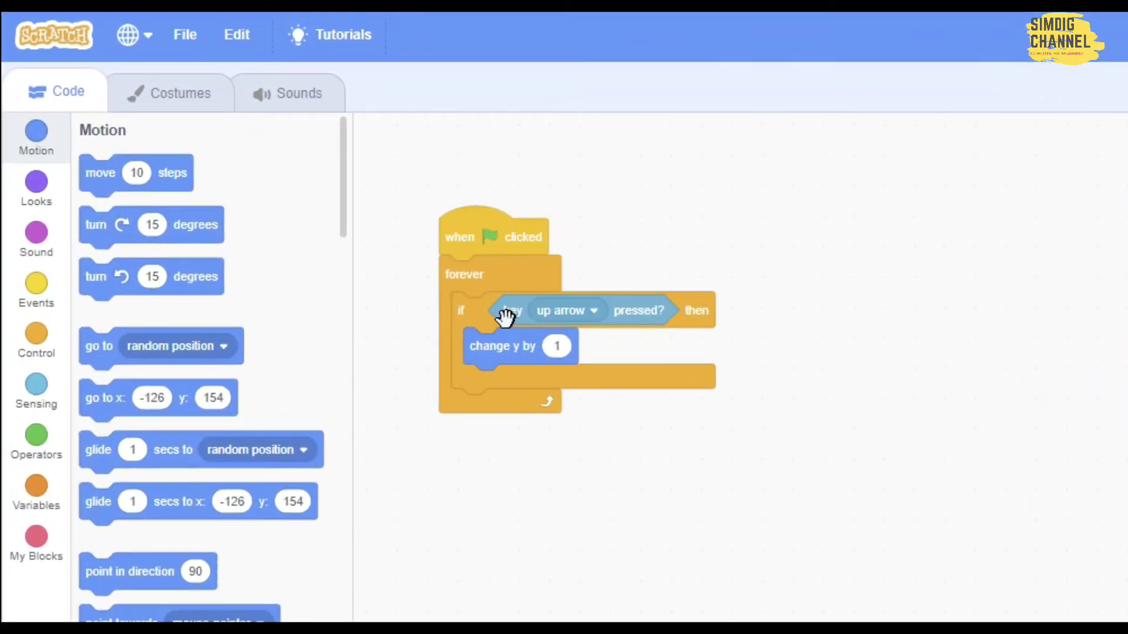
# Duplicate the up-arrow if block and attach the copy directly beneath the original inside the forever loop.
pyautogui.rightClick(473, 315)
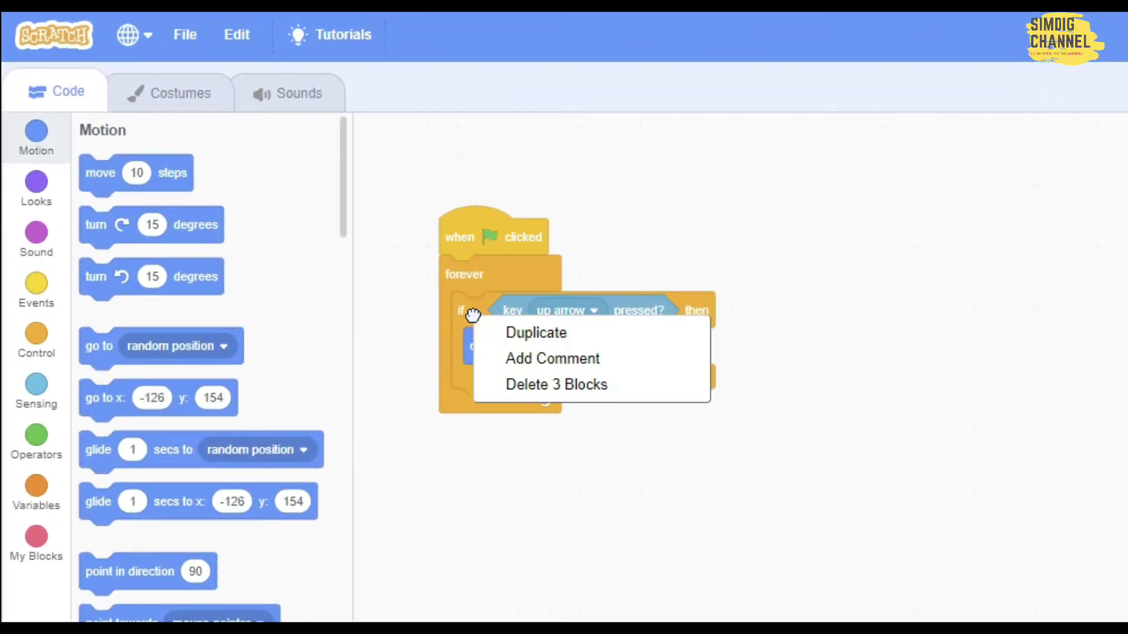
pyautogui.click(563, 332)
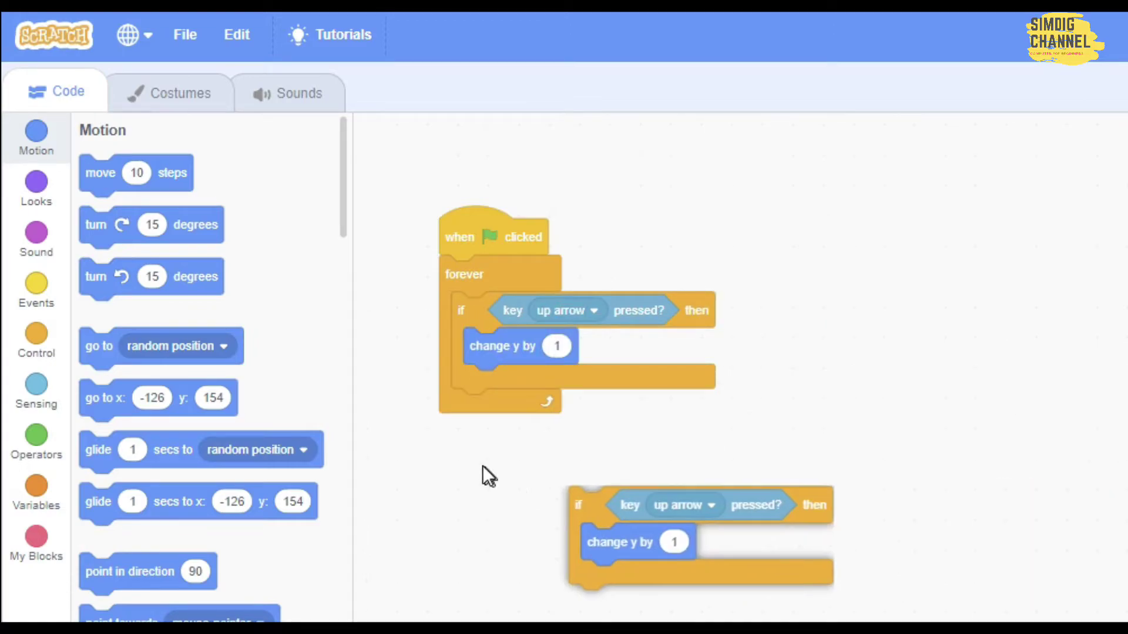
pyautogui.click(477, 411)
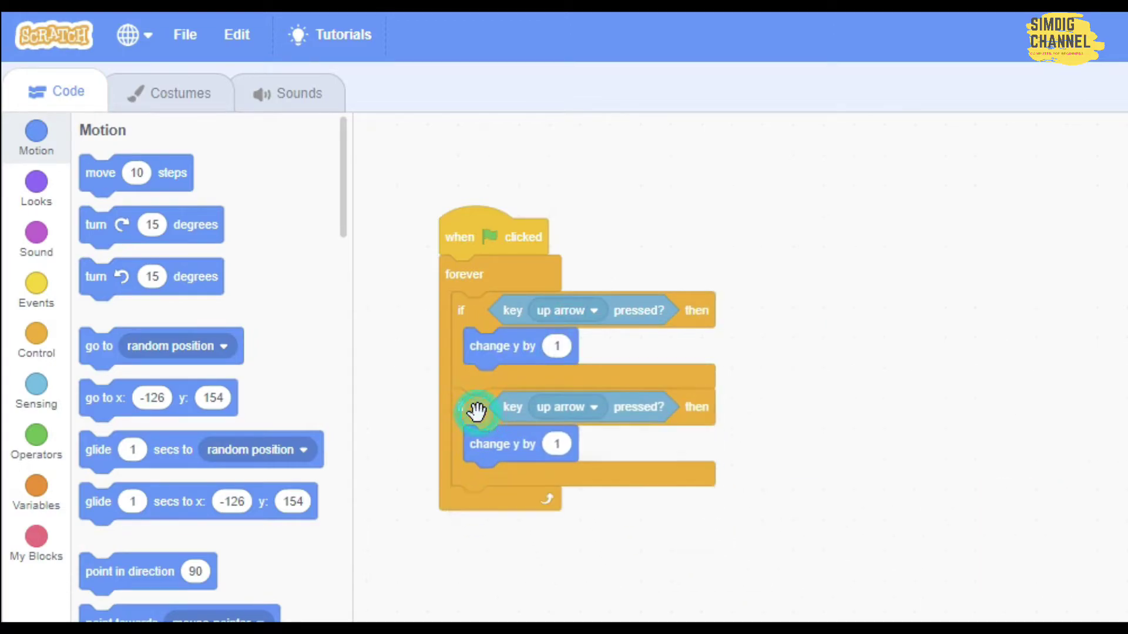
# Set the second if block's key to down arrow and its "change y by" value to -1.
pyautogui.click(587, 408)
pyautogui.click(548, 538)
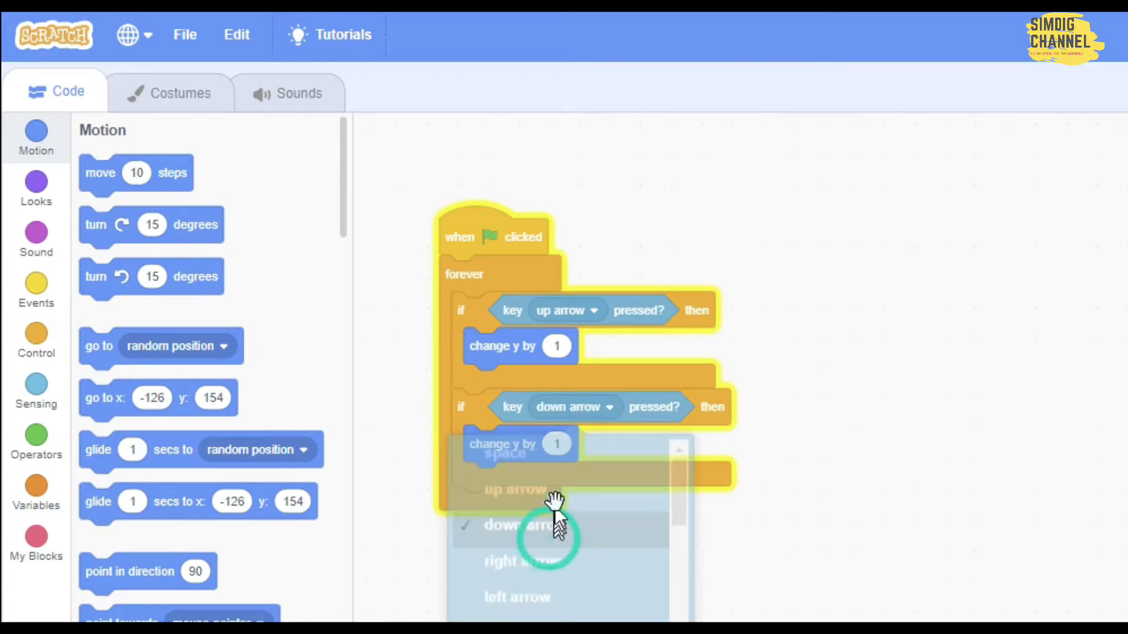
pyautogui.click(557, 445)
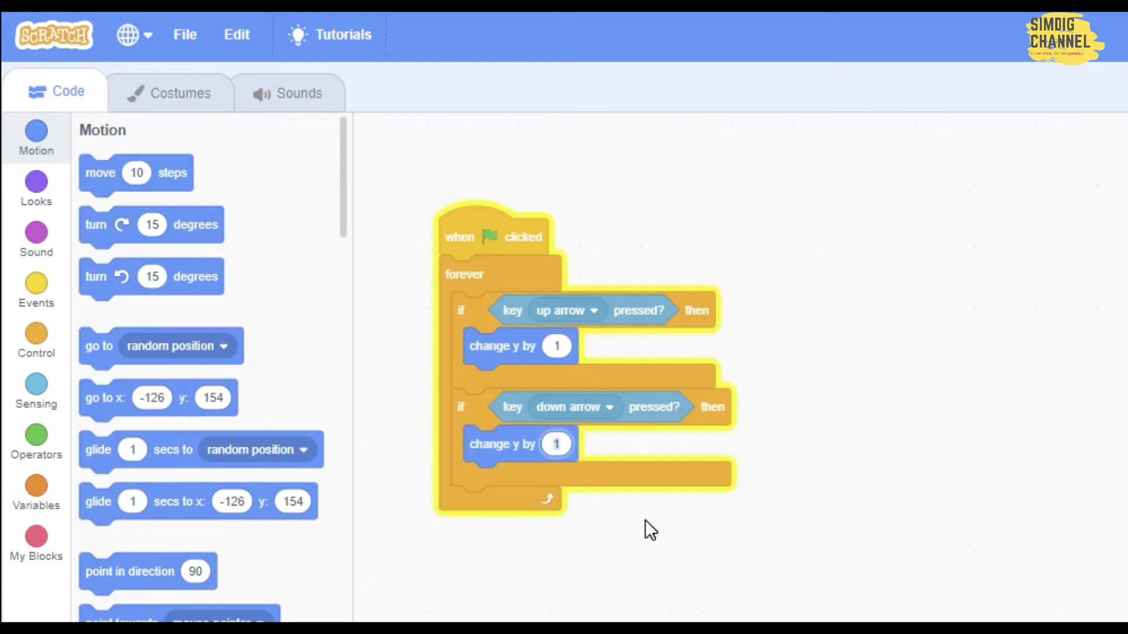
pyautogui.write('-1')
pyautogui.click(670, 616)
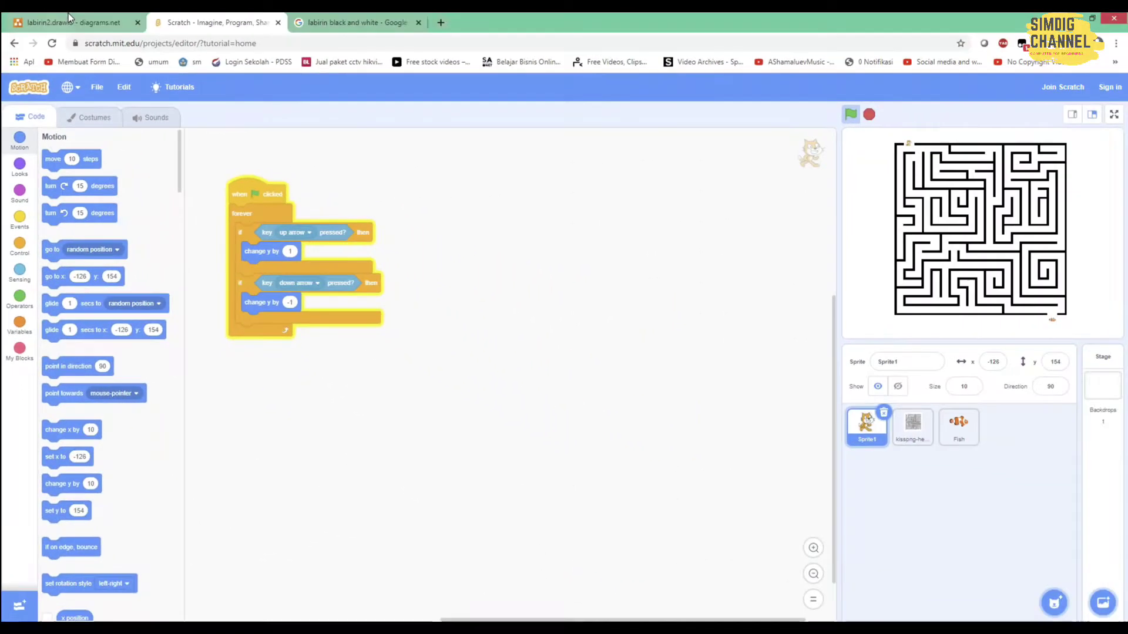
# Switch to the labirin2 flowchart and duplicate the "up?" diamond, its "ya" arrow and rectangle, aligning the copy below the original.
pyautogui.click(68, 13)
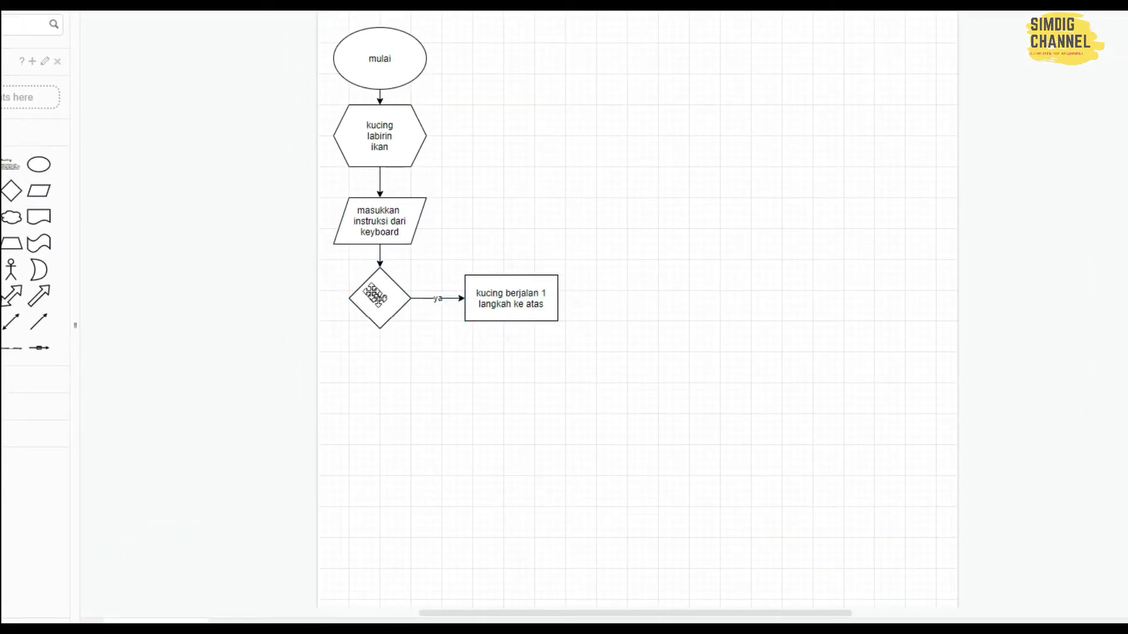
pyautogui.moveTo(333, 264); pyautogui.dragTo(599, 370)
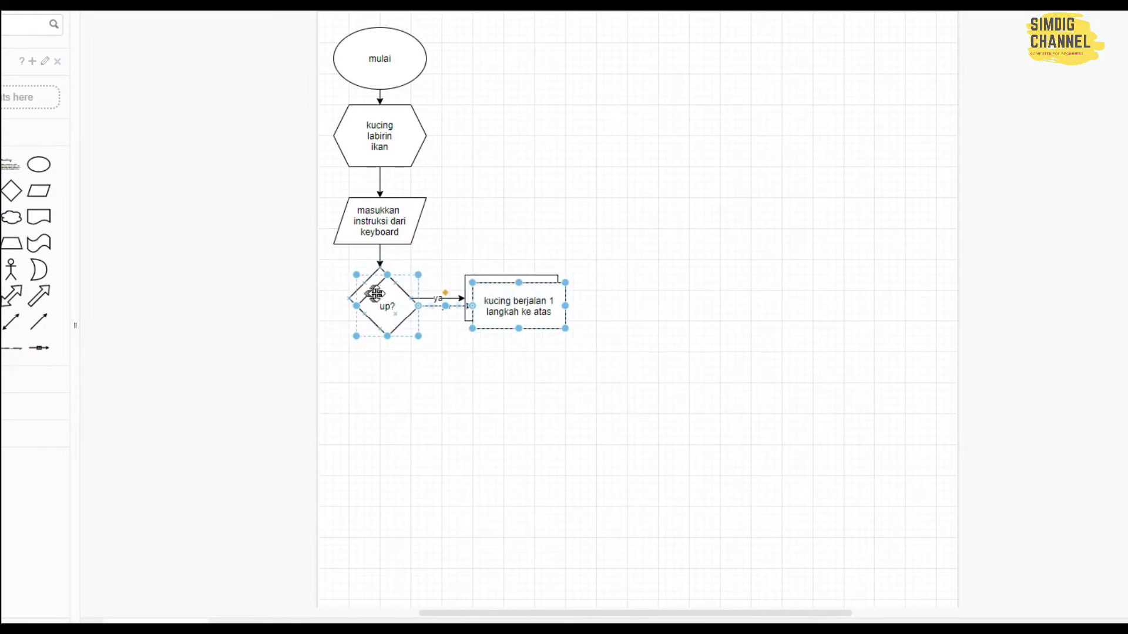
pyautogui.moveTo(383, 302); pyautogui.dragTo(380, 389)
pyautogui.moveTo(377, 383); pyautogui.dragTo(378, 376)
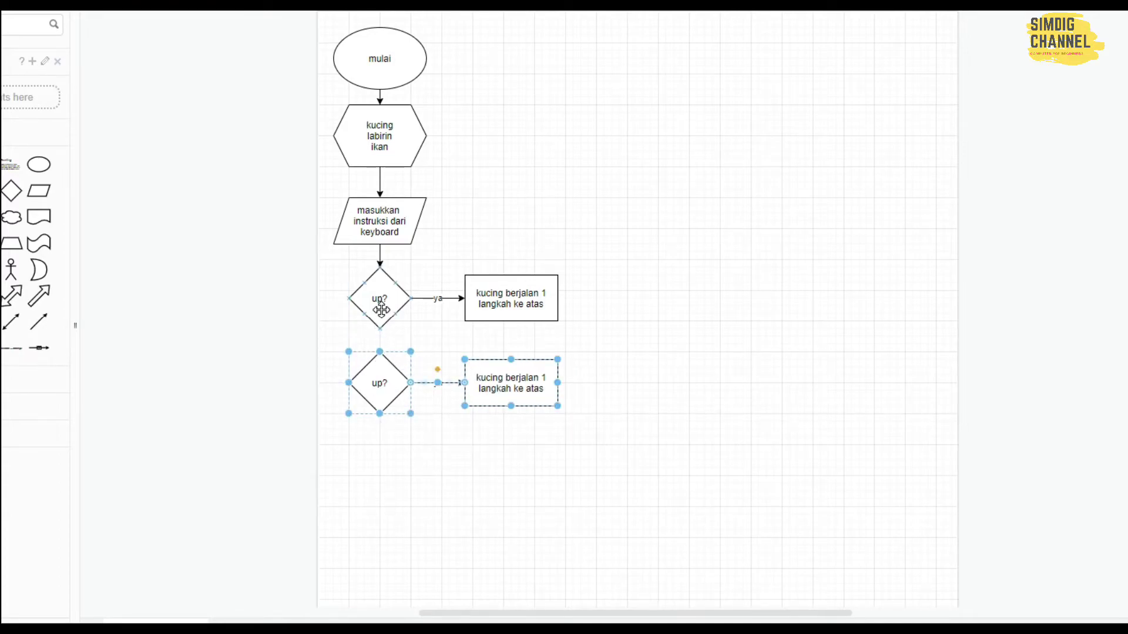
# Connect the first "up?" diamond down to the duplicated diamond with an arrow.
pyautogui.click(380, 299)
pyautogui.click(380, 339)
pyautogui.scroll(-4, 482, 445)
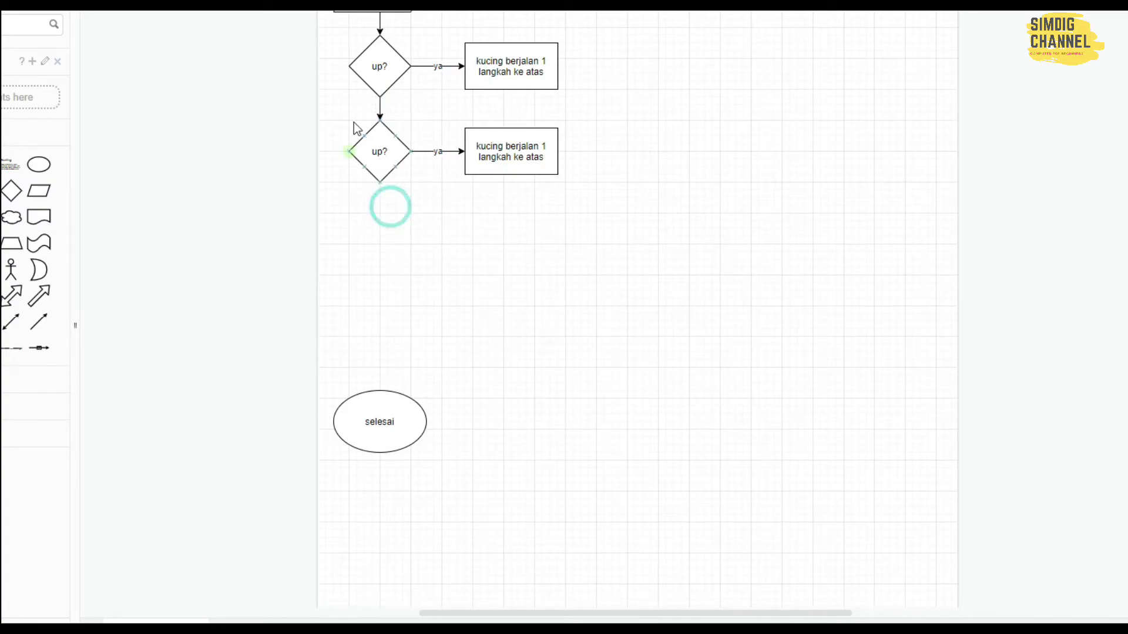
pyautogui.moveTo(330, 121); pyautogui.dragTo(579, 194)
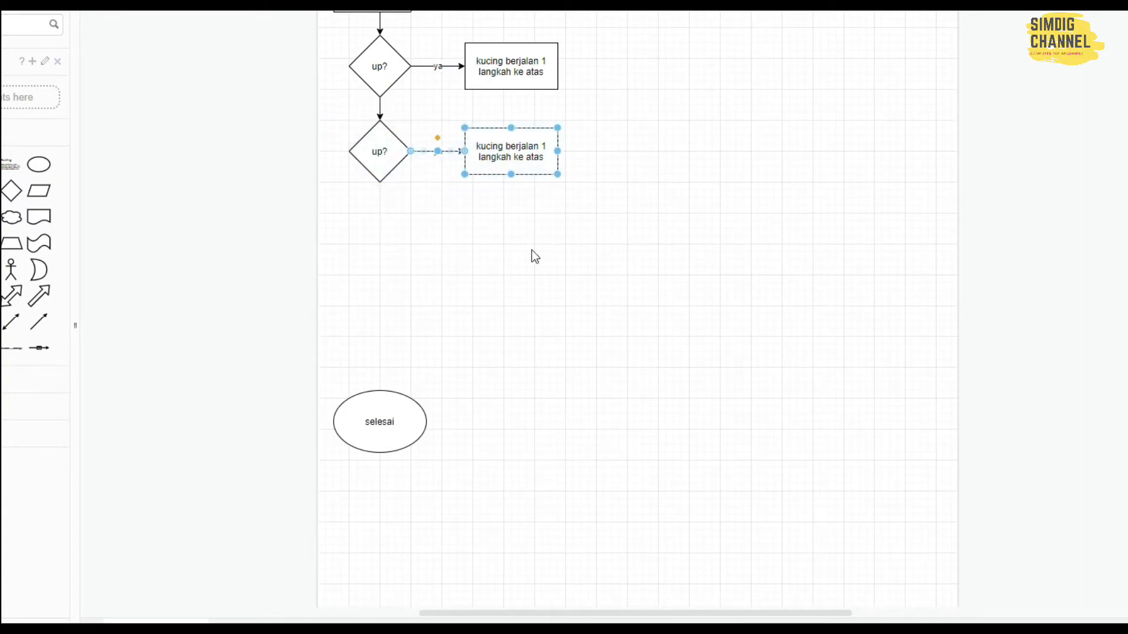
pyautogui.hotkey('ctrl', 'd')
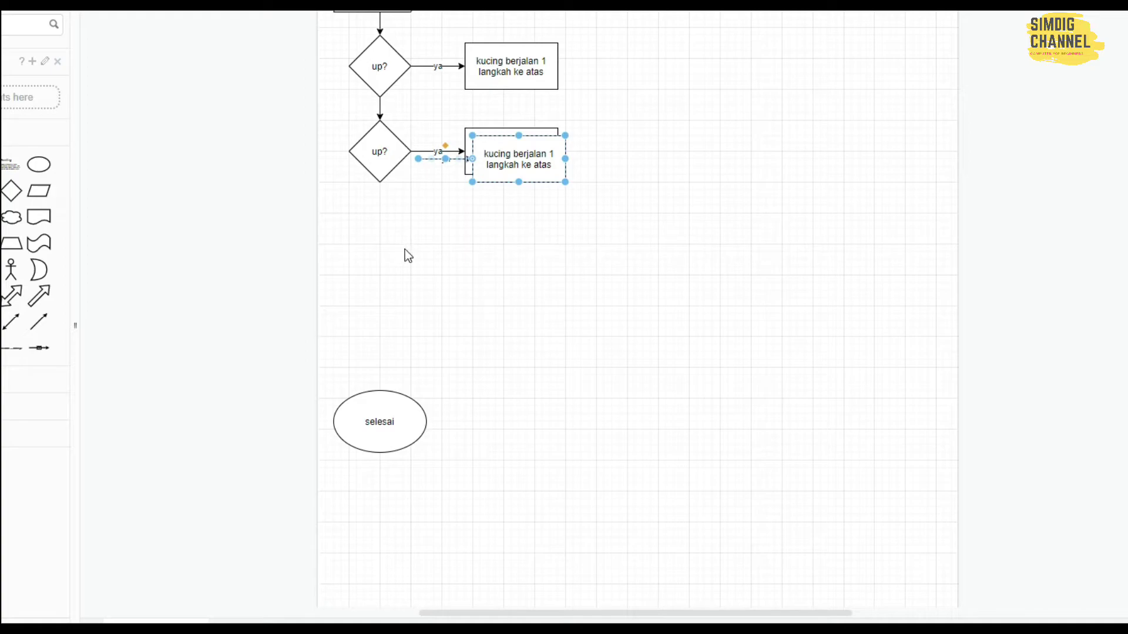
pyautogui.hotkey('ctrl', 'z')
pyautogui.click(411, 229)
# Duplicate the second "up?" diamond with its "ya" arrow and rectangle, and place a copy below as a third row.
pyautogui.moveTo(329, 111); pyautogui.dragTo(628, 203)
pyautogui.hotkey('ctrl', 'd')
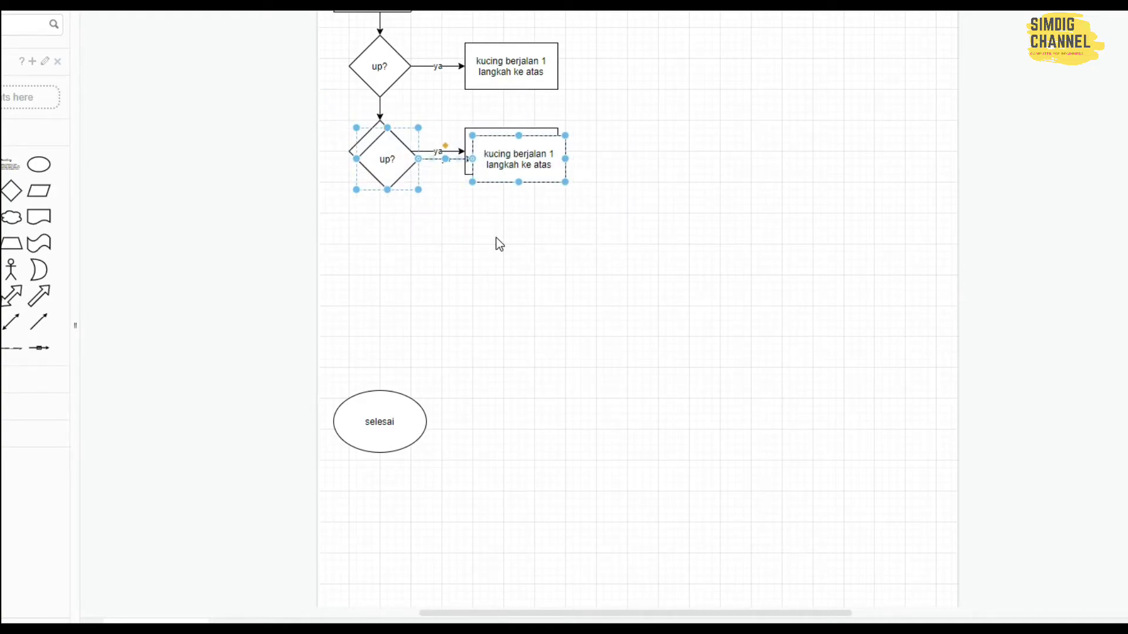
pyautogui.moveTo(395, 160); pyautogui.dragTo(380, 224)
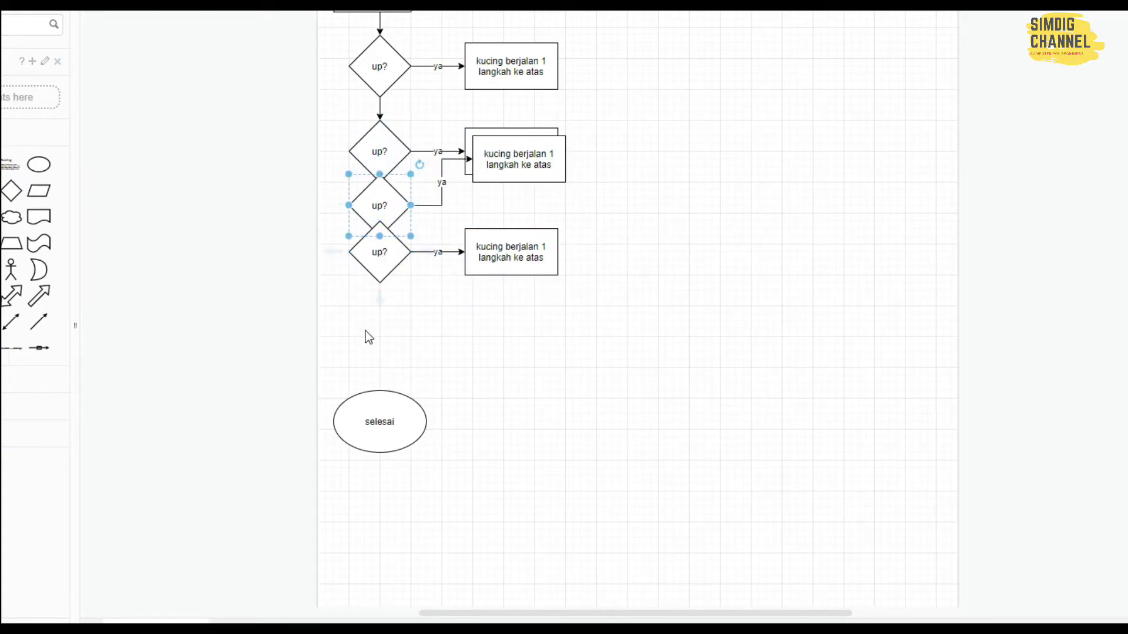
# Undo the stray move of the overlapping "up?" diamond and move the separate bottom row down to just above "selesai".
pyautogui.click(380, 259)
pyautogui.hotkey('ctrl', 'z')
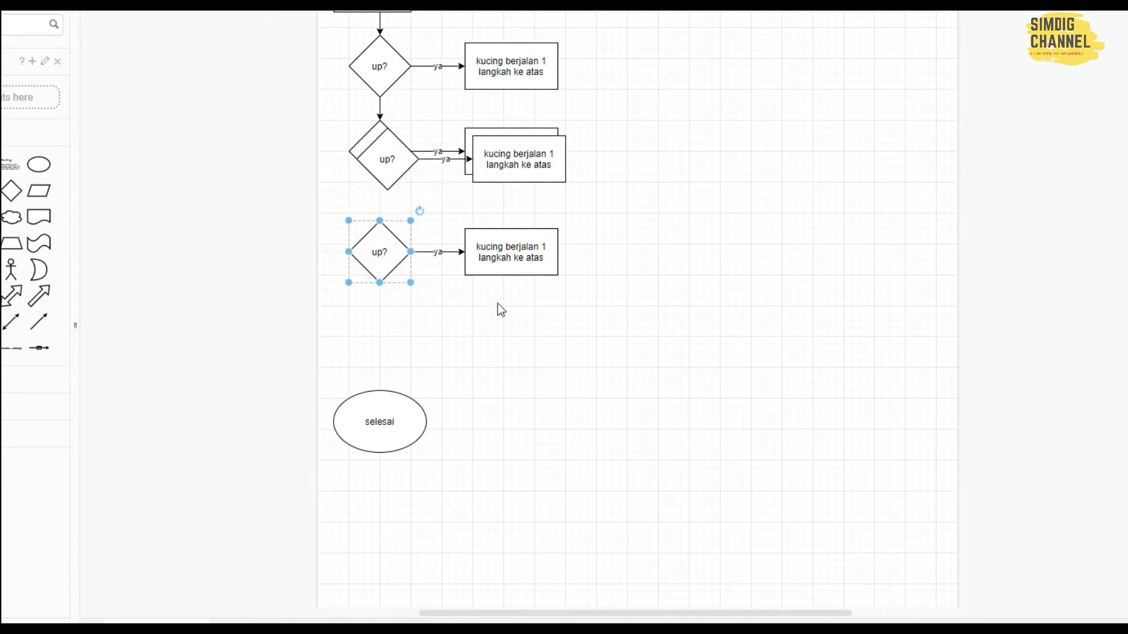
pyautogui.click(527, 331)
pyautogui.moveTo(335, 203); pyautogui.dragTo(577, 292)
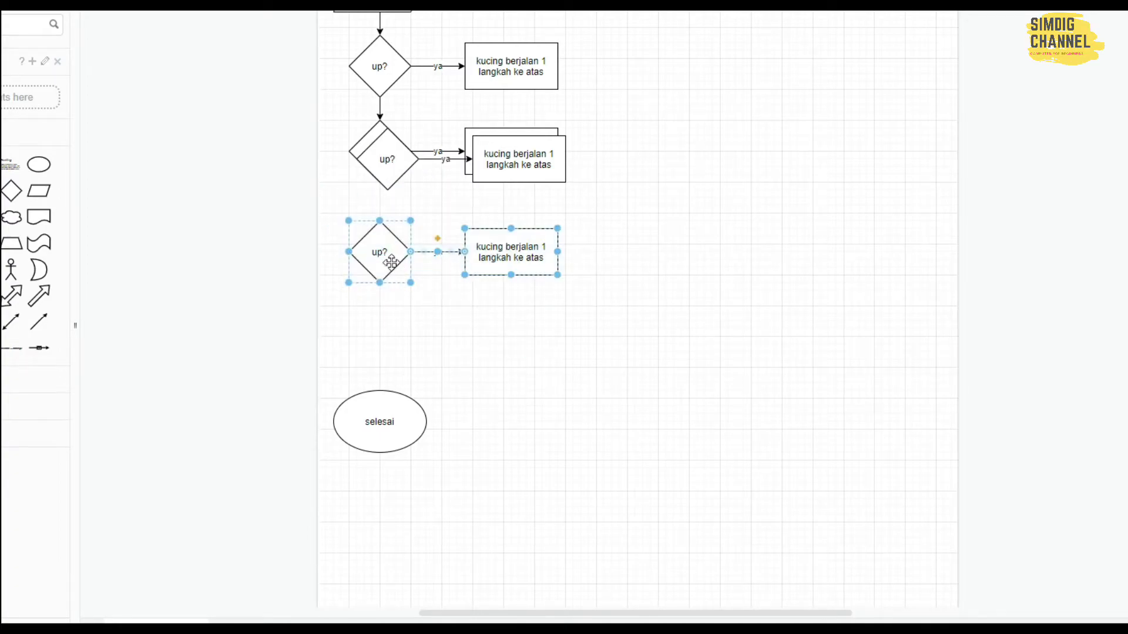
pyautogui.moveTo(387, 257); pyautogui.dragTo(378, 336)
pyautogui.click(475, 238)
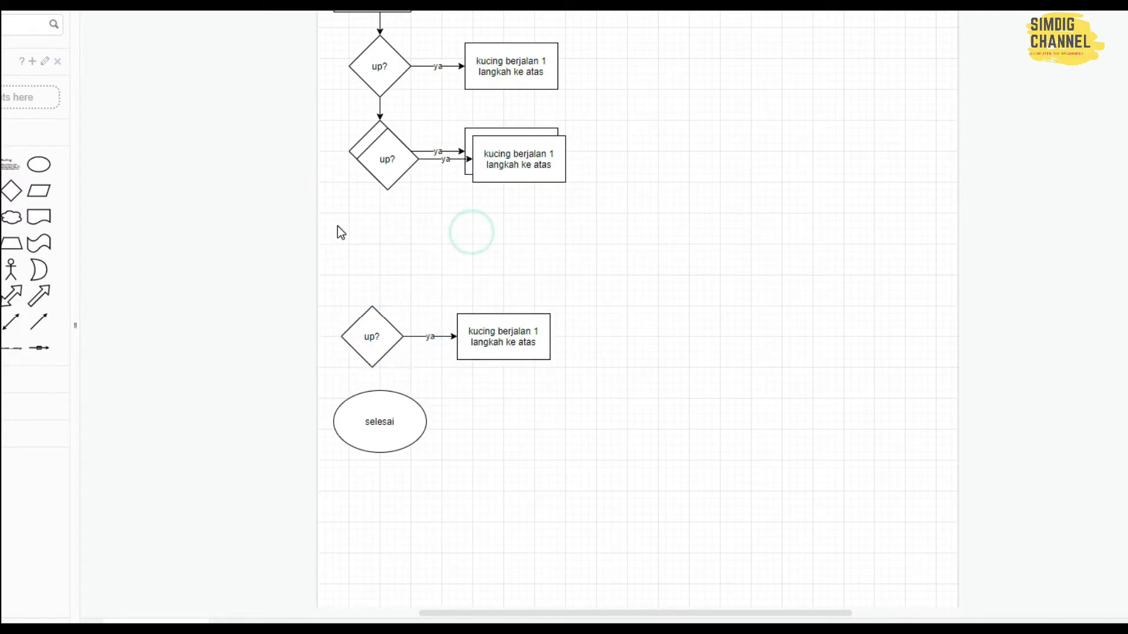
# Move the overlapping "up?" diamond, its "ya" arrow and rectangle out below the second row, aligned with the rows above.
pyautogui.moveTo(338, 226); pyautogui.dragTo(593, 143)
pyautogui.click(445, 223)
pyautogui.click(389, 182)
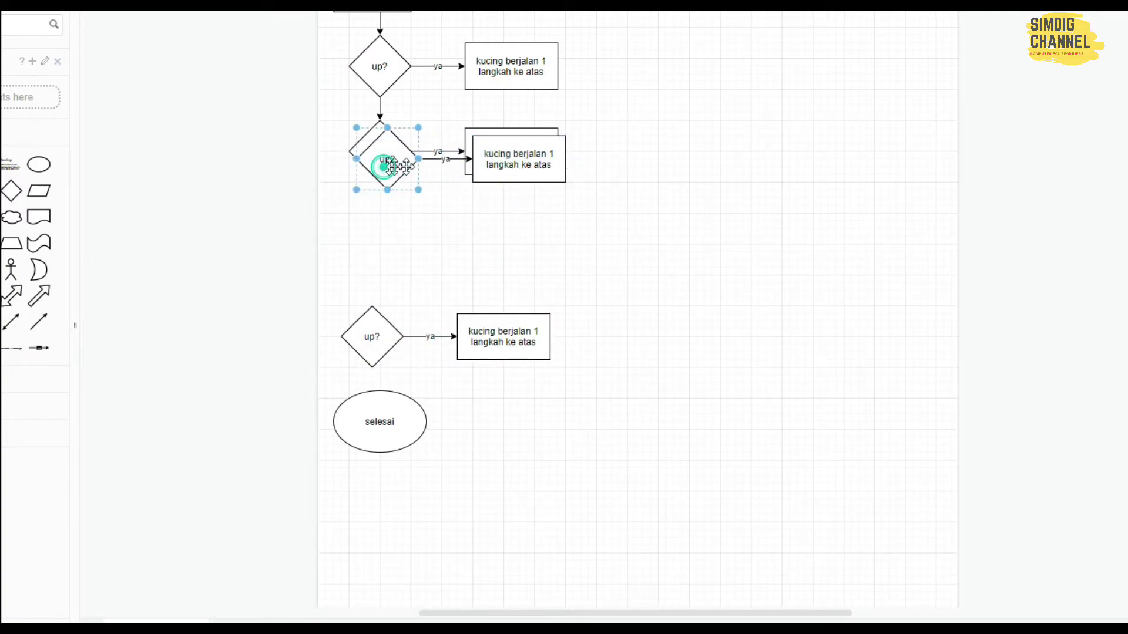
pyautogui.keyDown('shift'); pyautogui.click(448, 158); pyautogui.keyUp('shift')
pyautogui.keyDown('shift'); pyautogui.click(504, 160); pyautogui.keyUp('shift')
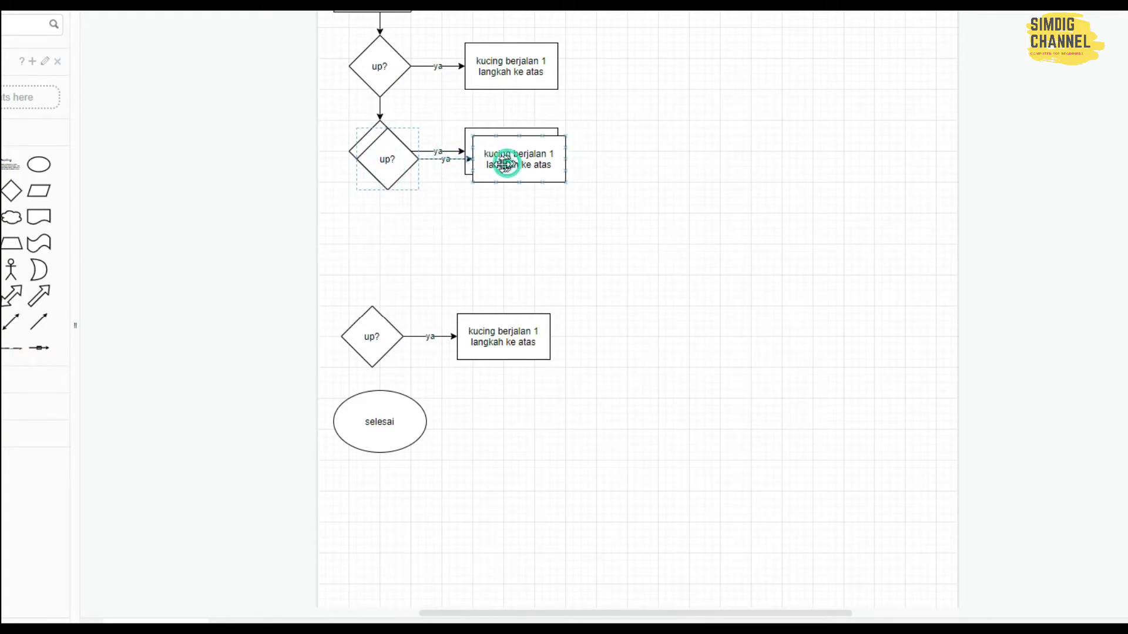
pyautogui.click(391, 165)
pyautogui.moveTo(386, 203); pyautogui.dragTo(386, 242)
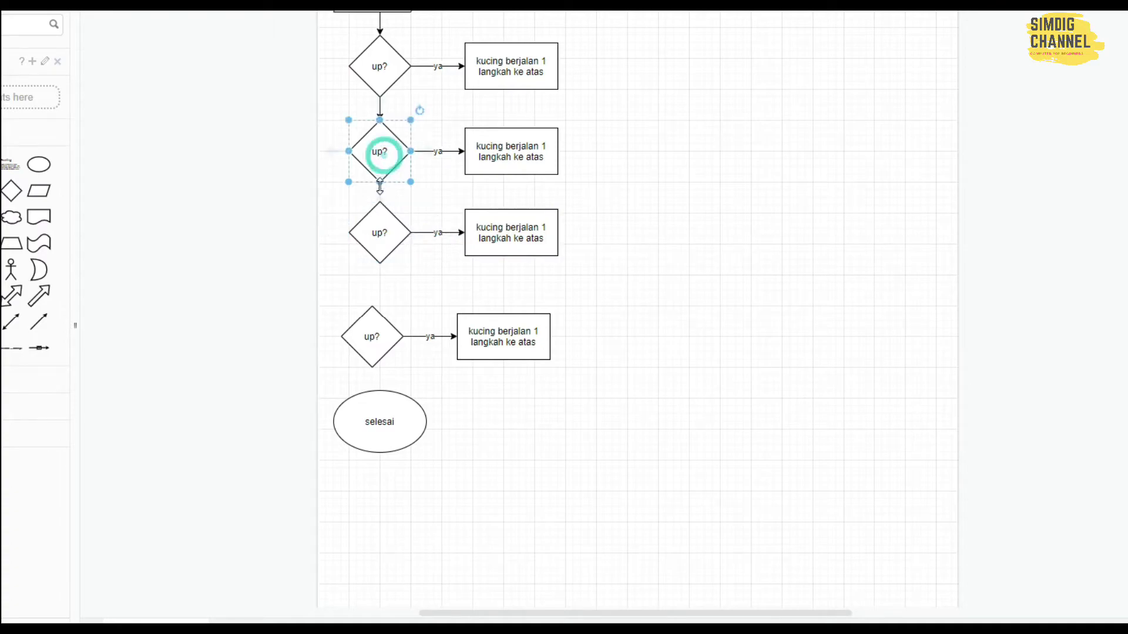
# Align the fourth row under the third and link the second, third and fourth "up?" diamonds downward with arrows.
pyautogui.moveTo(380, 187); pyautogui.dragTo(379, 202)
pyautogui.moveTo(318, 289); pyautogui.dragTo(586, 371)
pyautogui.moveTo(392, 344); pyautogui.dragTo(388, 322)
pyautogui.click(379, 234)
pyautogui.click(379, 272)
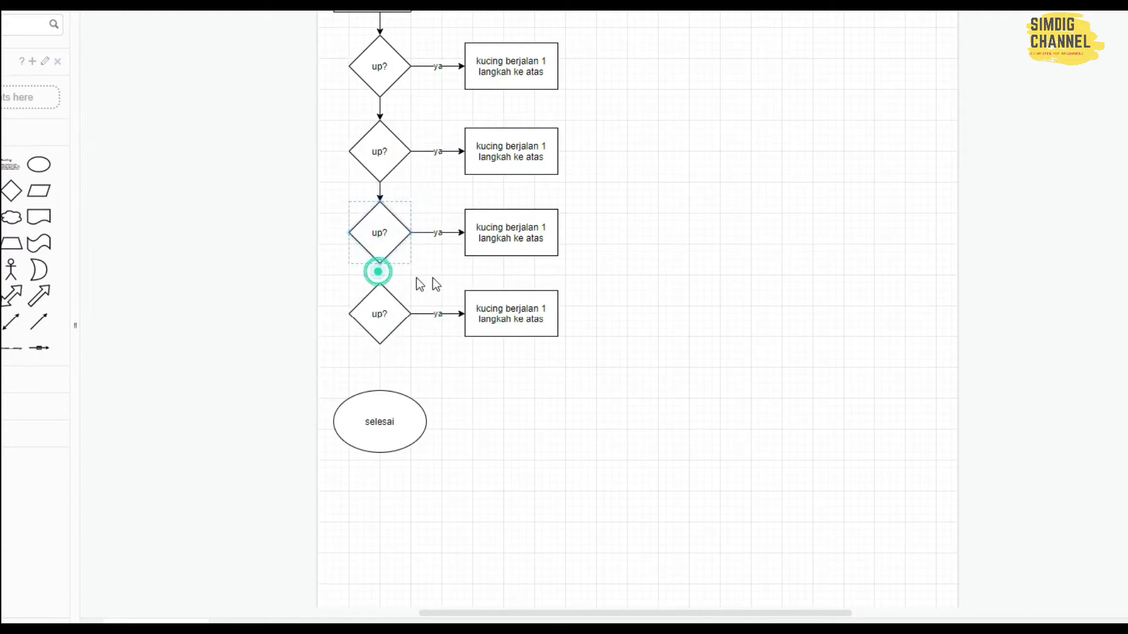
pyautogui.click(655, 262)
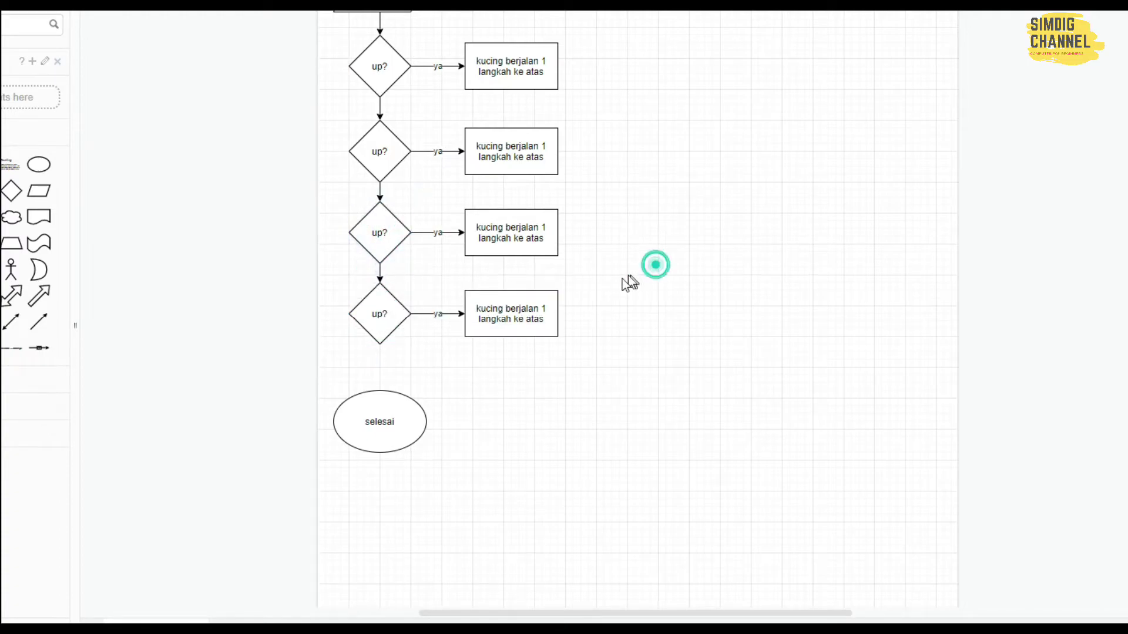
# Relabel the second, third and fourth diamonds as "down?", "right?" and "left?".
pyautogui.doubleClick(380, 149)
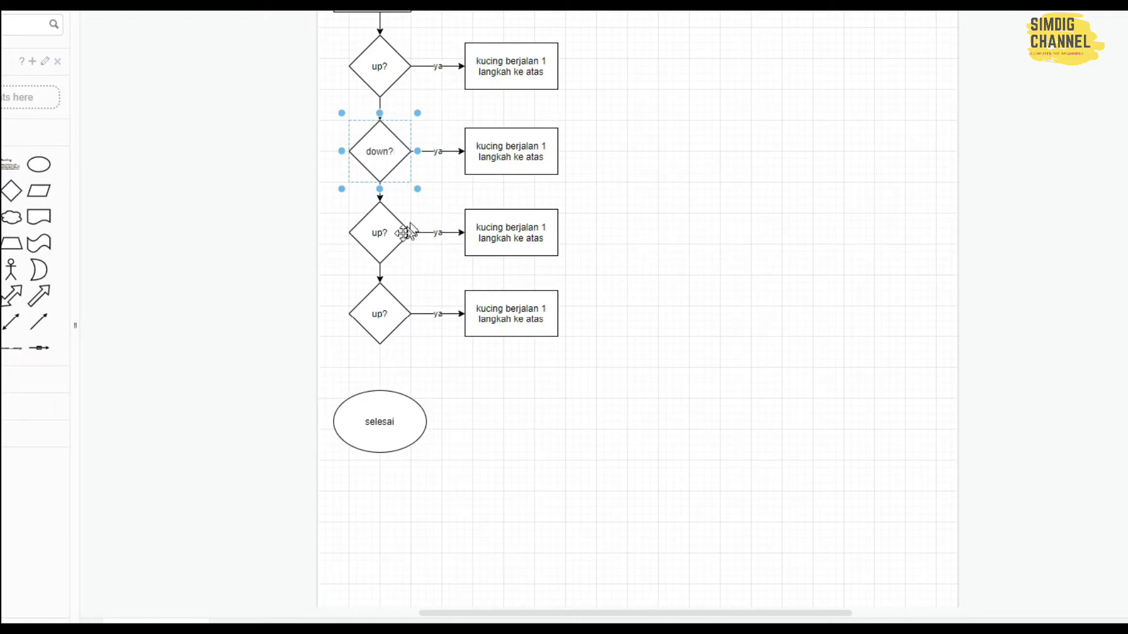
pyautogui.doubleClick(381, 233)
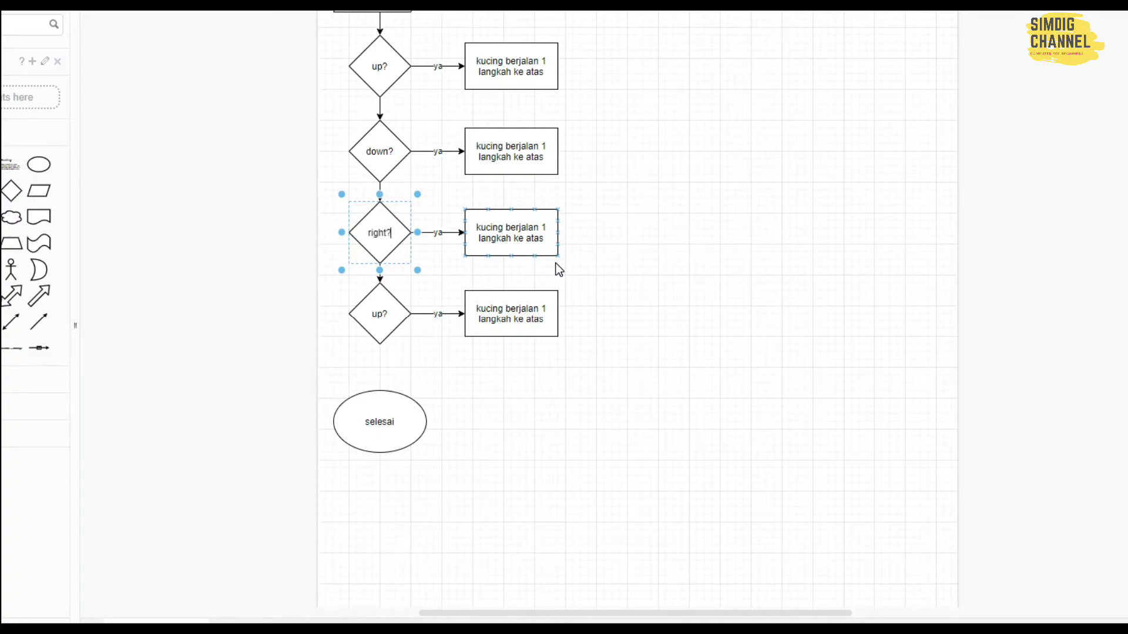
pyautogui.doubleClick(379, 313)
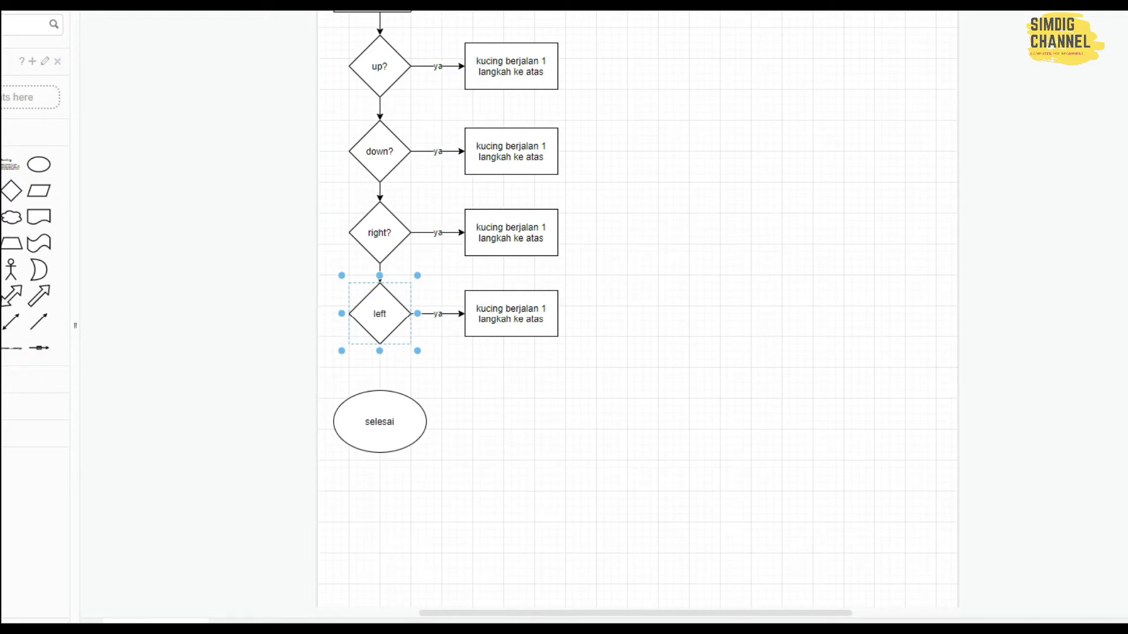
pyautogui.click(776, 244)
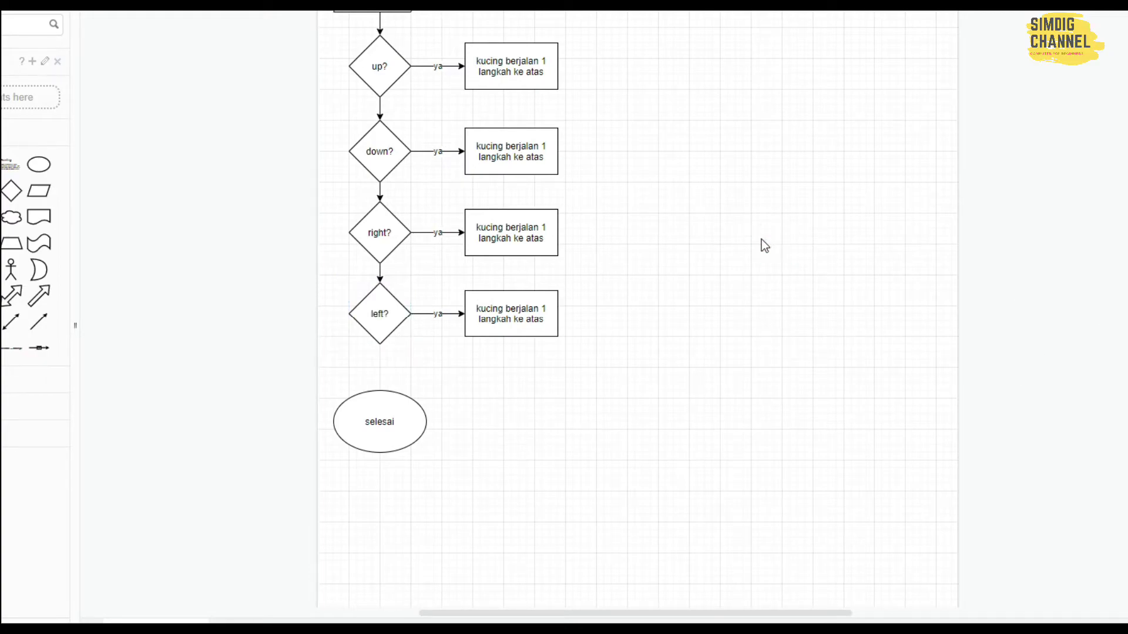
# Label the arrow from the "up?" diamond to the "down?" diamond as "tidak".
pyautogui.click(379, 107)
pyautogui.click(791, 172)
pyautogui.moveTo(380, 196); pyautogui.dragTo(380, 220)
# Replace "atas" in the rectangles beside "down?", "right?" and "left?" with "bawah", "kanan" and "kiri" respectively.
pyautogui.click(534, 156)
pyautogui.doubleClick(536, 158)
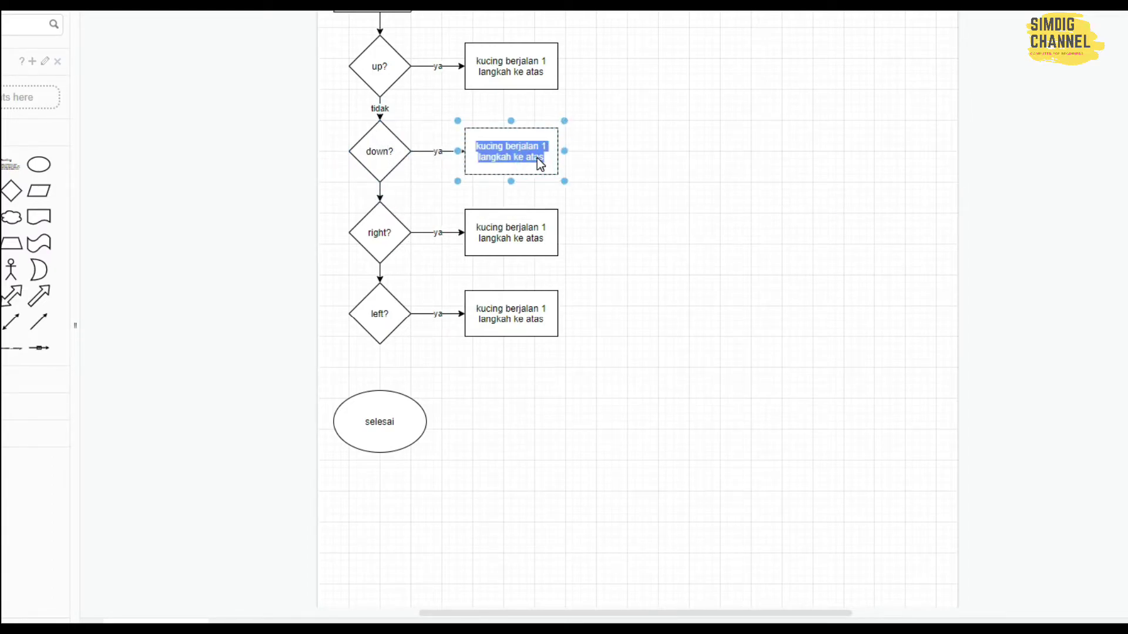
pyautogui.doubleClick(537, 157)
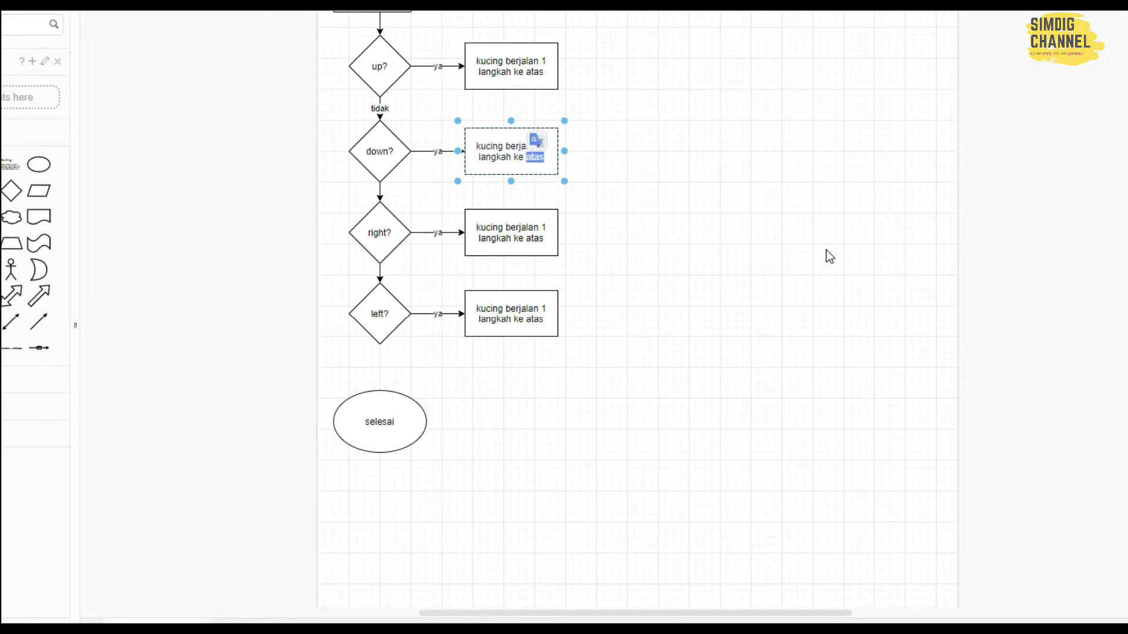
pyautogui.write('bawah')
pyautogui.doubleClick(534, 238)
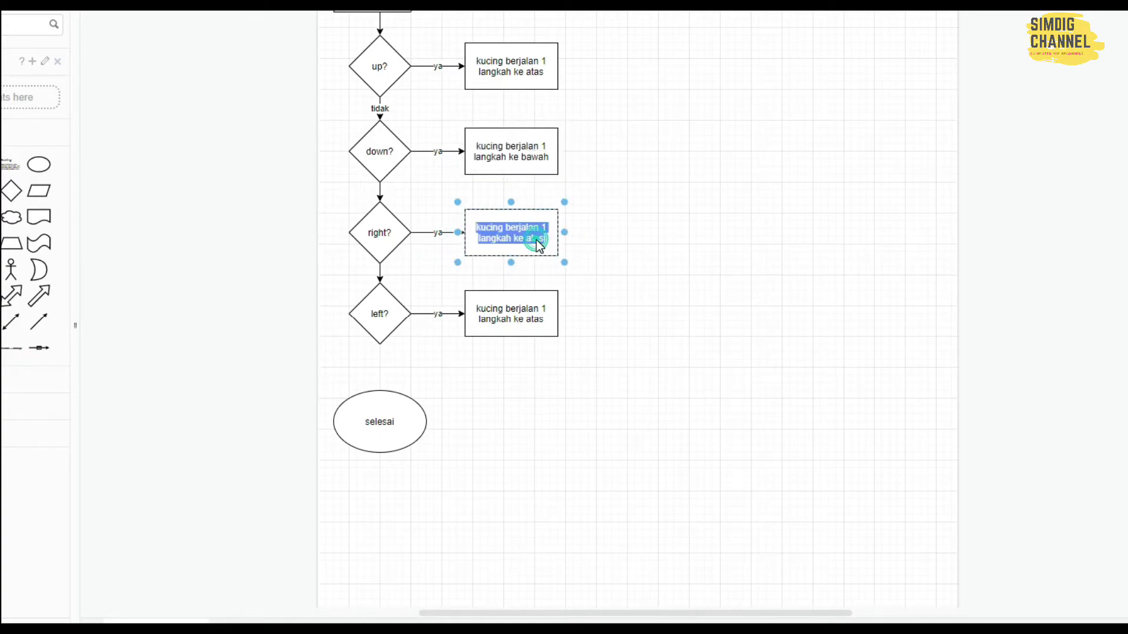
pyautogui.doubleClick(536, 238)
pyautogui.write('kanan')
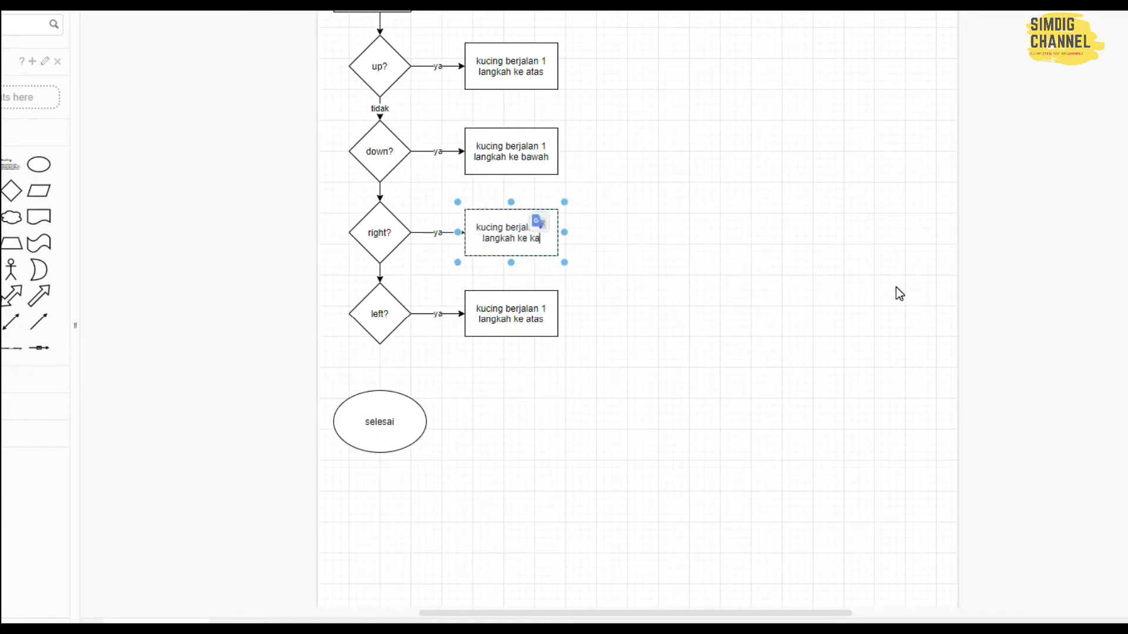
pyautogui.doubleClick(534, 320)
pyautogui.doubleClick(536, 320)
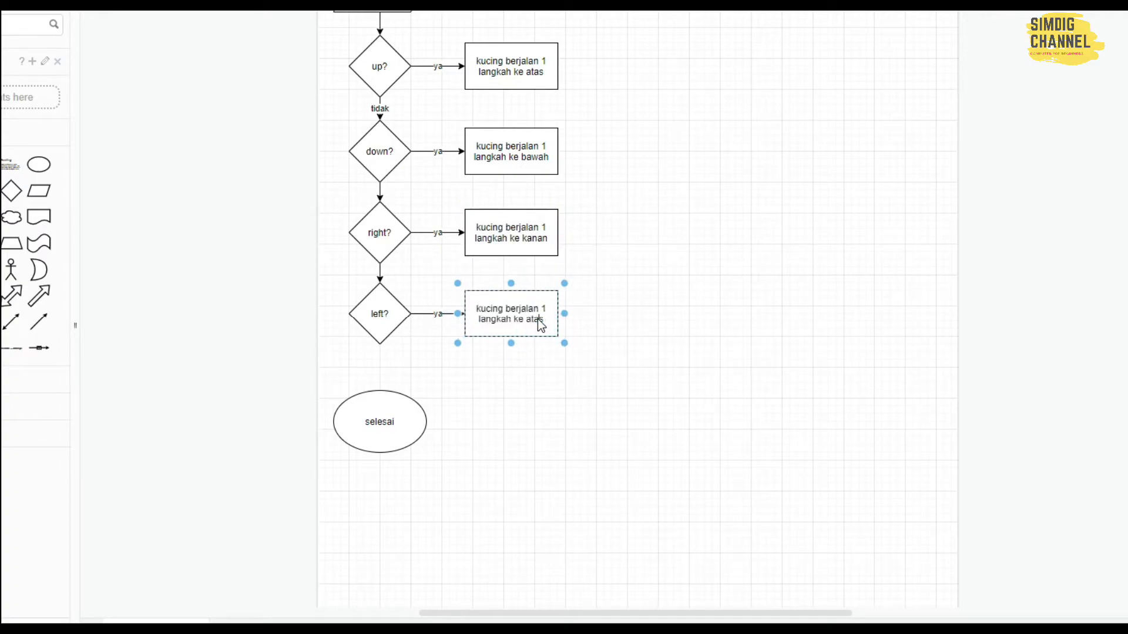
pyautogui.write('kiri')
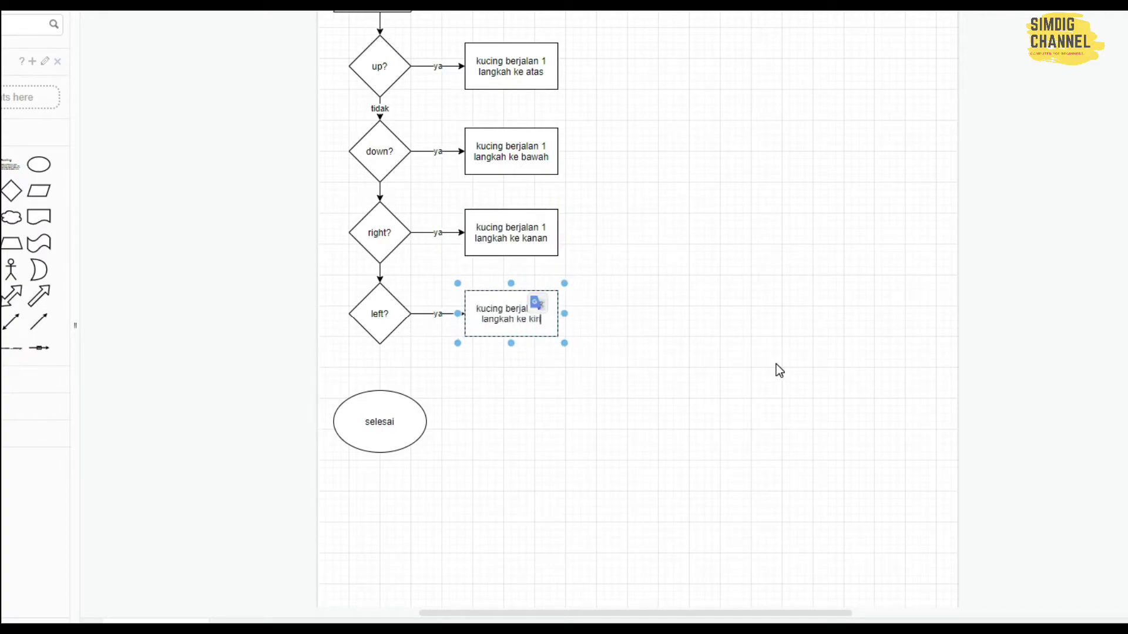
pyautogui.click(804, 379)
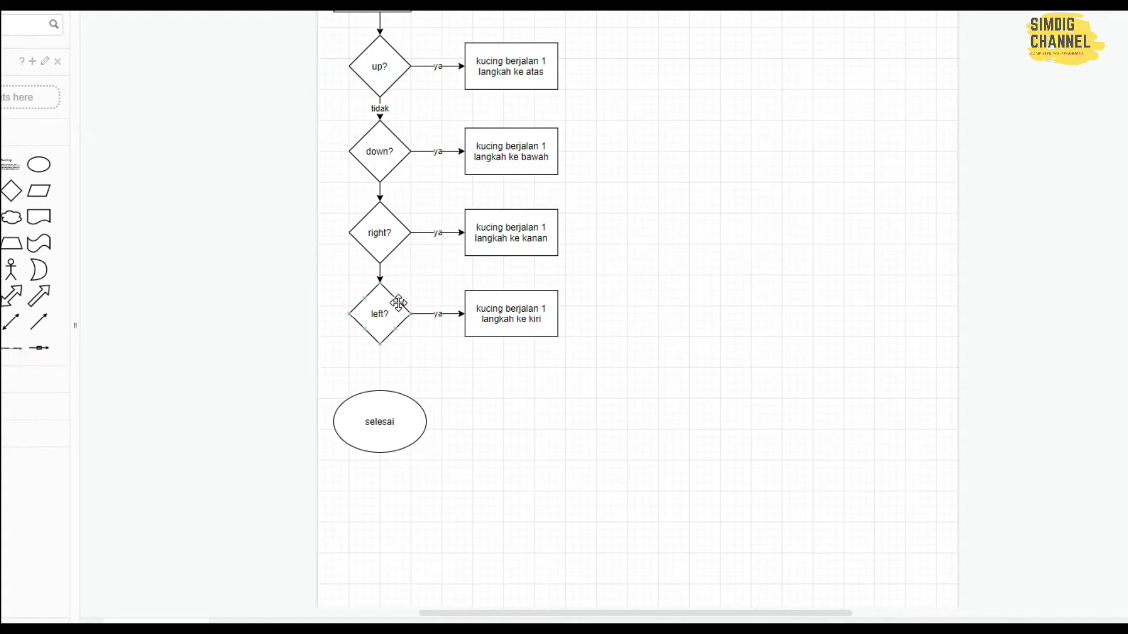
# Connect the "left?" diamond back to the "masukkan instruksi dari keyboard" shape with an arrow routed left of the diamonds.
pyautogui.scroll(3, 396, 320)
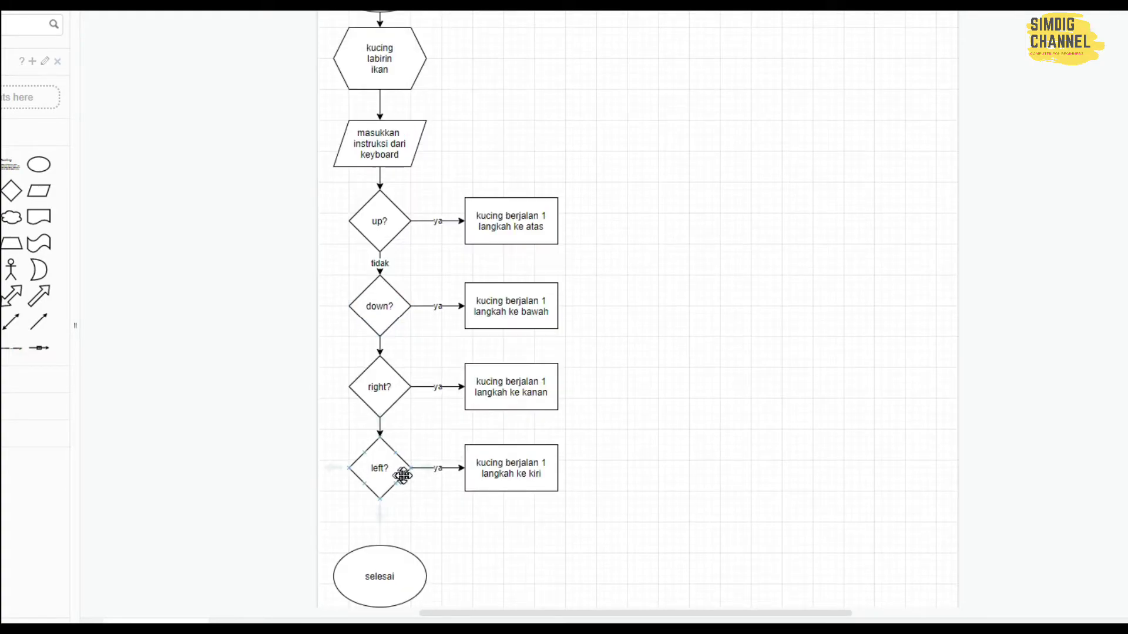
pyautogui.moveTo(333, 470); pyautogui.dragTo(352, 157)
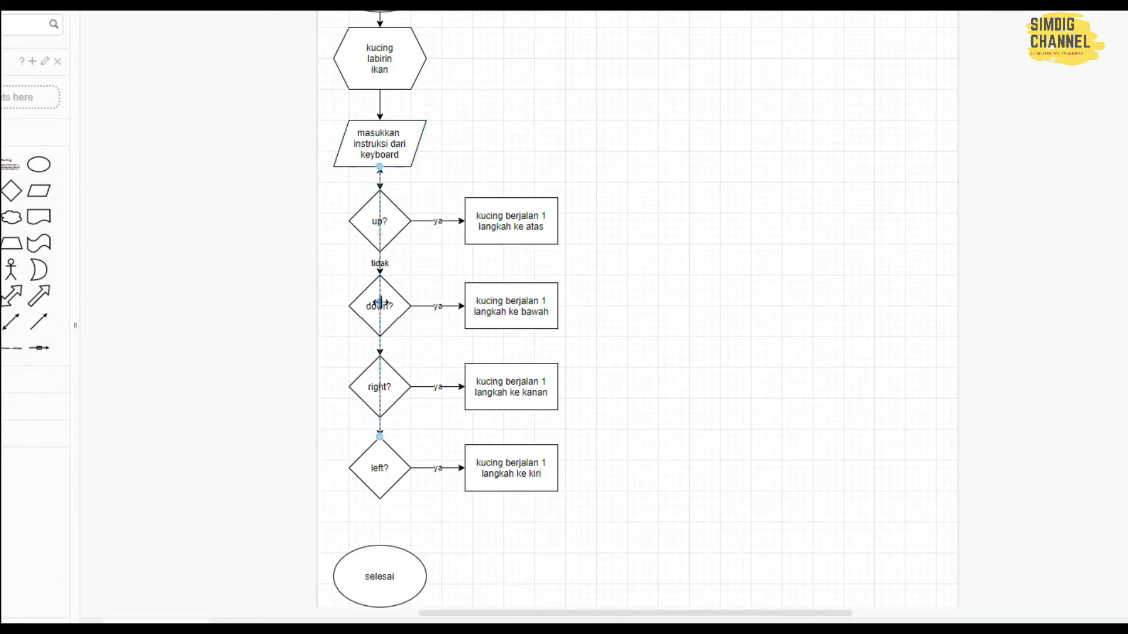
pyautogui.moveTo(381, 301); pyautogui.dragTo(326, 222)
pyautogui.click(697, 262)
pyautogui.moveTo(384, 629)
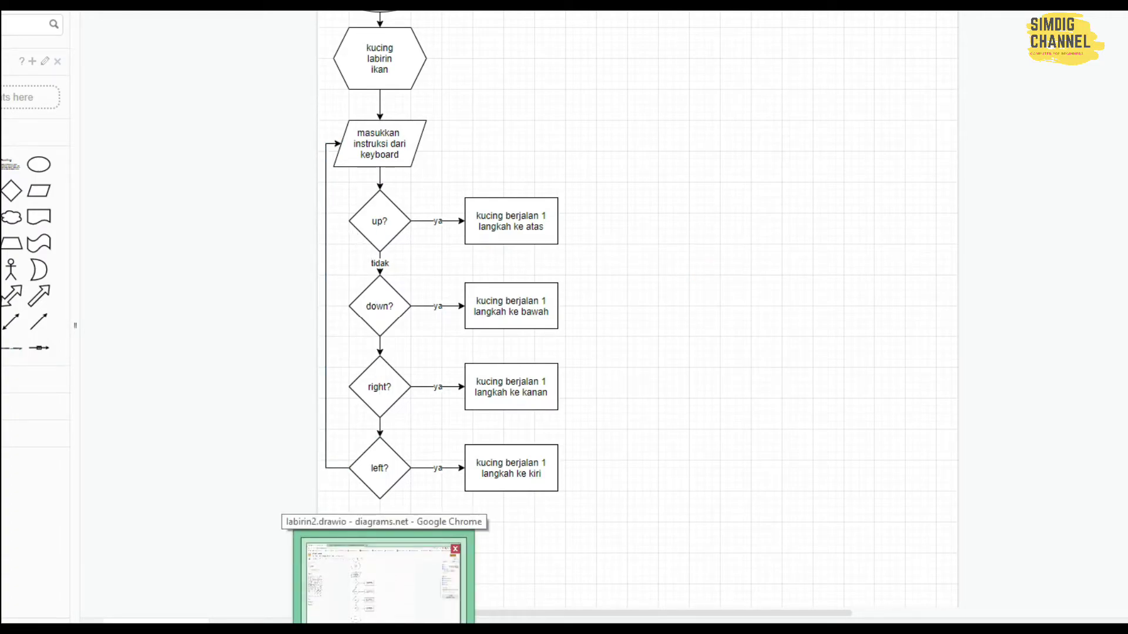
pyautogui.click(717, 194)
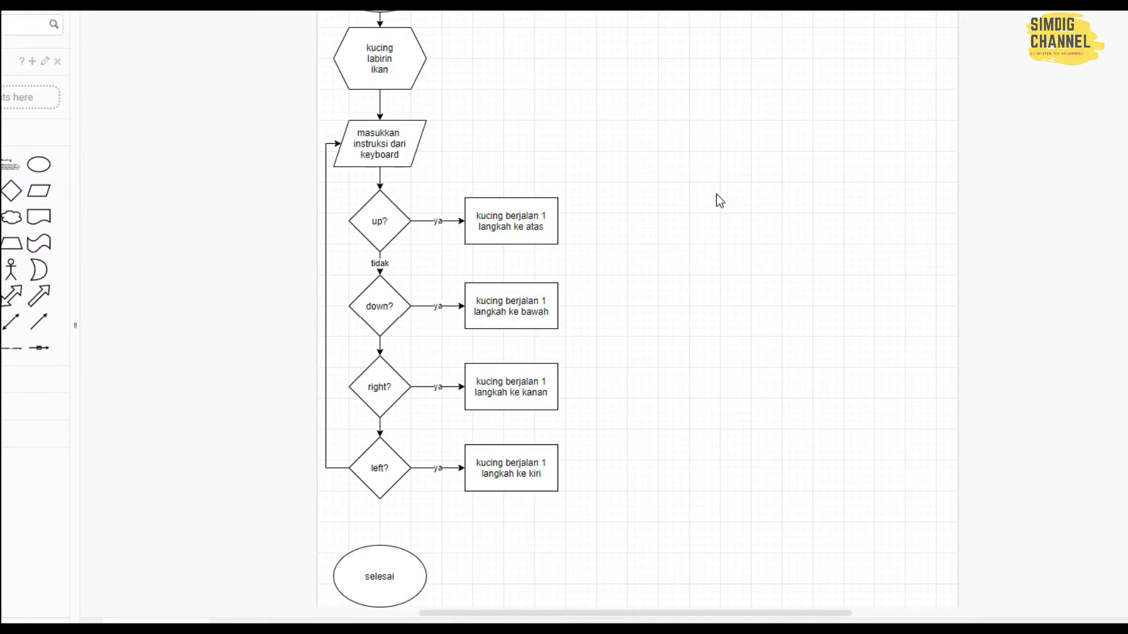
pyautogui.scroll(2, 665, 221)
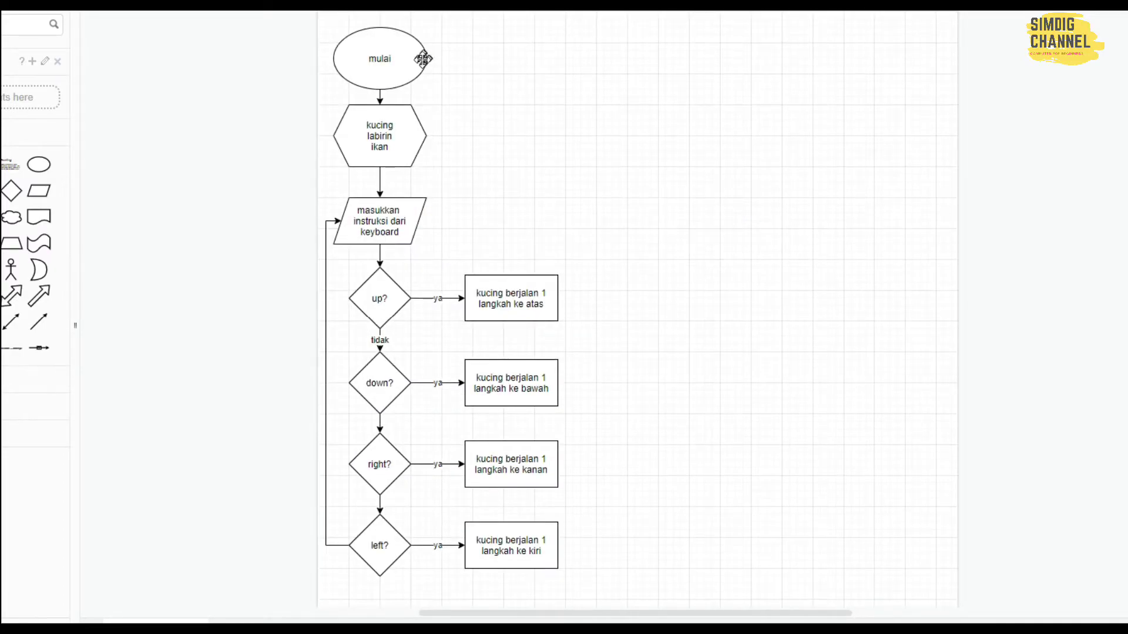
pyautogui.scroll(-4, 454, 244)
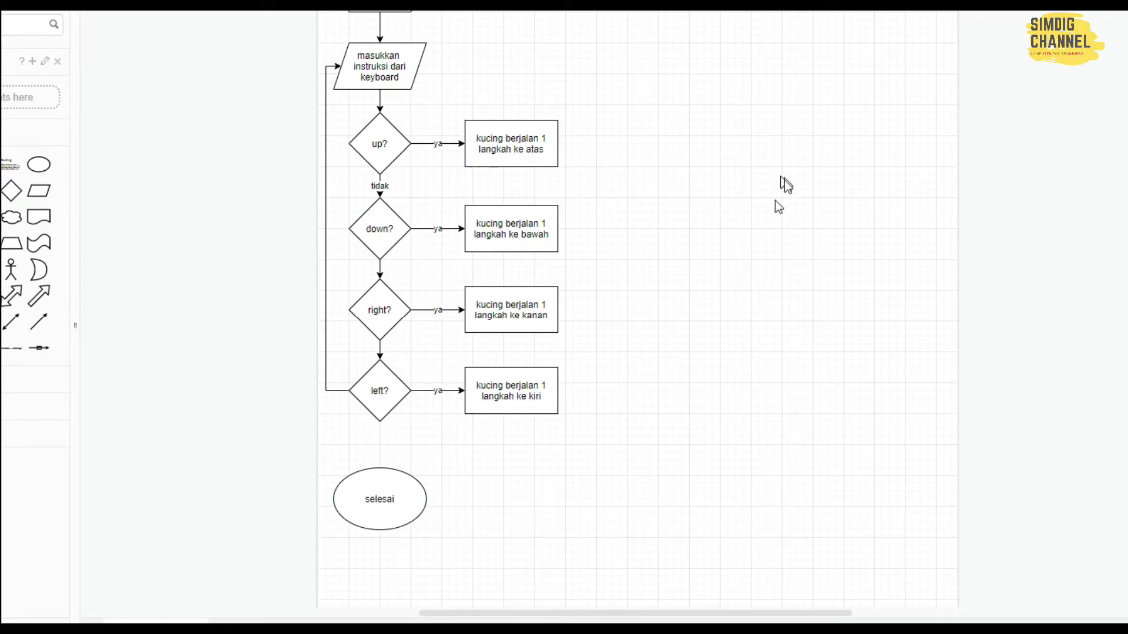
pyautogui.scroll(2, 659, 415)
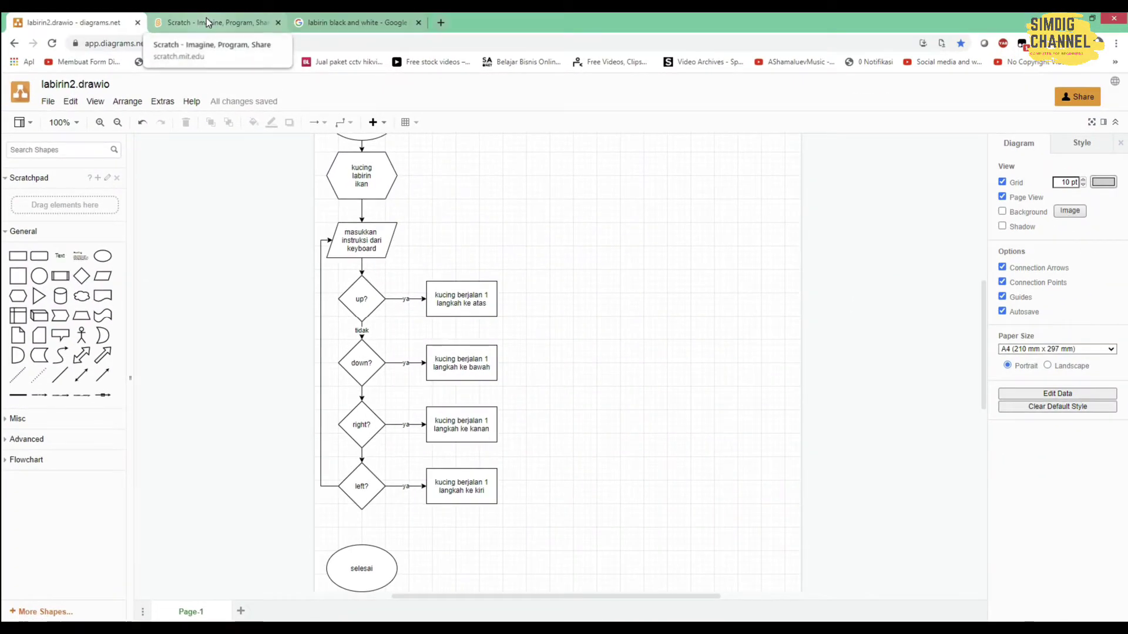
# Switch to Scratch and duplicate the down arrow if block, placing the copy in empty space outside the forever loop.
pyautogui.click(206, 19)
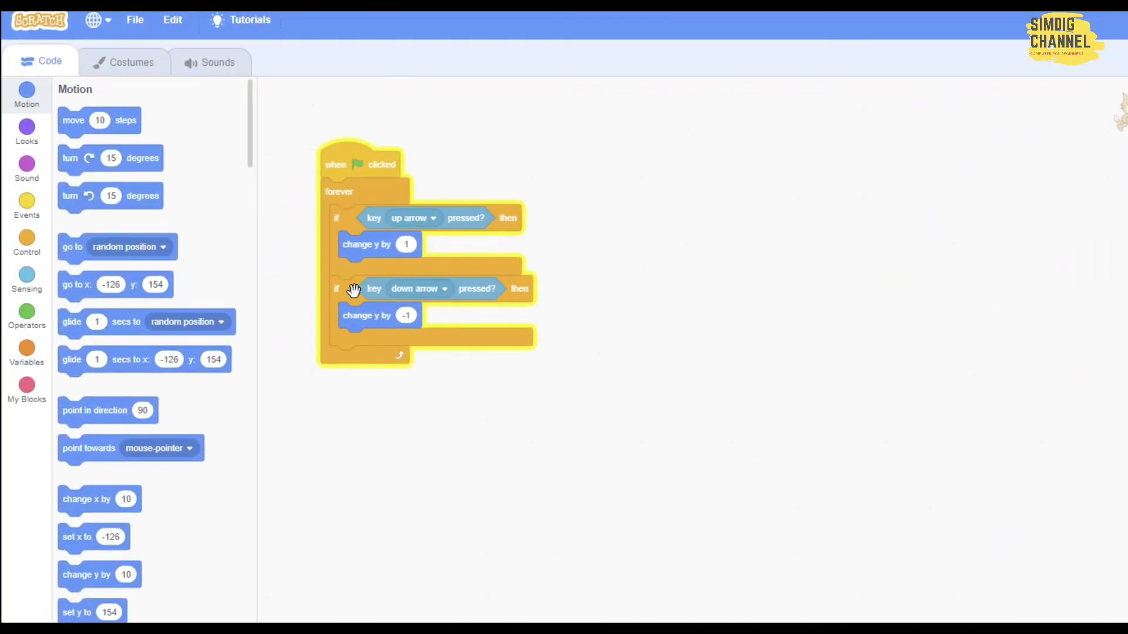
pyautogui.rightClick(354, 291)
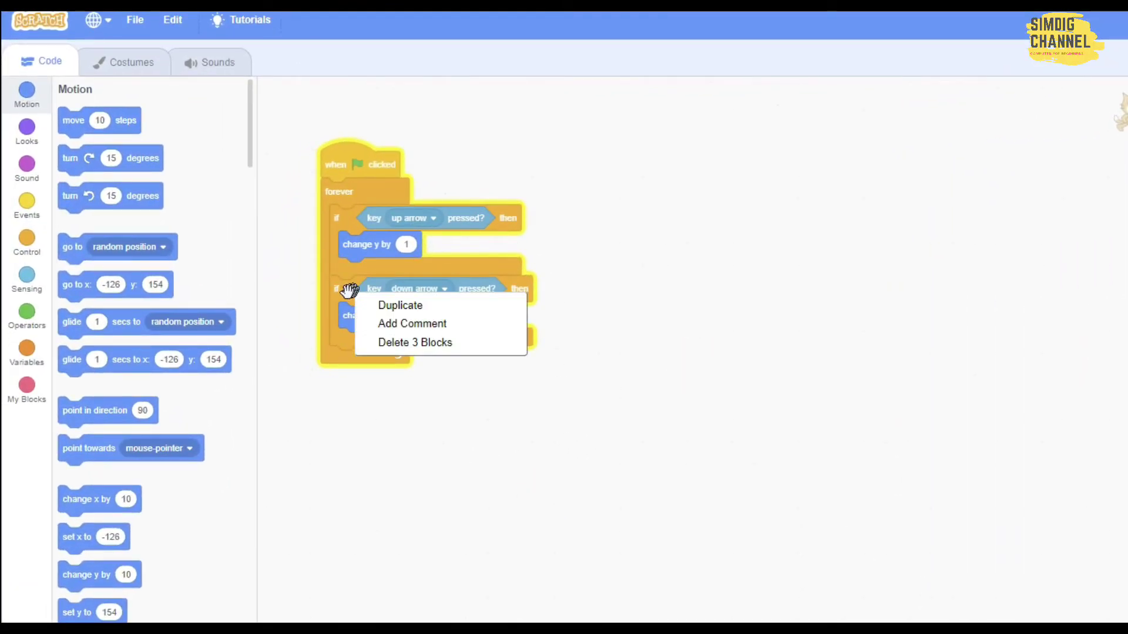
pyautogui.click(402, 305)
pyautogui.click(588, 415)
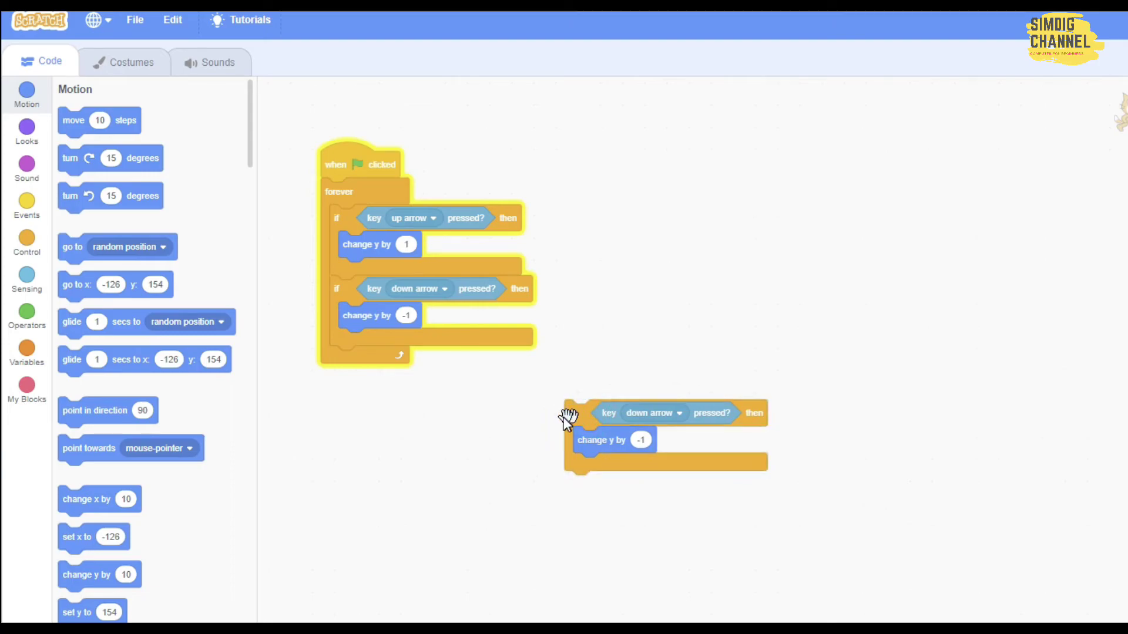
# Replace the copy's "change y by" block with "change x by" 1 and set its key to right arrow.
pyautogui.click(597, 441)
pyautogui.moveTo(603, 443); pyautogui.dragTo(192, 546)
pyautogui.rightClick(709, 597)
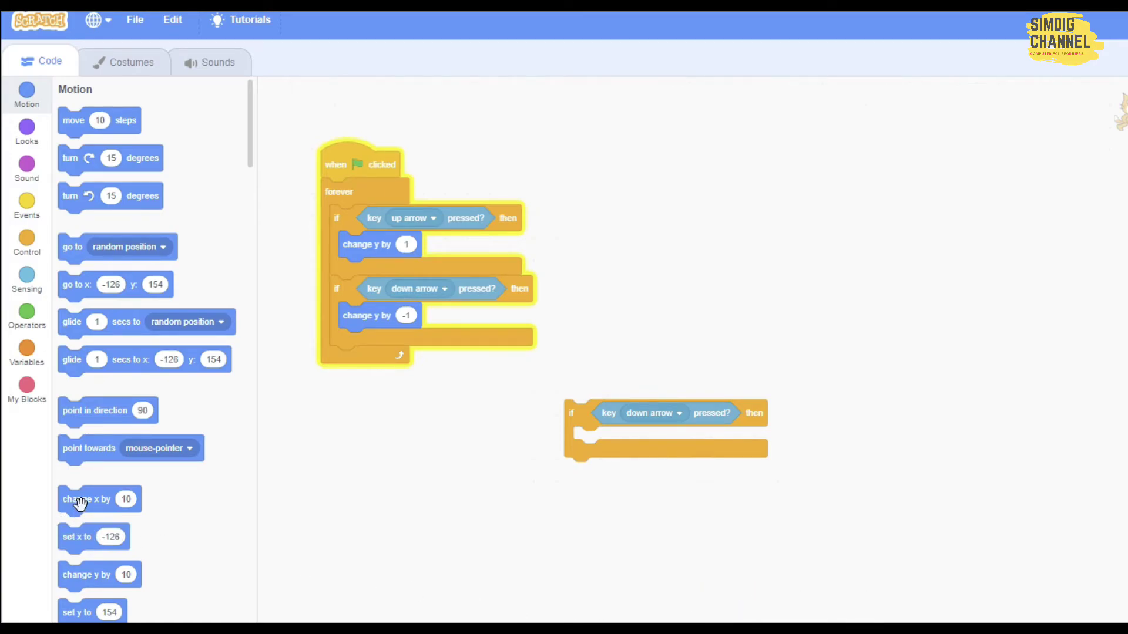
pyautogui.moveTo(80, 503); pyautogui.dragTo(599, 451)
pyautogui.click(642, 441)
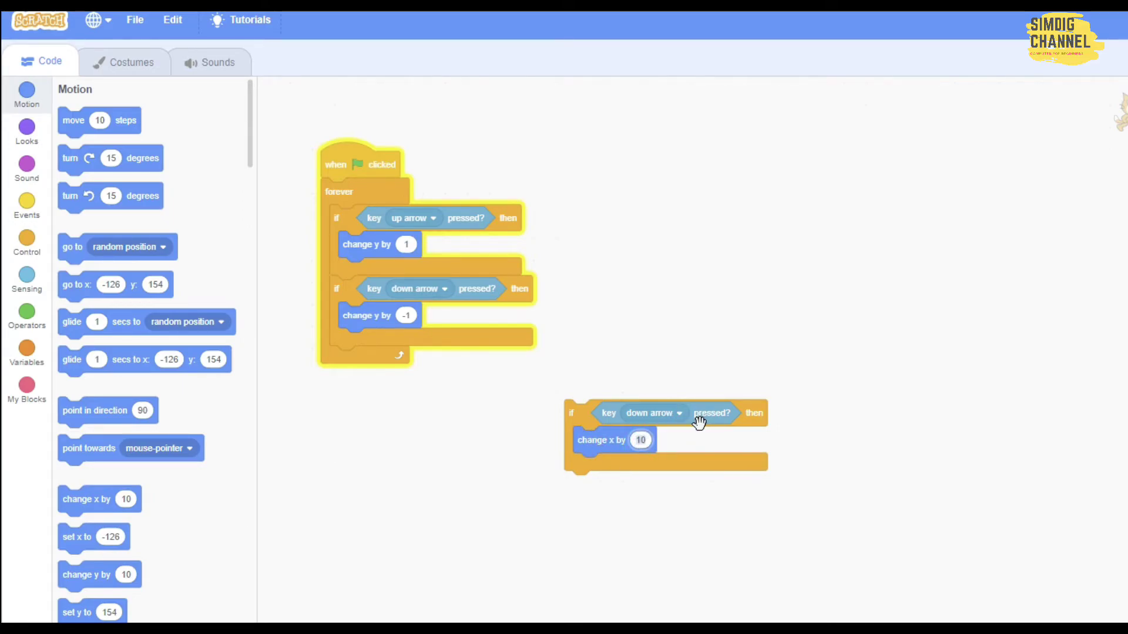
pyautogui.write('1')
pyautogui.click(679, 414)
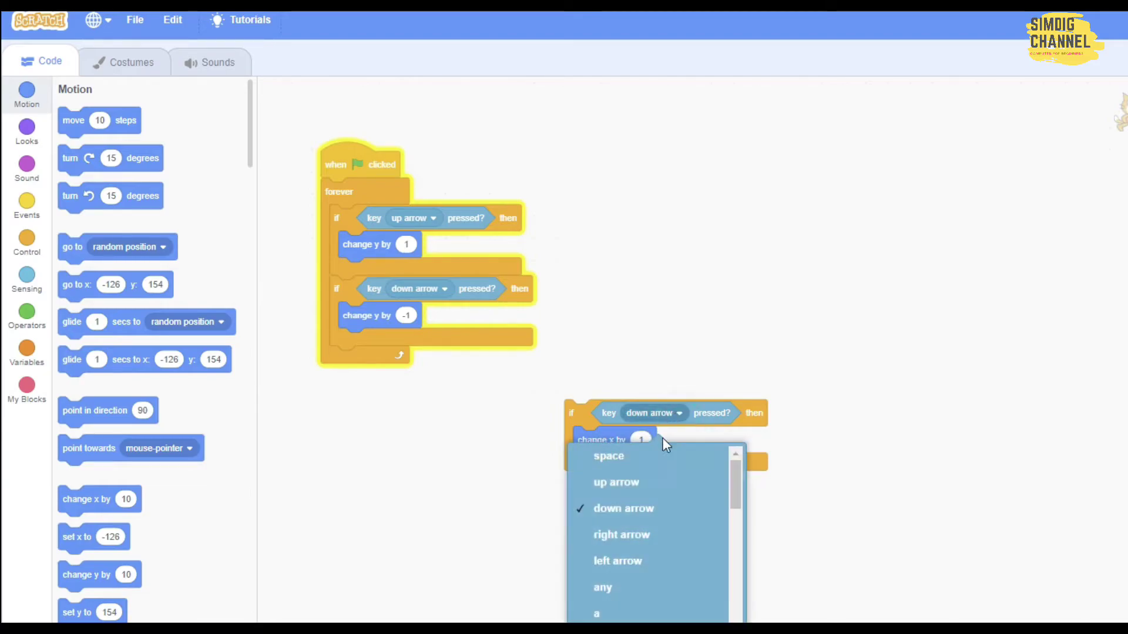
pyautogui.click(618, 536)
# Duplicate the right arrow if block and attach the copy directly beneath it.
pyautogui.rightClick(581, 417)
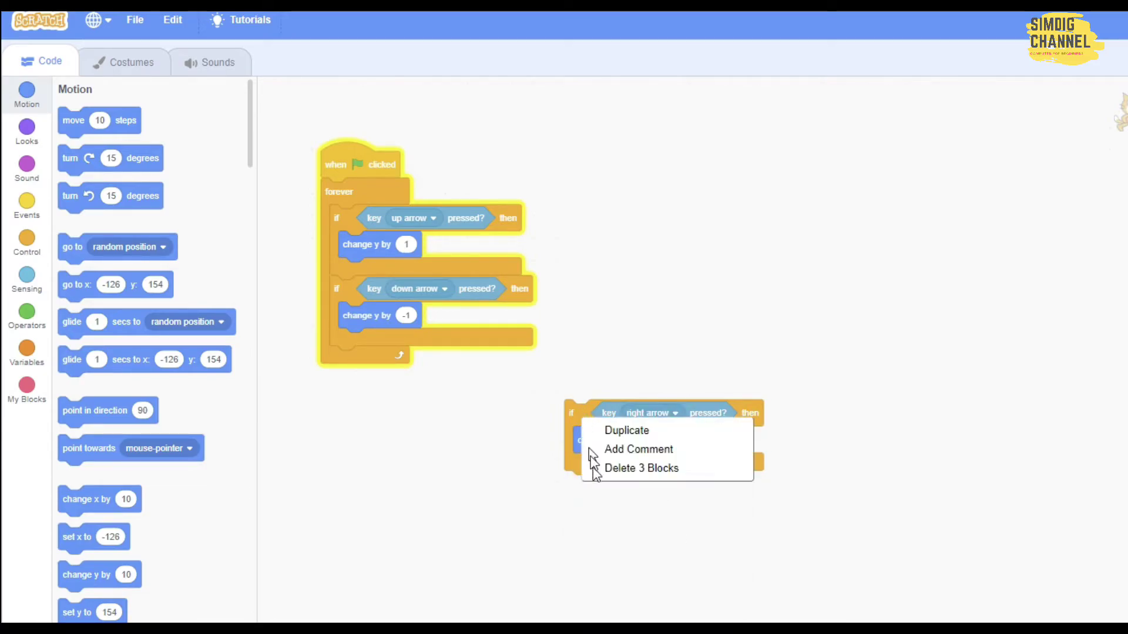
pyautogui.click(641, 431)
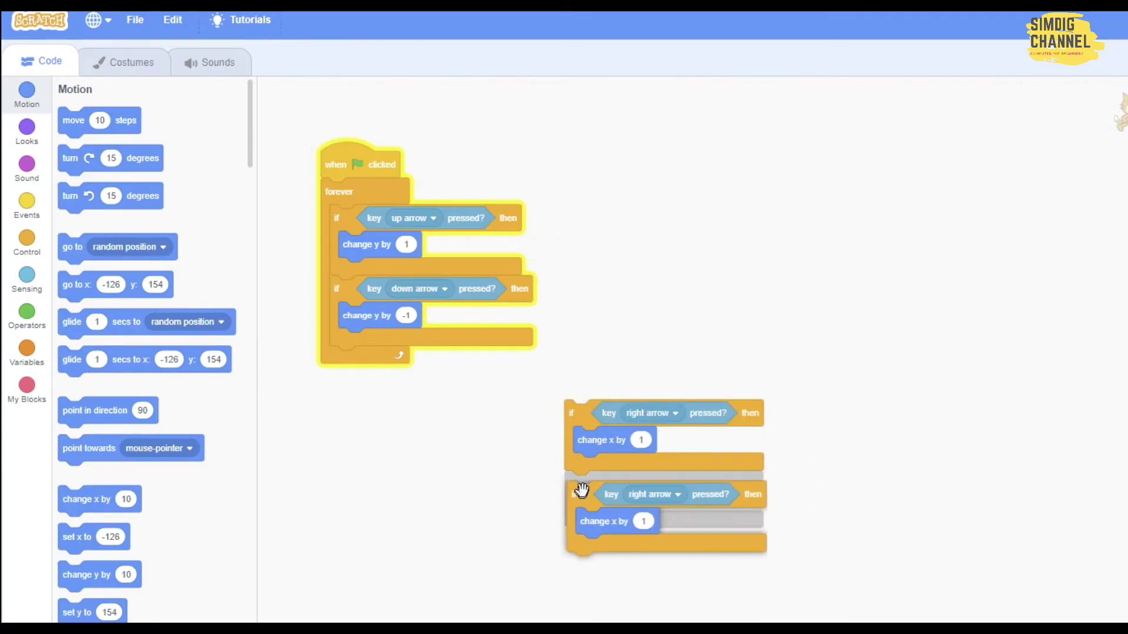
pyautogui.click(581, 487)
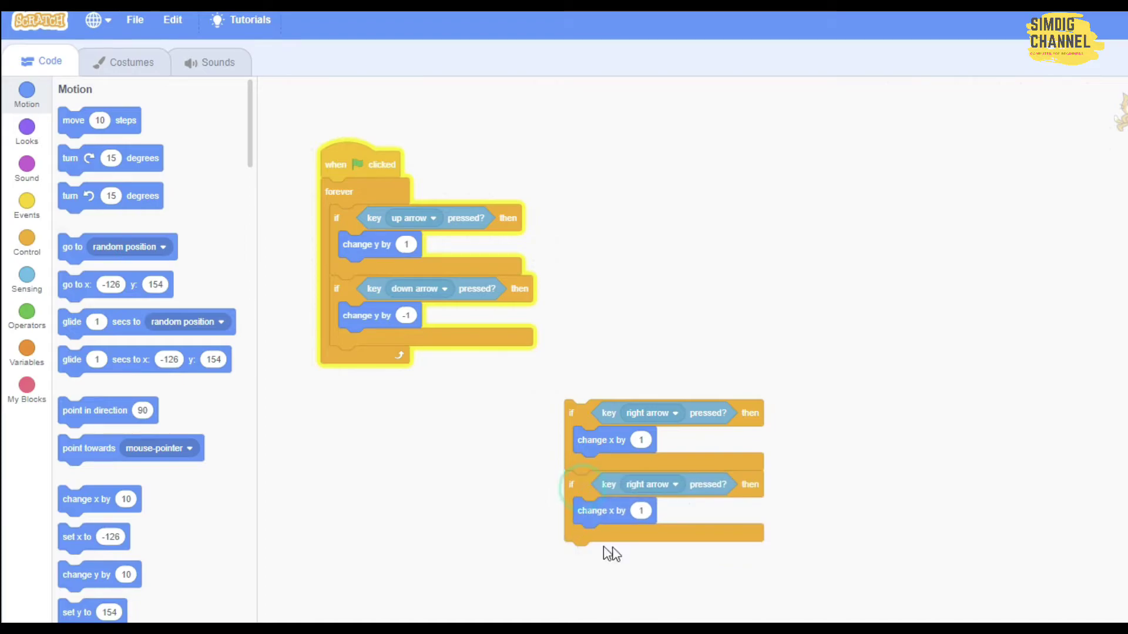
# Set the lower copy to left arrow with "change x by" -1, and attach both loose if blocks inside the forever loop beneath the down arrow block.
pyautogui.click(674, 485)
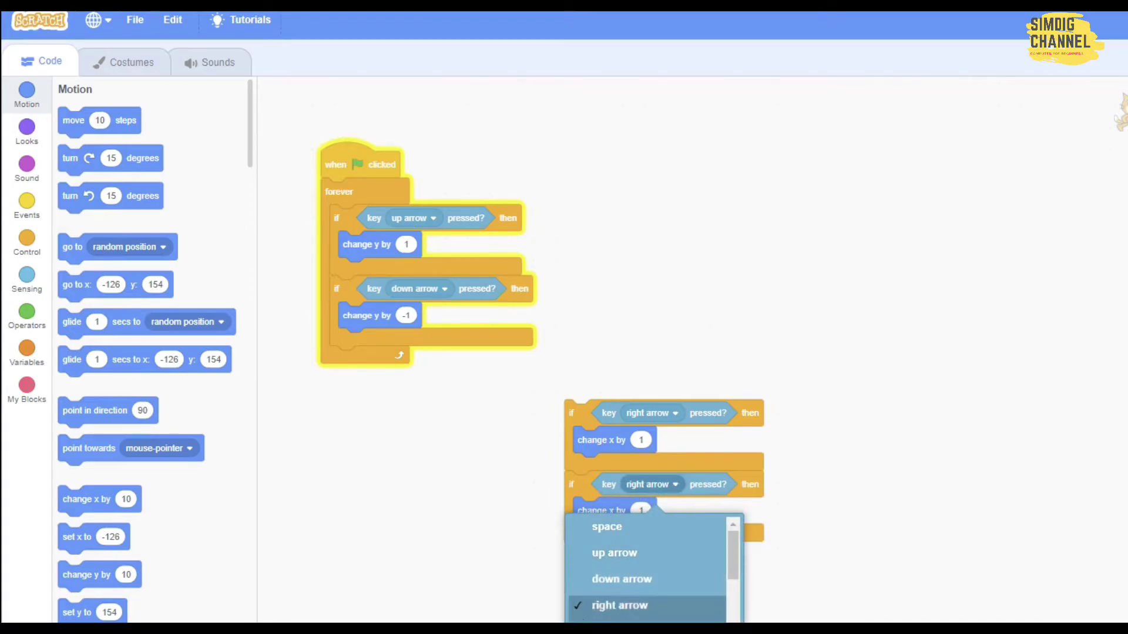
pyautogui.click(640, 517)
pyautogui.click(640, 513)
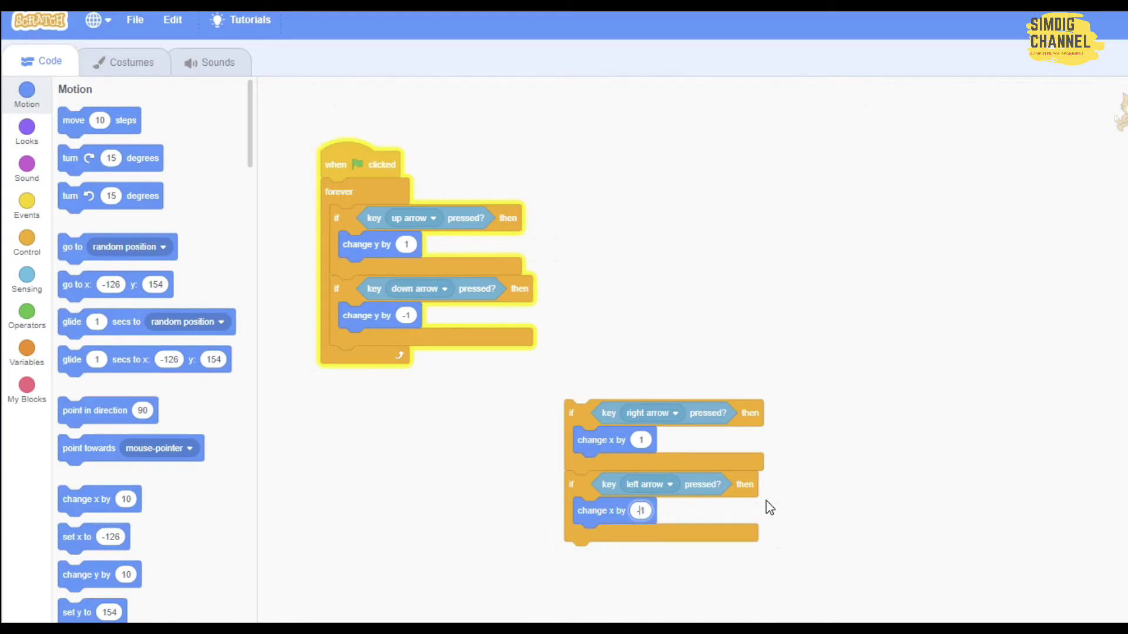
pyautogui.click(861, 476)
pyautogui.moveTo(574, 411); pyautogui.dragTo(348, 359)
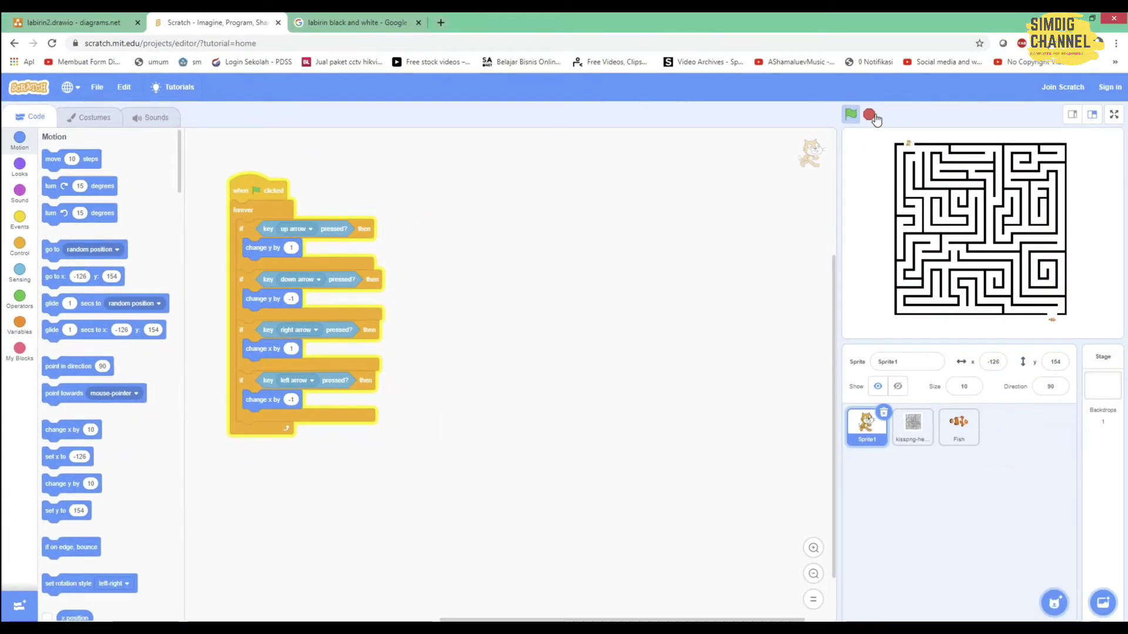
# Stop the running script and restart the game with the stage in full-screen view.
pyautogui.click(869, 114)
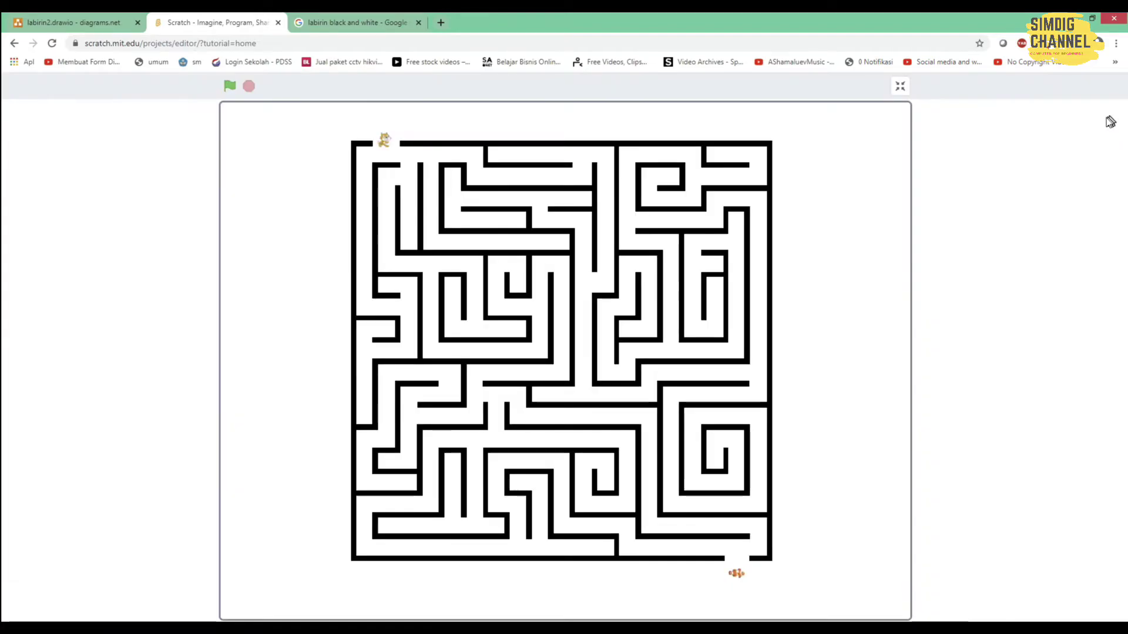
pyautogui.click(1114, 114)
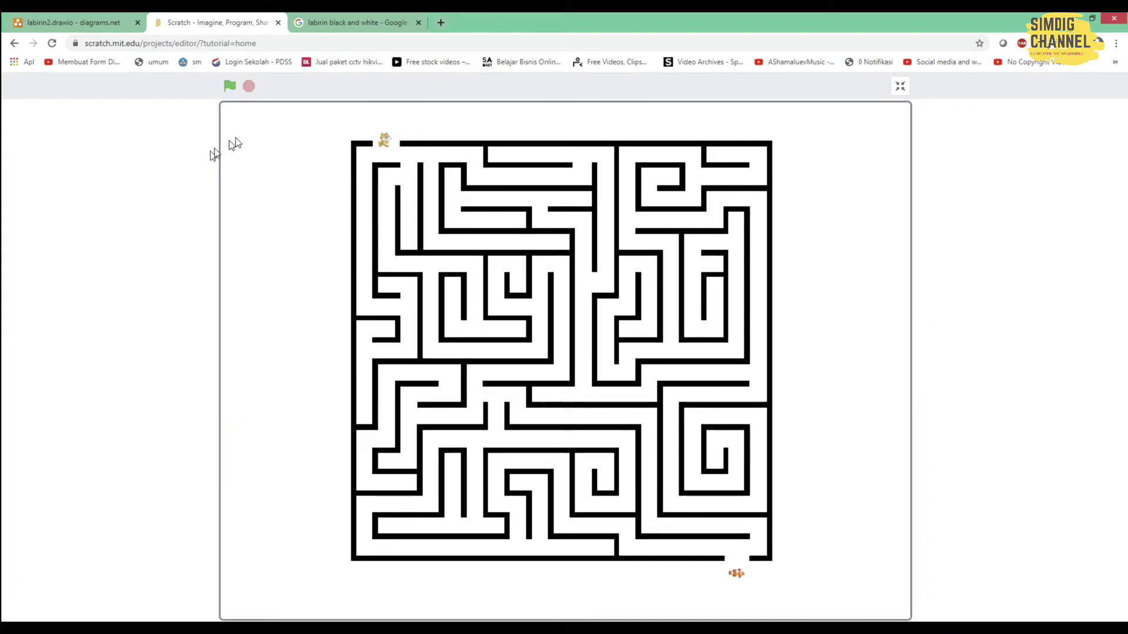
pyautogui.click(230, 86)
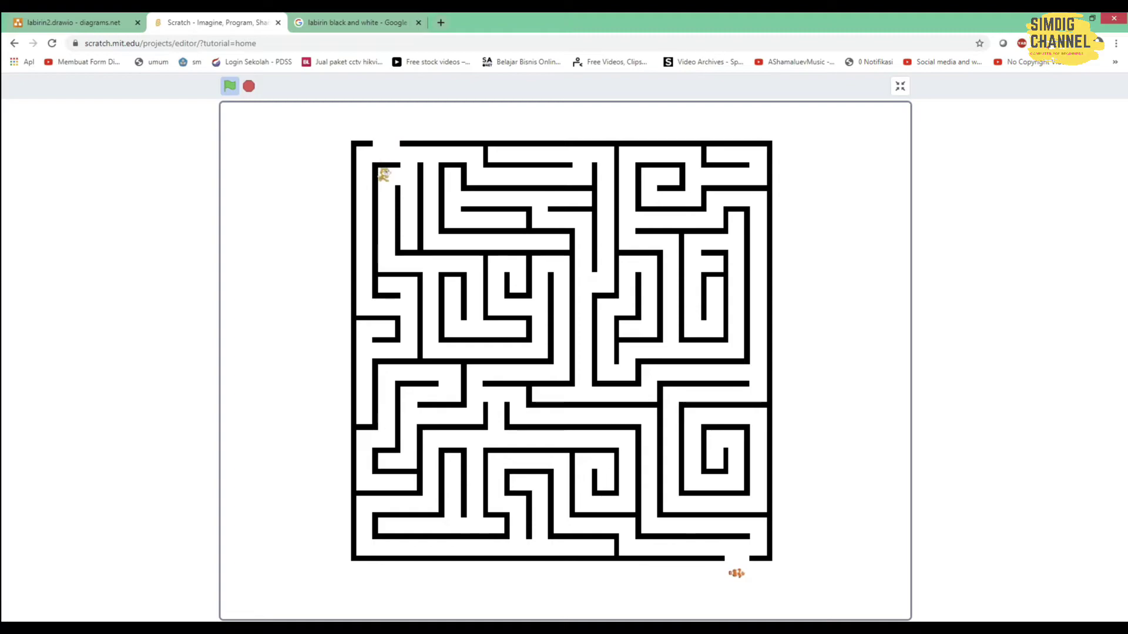
# Test the cat's movement by walking it up, down, left and right near the labyrinth entrance, and return it to the entrance.
pyautogui.press('Down')
pyautogui.press('Up')
pyautogui.press('Right')
pyautogui.press('Left')
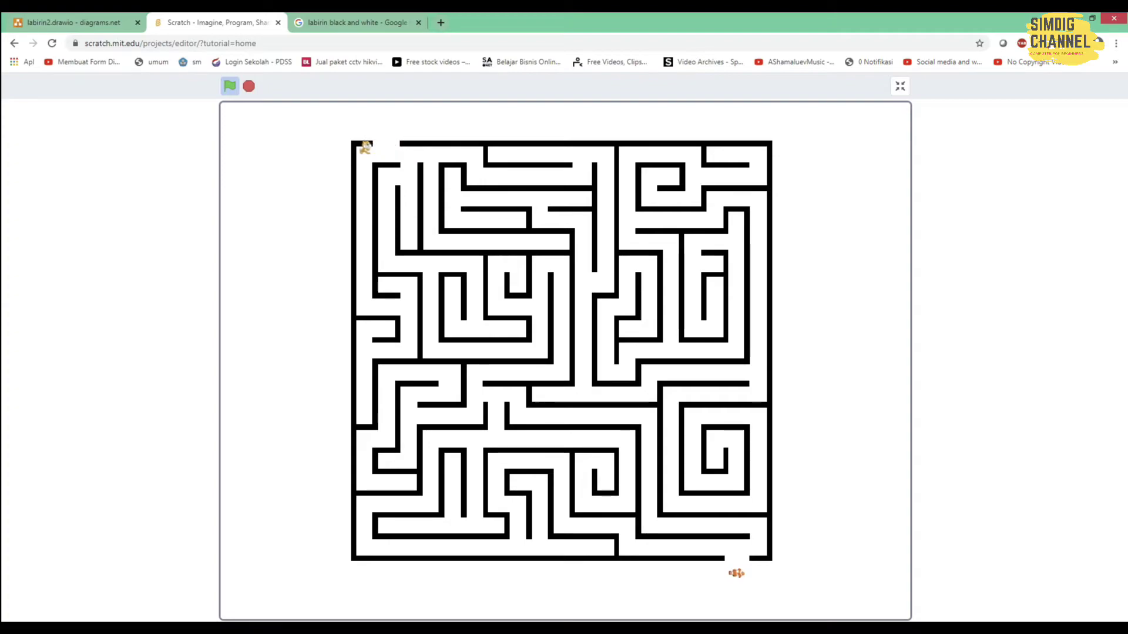
pyautogui.press('Right')
pyautogui.press('Down')
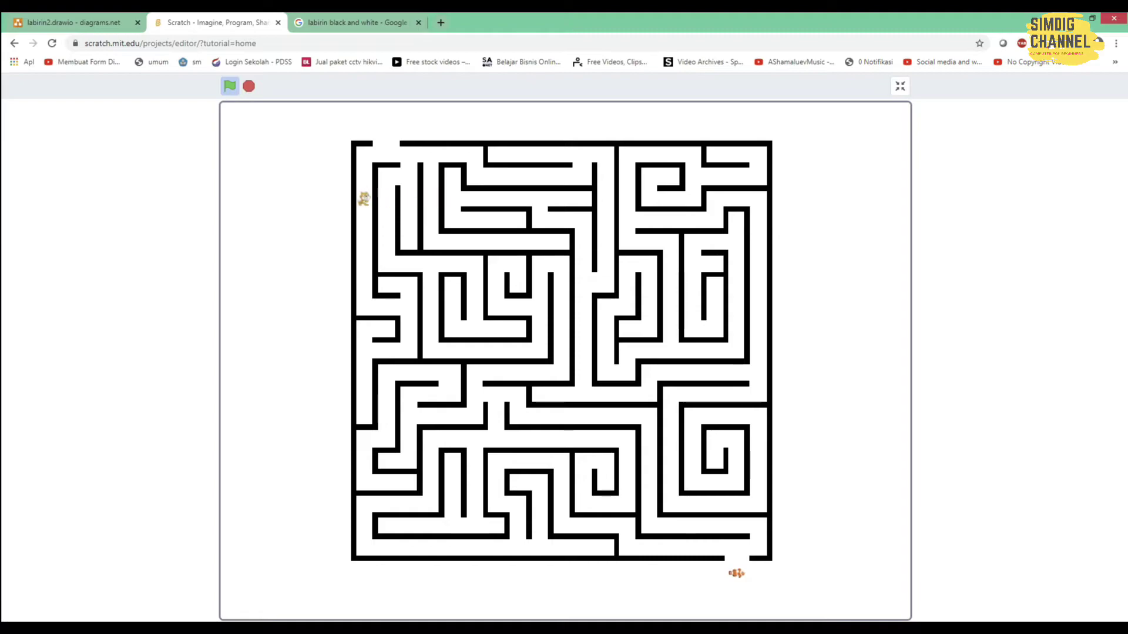
pyautogui.press('Left')
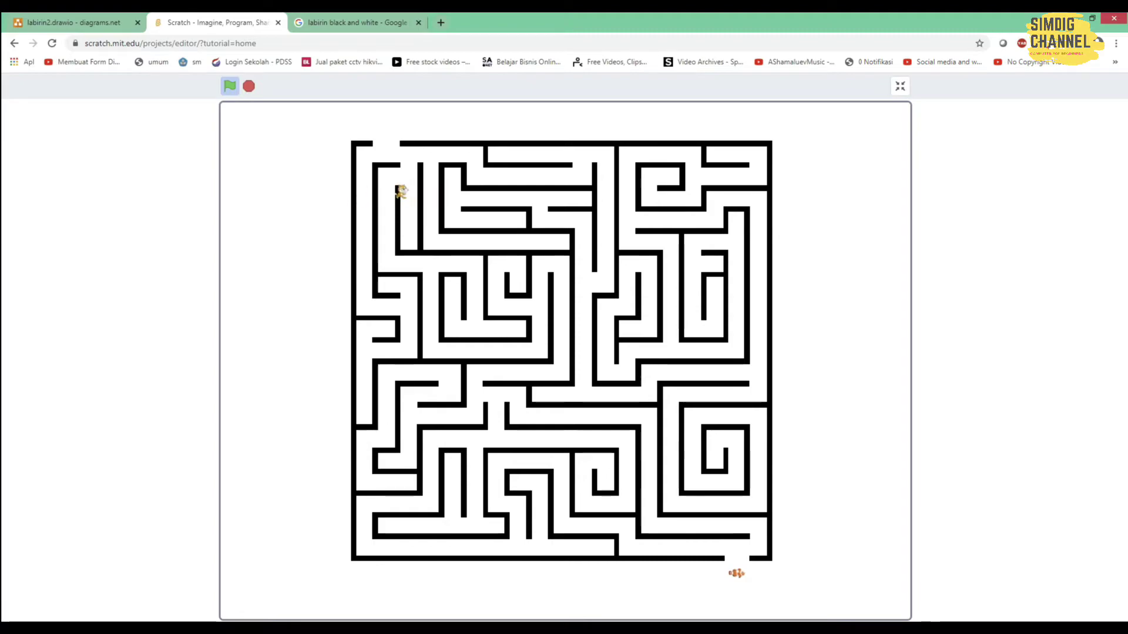
pyautogui.press('Up')
pyautogui.press('Up')
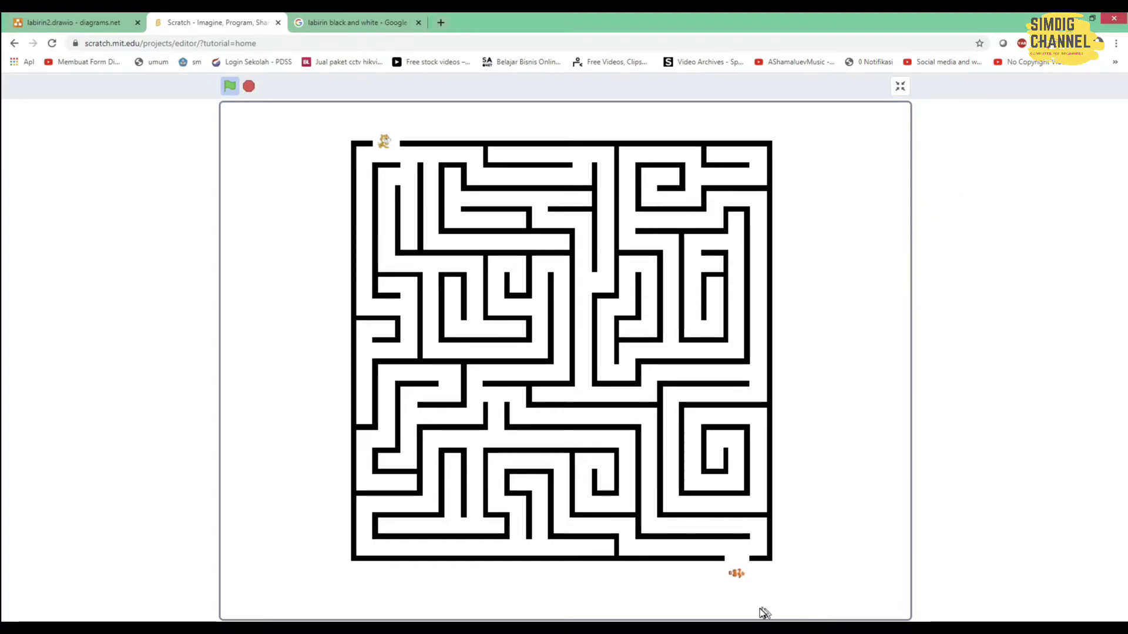
# Switch to the Notepad window containing the algorithm notes.
pyautogui.moveTo(624, 626)
pyautogui.click(686, 541)
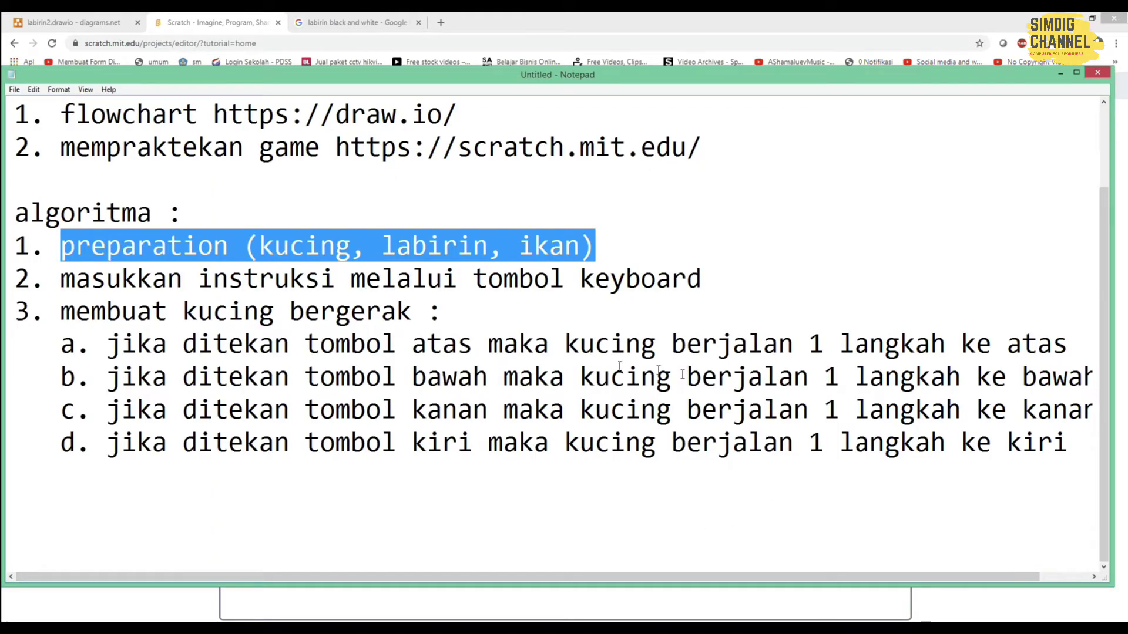
# Add the point "4. menabrak labirin" on a new line below item d of the algorithm.
pyautogui.click(1080, 443)
pyautogui.press('Return')
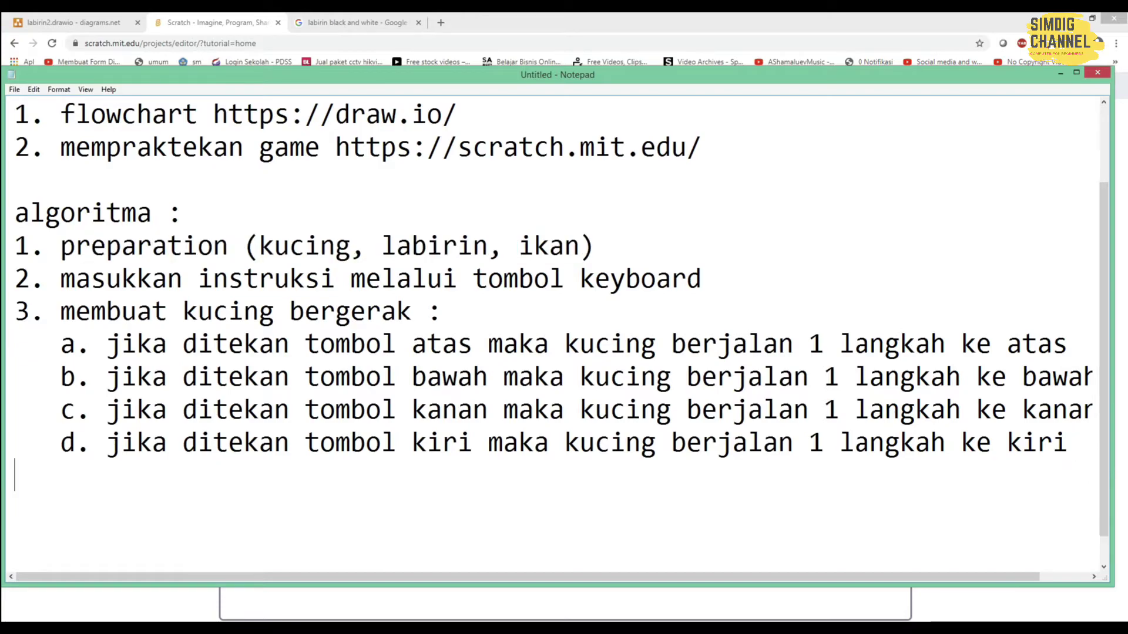
pyautogui.write('4. mena')
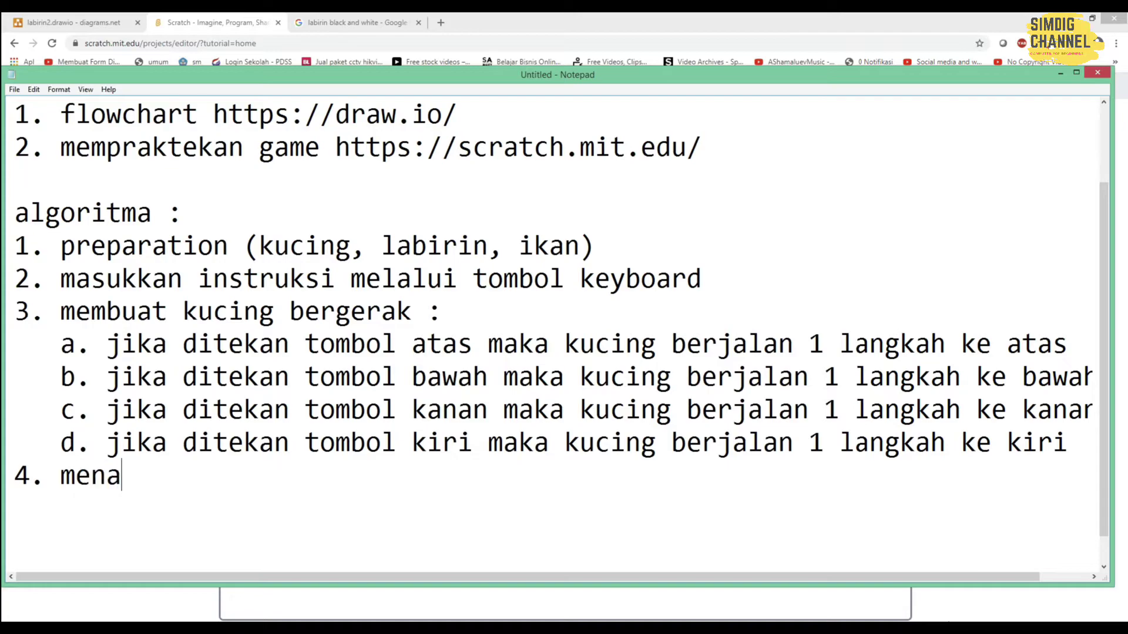
pyautogui.write('brak labirin')
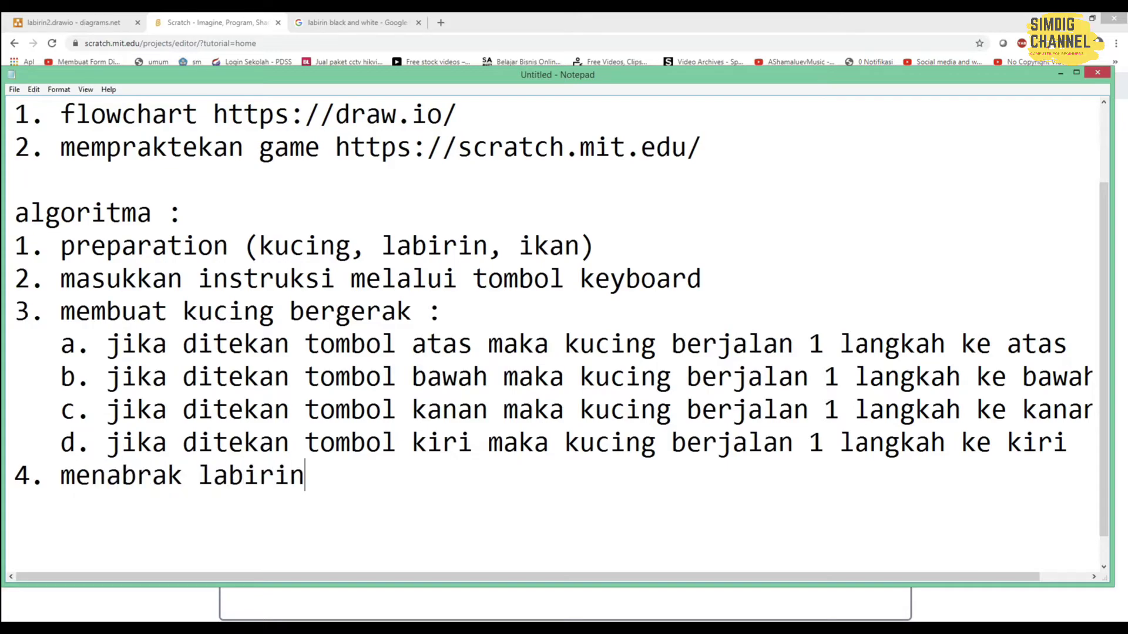
# Begin an indented sub-item "a. jika menabrak labirin maka kucing" under point 4.
pyautogui.press('Return')
pyautogui.write('a. ')
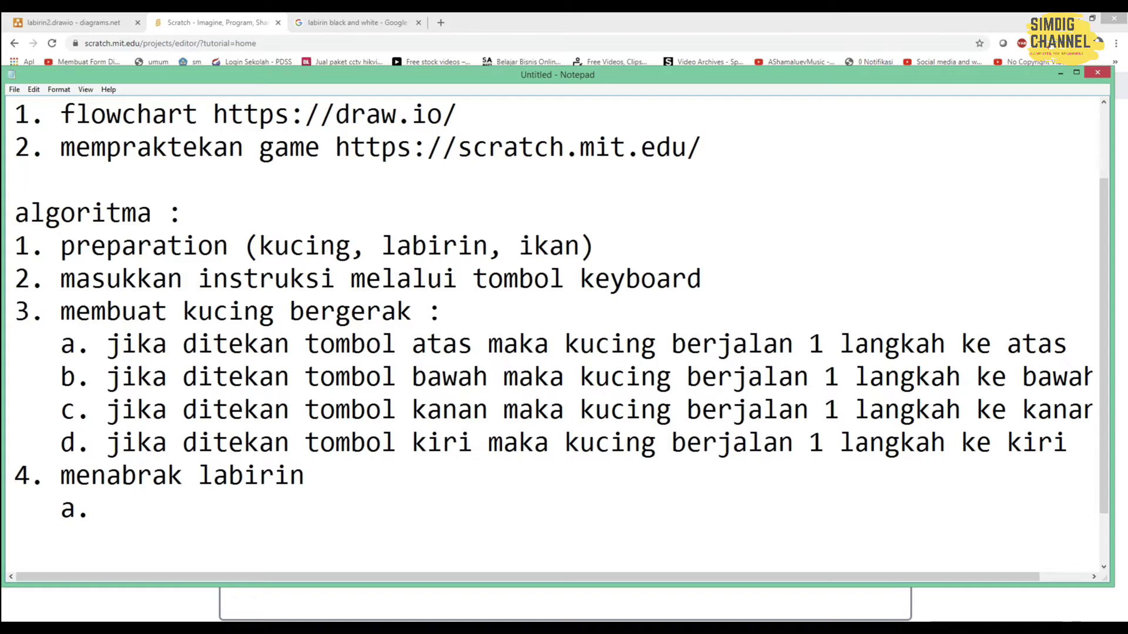
pyautogui.write('jika')
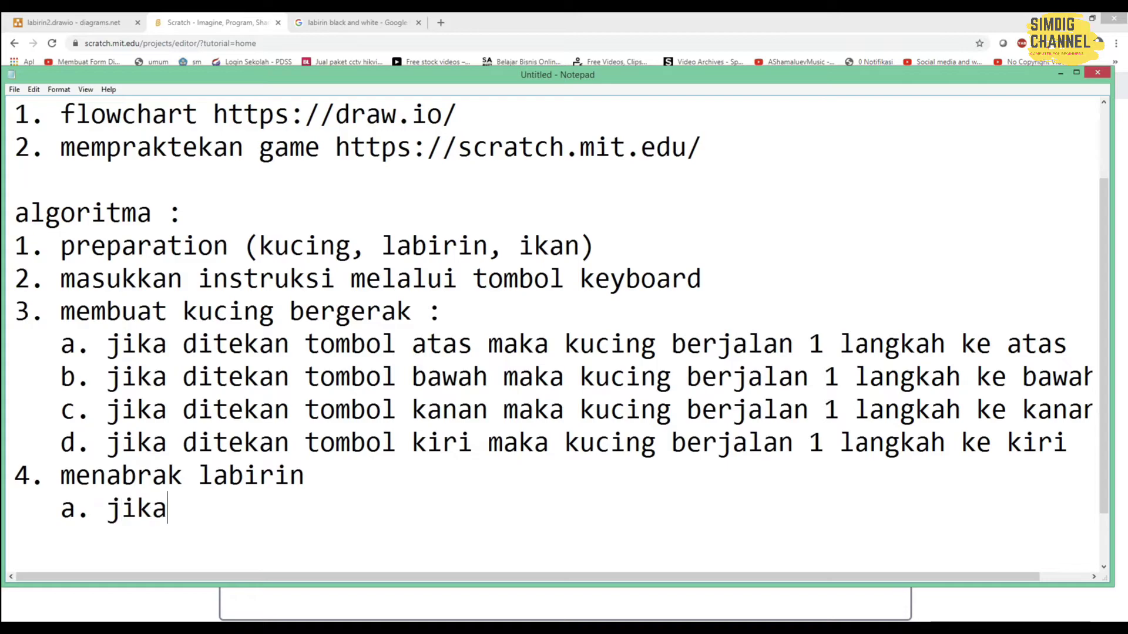
pyautogui.write(' menabar')
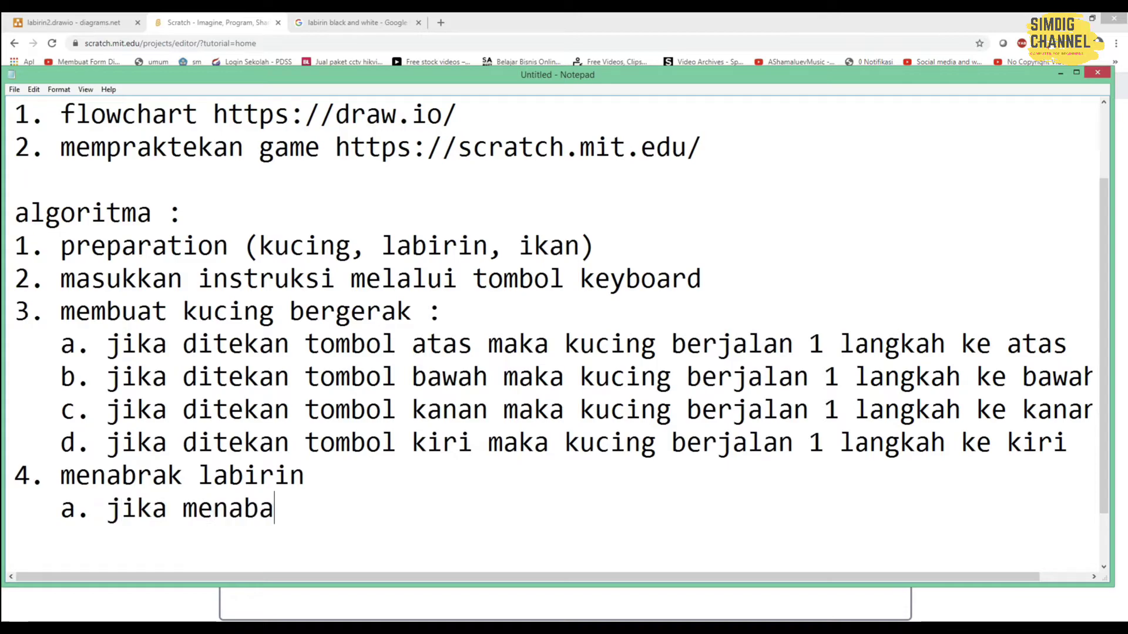
pyautogui.press('BackSpace')
pyautogui.press('BackSpace')
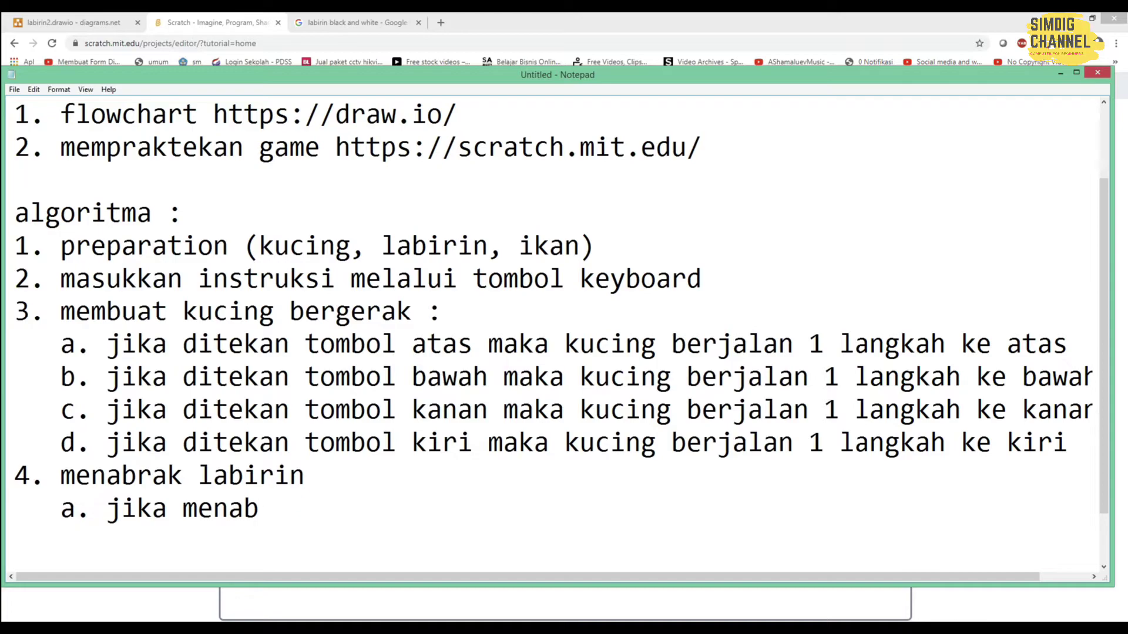
pyautogui.write('rak labirin ')
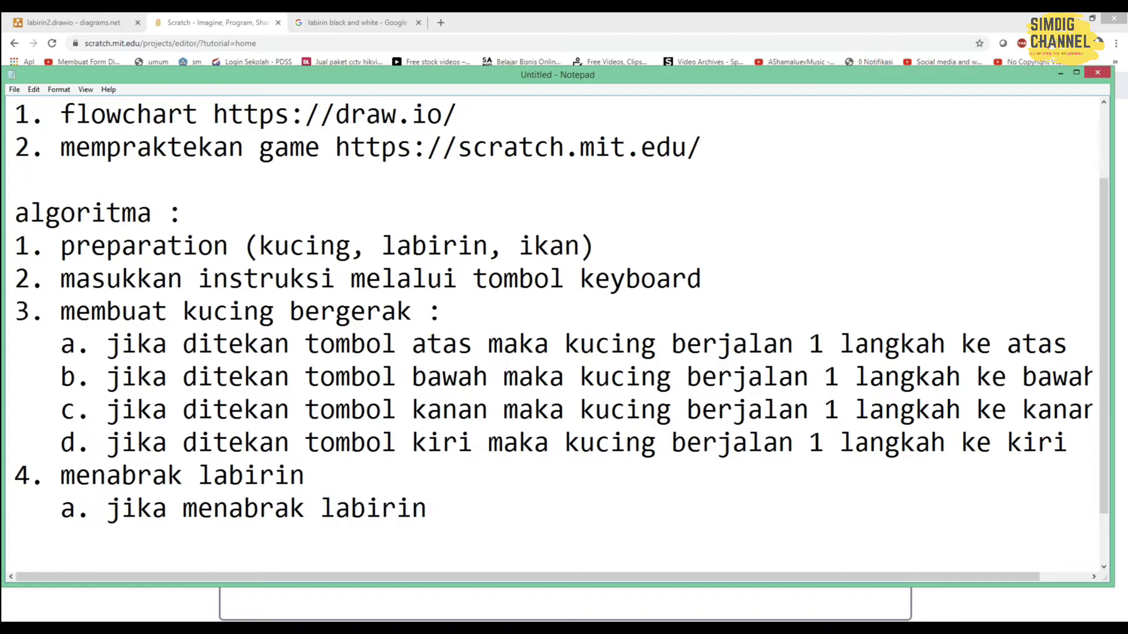
pyautogui.write('maka')
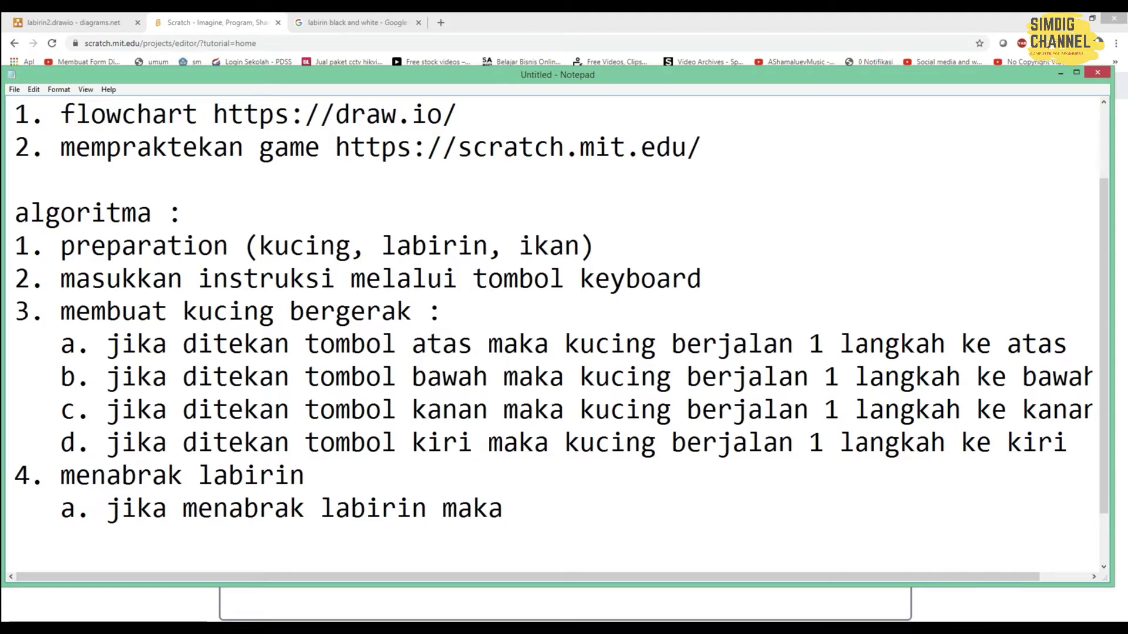
pyautogui.write(' mun')
pyautogui.press('BackSpace')
pyautogui.press('BackSpace')
pyautogui.press('BackSpace')
pyautogui.write('dia')
pyautogui.press('BackSpace')
pyautogui.press('BackSpace')
pyautogui.press('BackSpace')
pyautogui.write('kucing')
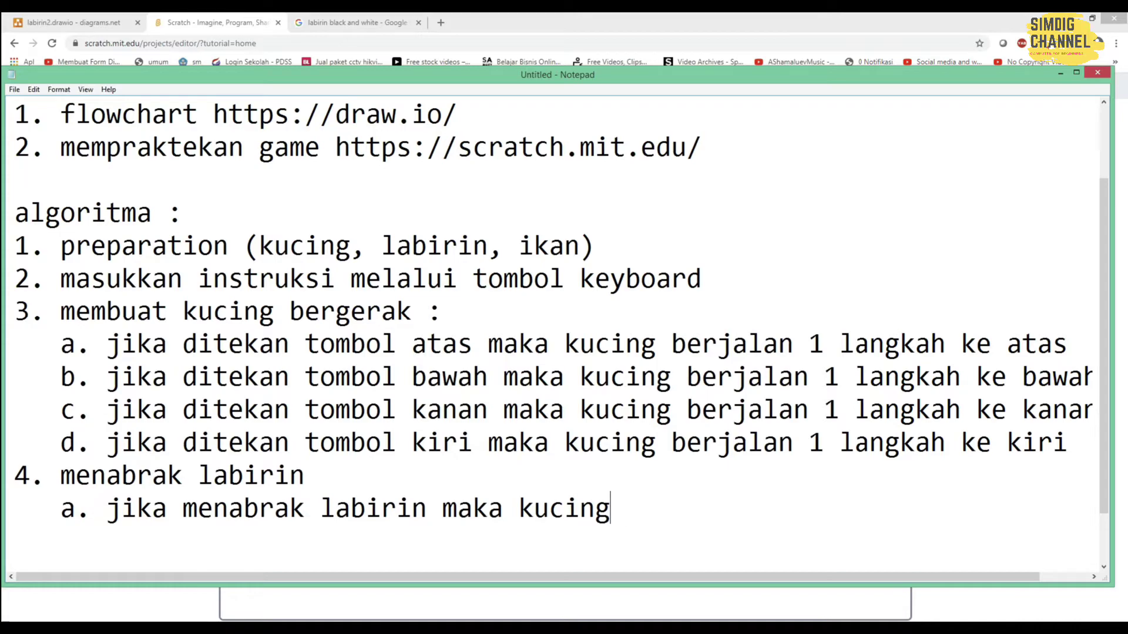
# Delete point 4 together with its sub-item a from the algorithm.
pyautogui.press('BackSpace')
pyautogui.press('BackSpace')
pyautogui.press('BackSpace')
pyautogui.press('BackSpace')
pyautogui.press('BackSpace')
pyautogui.press('BackSpace')
pyautogui.press('BackSpace')
pyautogui.press('BackSpace')
pyautogui.press('BackSpace')
pyautogui.press('BackSpace')
pyautogui.press('BackSpace')
pyautogui.press('BackSpace')
pyautogui.press('BackSpace')
pyautogui.press('BackSpace')
pyautogui.press('BackSpace')
pyautogui.press('BackSpace')
pyautogui.press('BackSpace')
pyautogui.press('BackSpace')
pyautogui.press('BackSpace')
pyautogui.press('BackSpace')
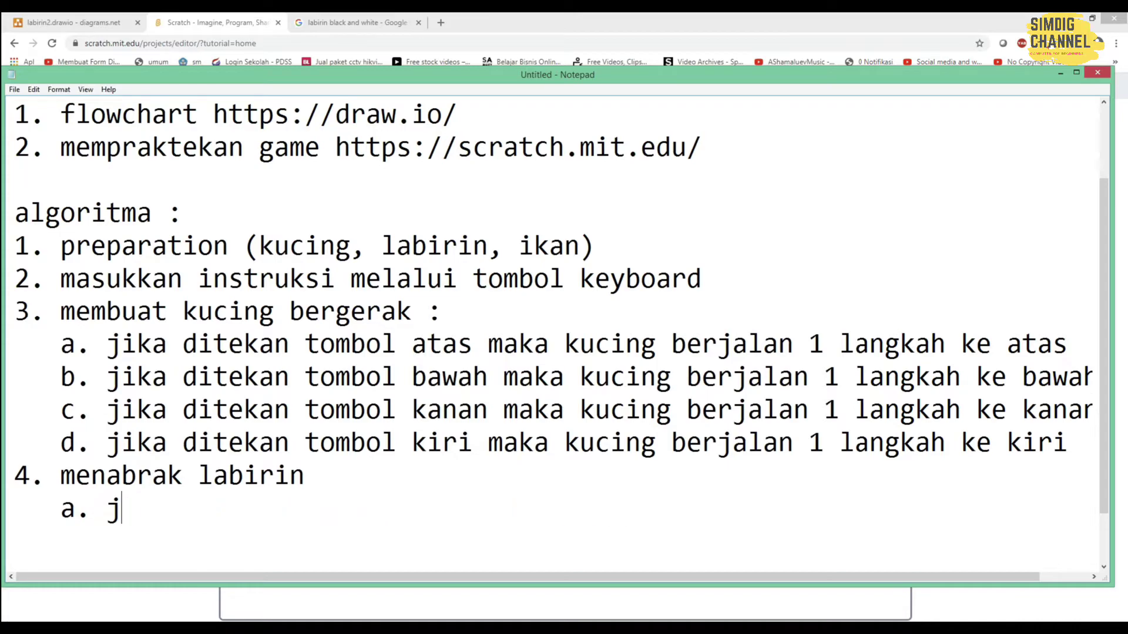
pyautogui.press('BackSpace')
pyautogui.press('BackSpace')
pyautogui.press('BackSpace')
pyautogui.press('BackSpace')
pyautogui.press('BackSpace')
pyautogui.moveTo(319, 474); pyautogui.dragTo(14, 482)
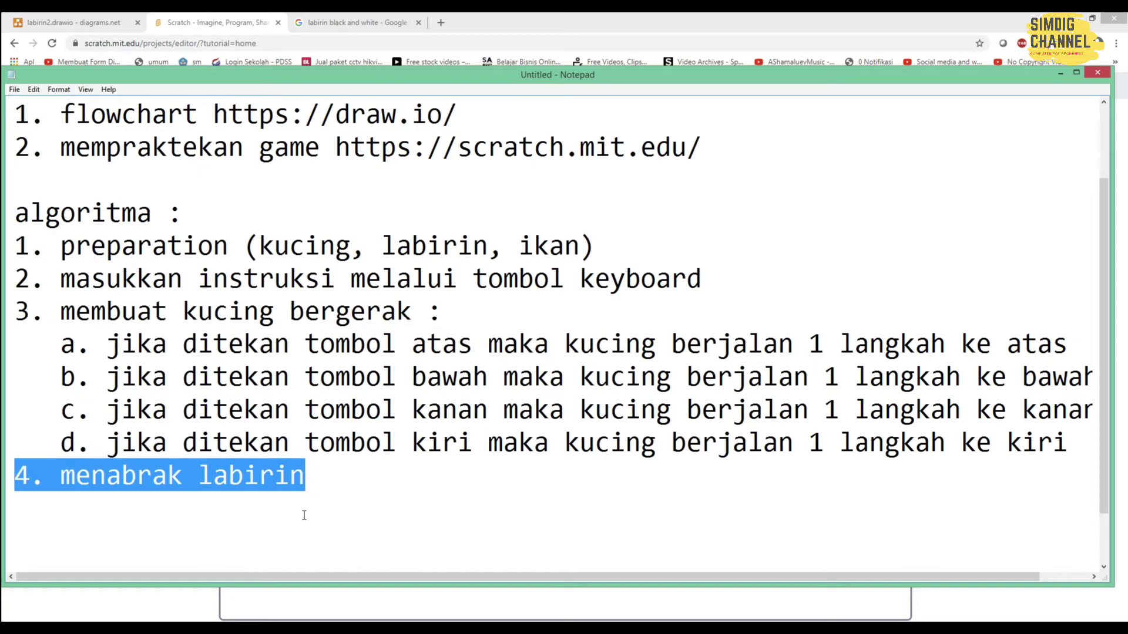
pyautogui.press('BackSpace')
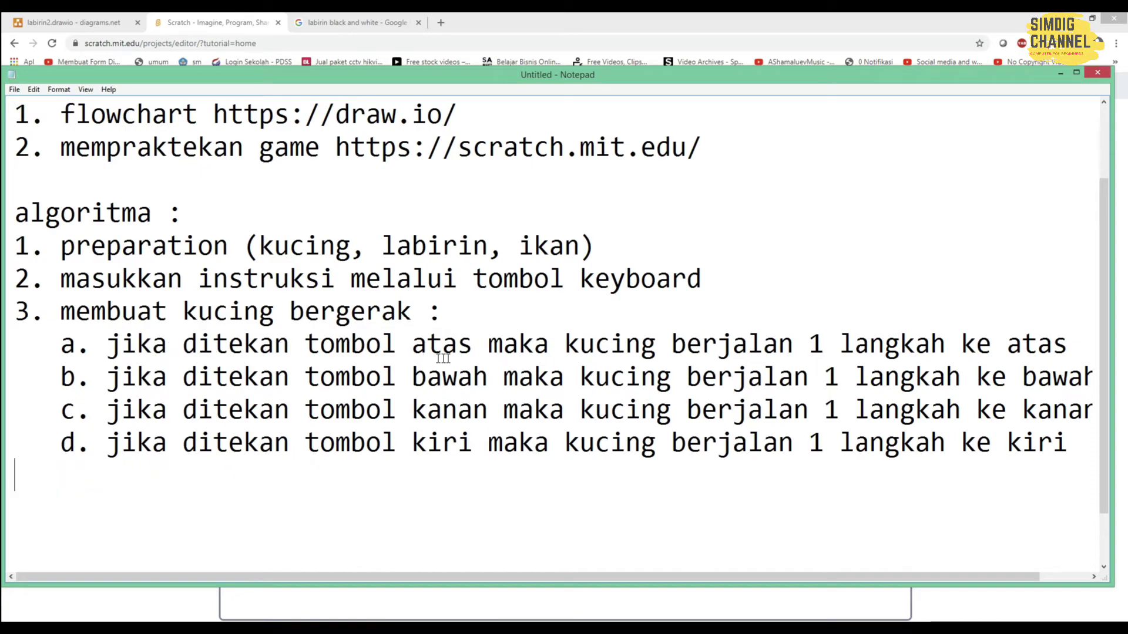
# Insert the indented line "jika menabrak maka berjalan 1 langkah ke bawah" directly below item a of point 3.
pyautogui.click(405, 577)
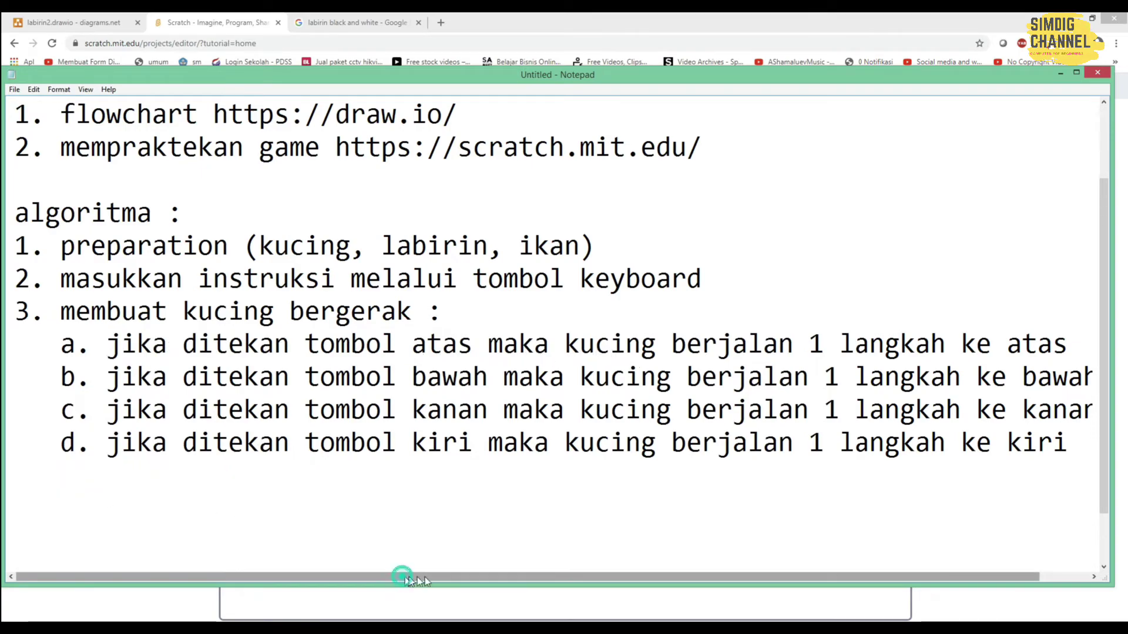
pyautogui.moveTo(405, 577); pyautogui.dragTo(561, 562)
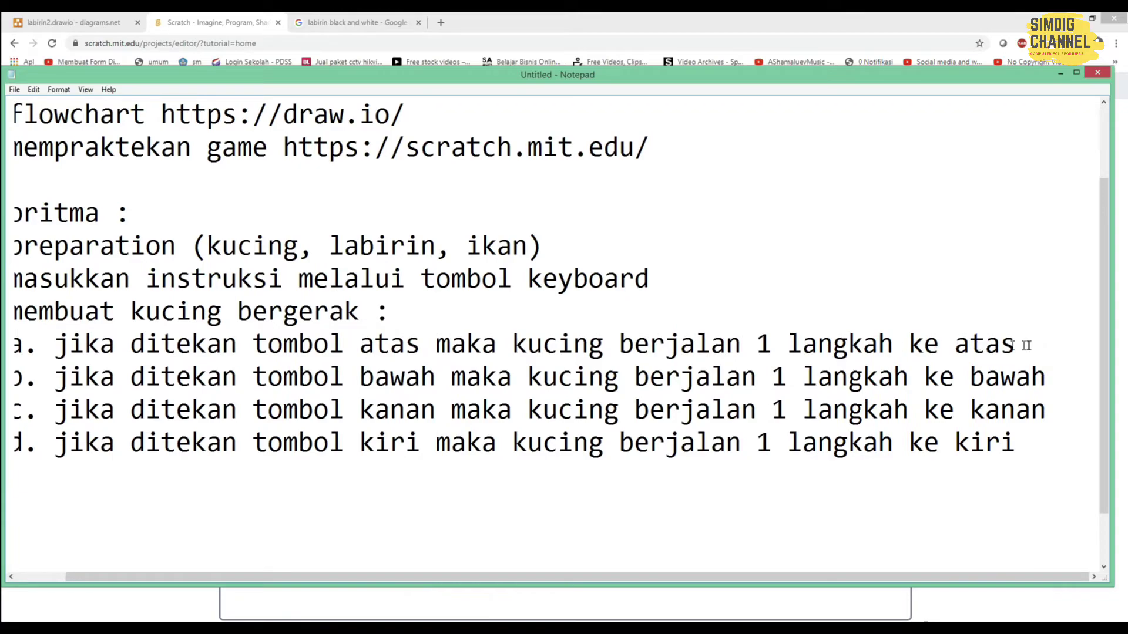
pyautogui.click(1040, 345)
pyautogui.press('Return')
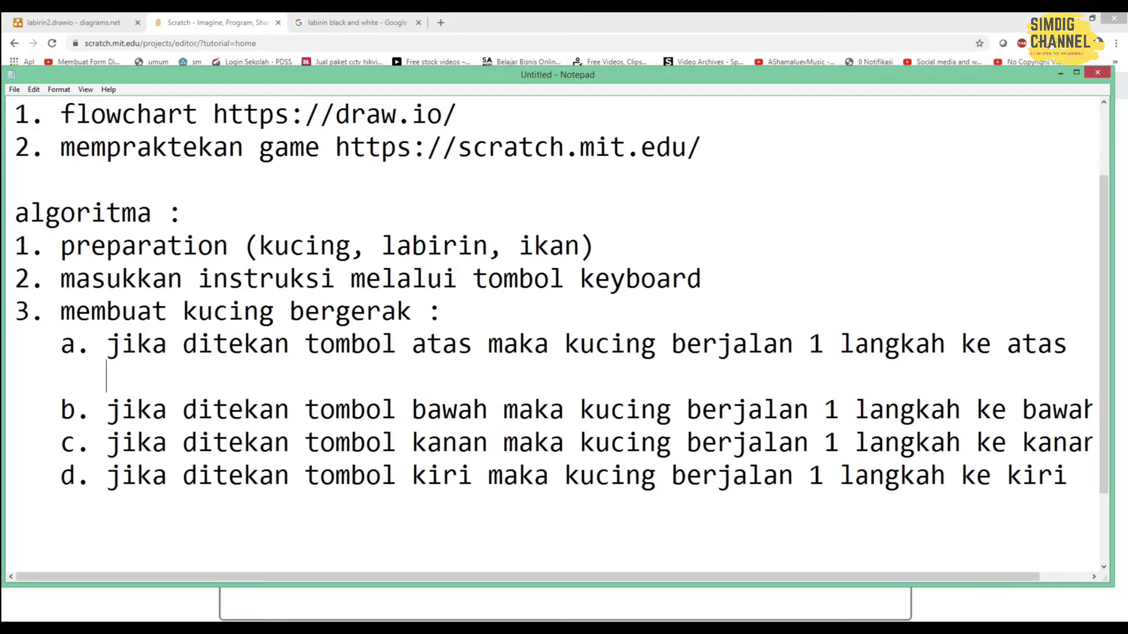
pyautogui.write('jika ')
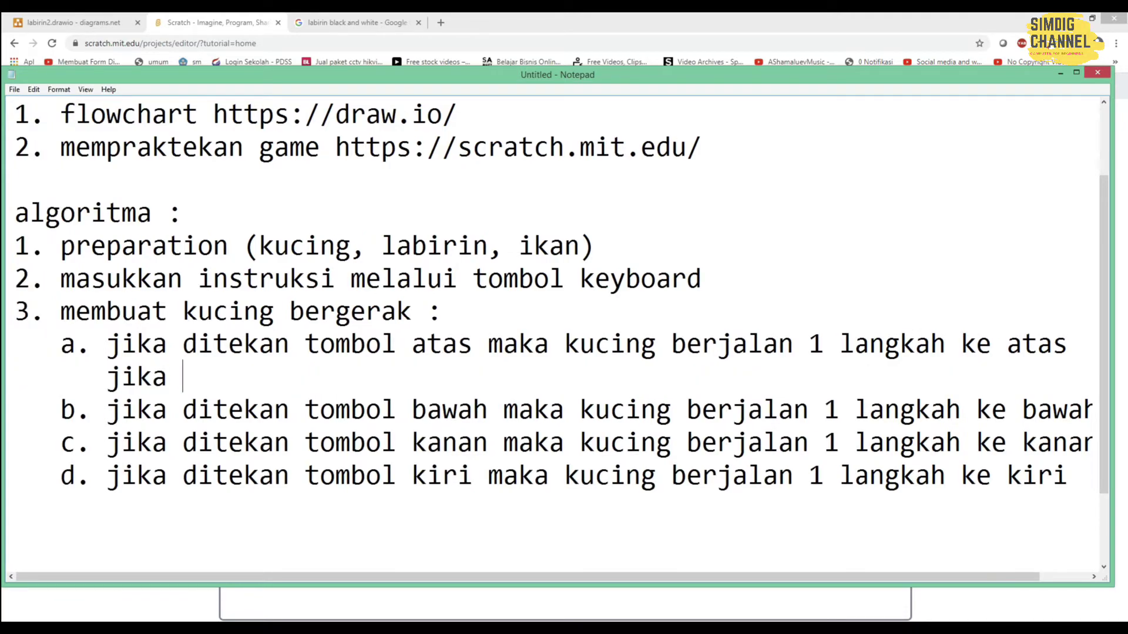
pyautogui.write('menabrak ')
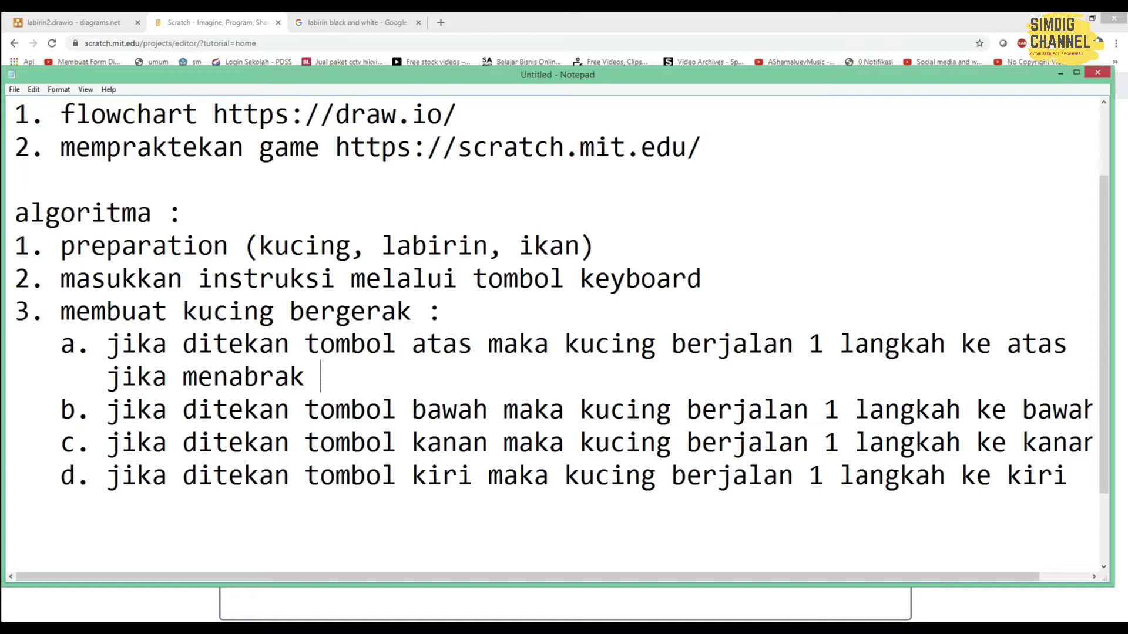
pyautogui.write('maka ')
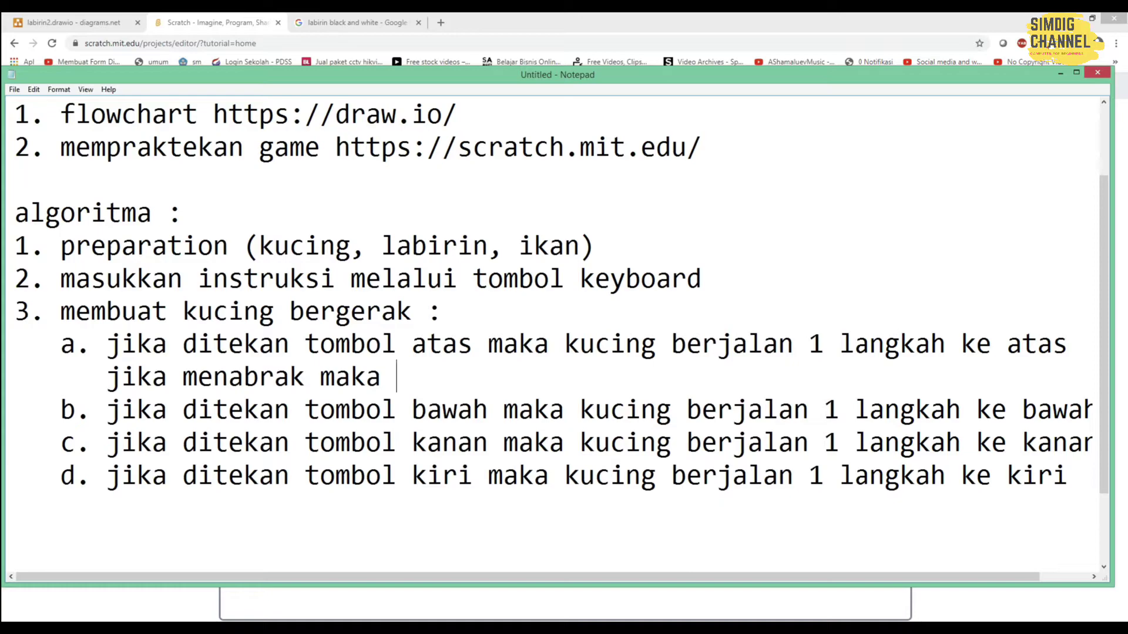
pyautogui.write('berjalan ')
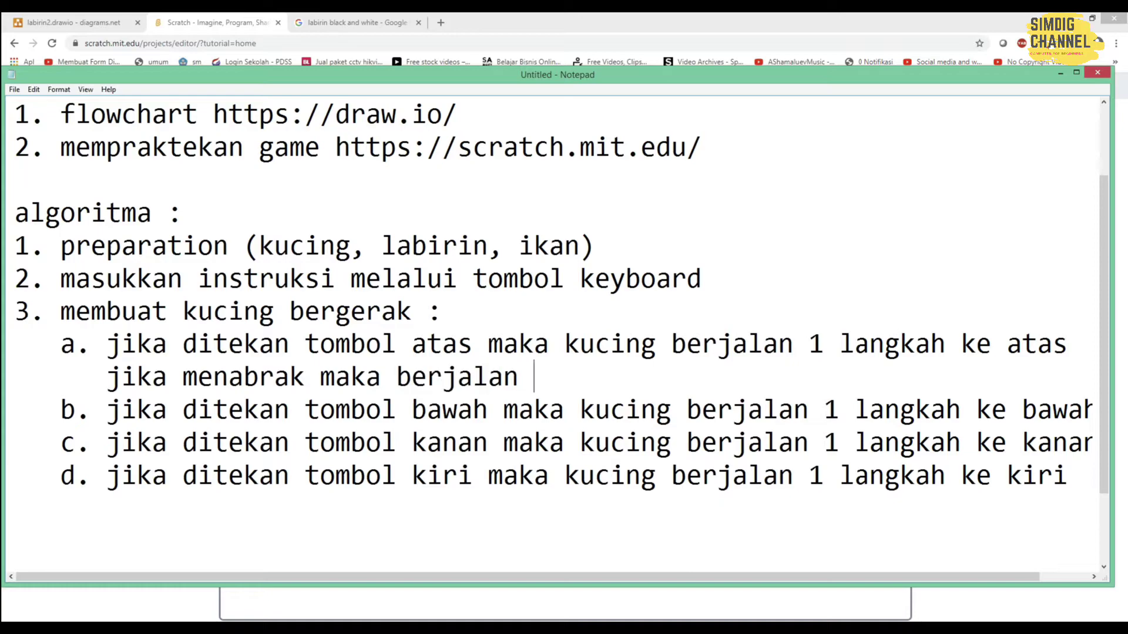
pyautogui.write('1 langkah ')
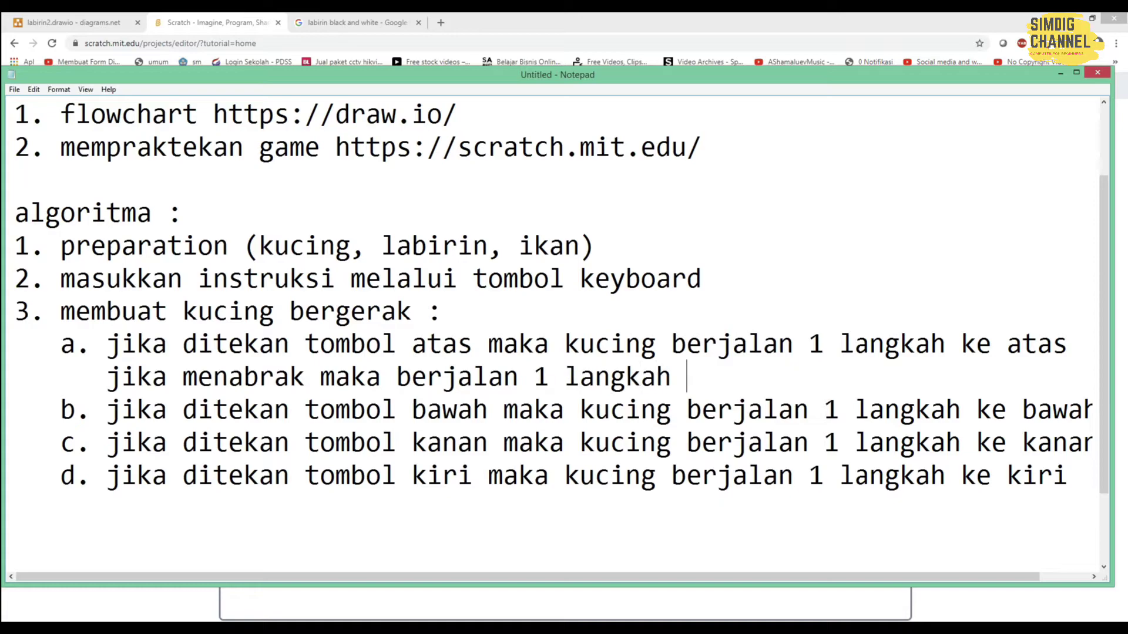
pyautogui.write('ke bawah')
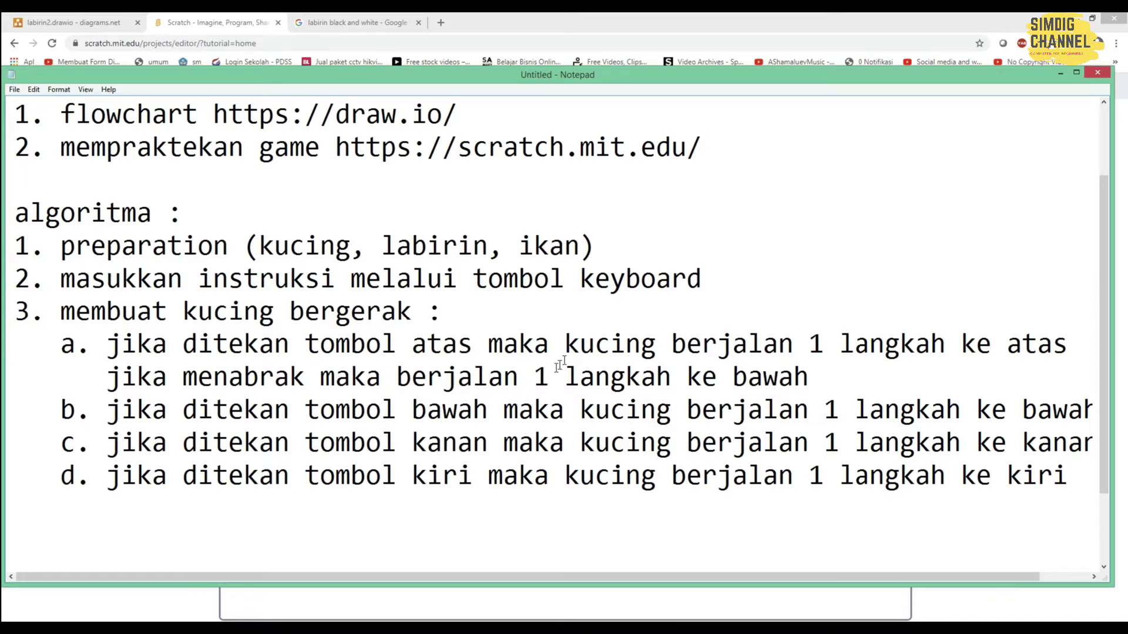
pyautogui.moveTo(809, 345); pyautogui.dragTo(961, 345)
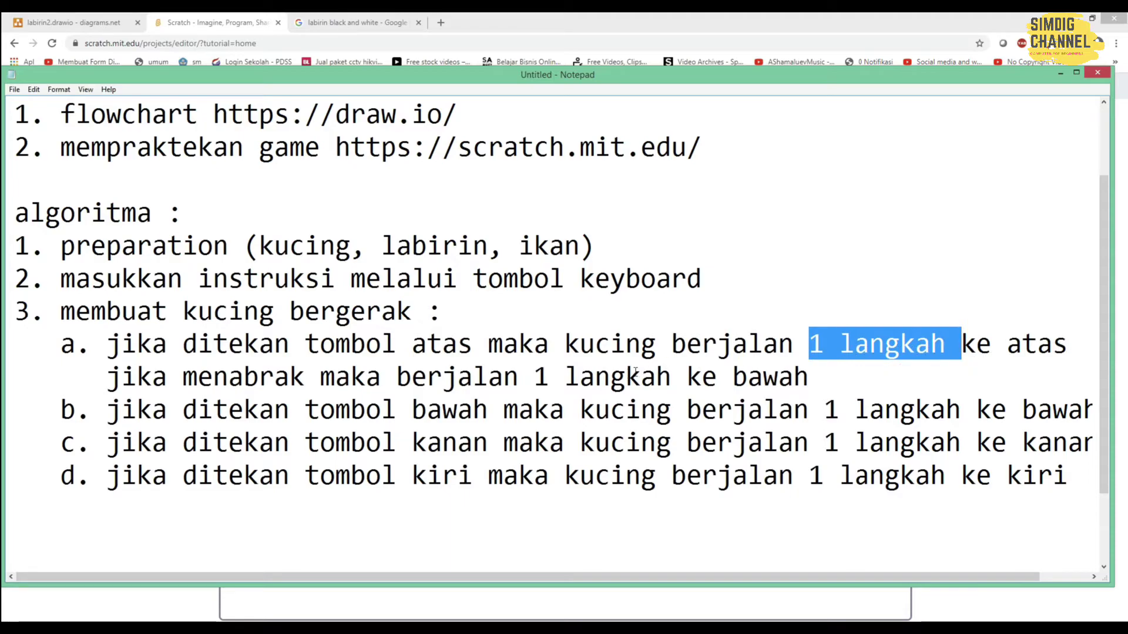
pyautogui.click(830, 375)
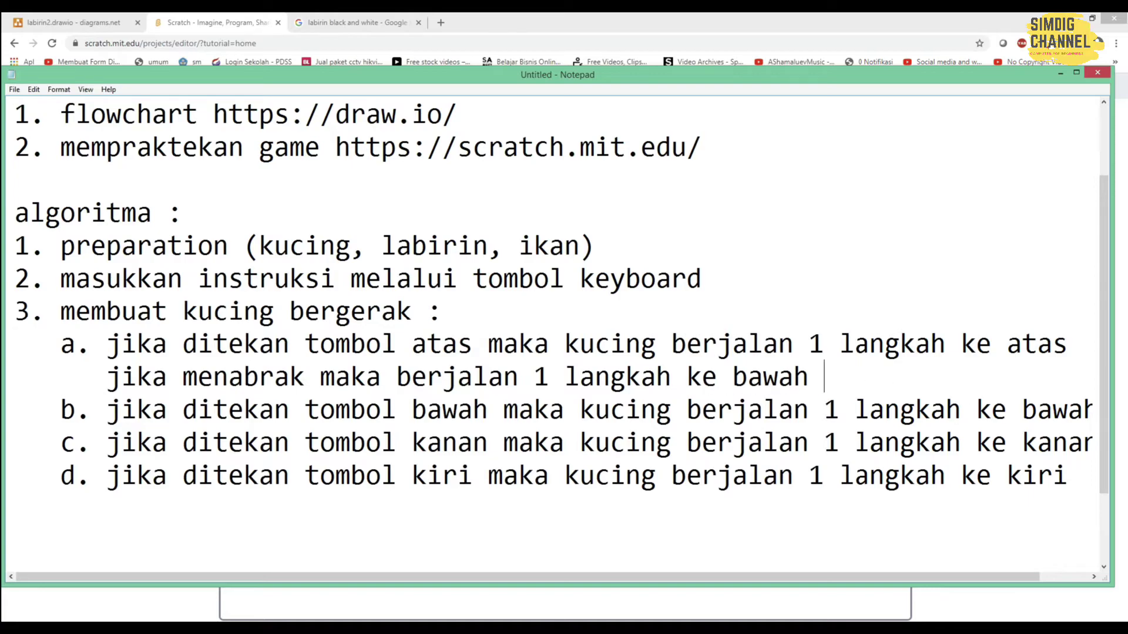
# Append "jika finish game selesai" to the end of the menabrak line under item a of point 3.
pyautogui.write('jika finsih')
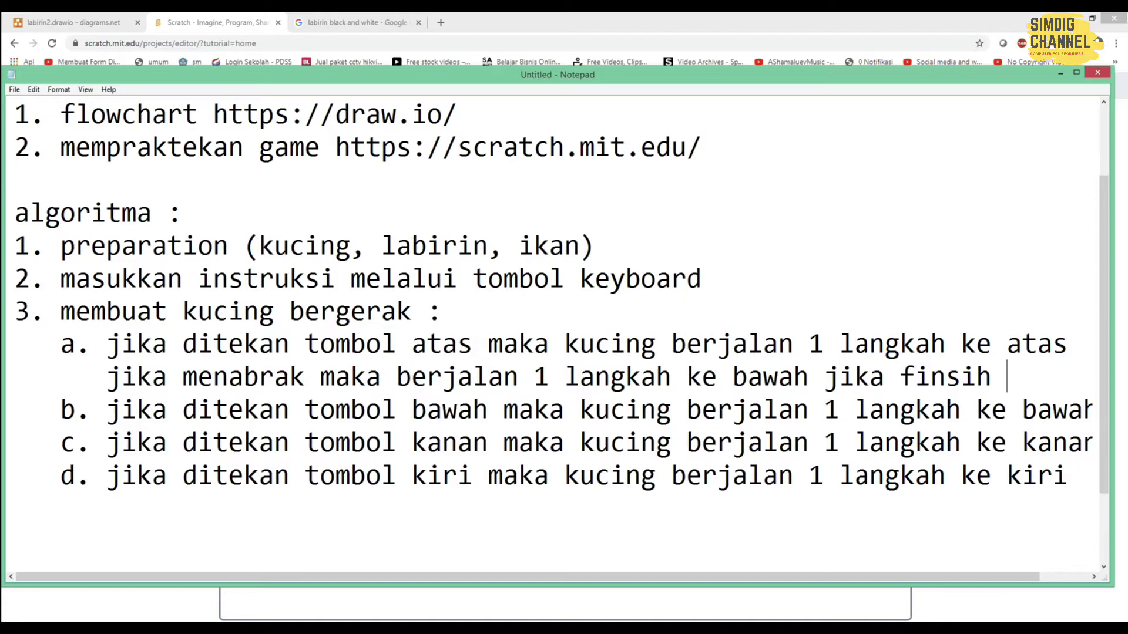
pyautogui.press('BackSpace')
pyautogui.press('BackSpace')
pyautogui.press('BackSpace')
pyautogui.press('BackSpace')
pyautogui.write('ish game s')
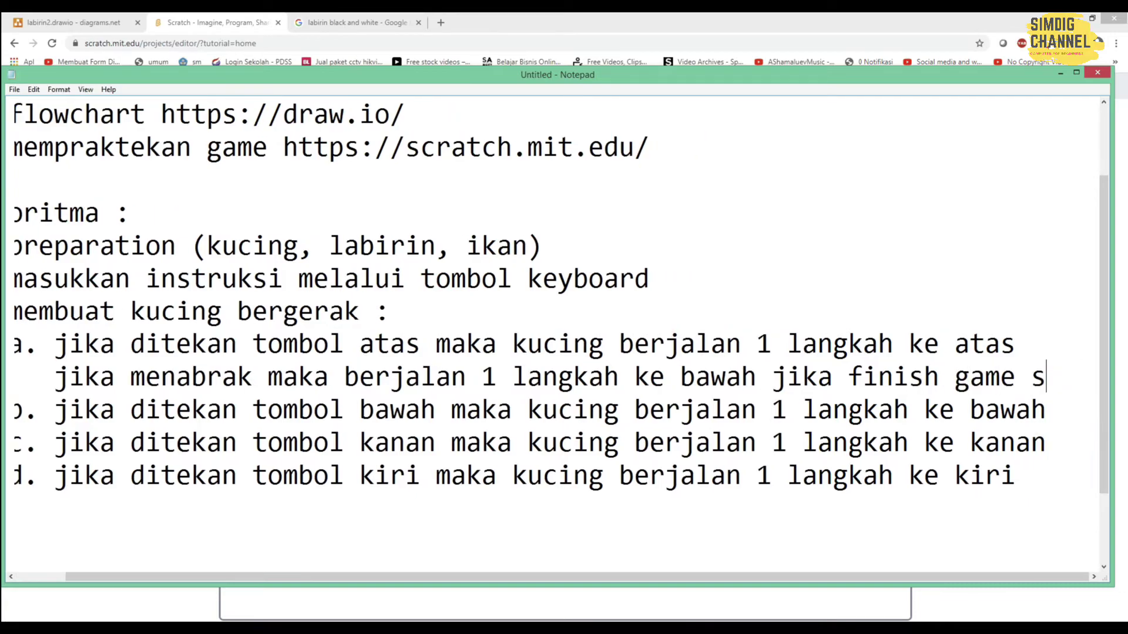
pyautogui.write('elesai')
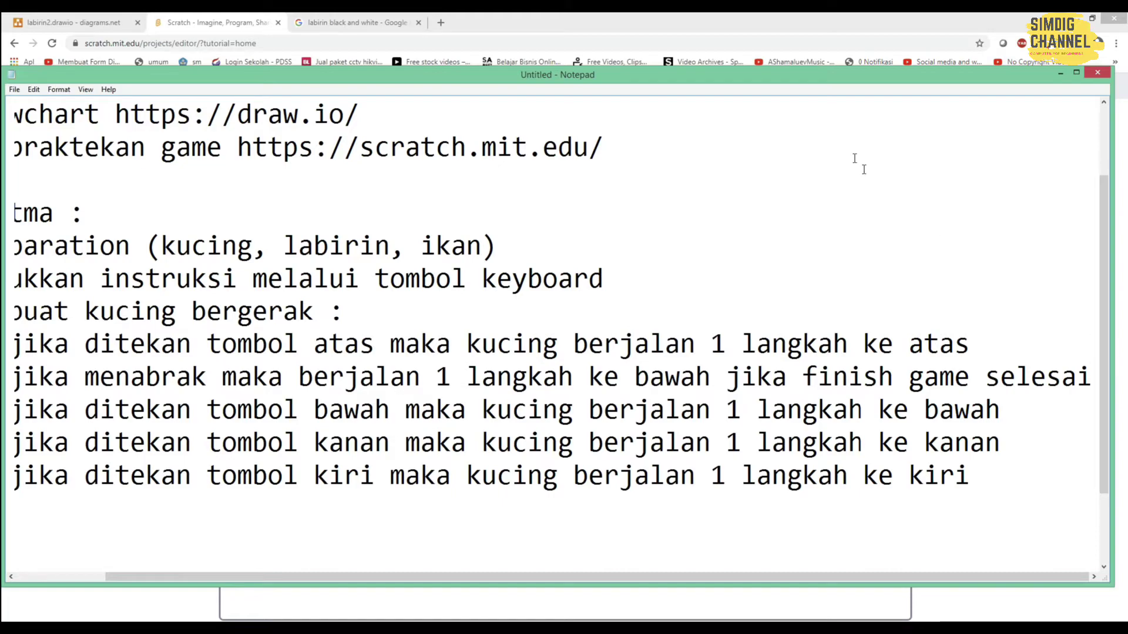
# Copy the full "jika menabrak maka berjalan 1 langkah ke bawah jika finish game selesai" line onto new lines below items b, c and d.
pyautogui.moveTo(433, 573); pyautogui.dragTo(229, 573)
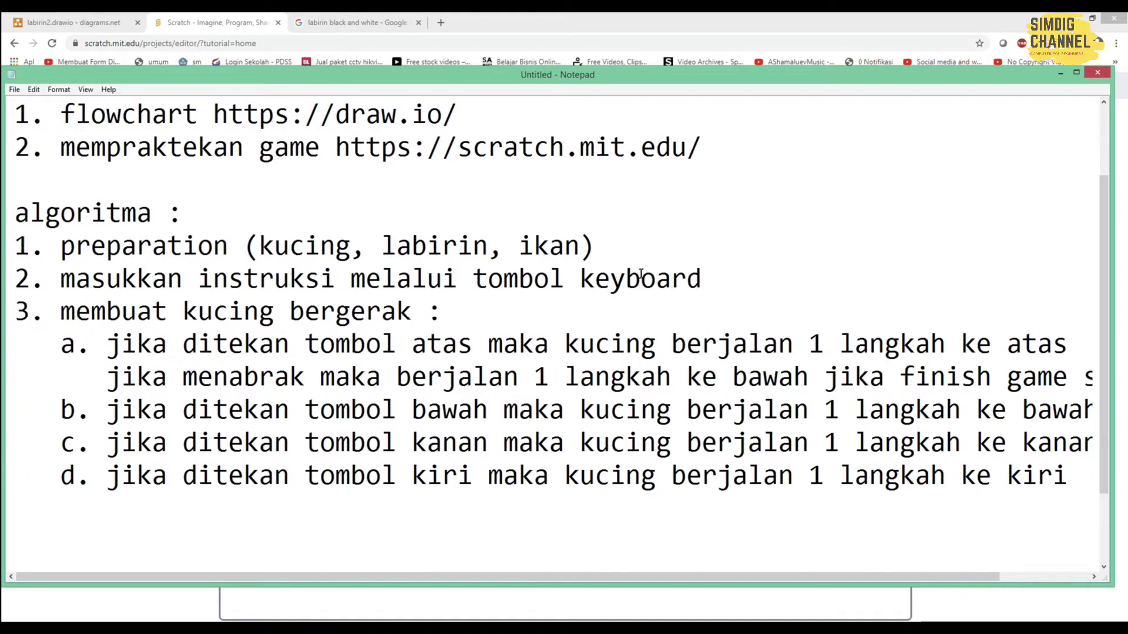
pyautogui.moveTo(106, 377); pyautogui.dragTo(1125, 381)
pyautogui.hotkey('ctrl', 'c')
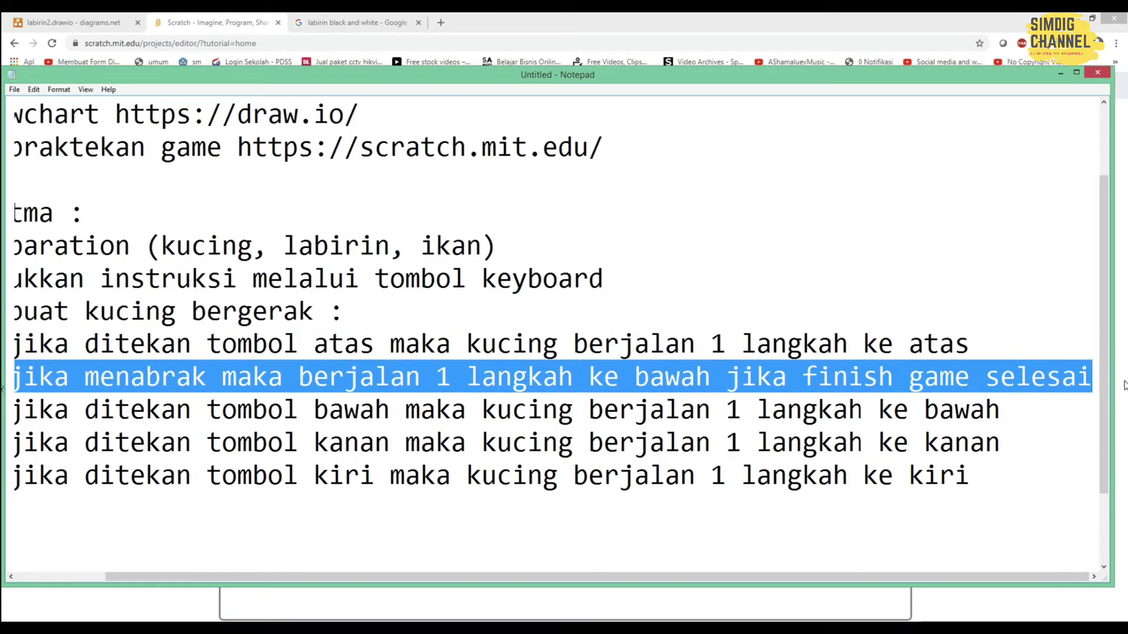
pyautogui.click(1025, 411)
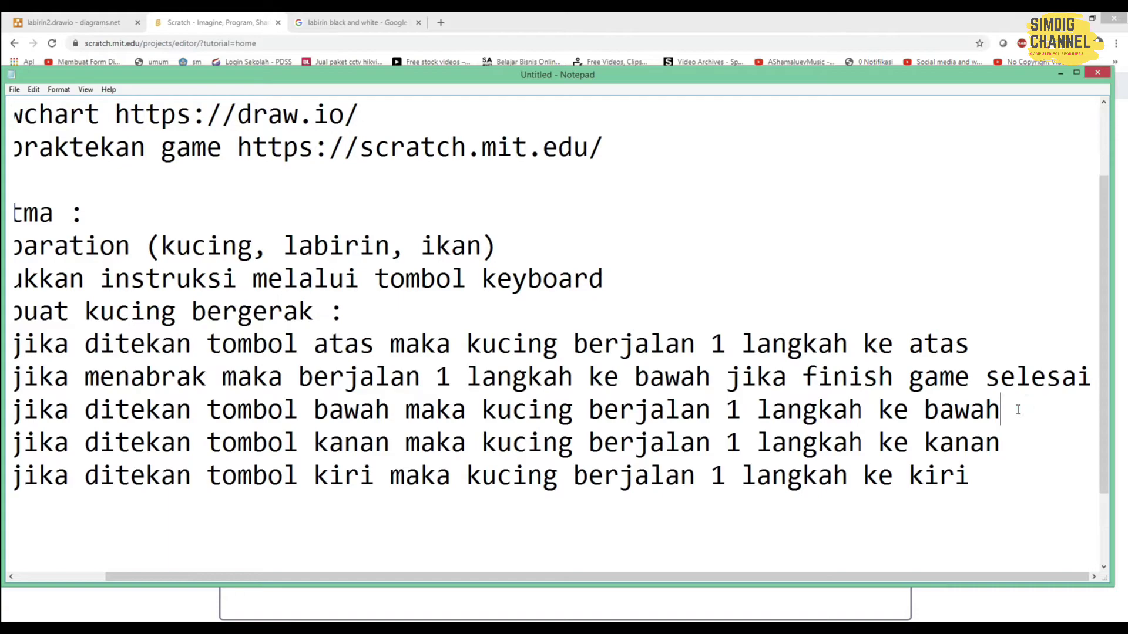
pyautogui.press('Return')
pyautogui.hotkey('ctrl', 'v')
pyautogui.click(1023, 474)
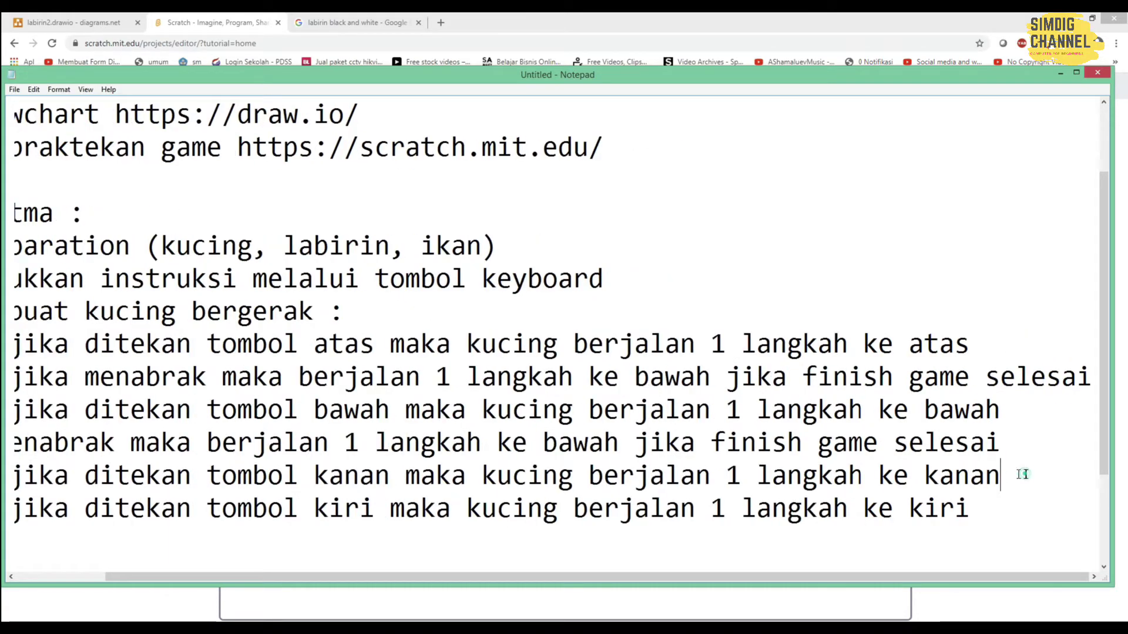
pyautogui.press('Return')
pyautogui.hotkey('ctrl', 'v')
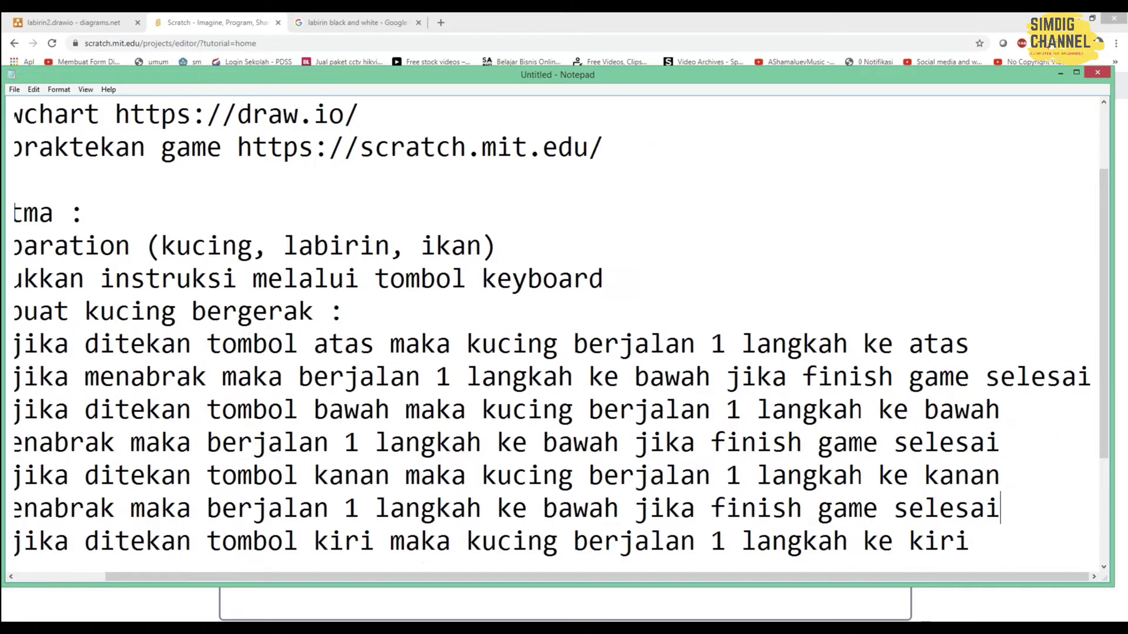
pyautogui.click(1007, 546)
pyautogui.press('Return')
pyautogui.hotkey('ctrl', 'v')
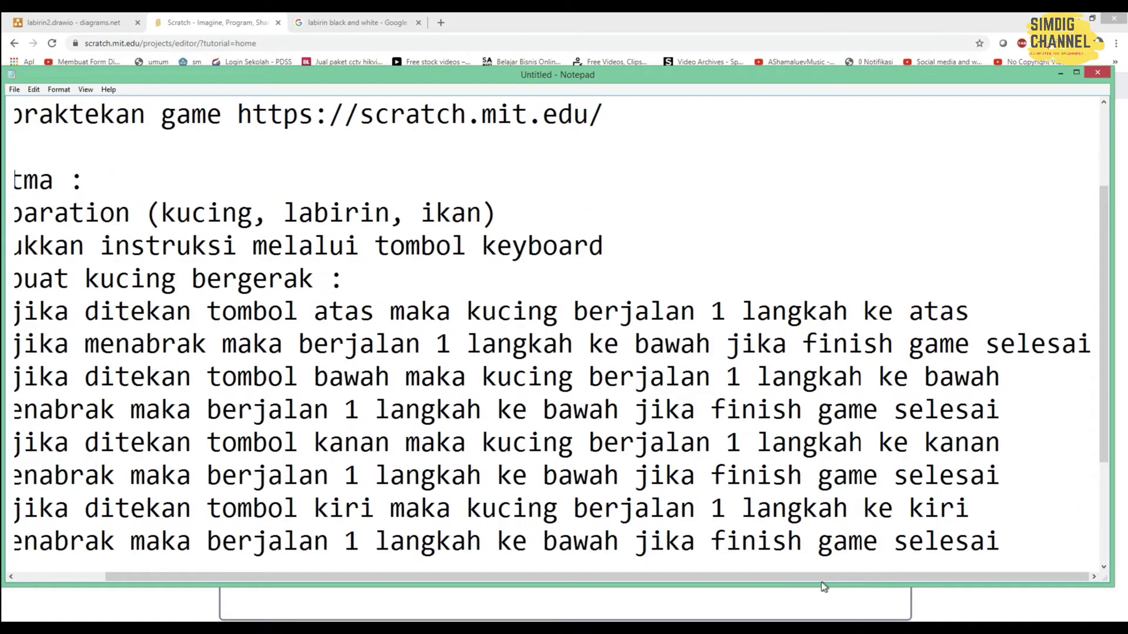
# Indent the copied menabrak lines under items b, c and d to align with the text of their items.
pyautogui.moveTo(602, 578); pyautogui.dragTo(464, 574)
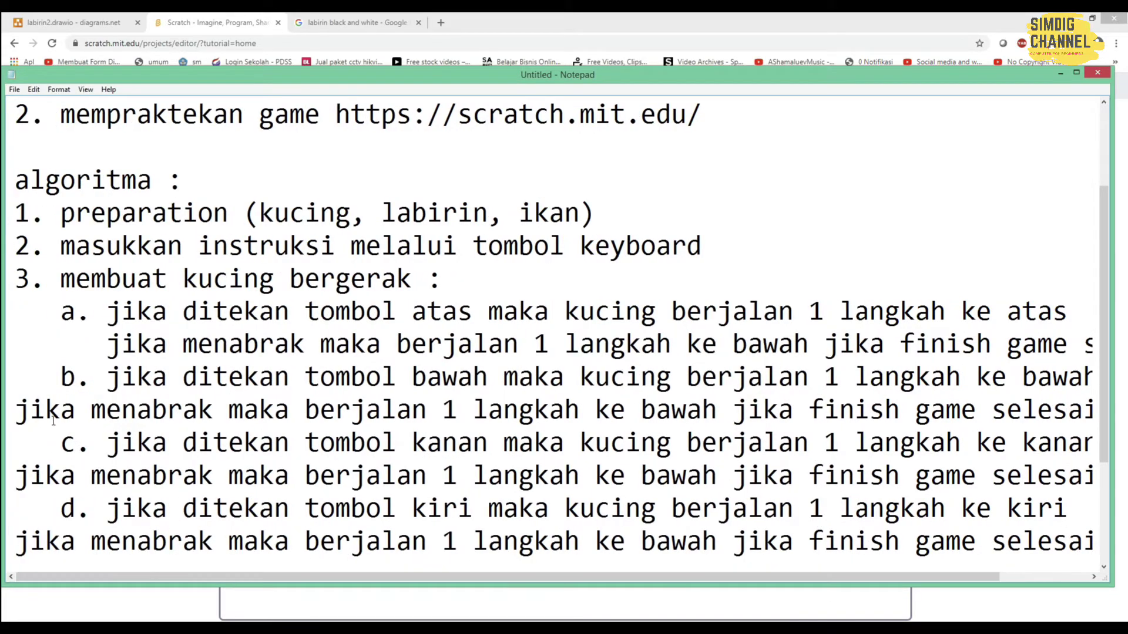
pyautogui.click(11, 405)
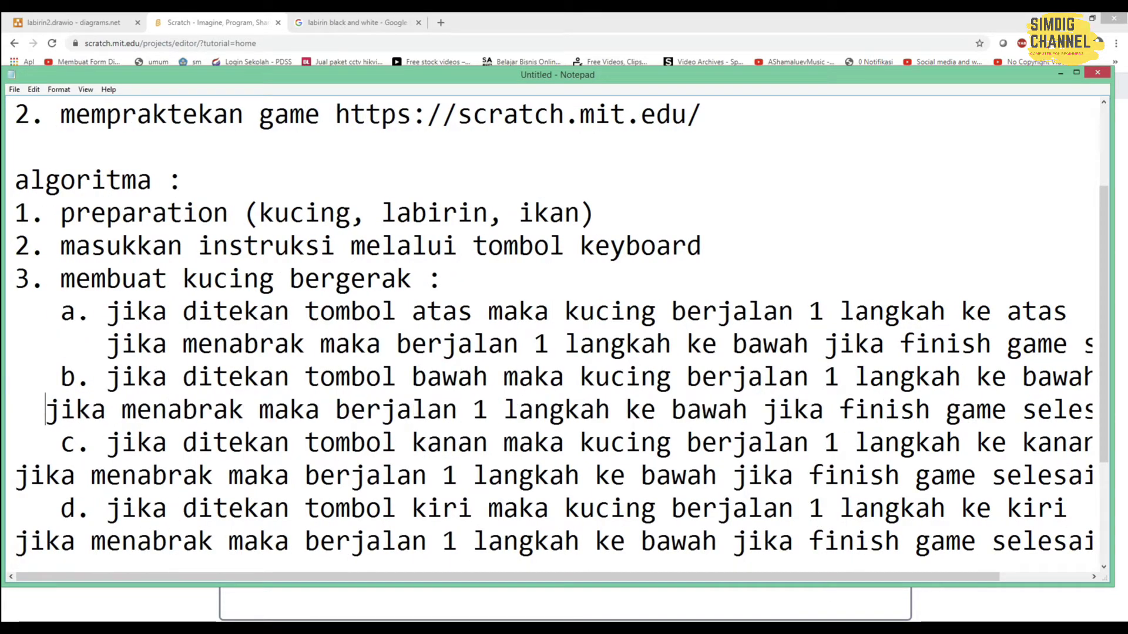
pyautogui.click(11, 474)
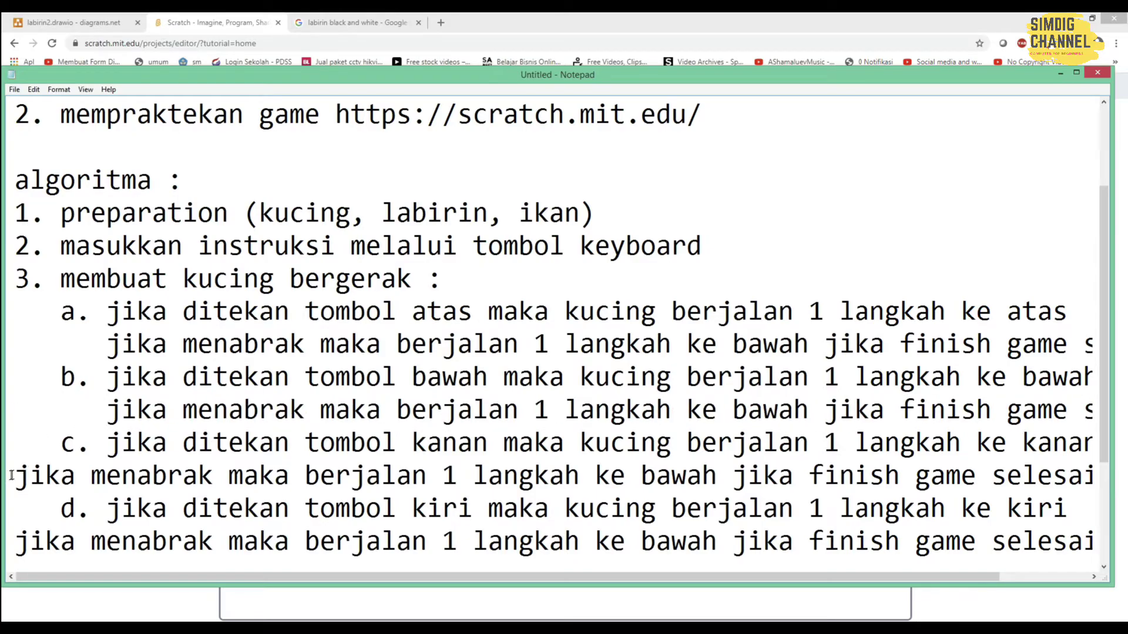
pyautogui.click(18, 538)
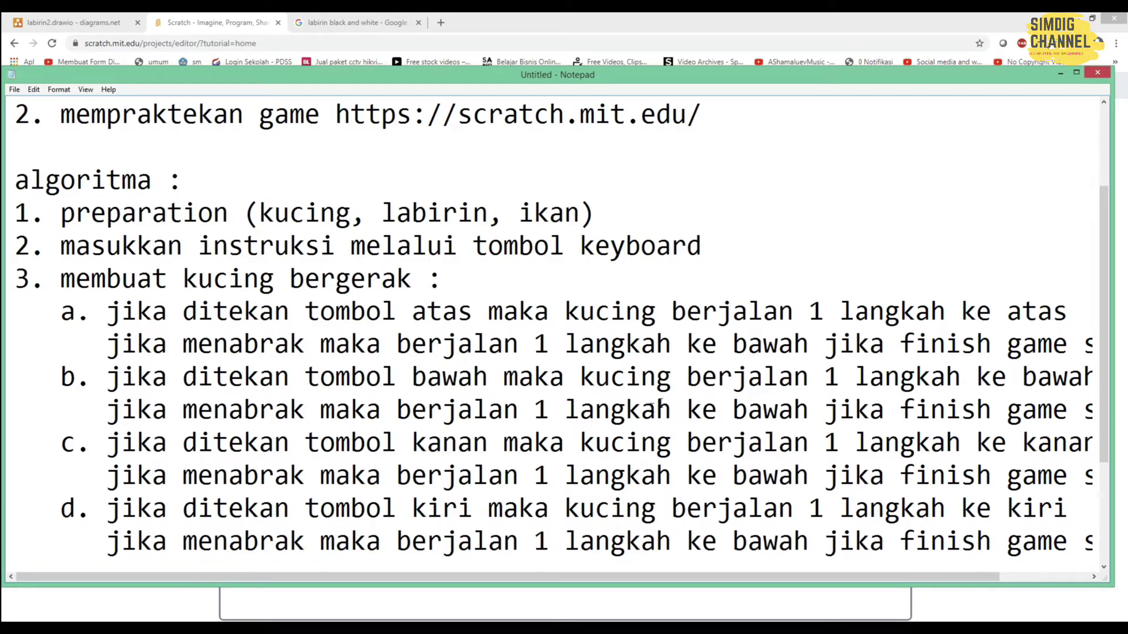
pyautogui.scroll(-2, 909, 322)
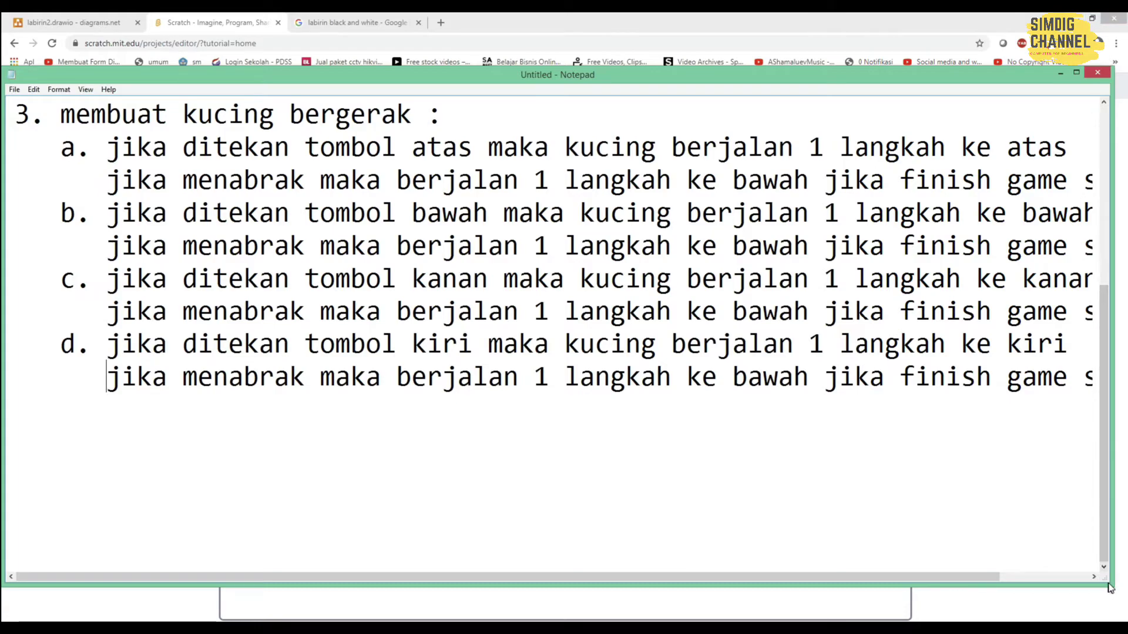
pyautogui.moveTo(1108, 568); pyautogui.dragTo(1127, 568)
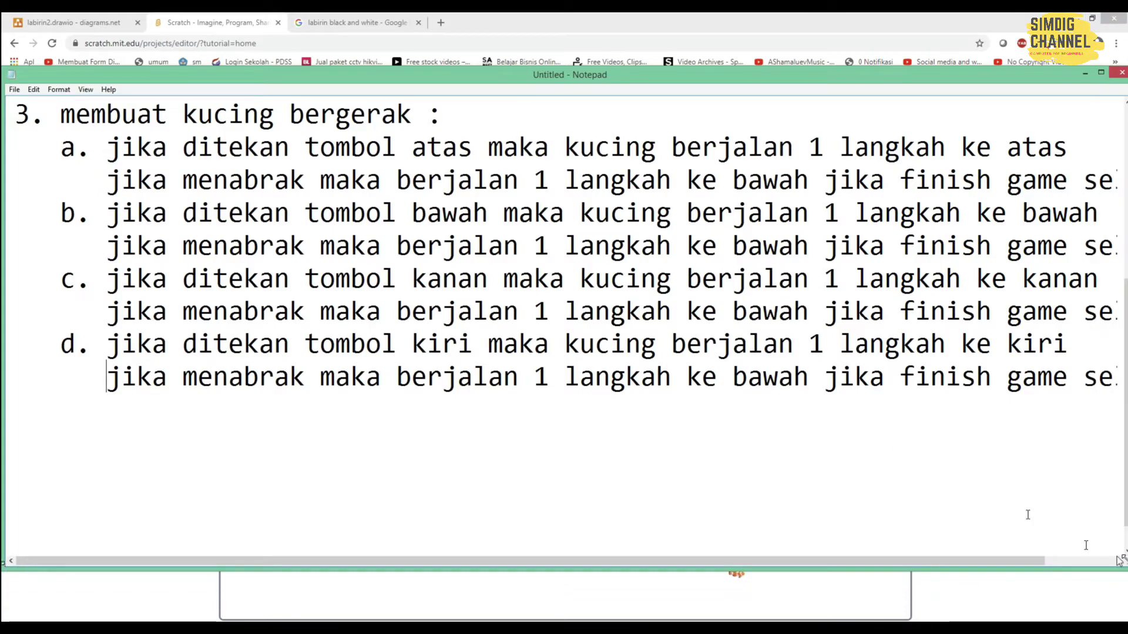
# Switch to the labirin2 flowchart in diagrams.net and connect a decision diamond labelled "nabrak?" after the "kucing berjalan 1 langkah ke atas" box.
pyautogui.click(130, 585)
pyautogui.click(66, 22)
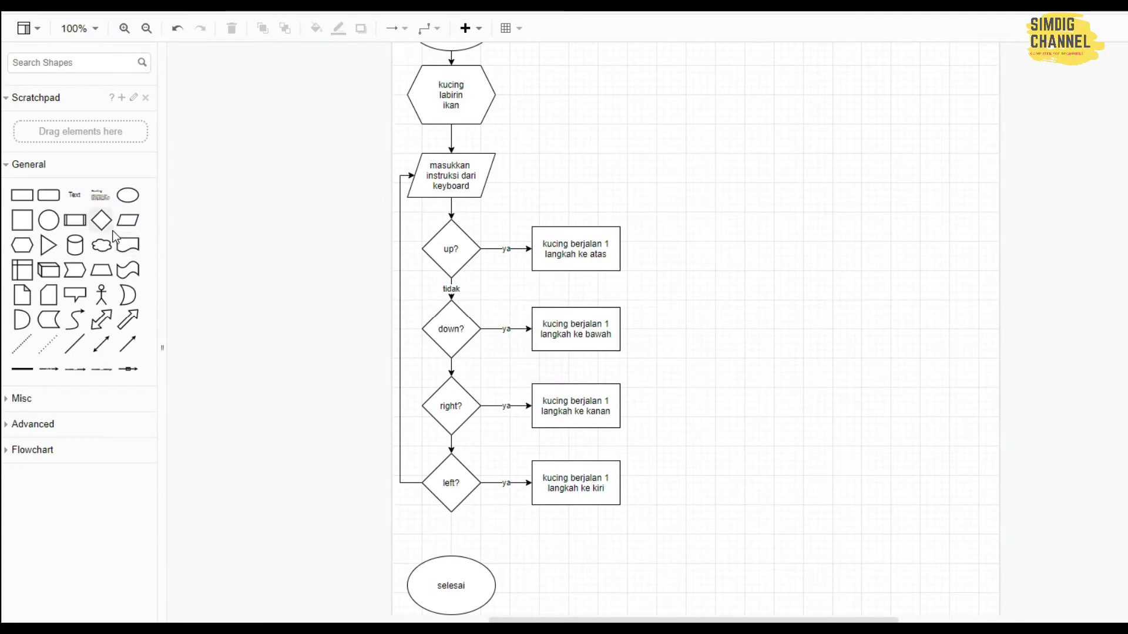
pyautogui.moveTo(101, 220); pyautogui.dragTo(656, 250)
pyautogui.click(595, 242)
pyautogui.doubleClick(671, 249)
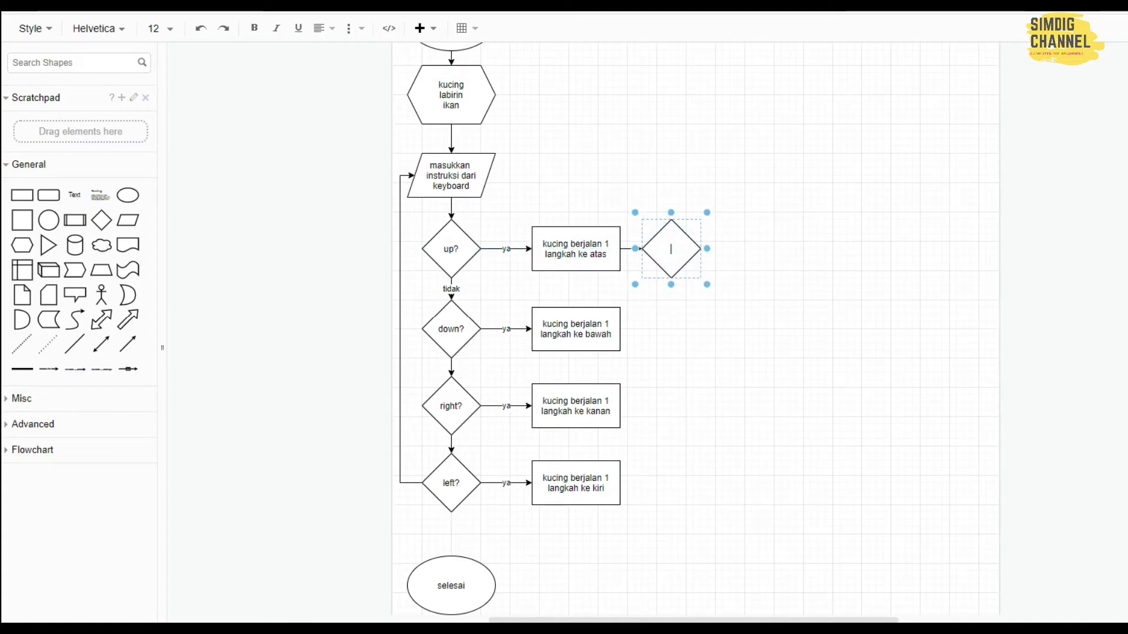
pyautogui.write('na')
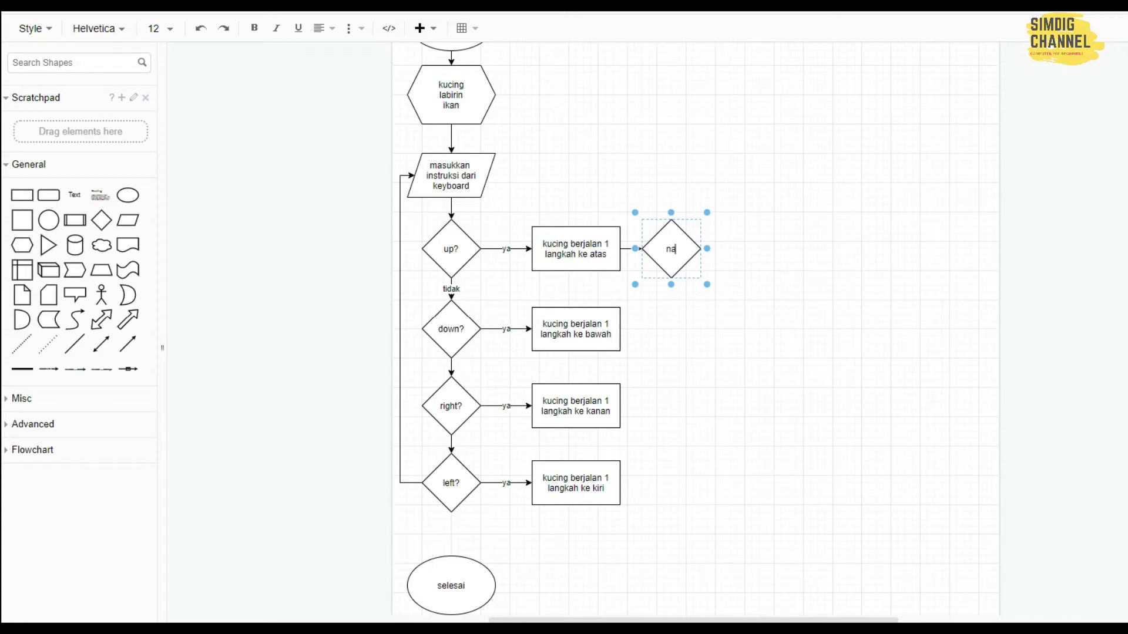
pyautogui.write('brak?')
pyautogui.click(786, 254)
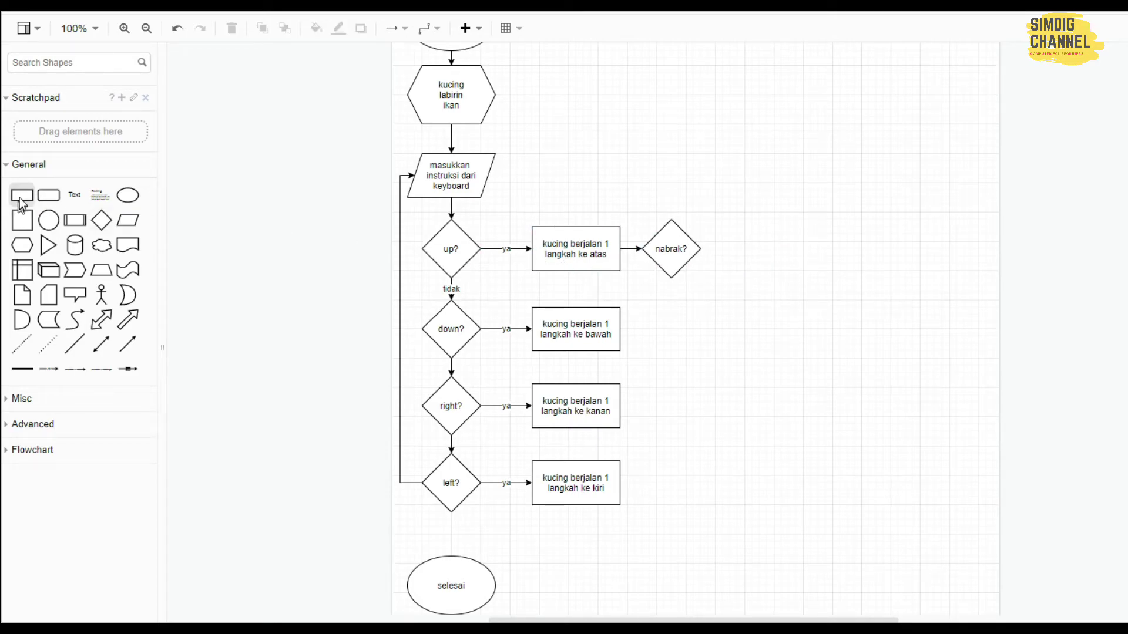
# Add an empty process rectangle to the right of the "nabrak?" diamond and connect the diamond to it with an arrow.
pyautogui.moveTo(19, 197); pyautogui.dragTo(730, 250)
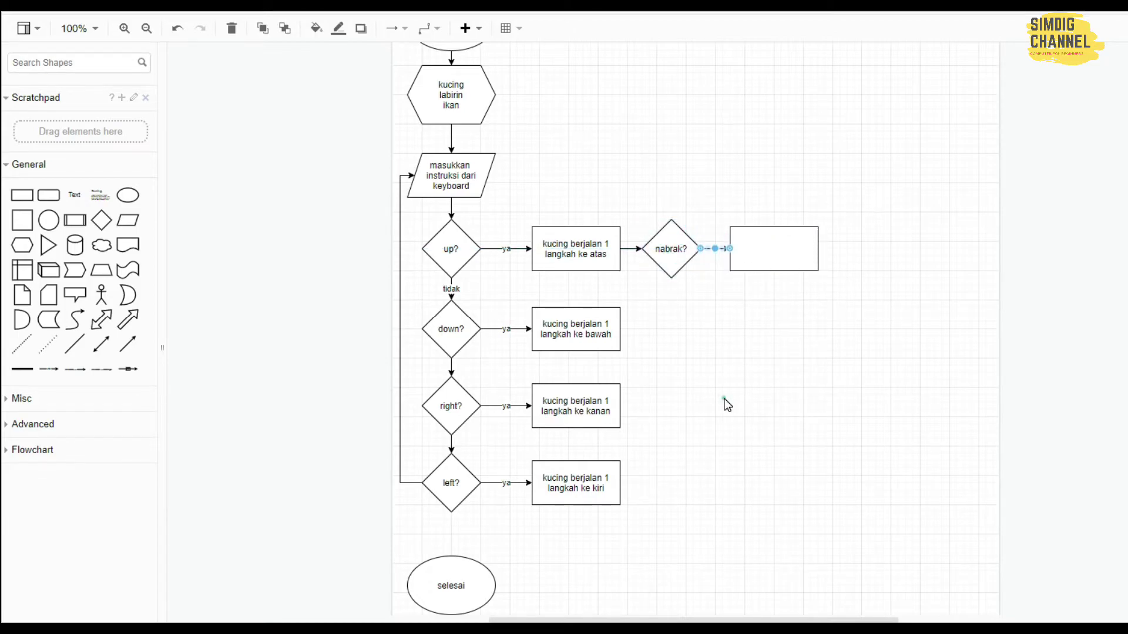
pyautogui.click(725, 400)
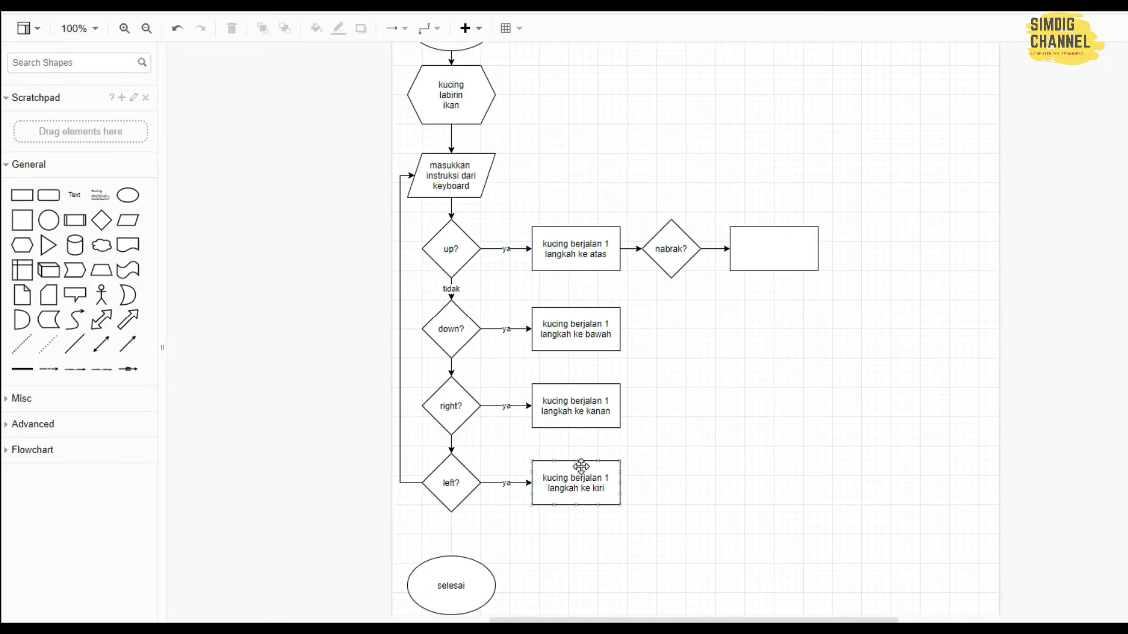